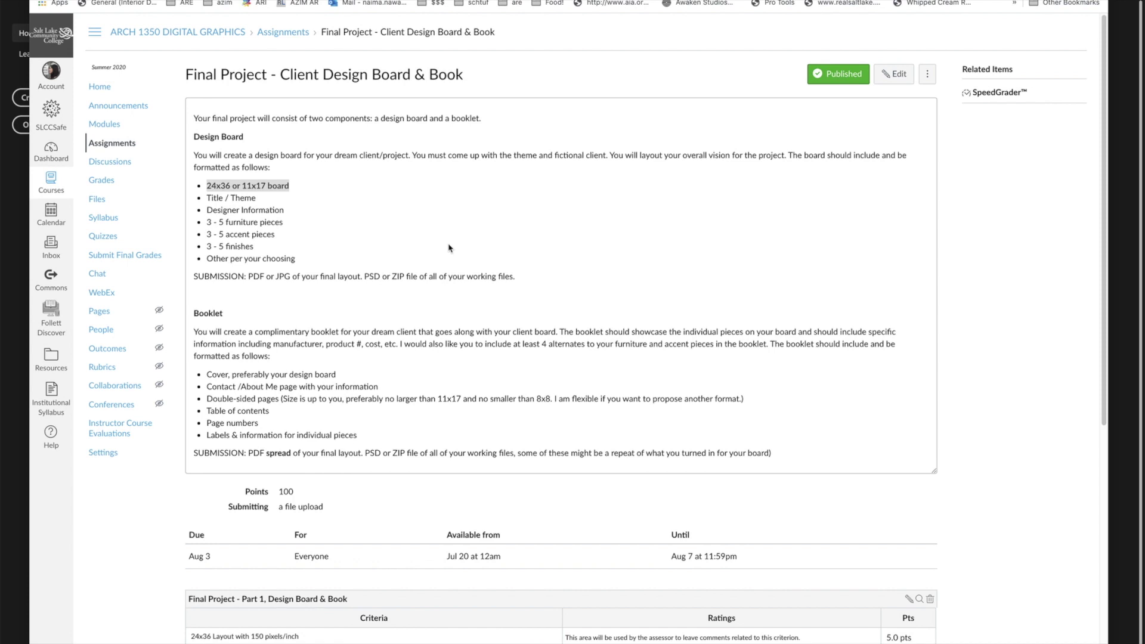
Read the Design Board requirements of the final project, highlighting the board size and designer information items
drag(288, 186, 312, 192)
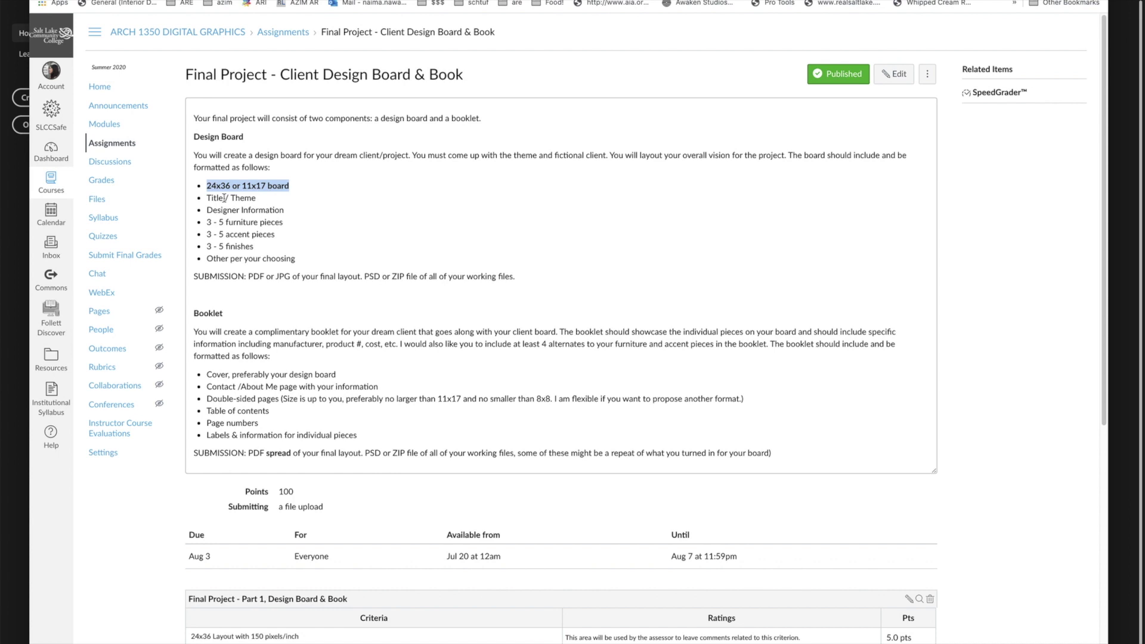
drag(207, 198, 287, 211)
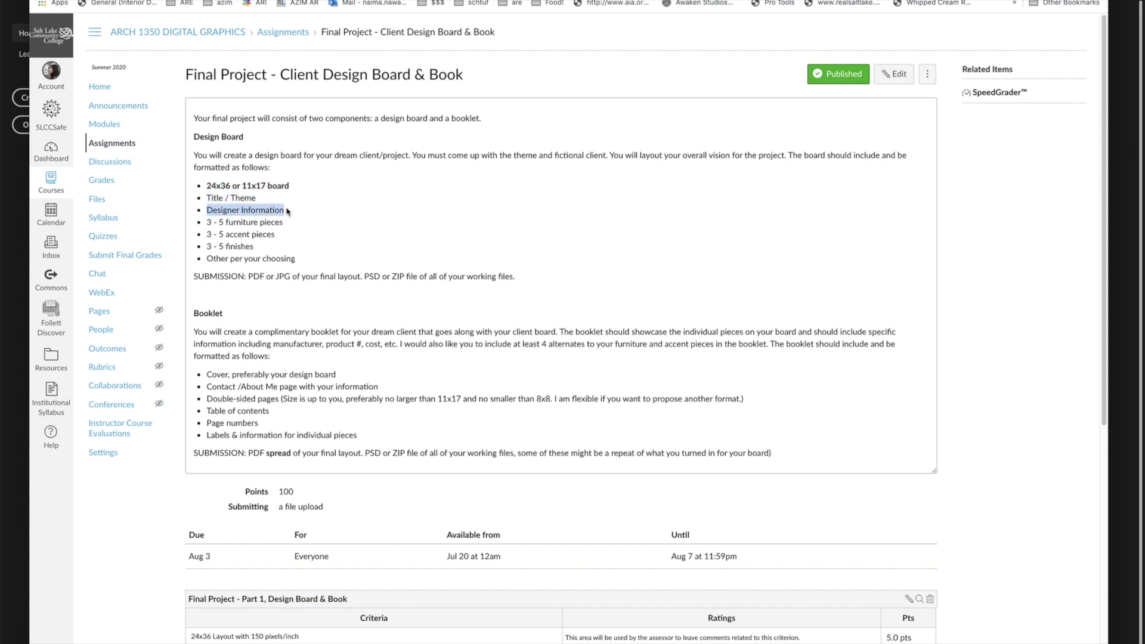
click(223, 219)
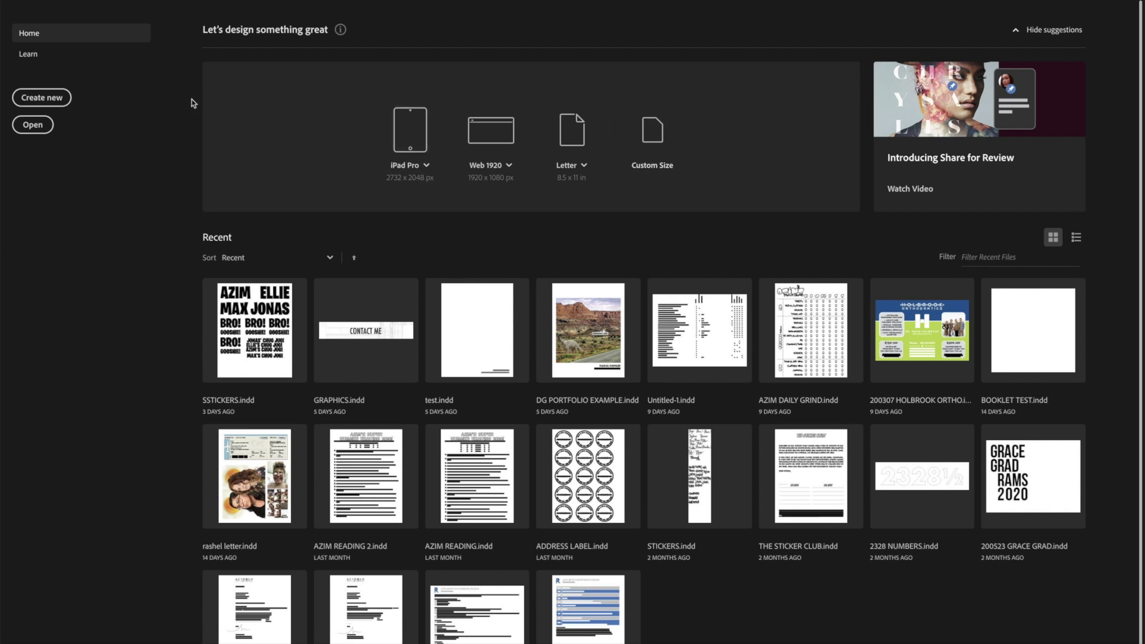
Start a new print document from the full preset list, using the Tabloid preset
click(59, 99)
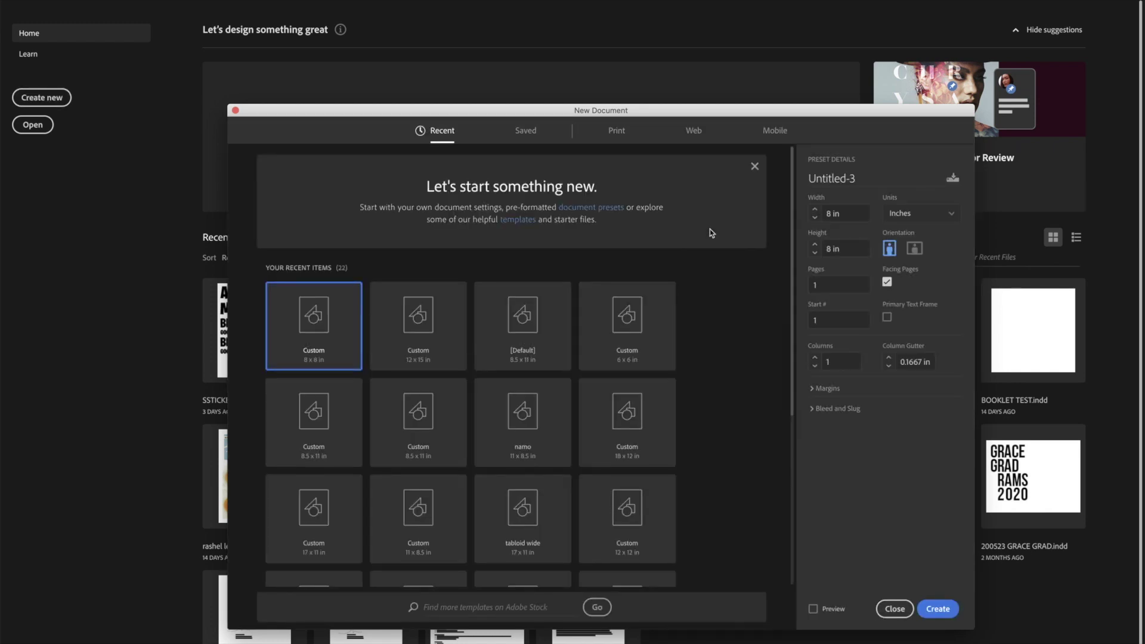
click(622, 132)
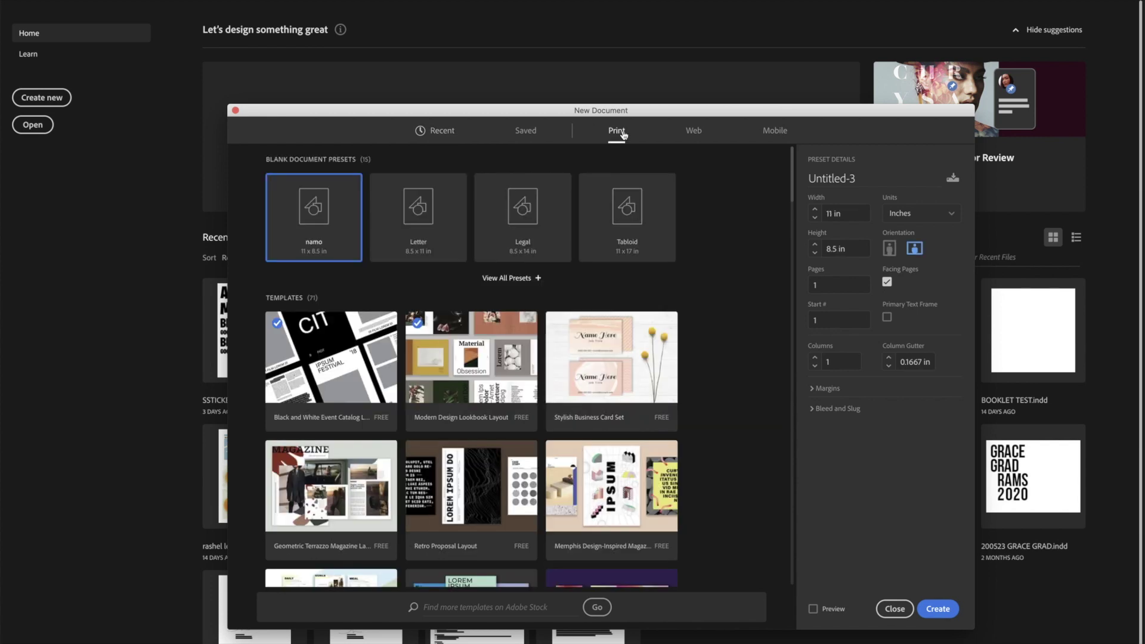
click(510, 278)
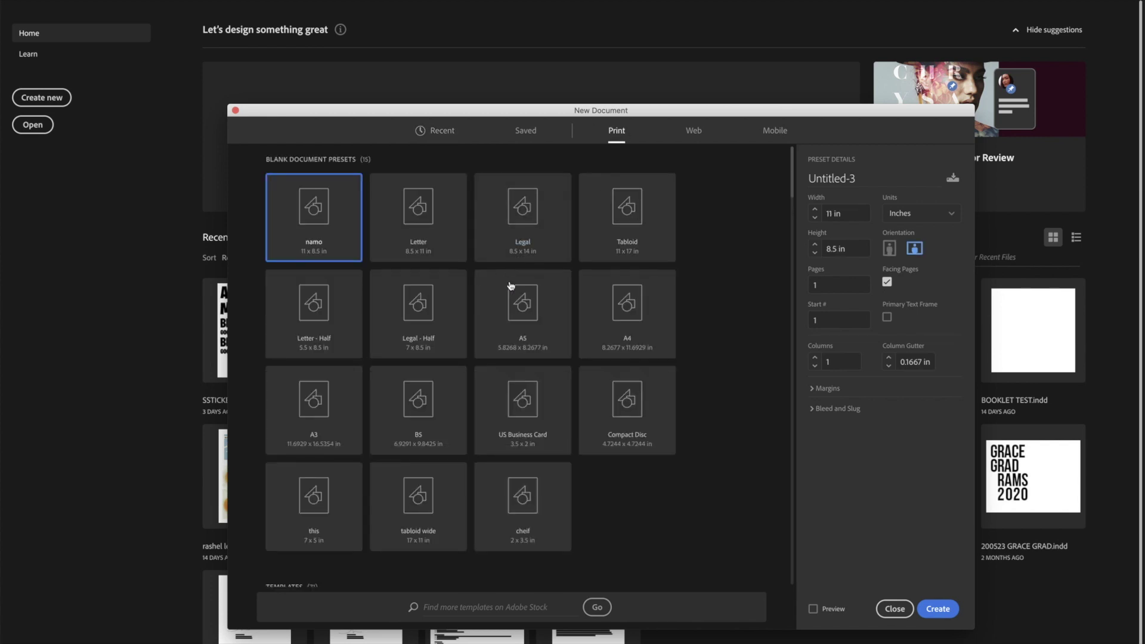
click(634, 250)
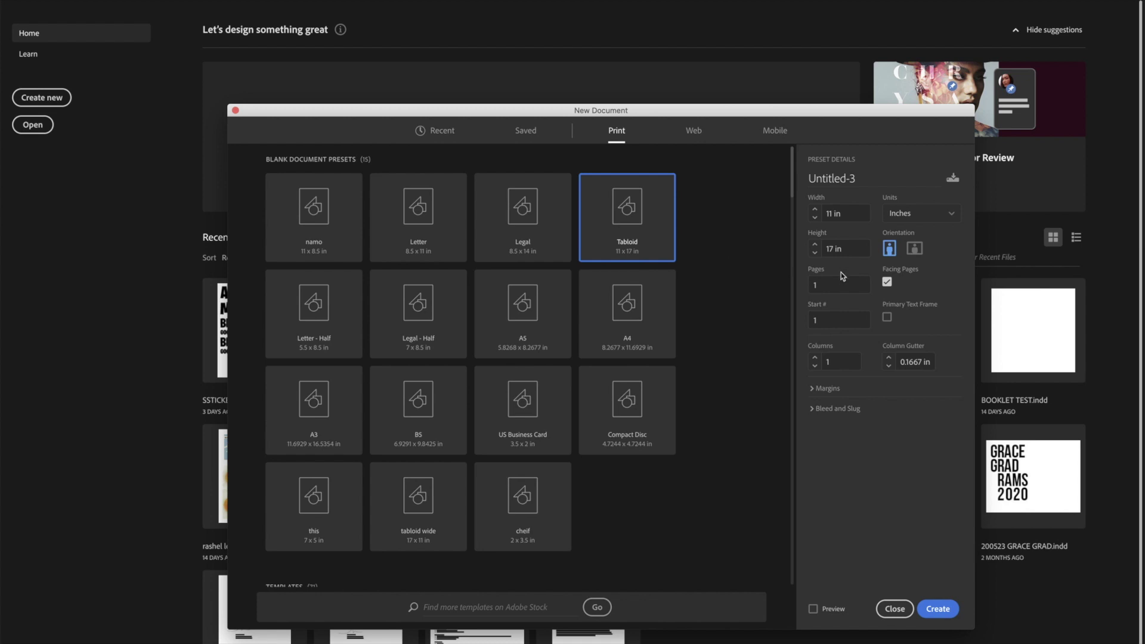
Set the width to 36 in and the height to 24 in, turn off facing pages, and create the document
click(837, 213)
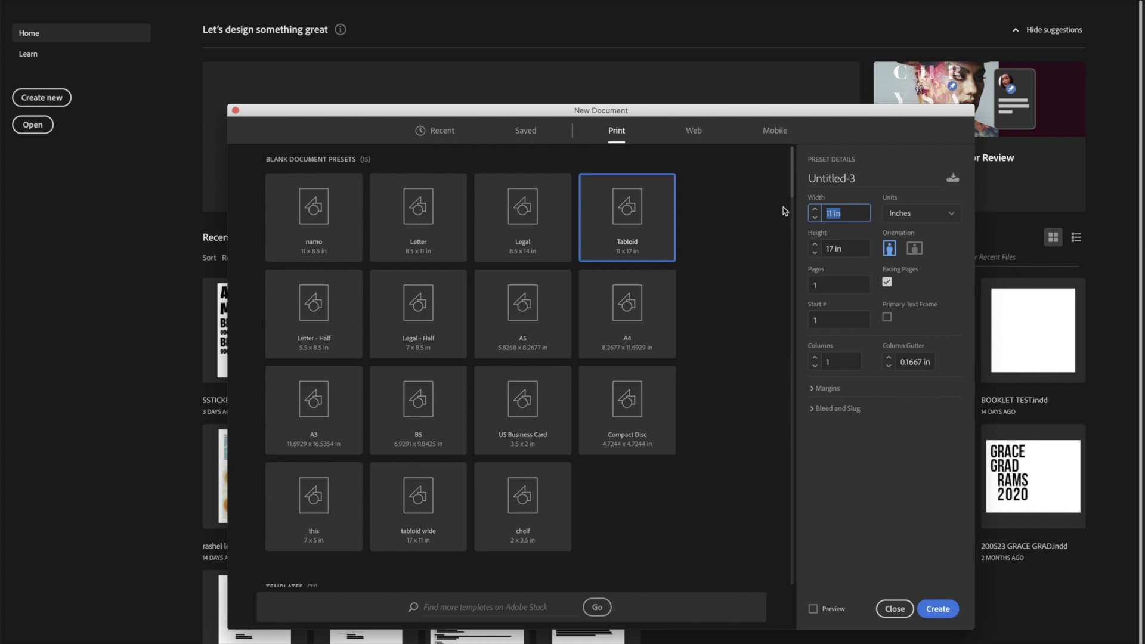
text(36)
click(857, 244)
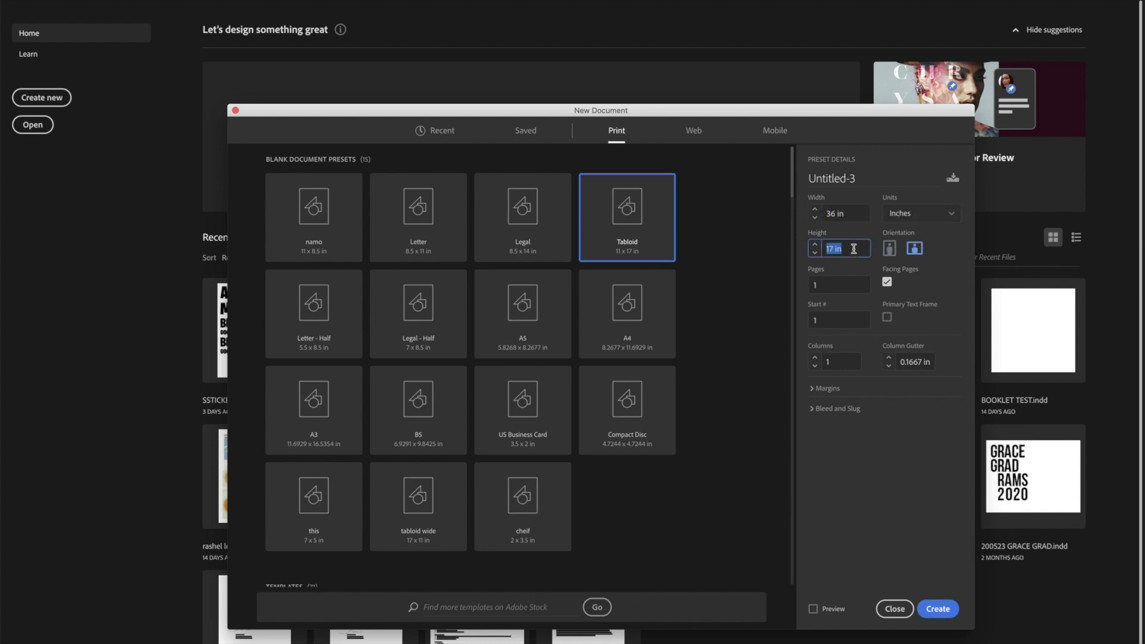
text(25)
key(BackSpace)
text(4)
click(887, 283)
click(941, 608)
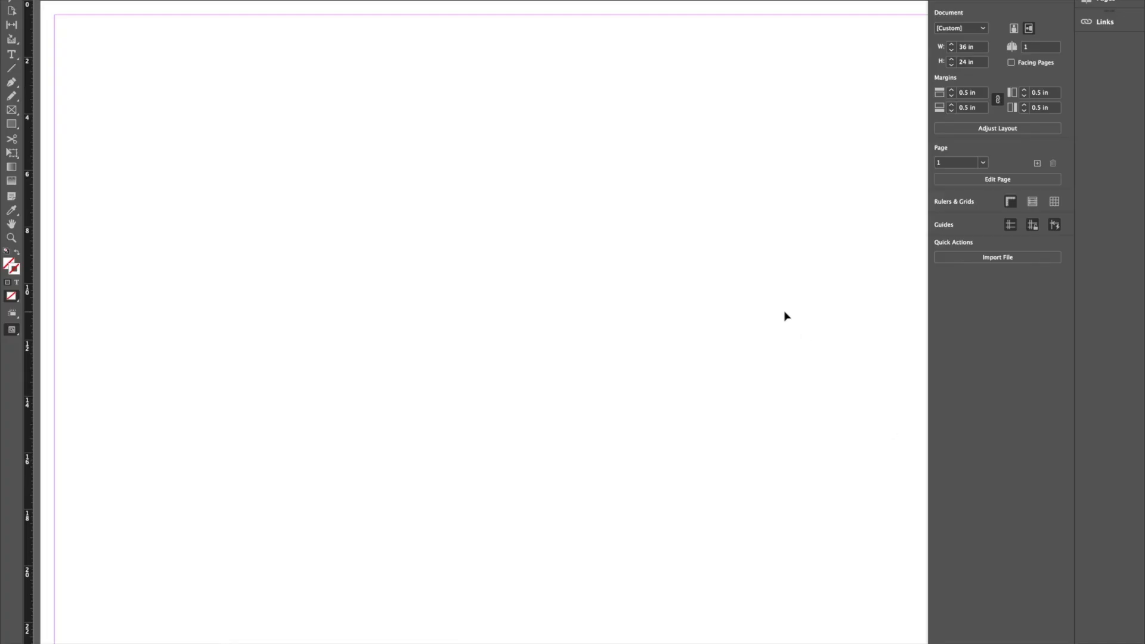
key(super+0)
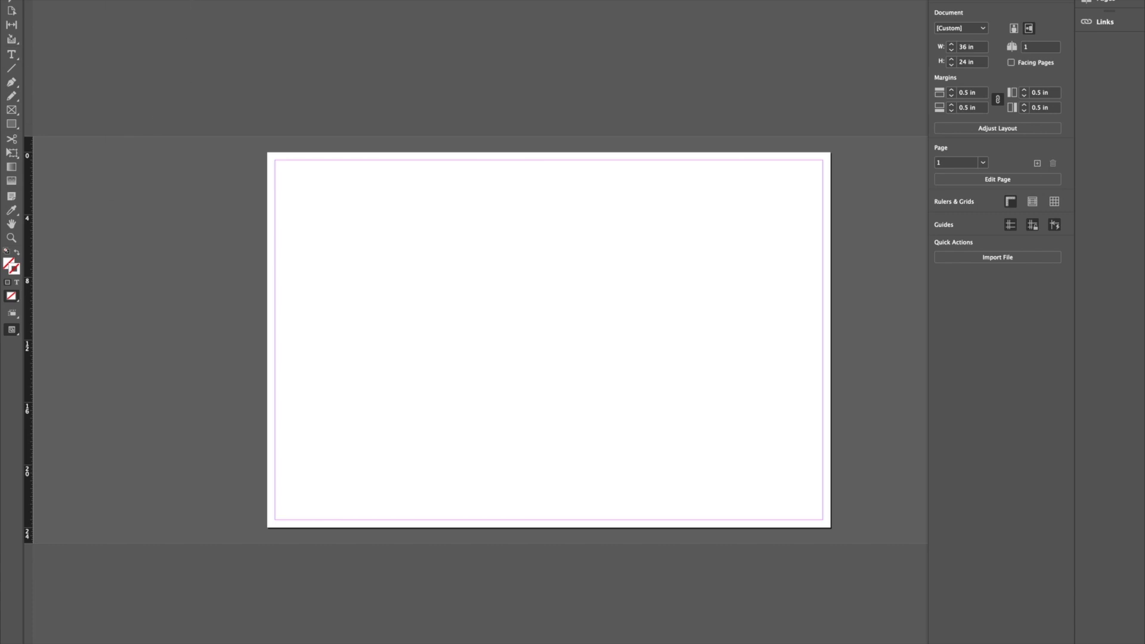
Examine the document's page size, orientation and margins in Document Setup without changing them
click(137, 0)
mouse_move(74, 0)
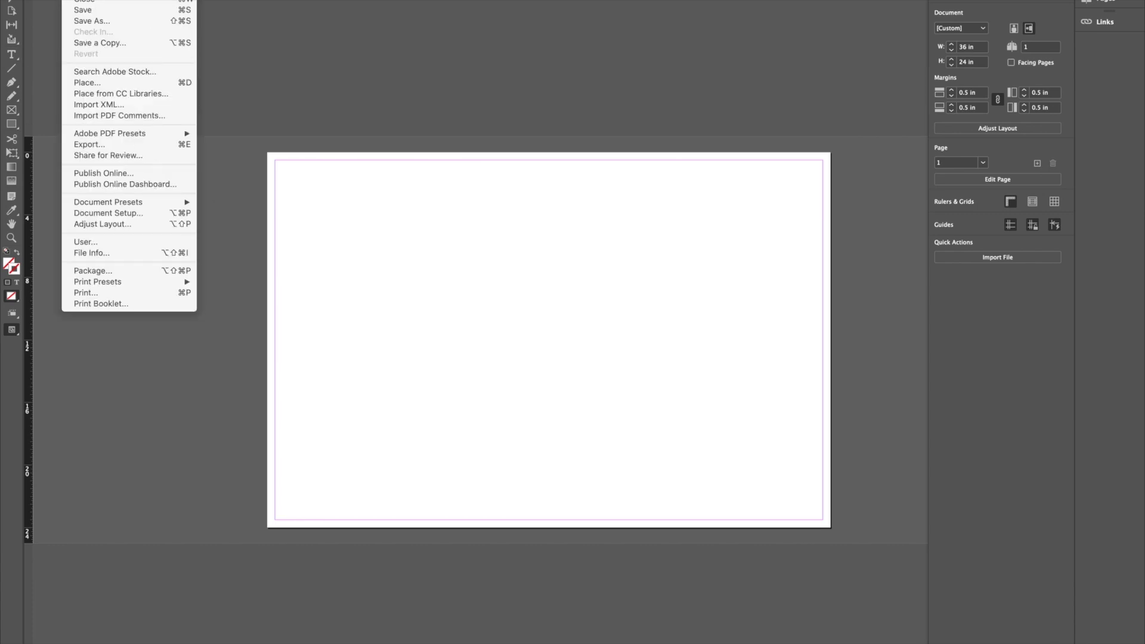
click(116, 217)
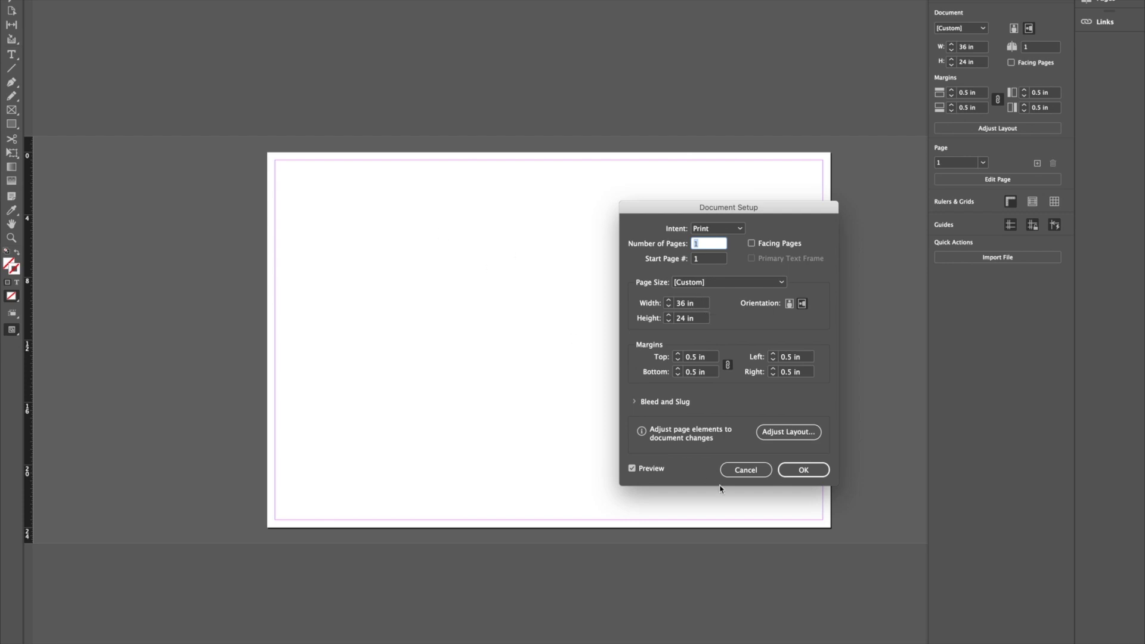
click(741, 472)
click(77, 0)
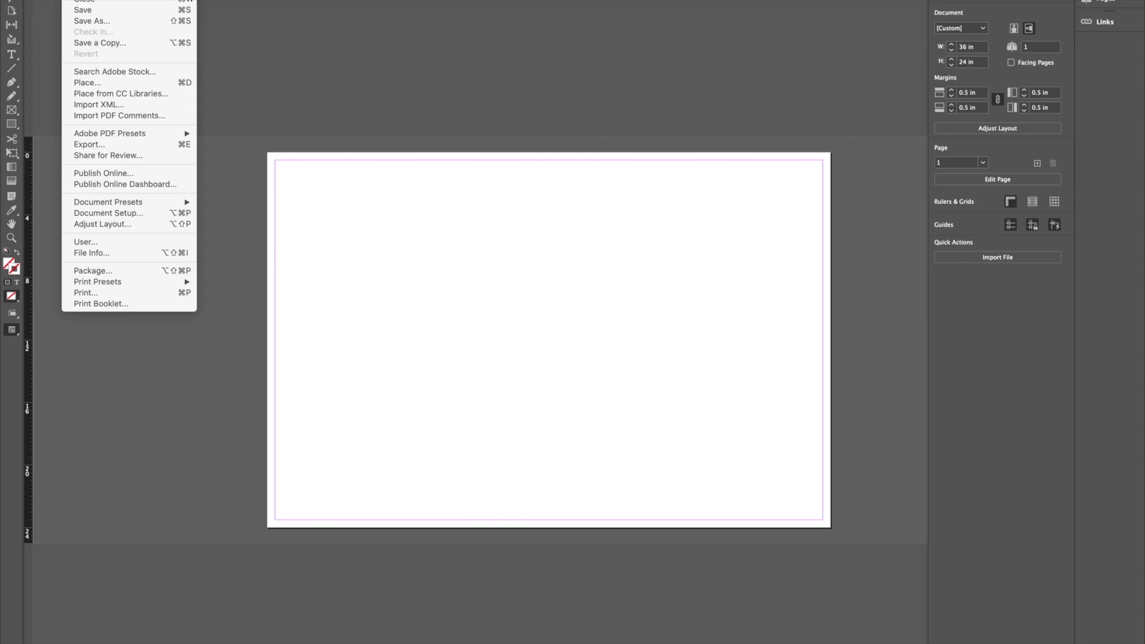
click(172, 398)
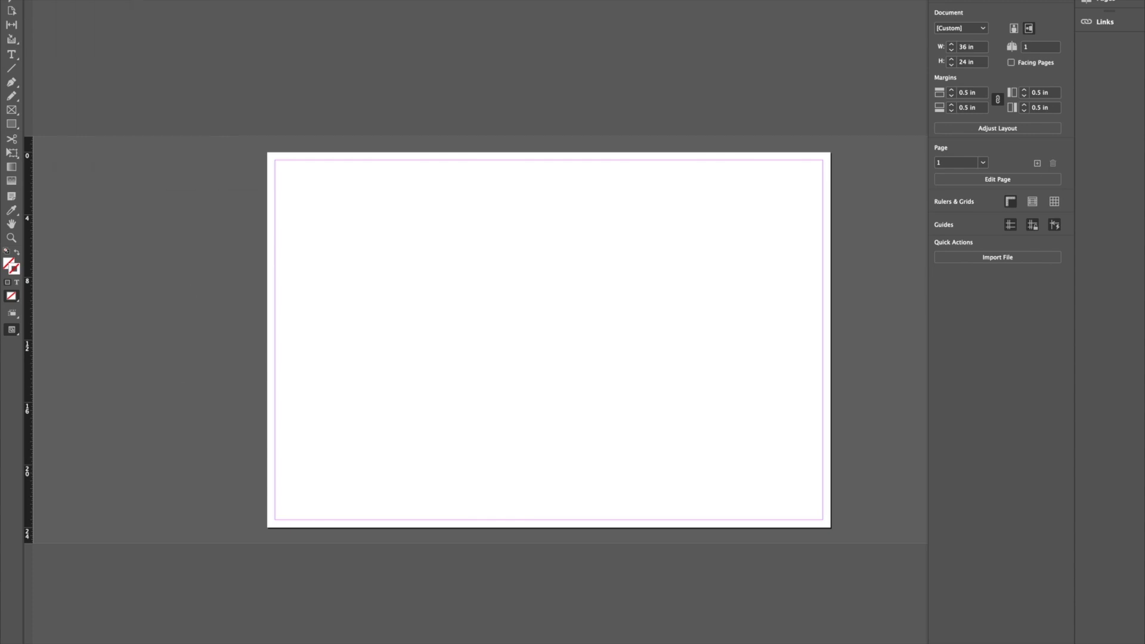
Add a second page after page 1, and undo the addition
click(1113, 5)
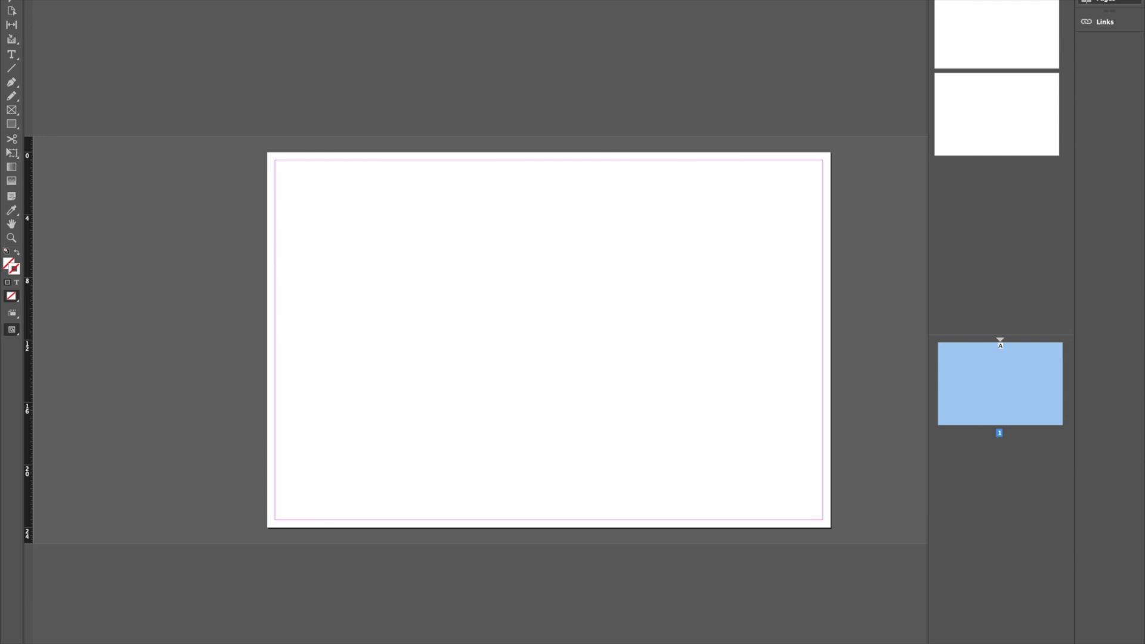
key(ctrl+shift+p)
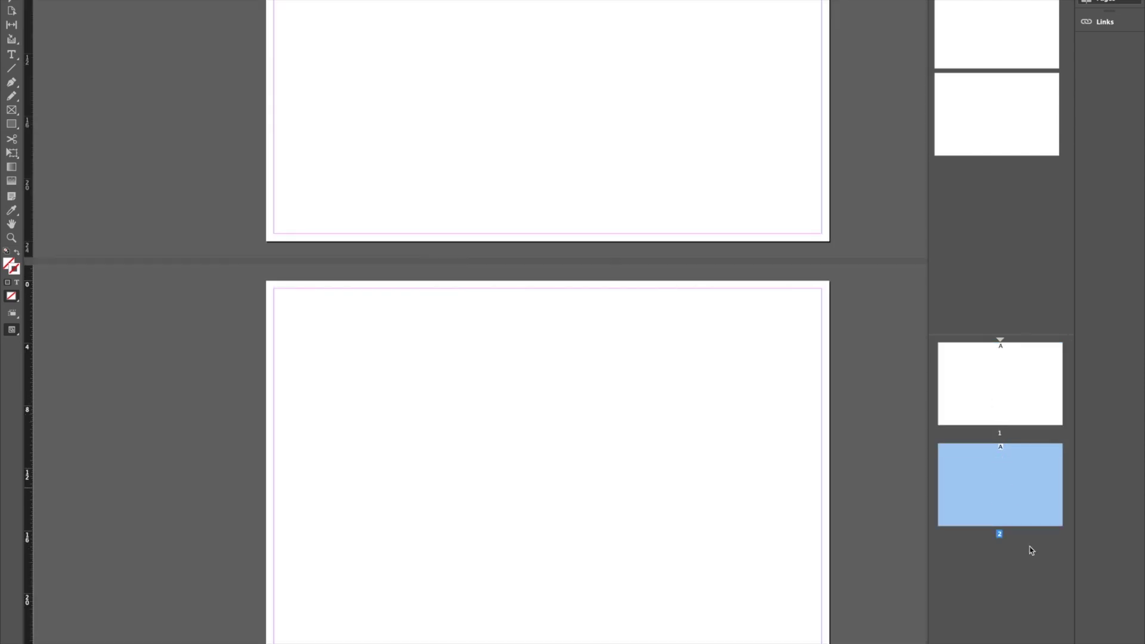
key(ctrl+z)
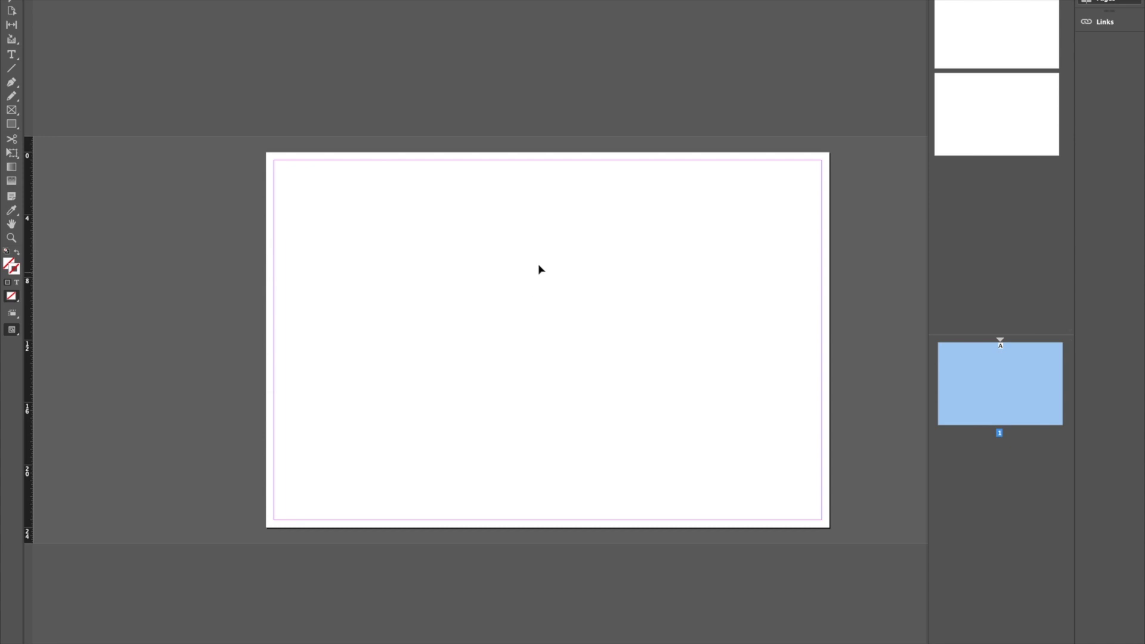
Draw a large rectangular frame in the middle of the page and place emma_villaSavoye.psd from the MEAN TRICK folder in it
key(f)
drag(379, 169, 732, 473)
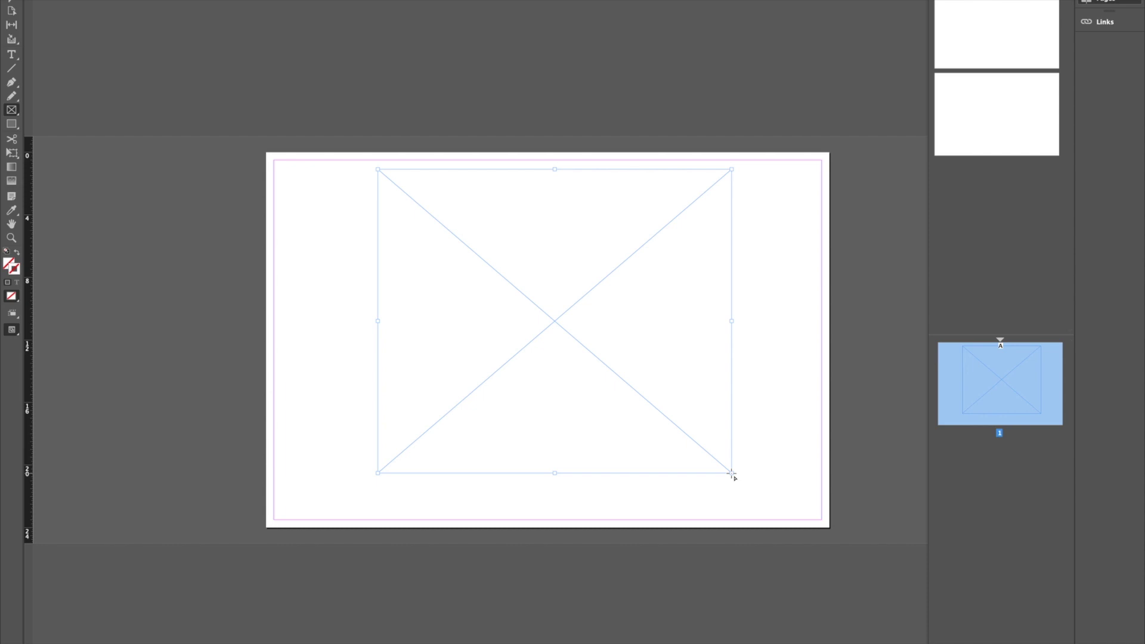
key(super+d)
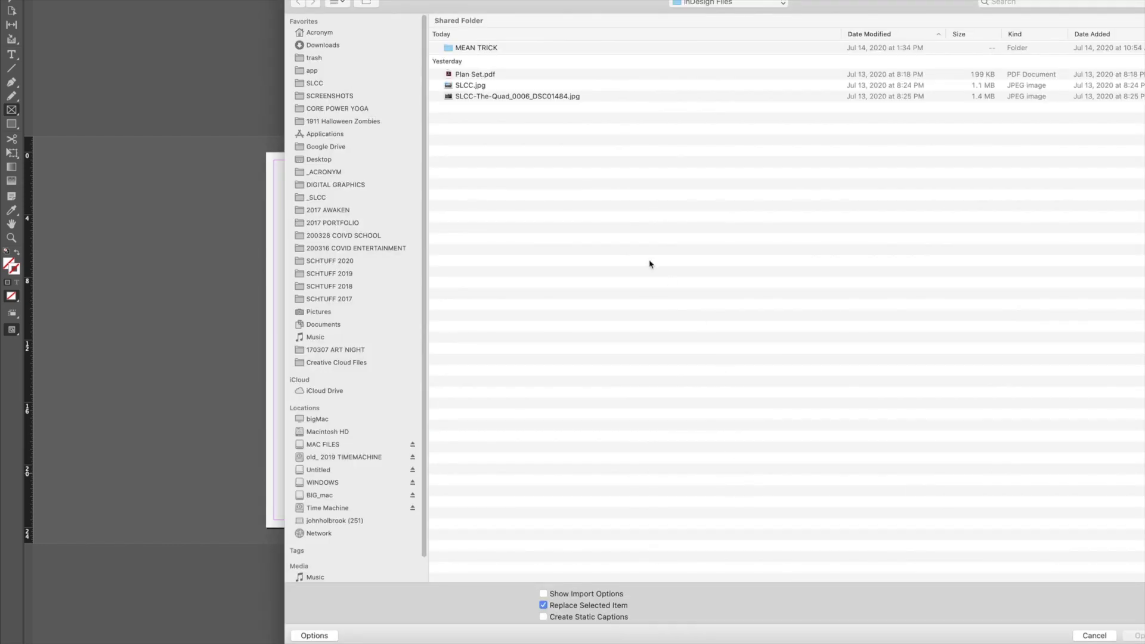
double_click(493, 49)
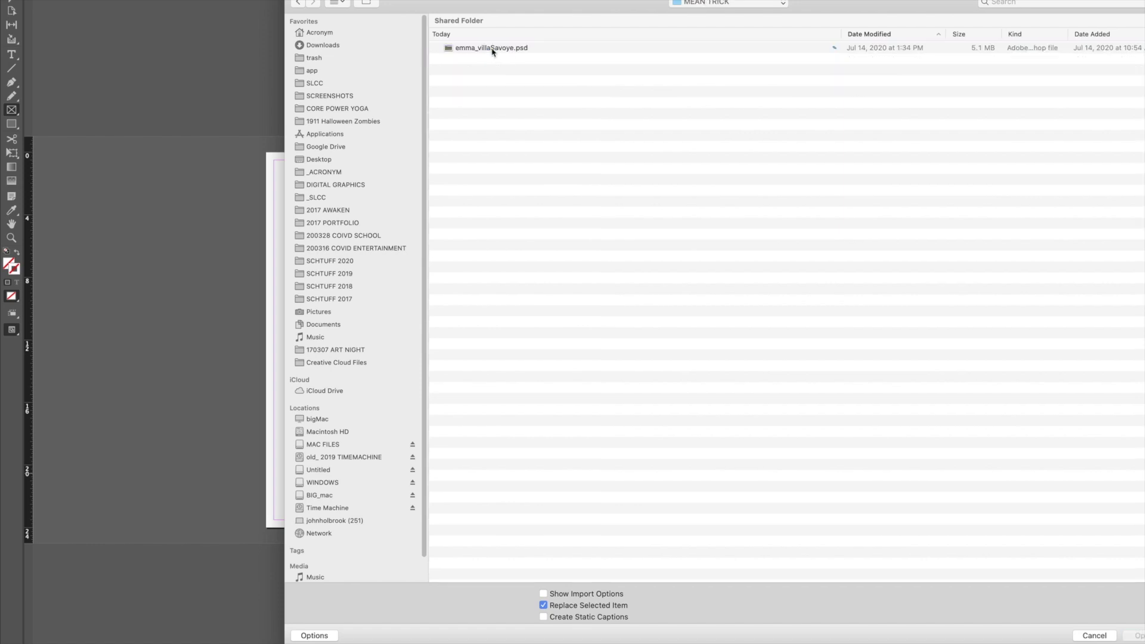
click(493, 49)
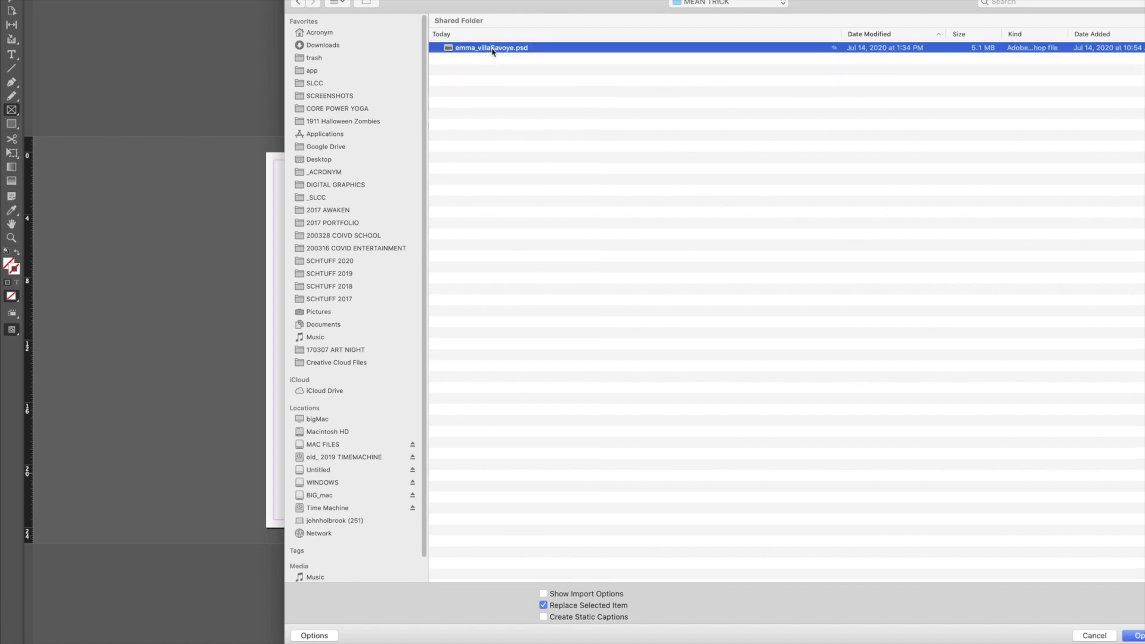
click(1133, 636)
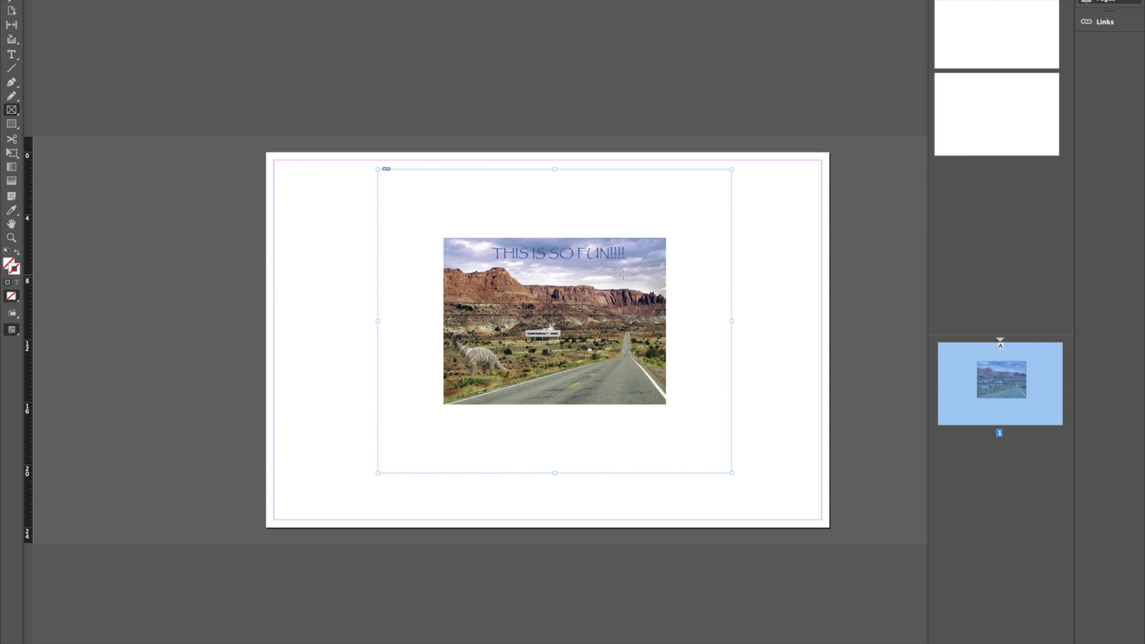
Move the image frame slightly down the page and fit the frame to its content
key(v)
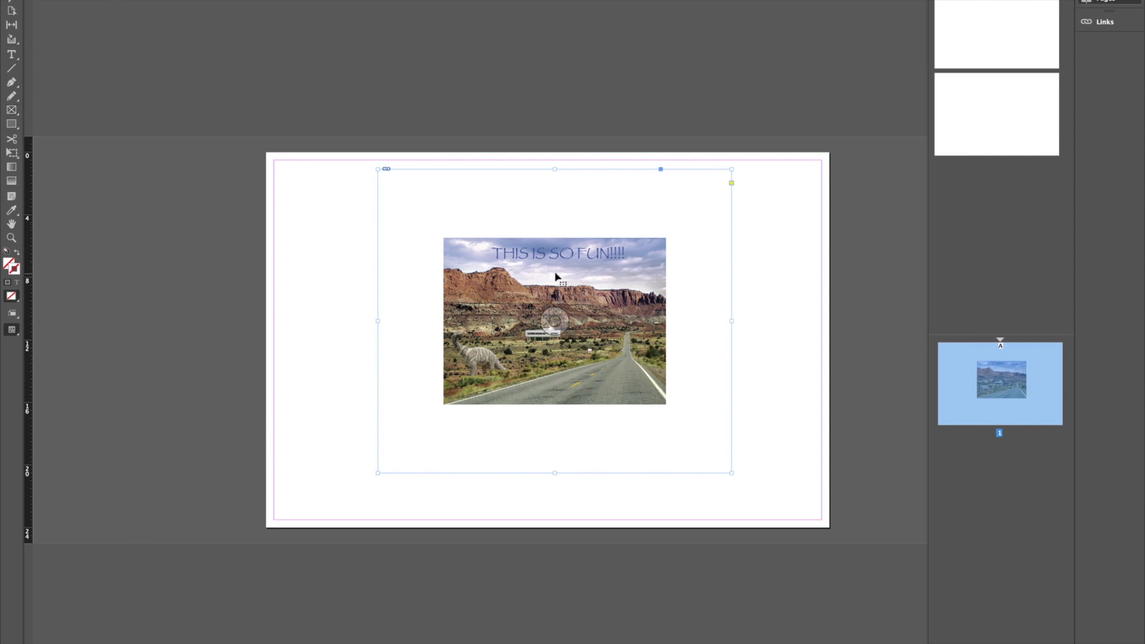
drag(575, 262, 576, 283)
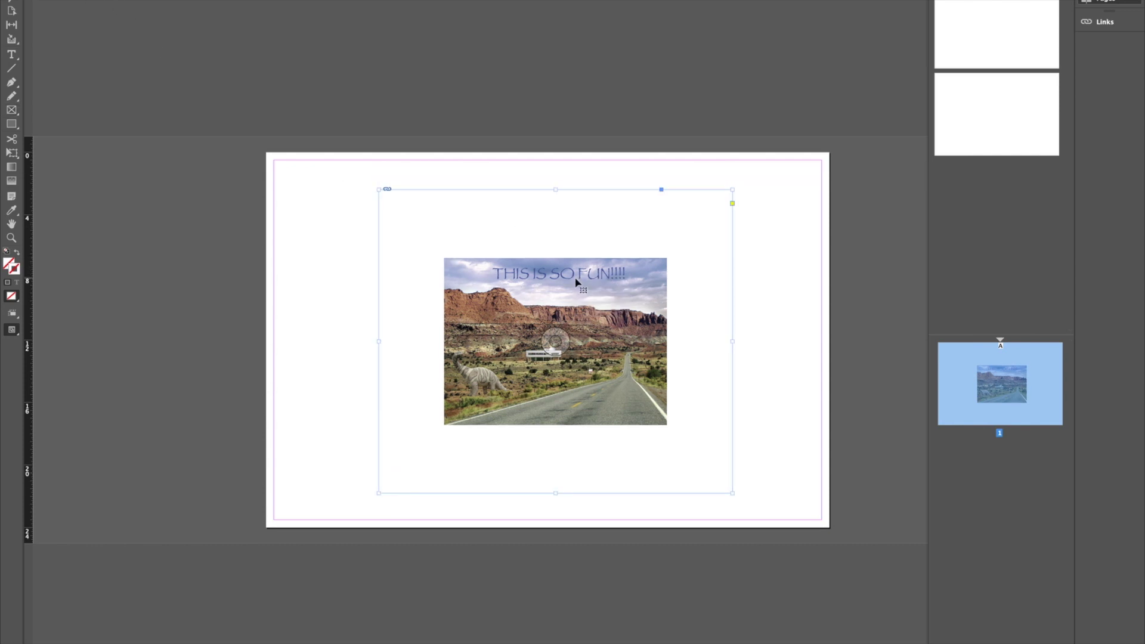
click(562, 338)
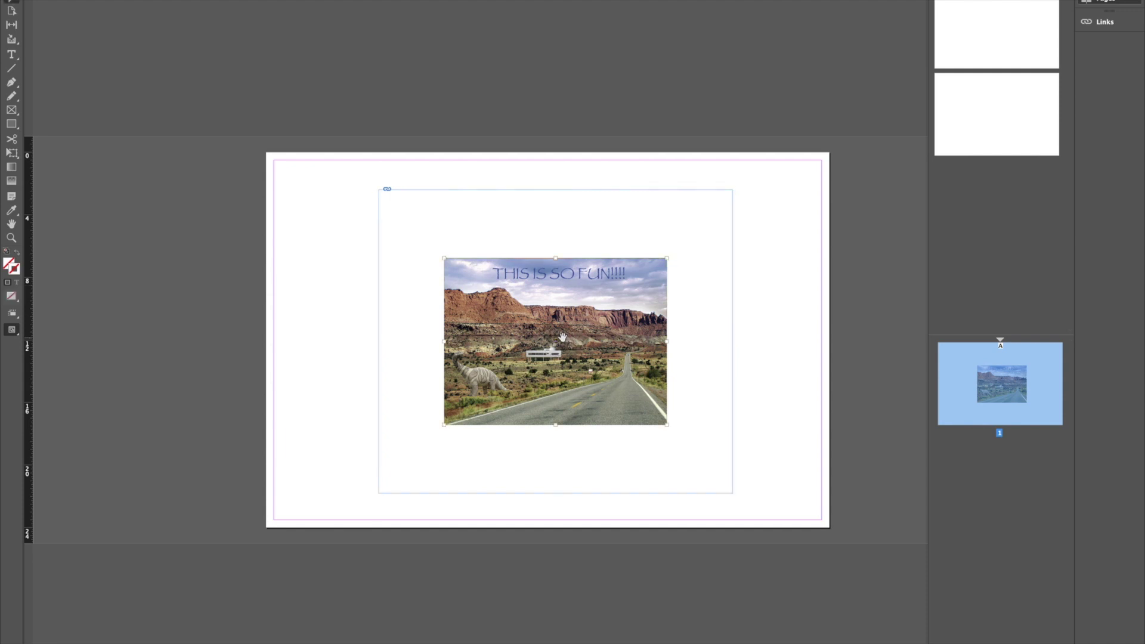
click(1108, 2)
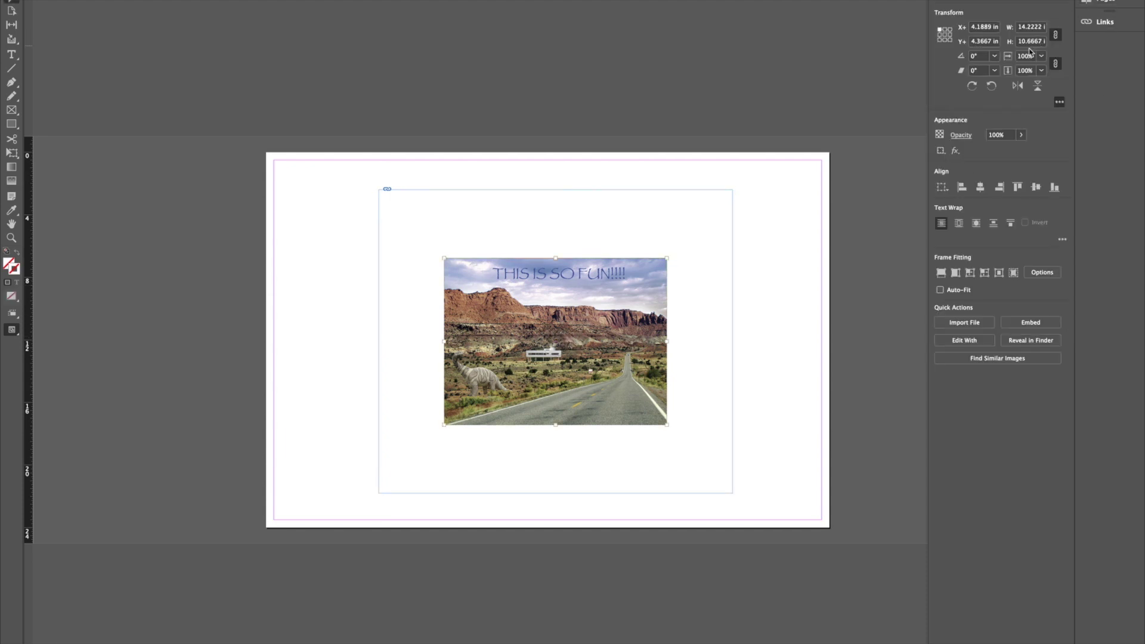
click(985, 277)
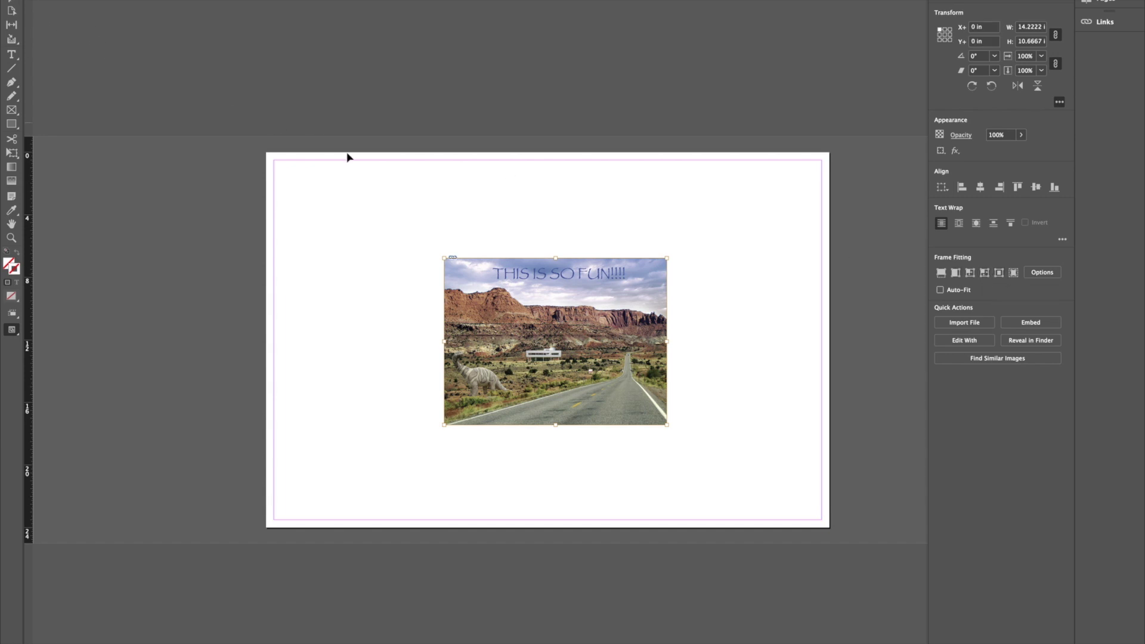
click(560, 276)
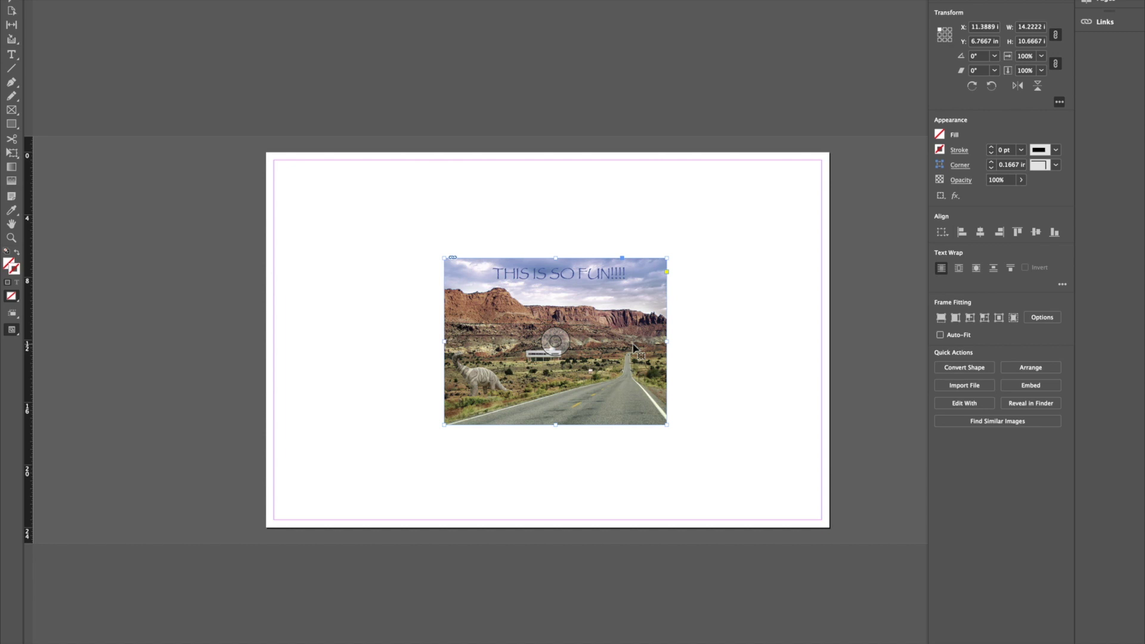
click(817, 370)
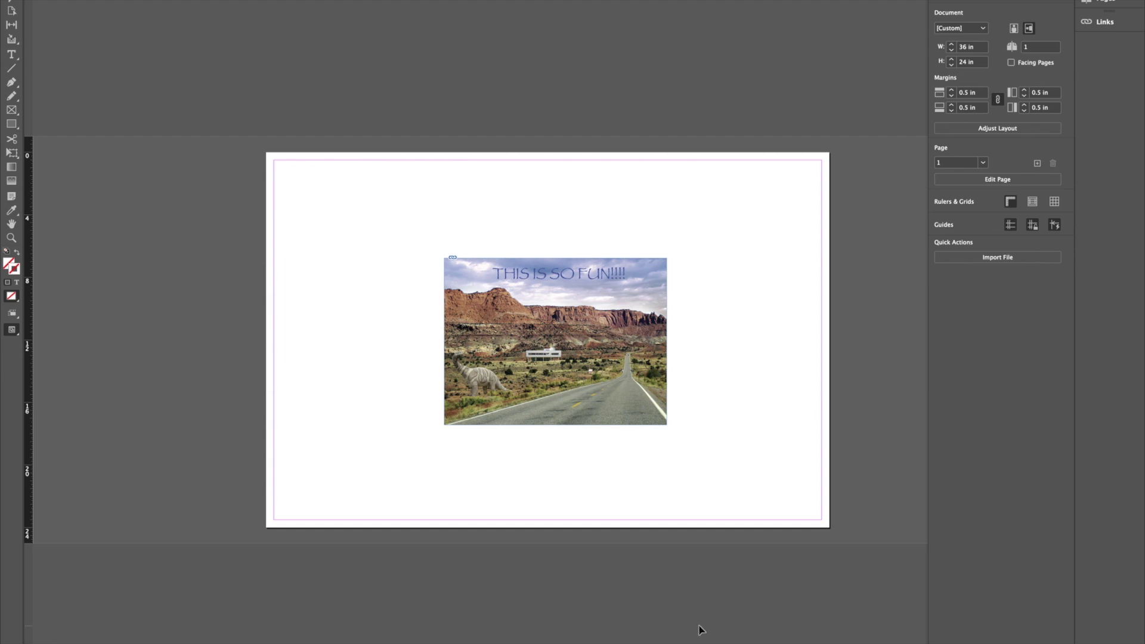
Switch to the browser, compare photo book sizes across the printing sites, including the 7×7 in small square option, and return to InDesign
key(super+Tab)
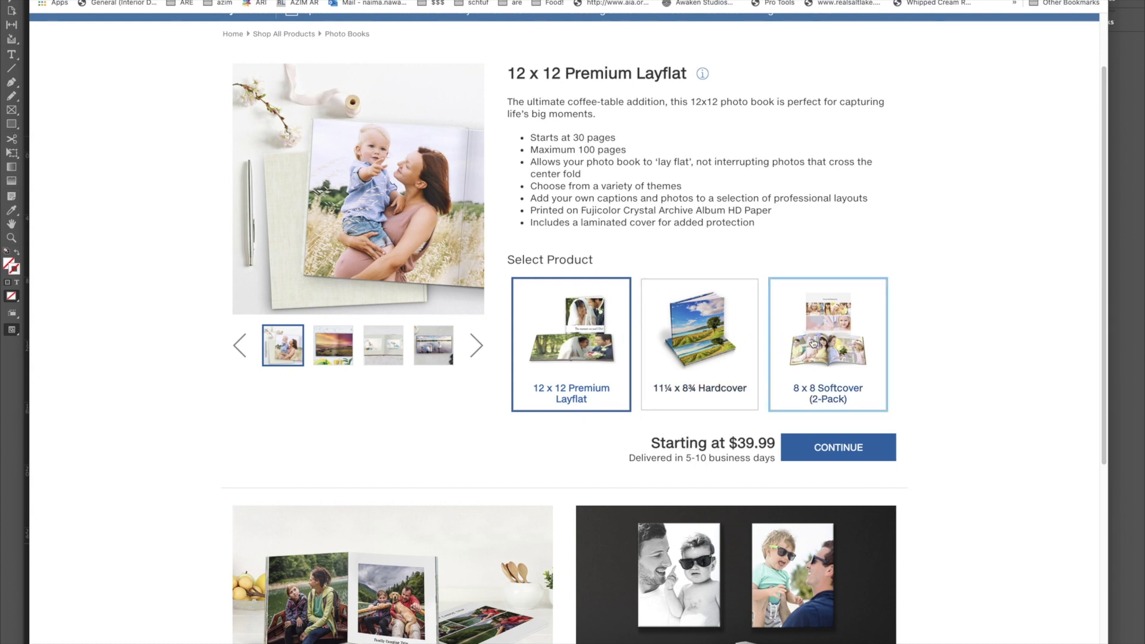
key(ctrl+Tab)
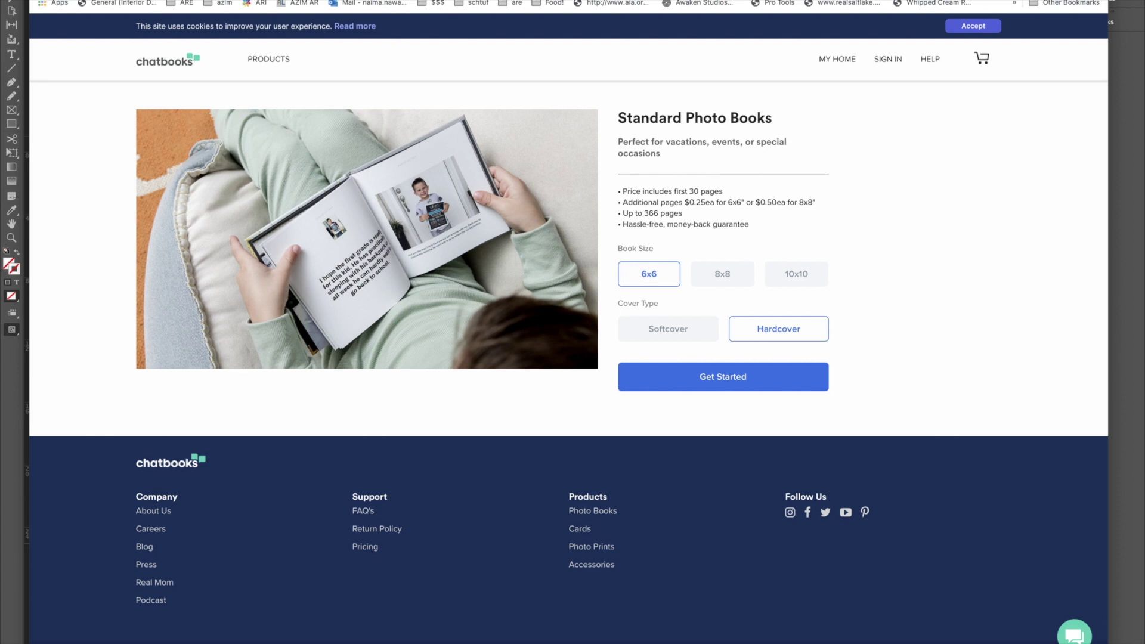
key(ctrl+Tab)
scroll(596, 298, down, 2)
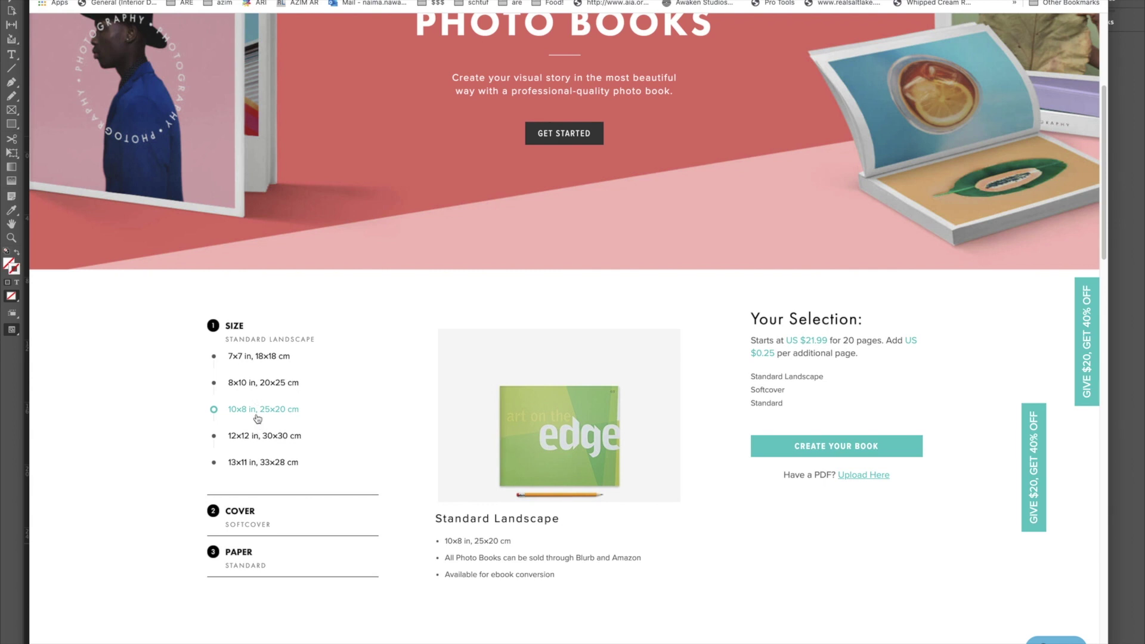
click(271, 357)
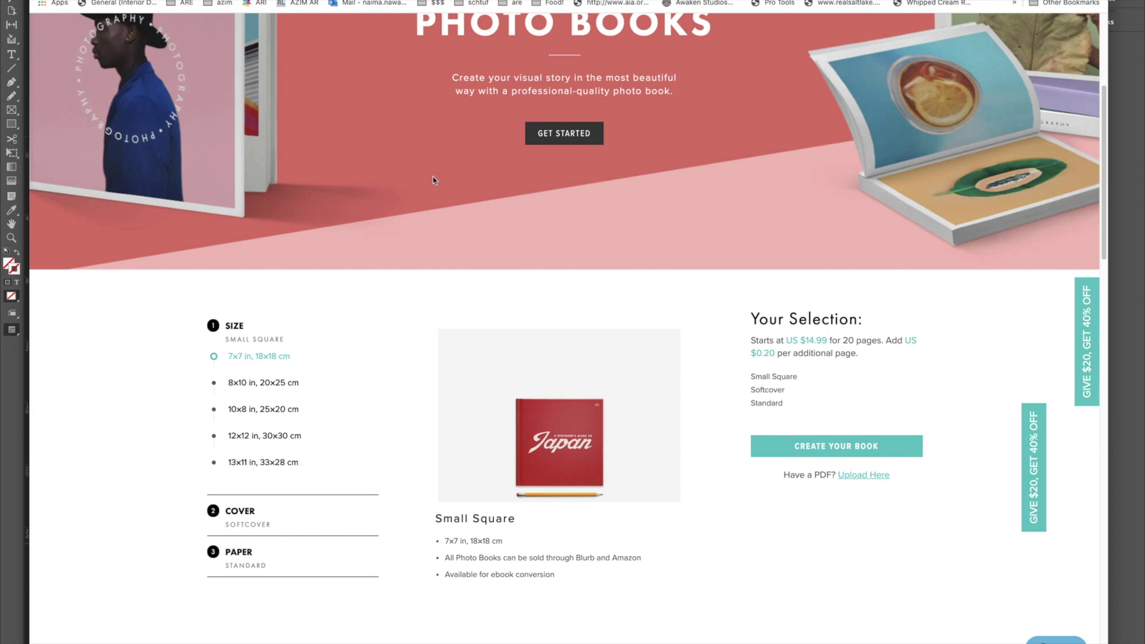
click(1132, 148)
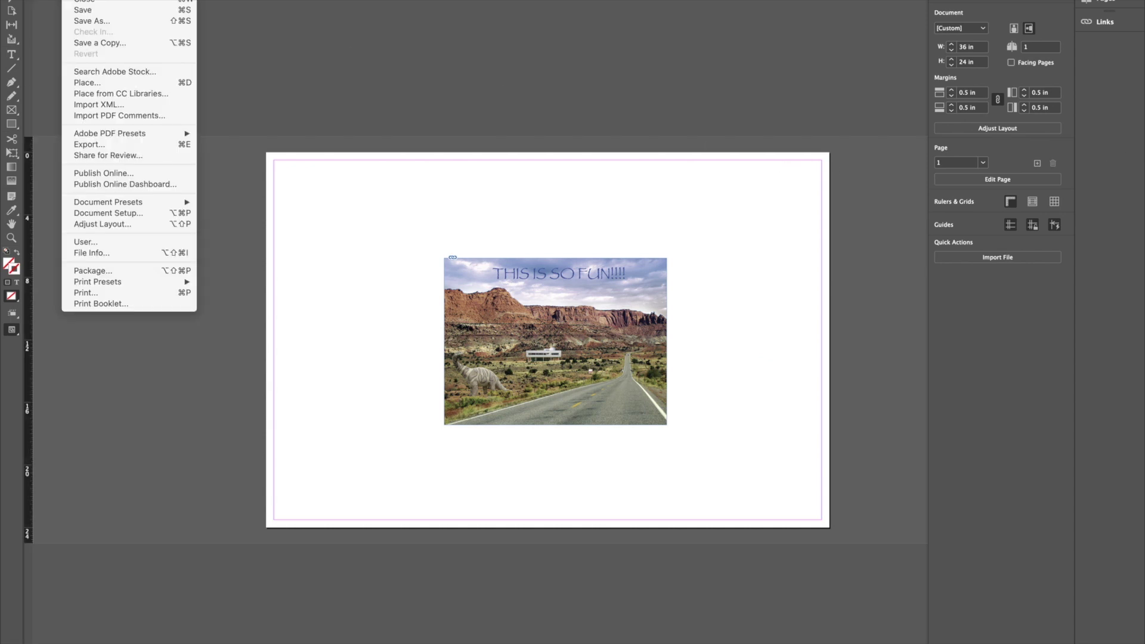
Create a new print document 7 in wide and 7 in high with facing pages, after viewing all the blank presets
click(710, 173)
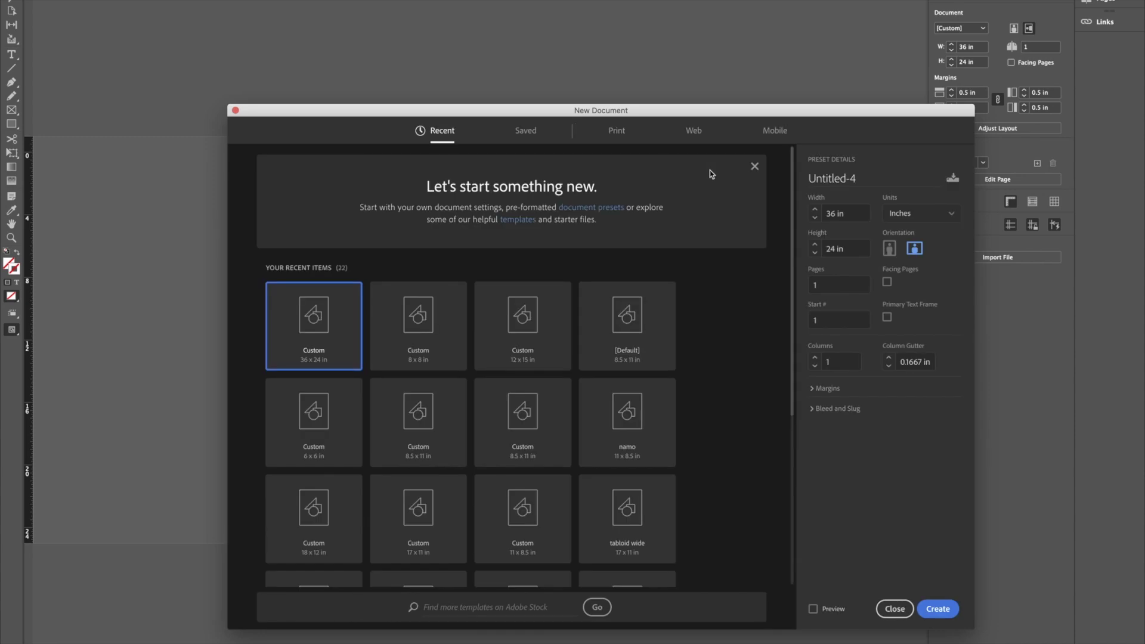
click(615, 132)
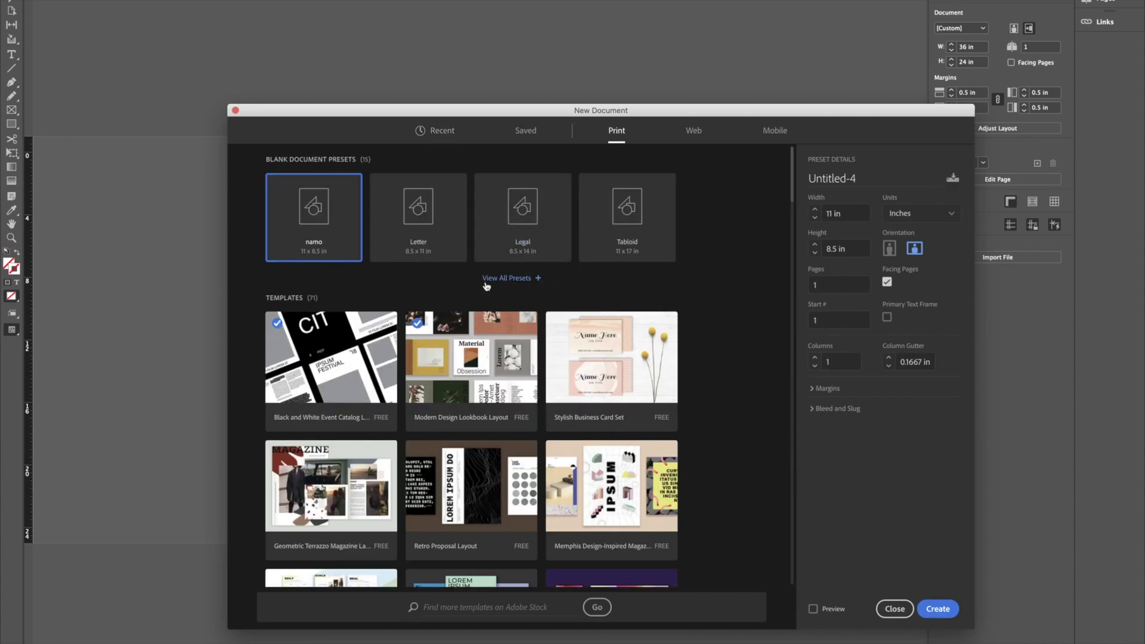
click(486, 281)
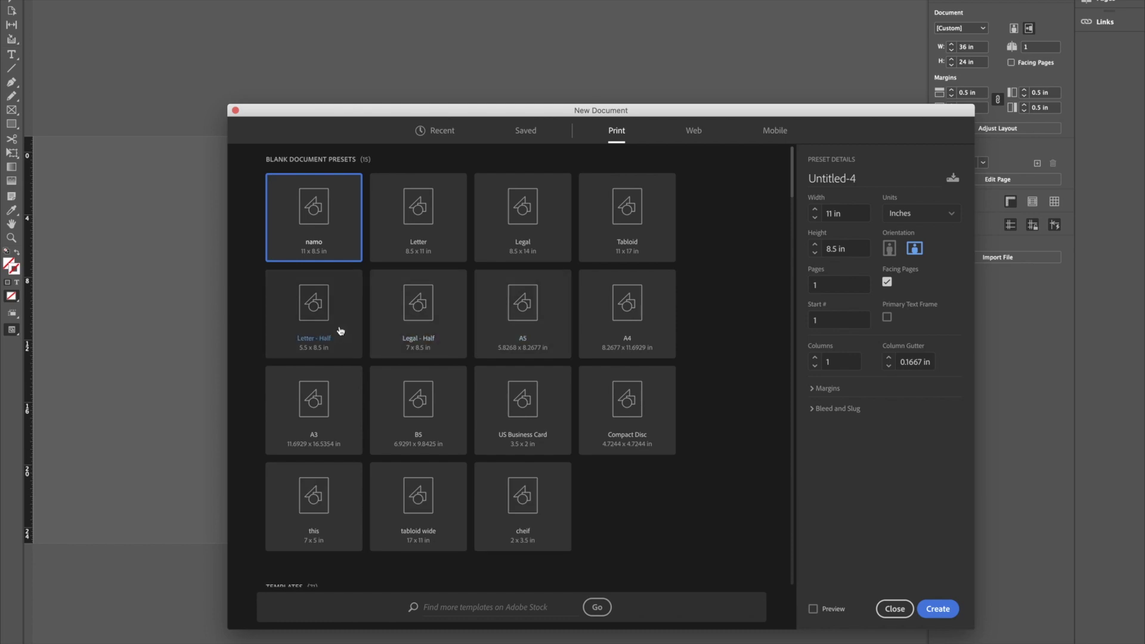
click(835, 213)
text(7)
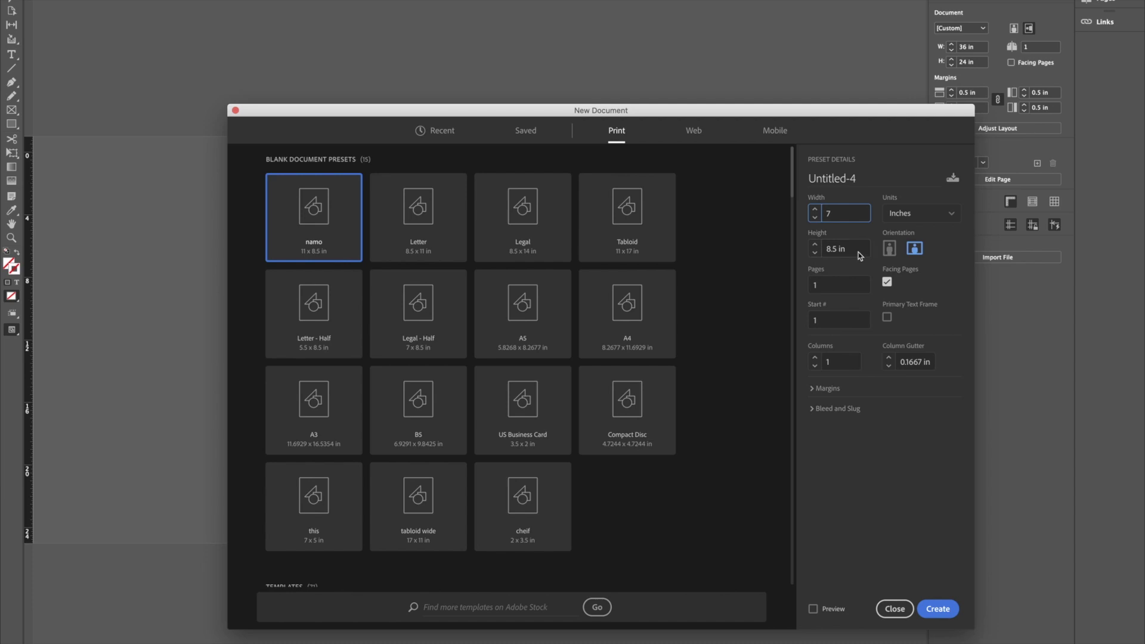
key(Tab)
text(7)
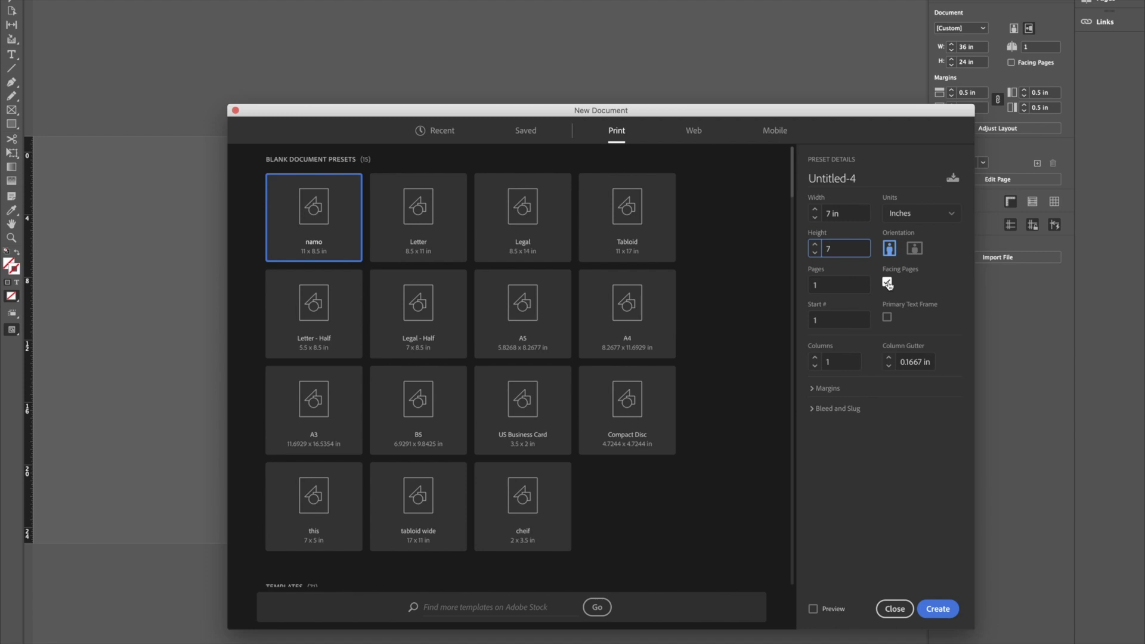
click(937, 609)
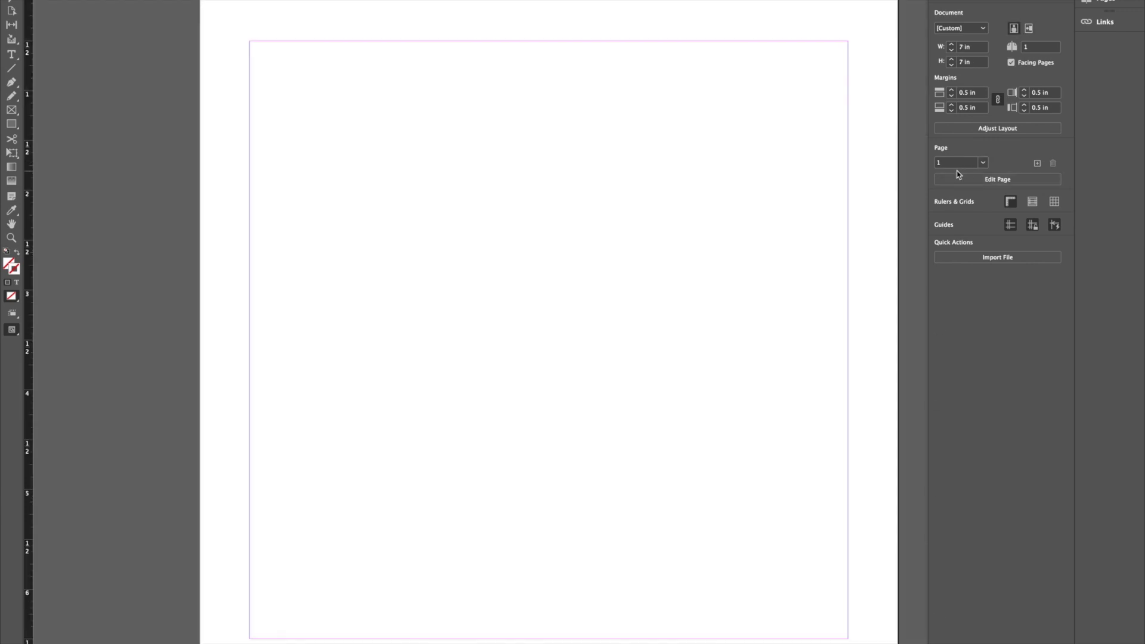
Show the page thumbnails at a wider size and add four pages after page 1
click(1013, 4)
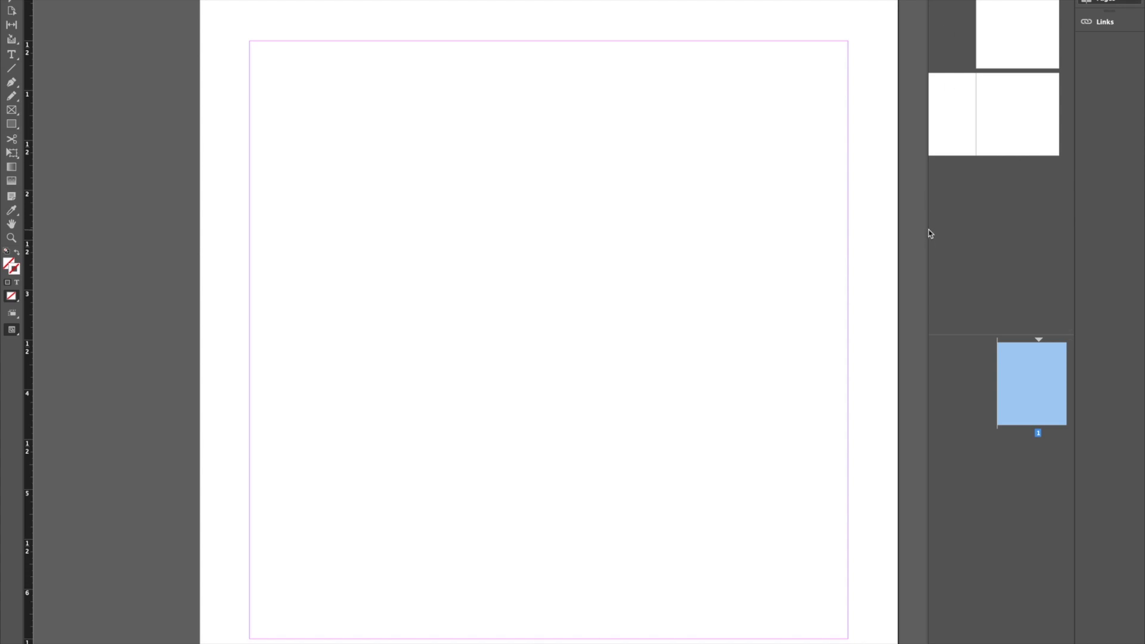
drag(925, 230, 905, 220)
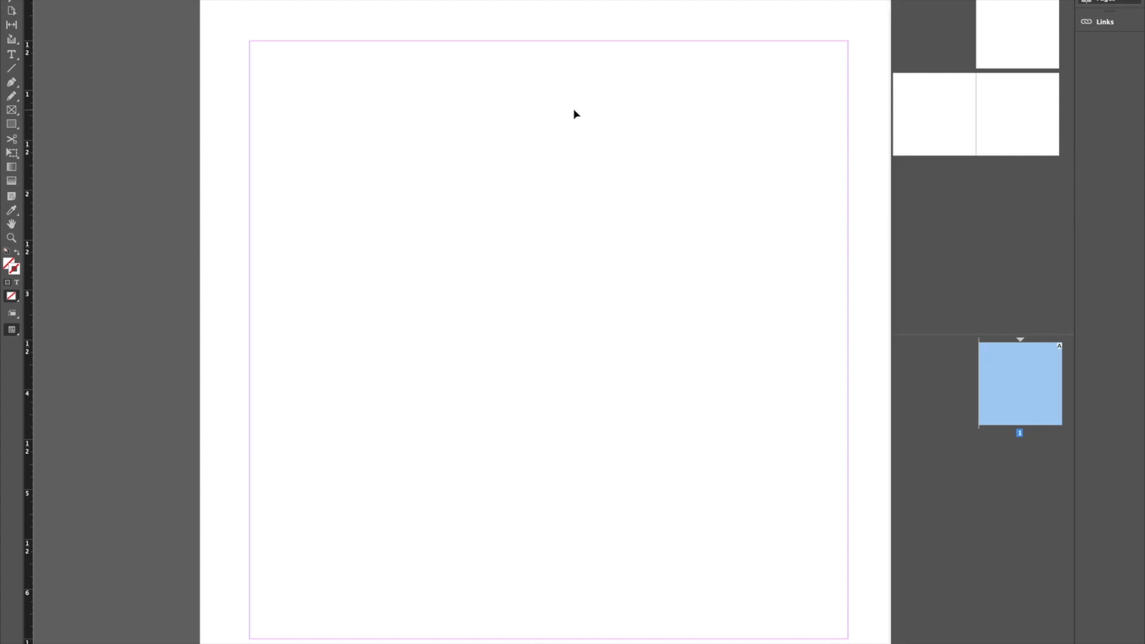
key(super+minus)
key(super+minus)
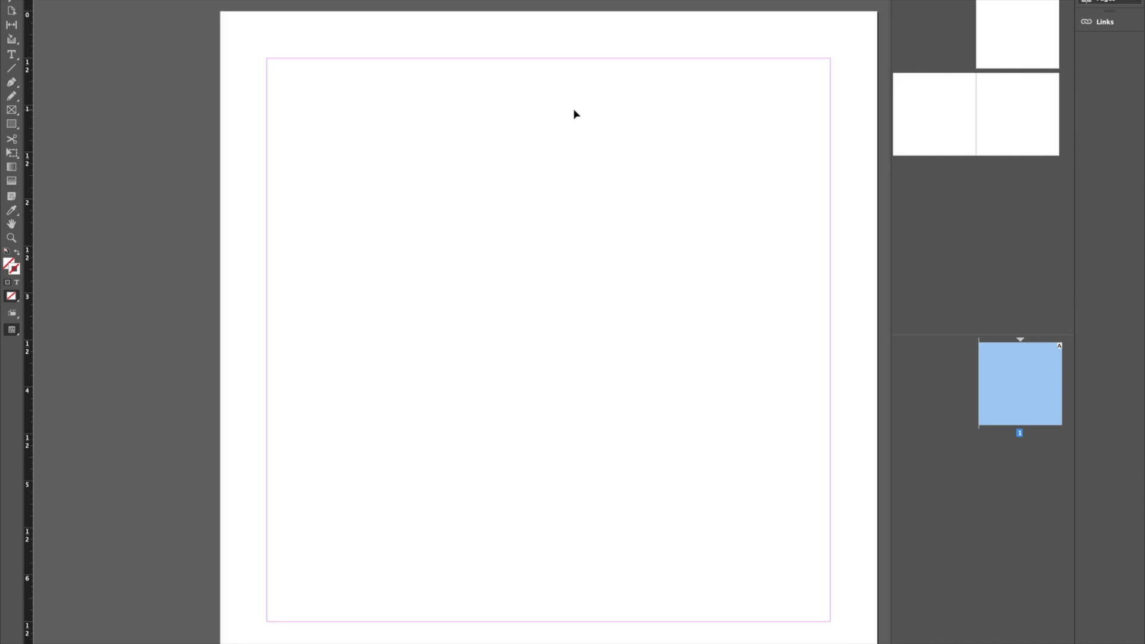
key(super+minus)
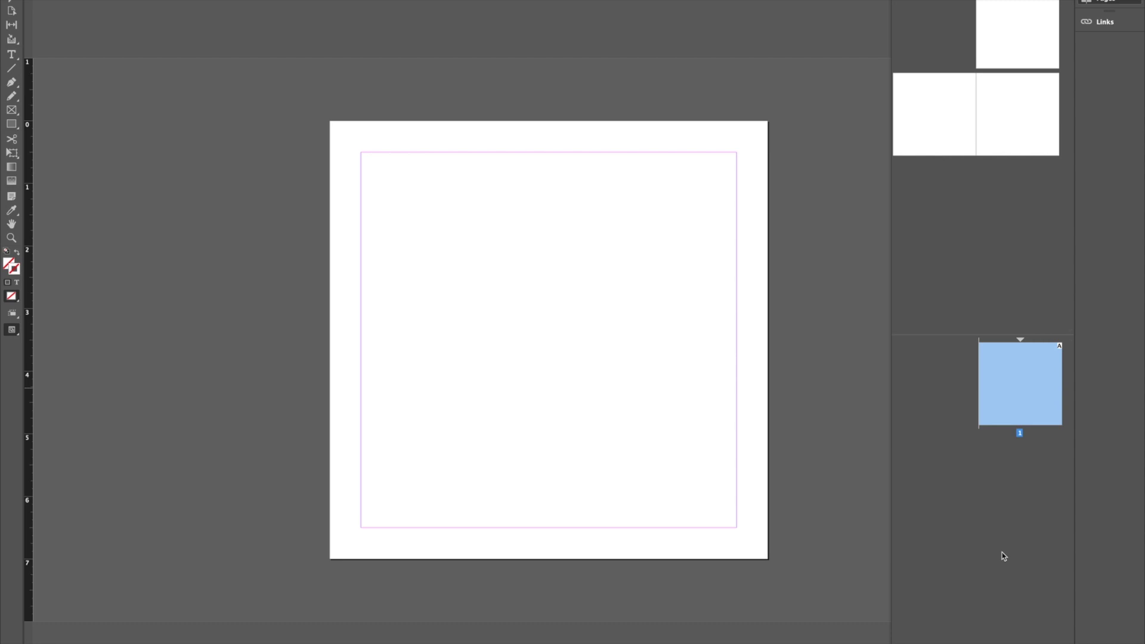
click(1019, 481)
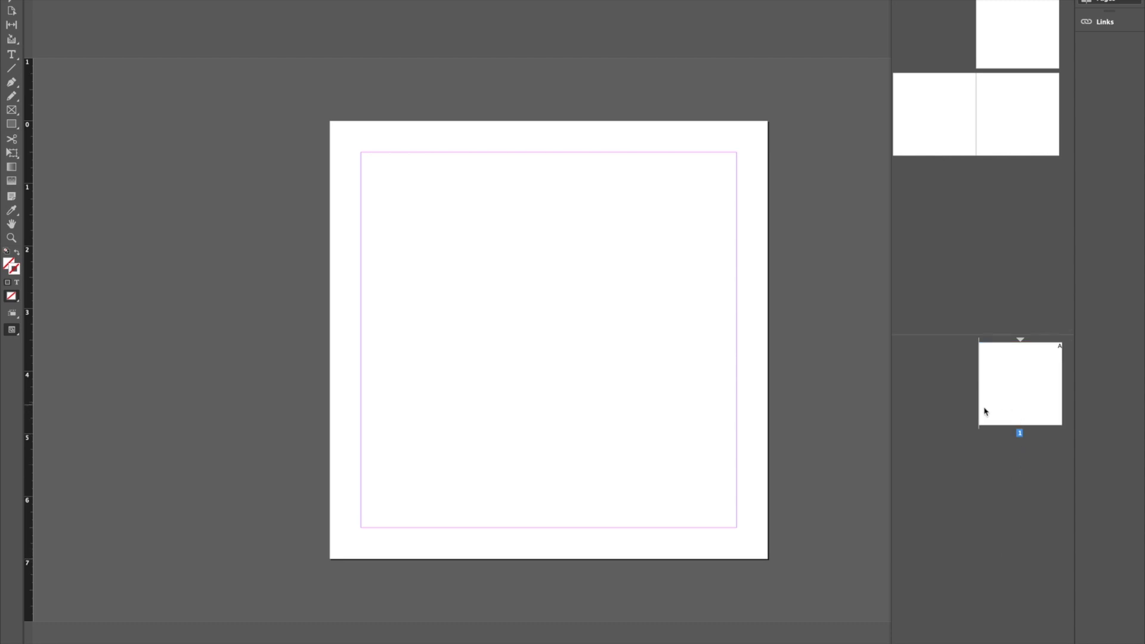
key(ctrl+shift+p)
key(ctrl+shift+p)
key(ctrl+shift+p)
key(ctrl+shift+p)
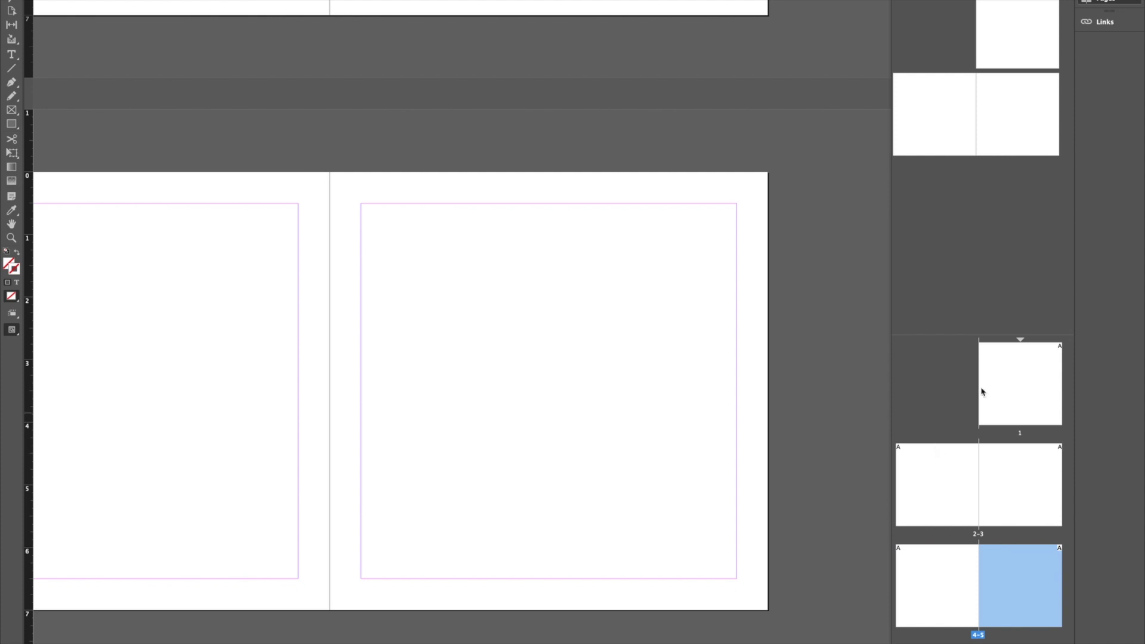
Select page 1, switch to Acrobat to examine the example booklets' covers, About Me, contents and furniture pages, and return to InDesign
click(1006, 381)
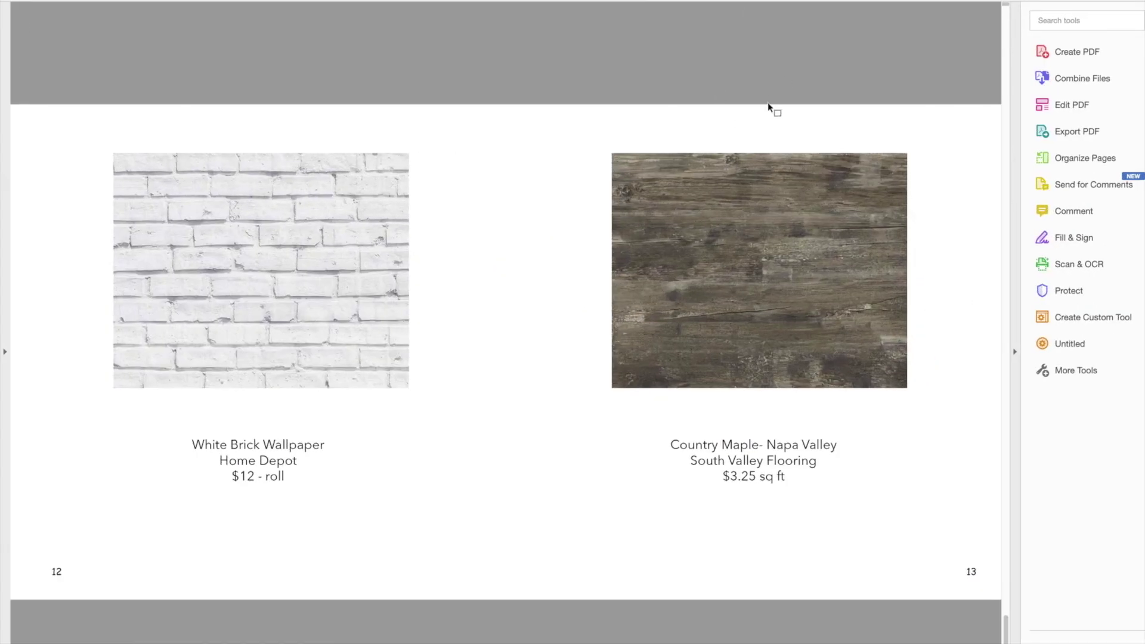
scroll(768, 102, up, 10)
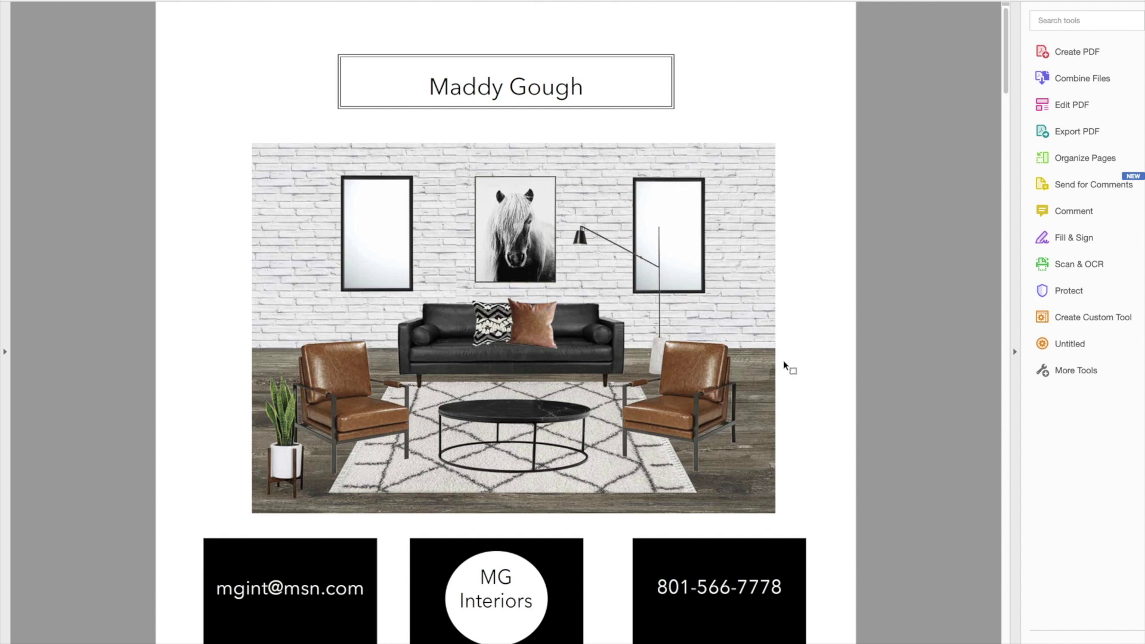
scroll(783, 362, down, 2)
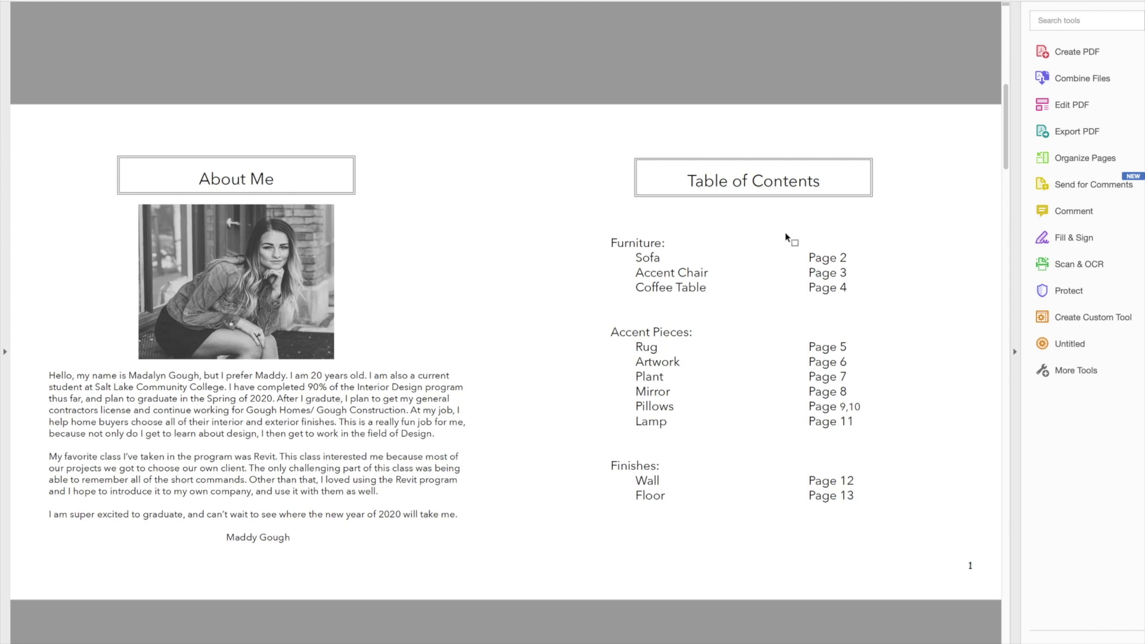
scroll(785, 231, down, 1)
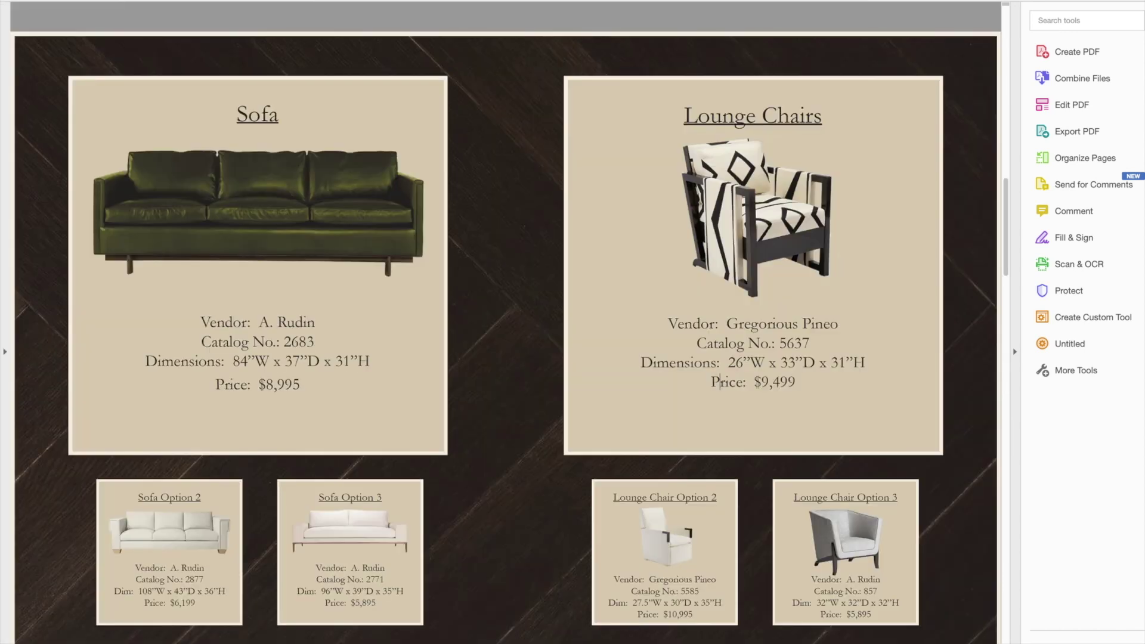
scroll(532, 193, up, 4)
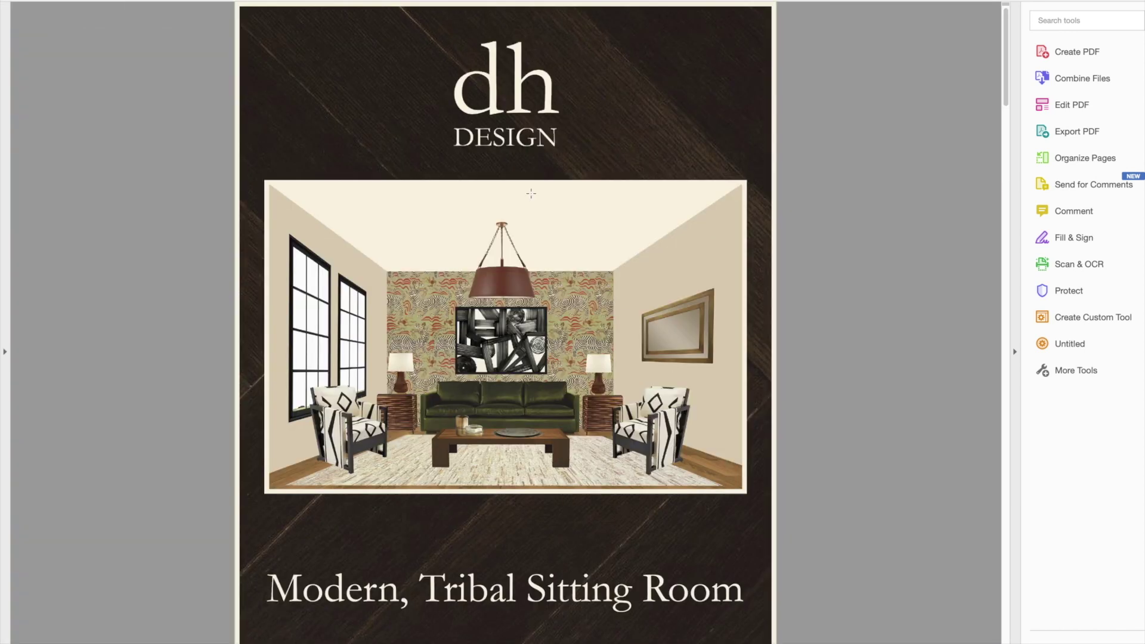
scroll(489, 201, down, 3)
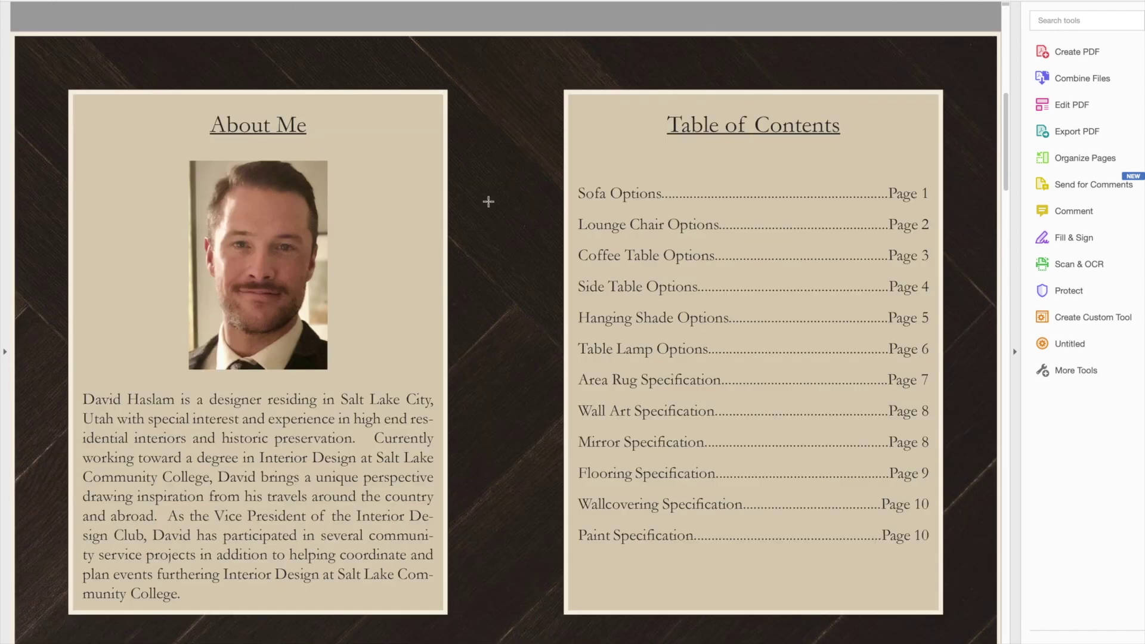
scroll(472, 203, down, 3)
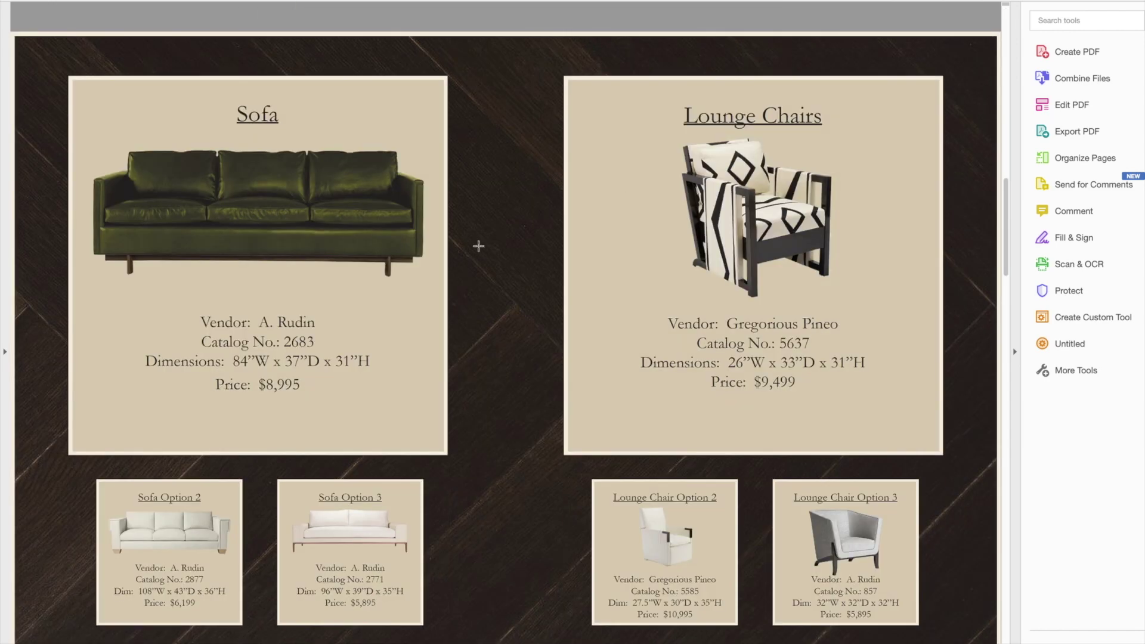
scroll(526, 275, down, 3)
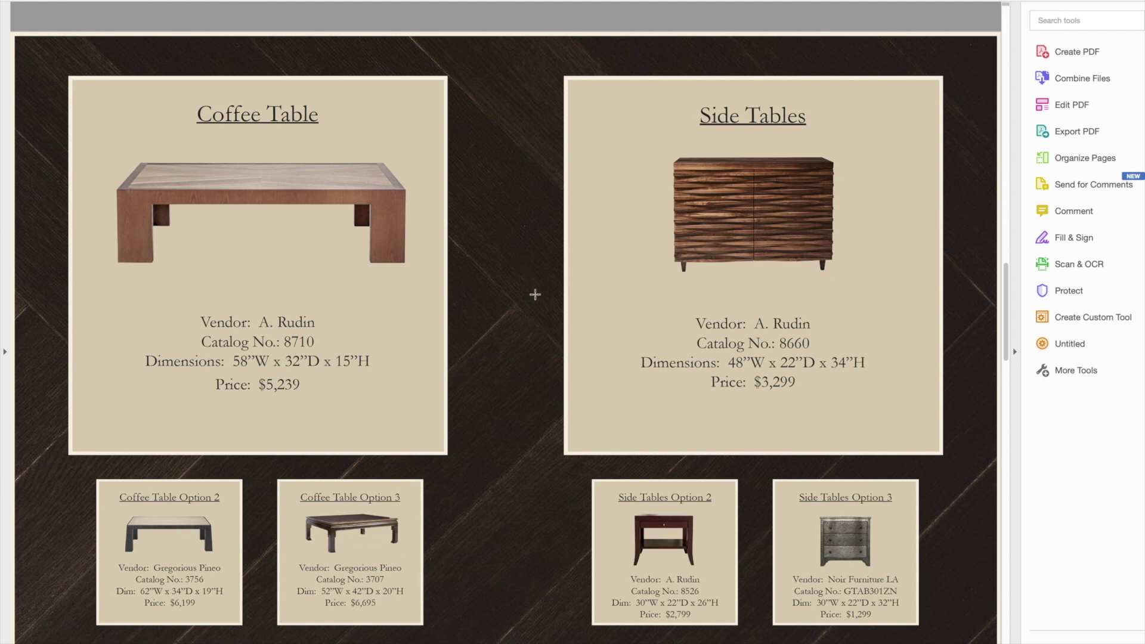
key(super+Tab)
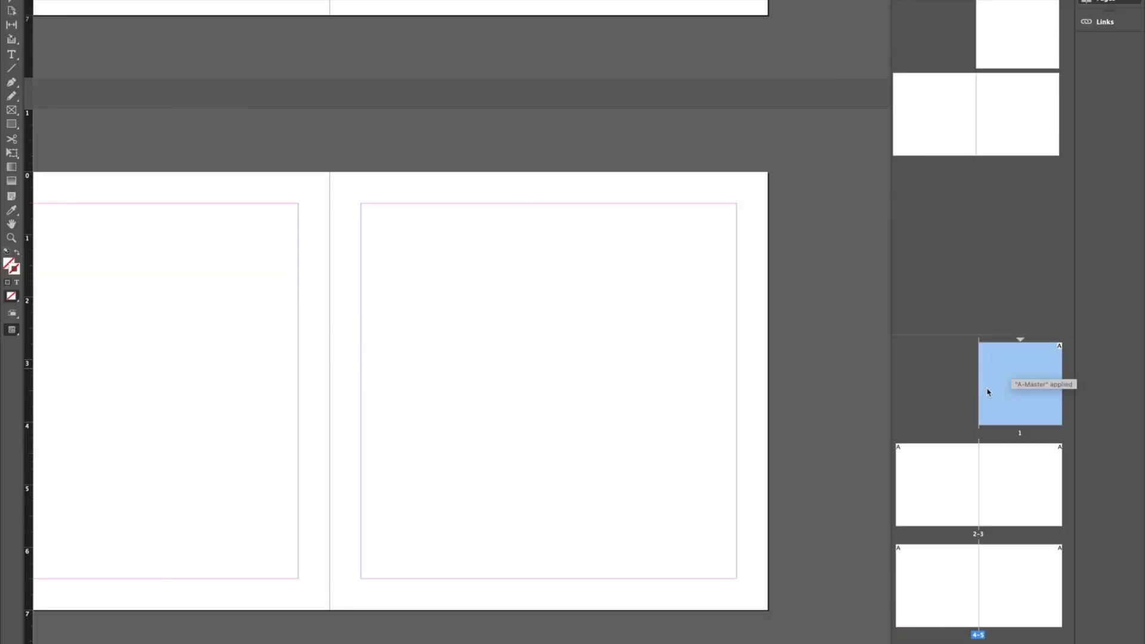
Review the blank booklet's page 2-3 and 4-5 spreads, checking their order against the single cover page
click(937, 460)
double_click(936, 461)
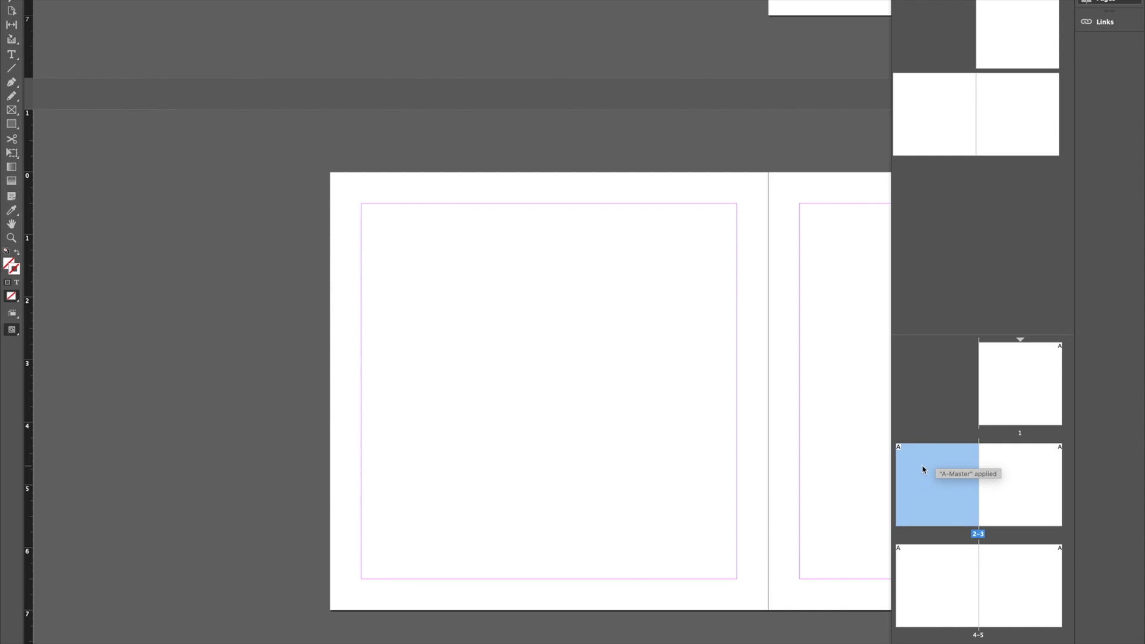
double_click(1029, 495)
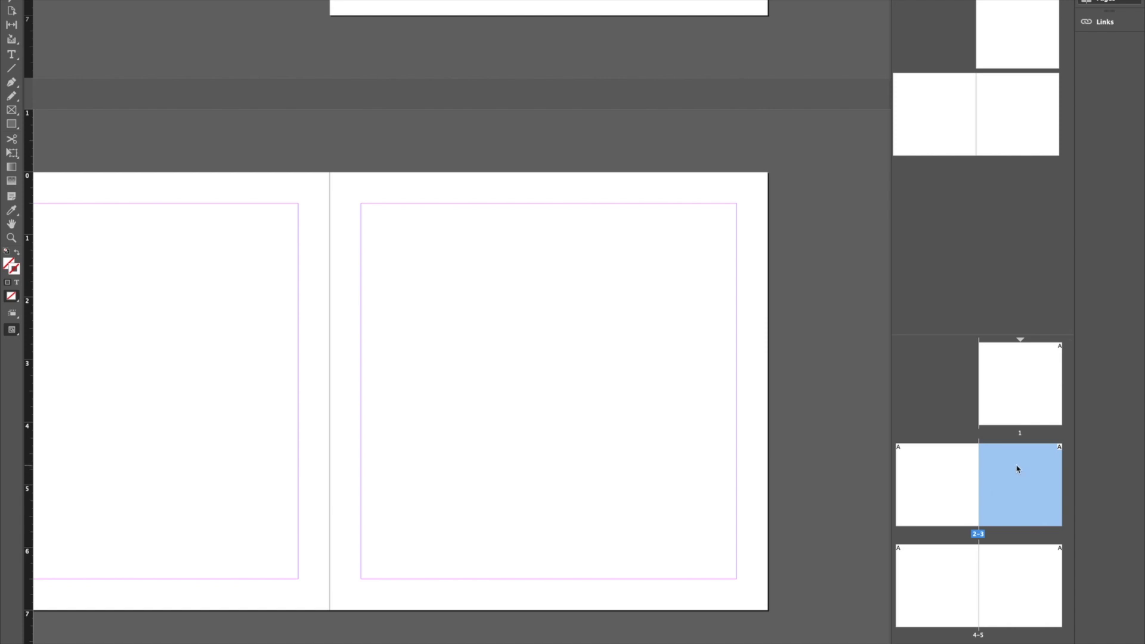
click(954, 571)
click(1009, 576)
click(927, 582)
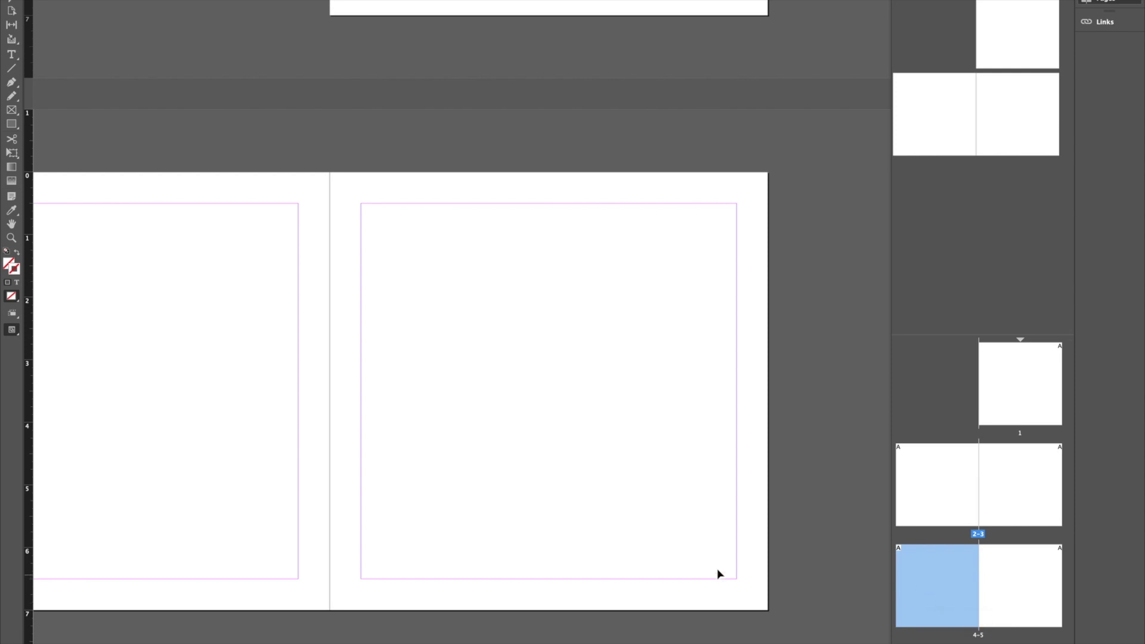
scroll(710, 546, up, 8)
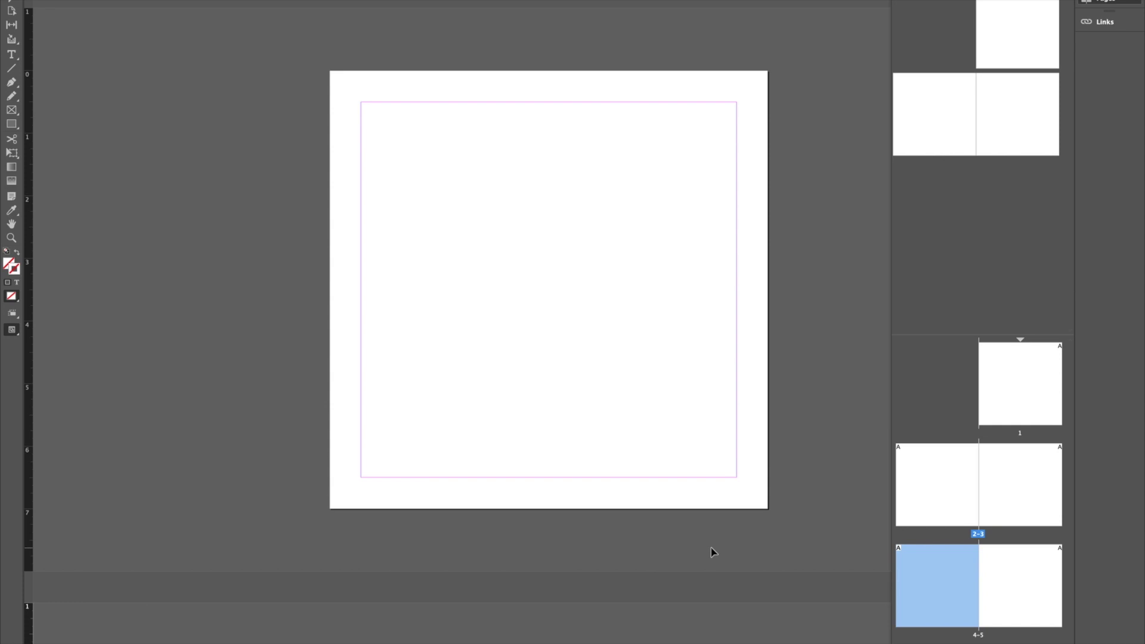
scroll(712, 551, down, 8)
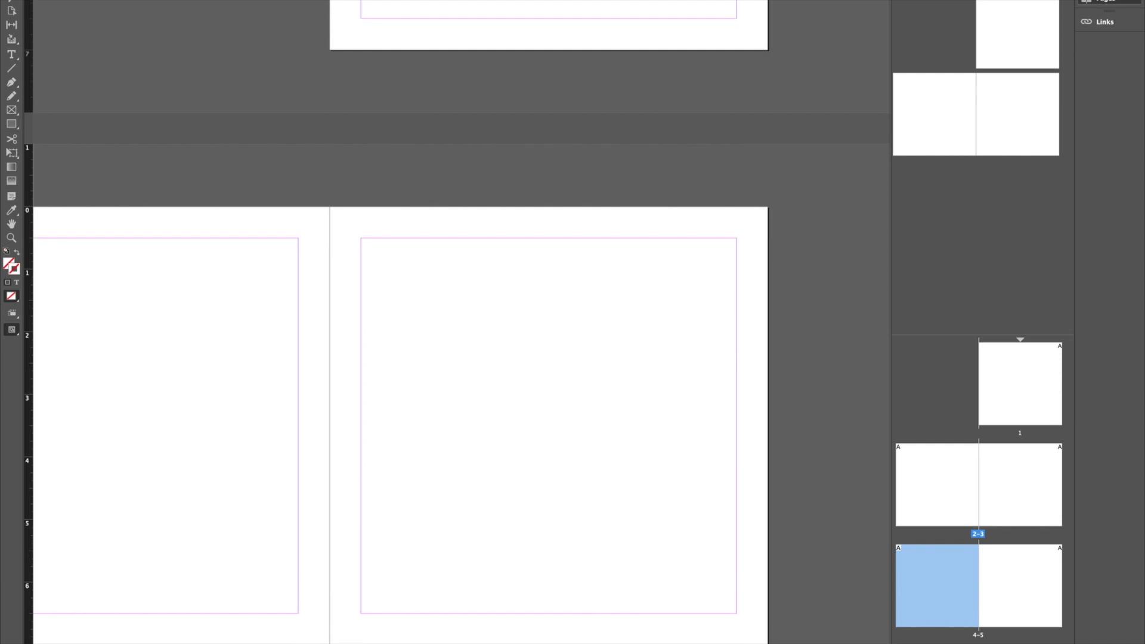
scroll(459, 382, left, 3)
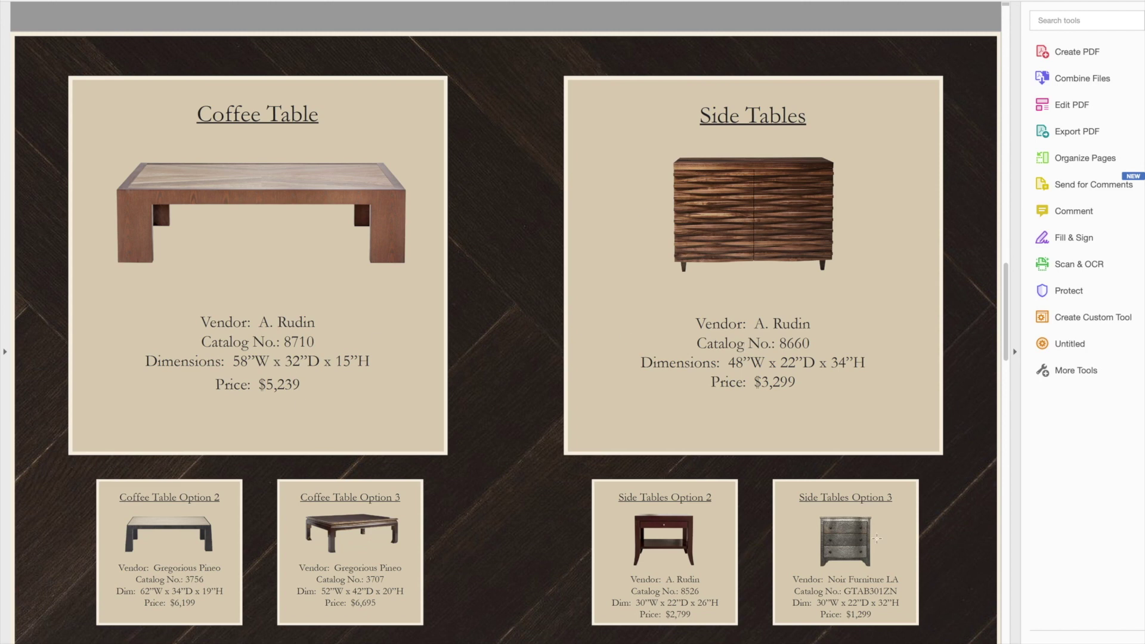
Switch to Acrobat and compare the product spreads and page numbering in both example booklets
scroll(826, 506, down, 1)
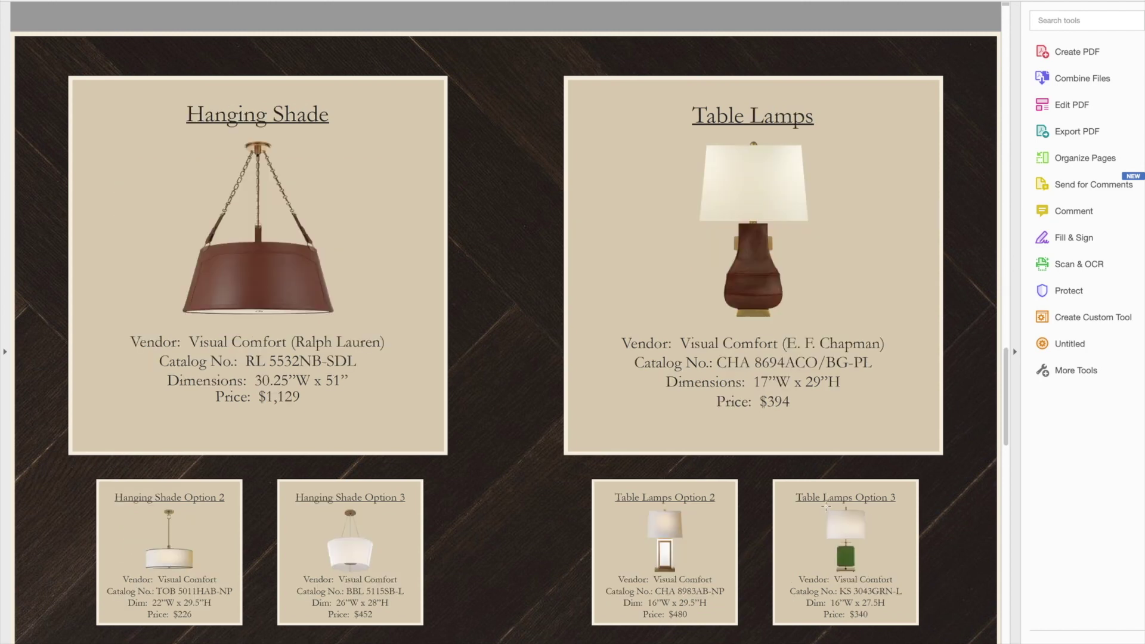
scroll(826, 506, down, 1)
scroll(681, 118, up, 1)
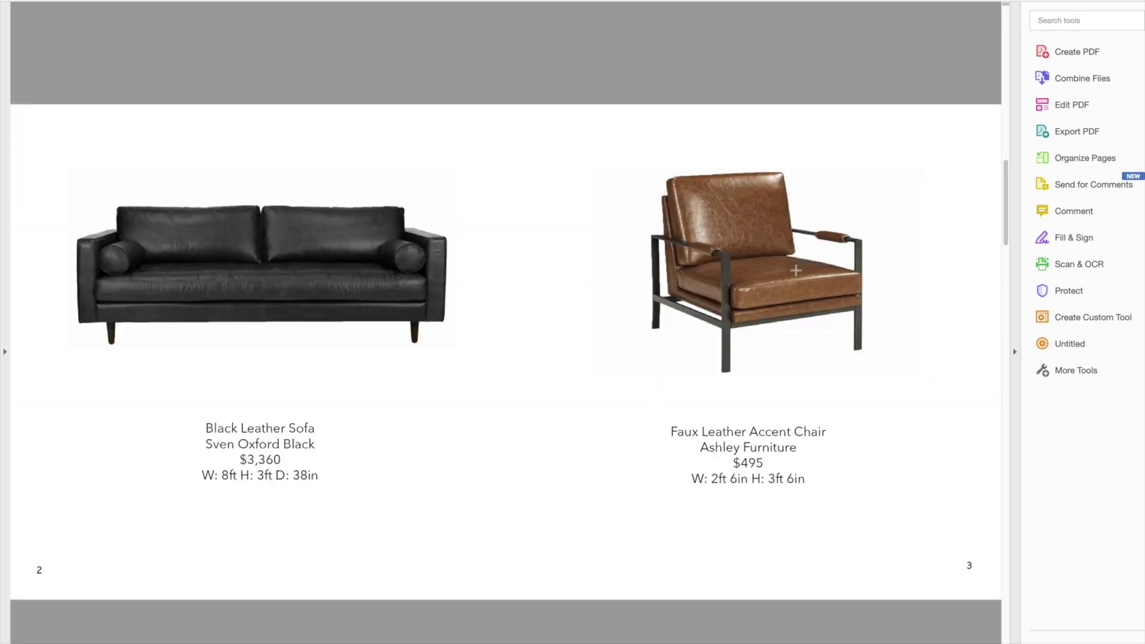
scroll(797, 270, down, 1)
scroll(797, 270, down, 1)
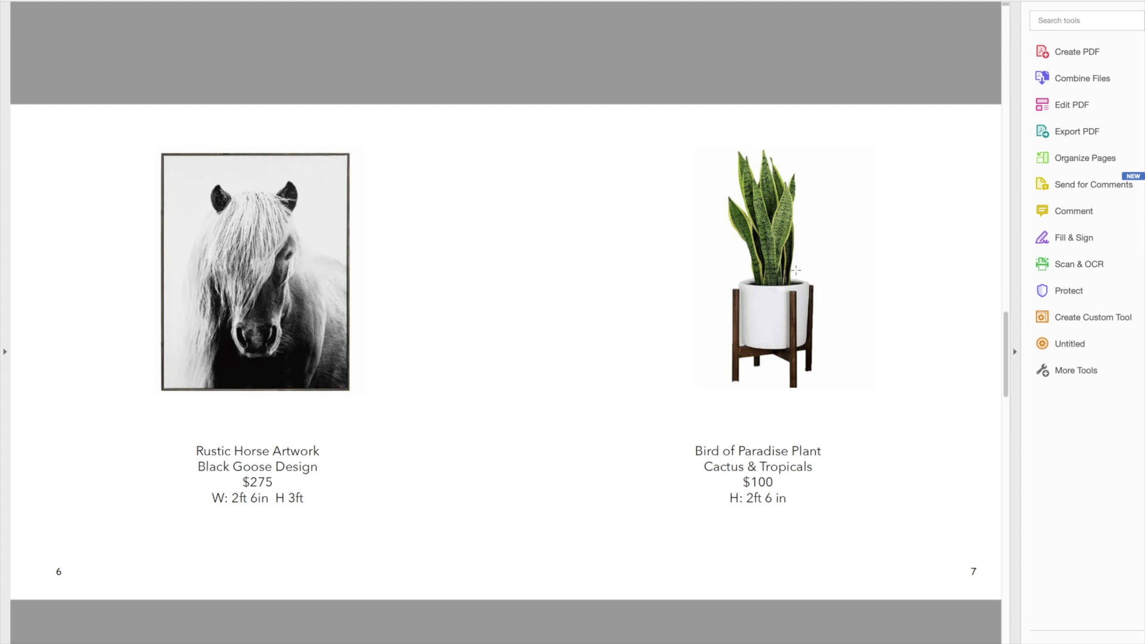
scroll(797, 270, down, 1)
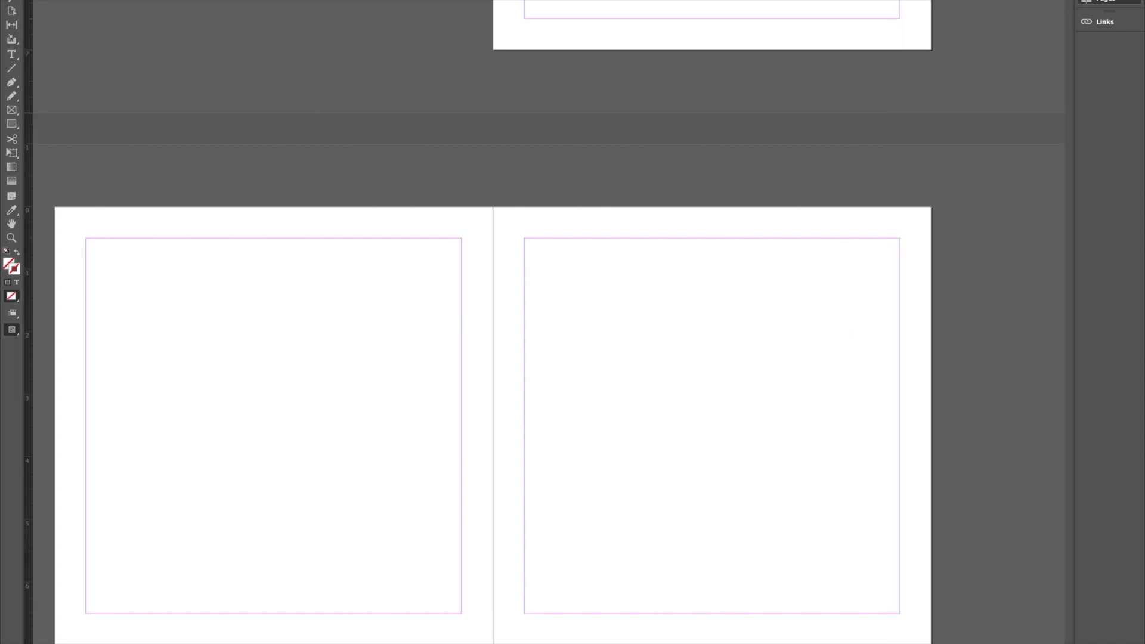
Return to InDesign, select page 2, and open the left and right pages of the A-Master spread
click(1113, 3)
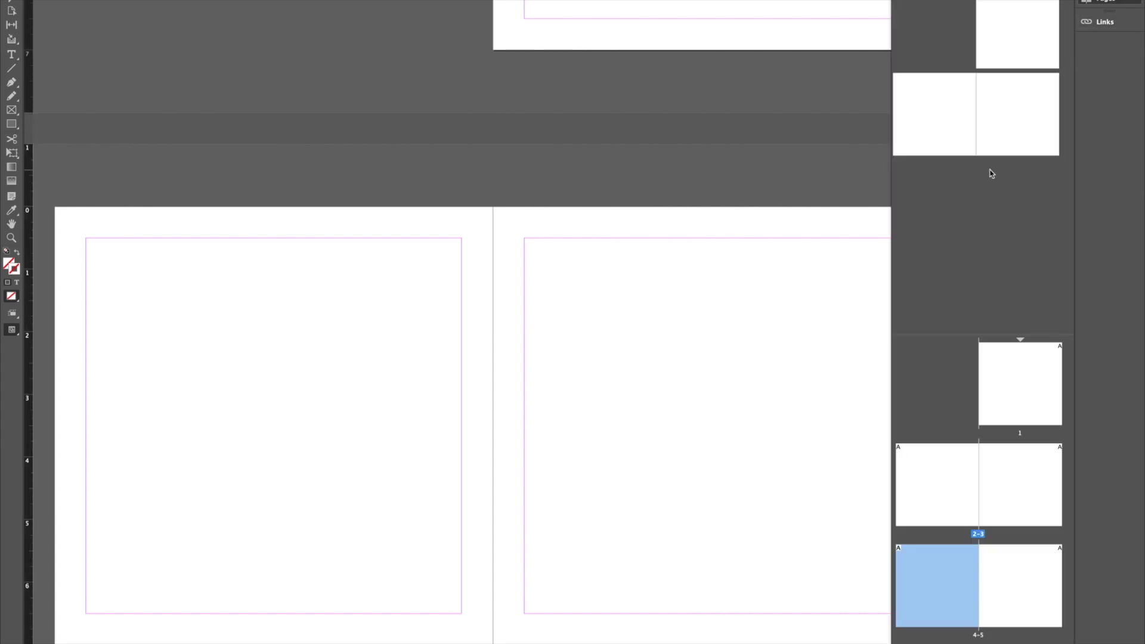
drag(992, 173, 960, 484)
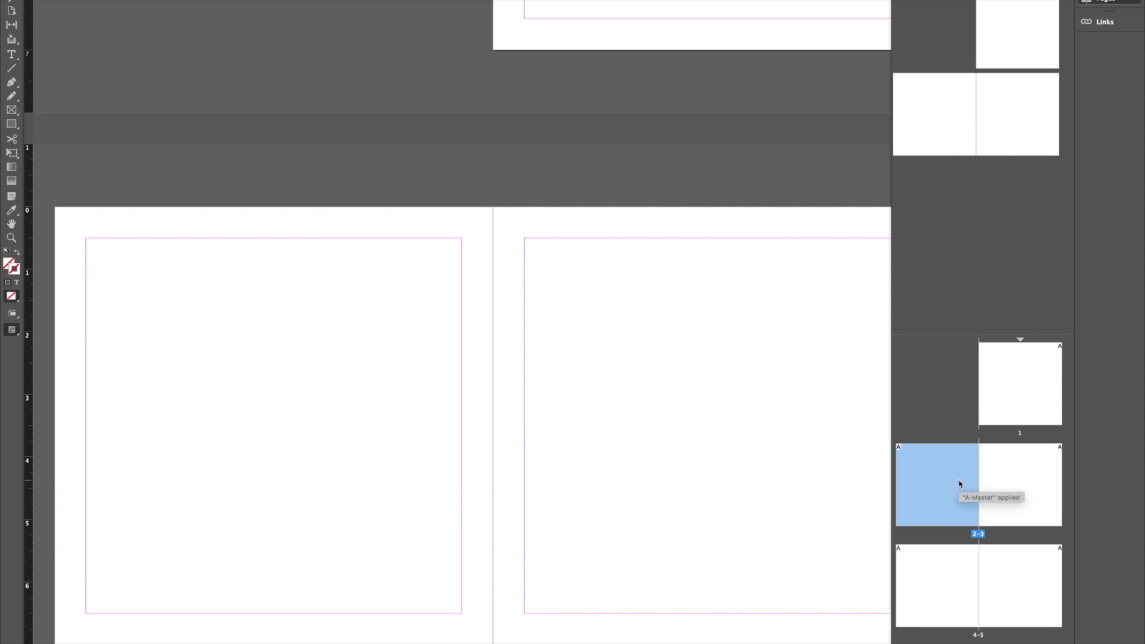
double_click(954, 125)
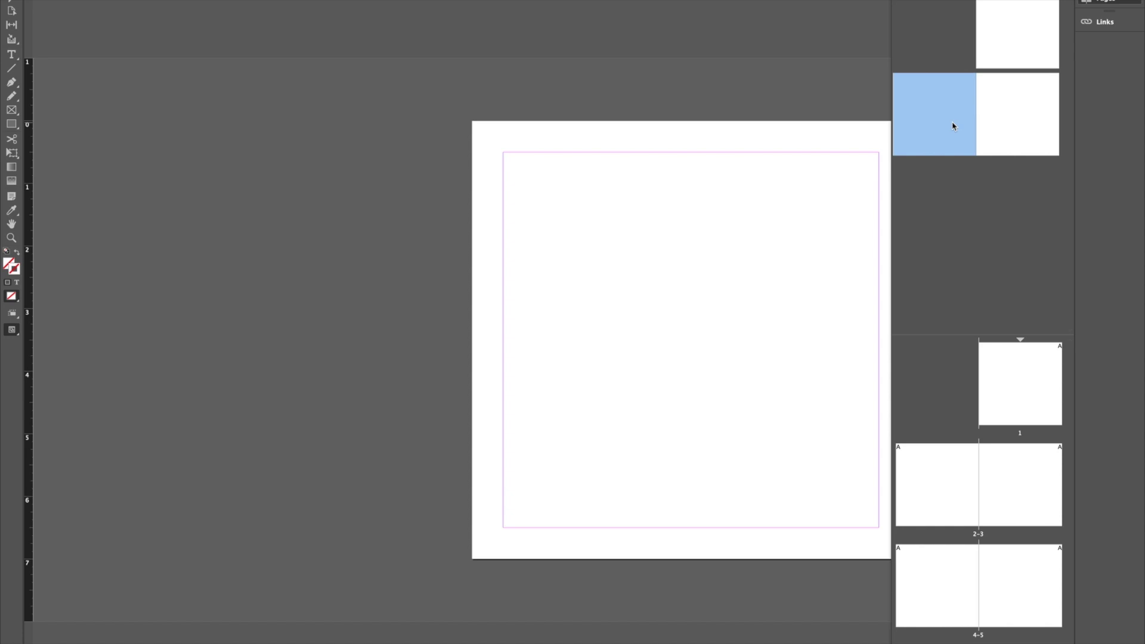
double_click(1010, 121)
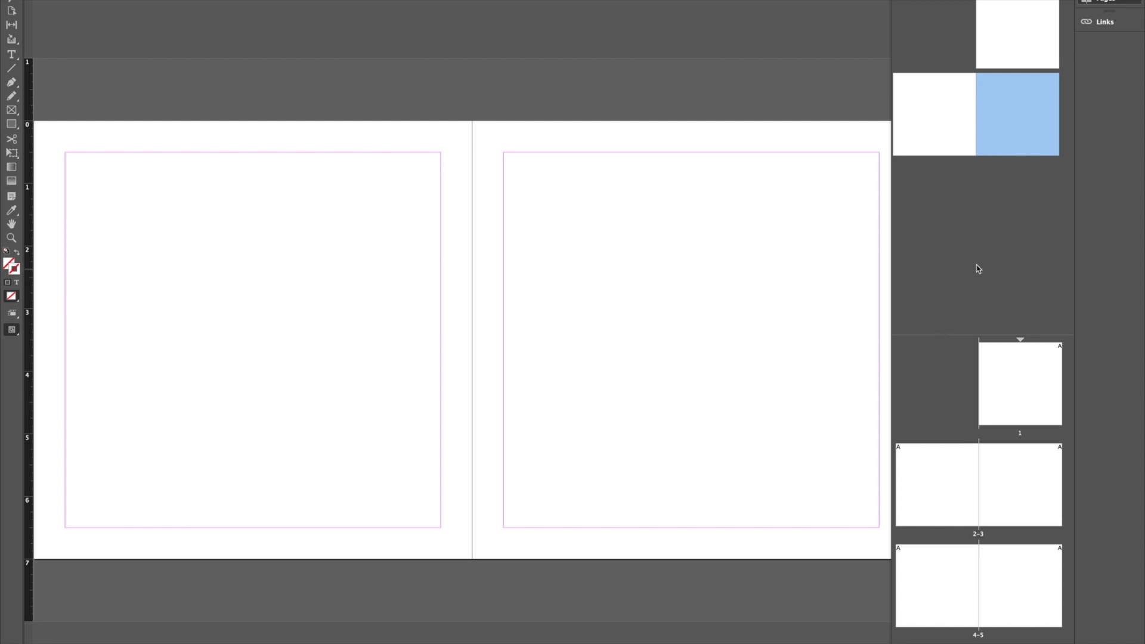
Go through page 1 and spreads 2-3 and 4-5 to examine how the A-Master applies to them
click(1016, 393)
click(990, 478)
click(961, 591)
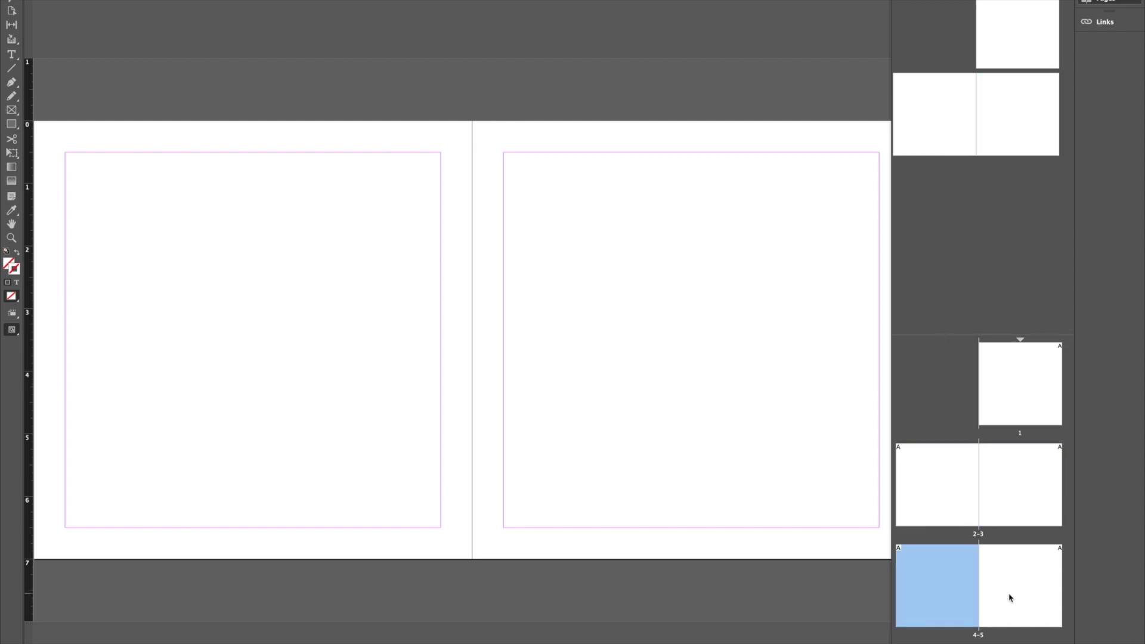
click(1010, 595)
drag(964, 335, 938, 335)
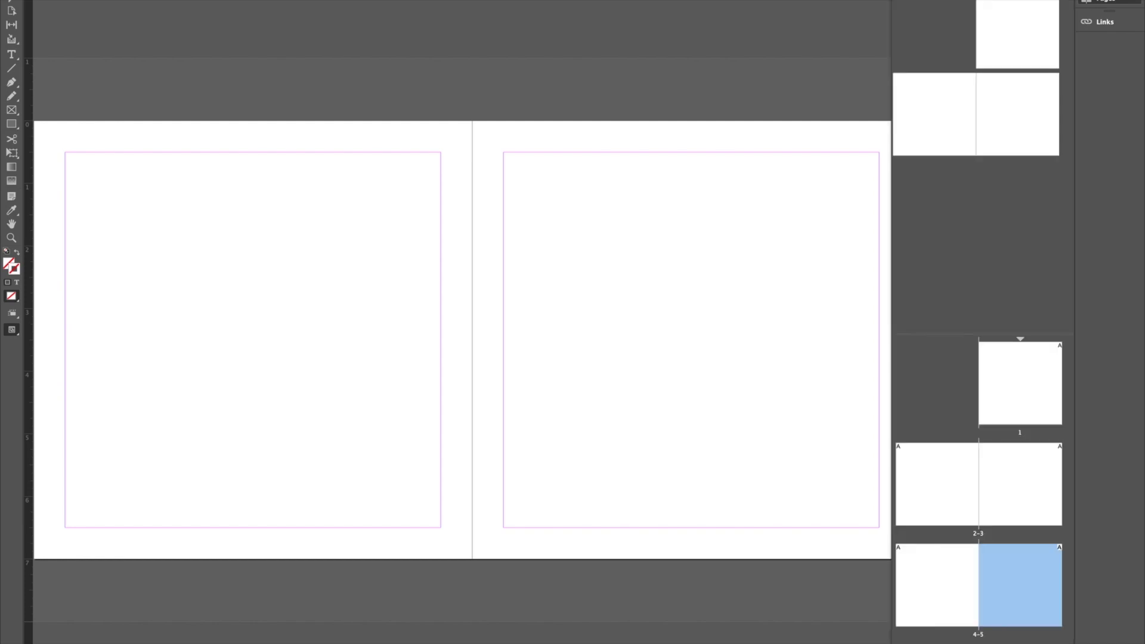
Open the A-Master spread from its left page, with both facing master pages in view and the page overview shown
click(1018, 129)
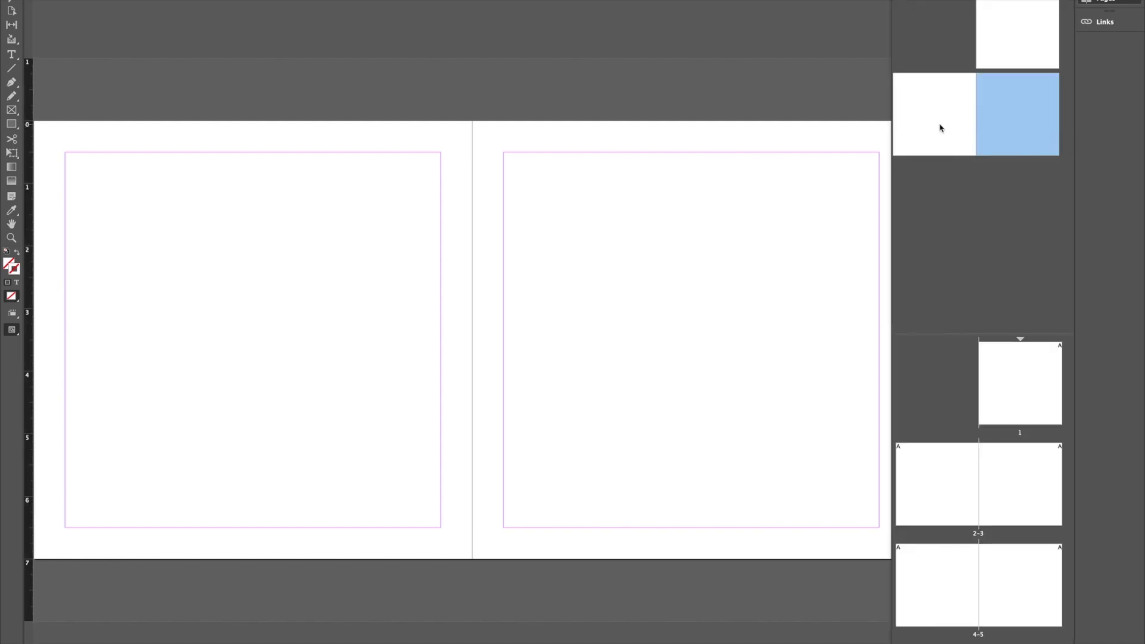
click(940, 123)
click(1017, 130)
double_click(946, 121)
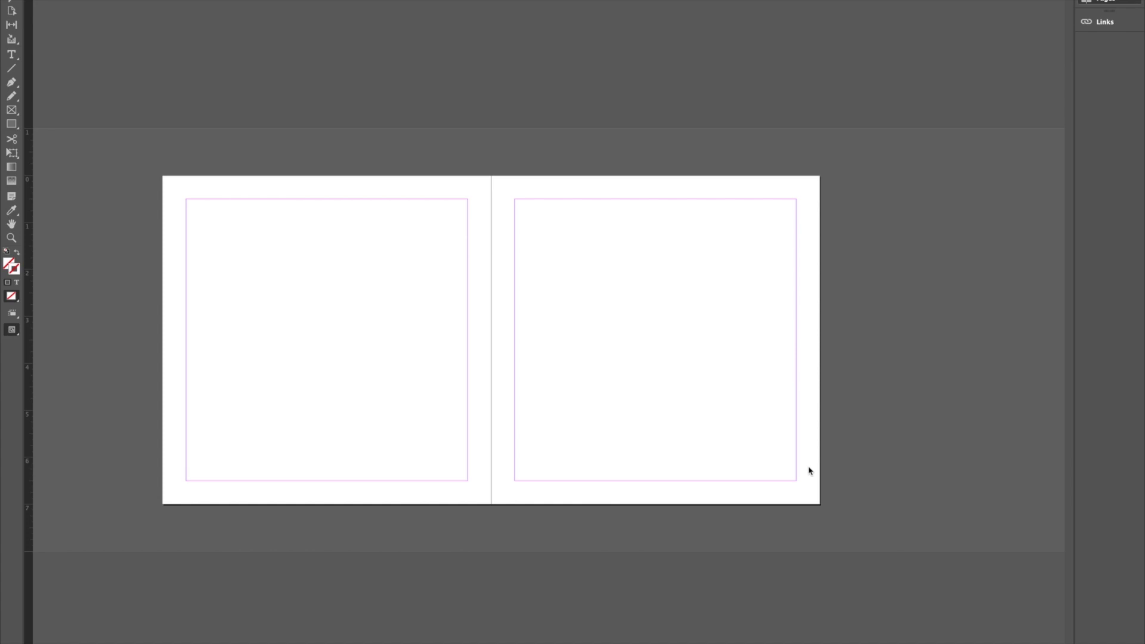
click(1110, 2)
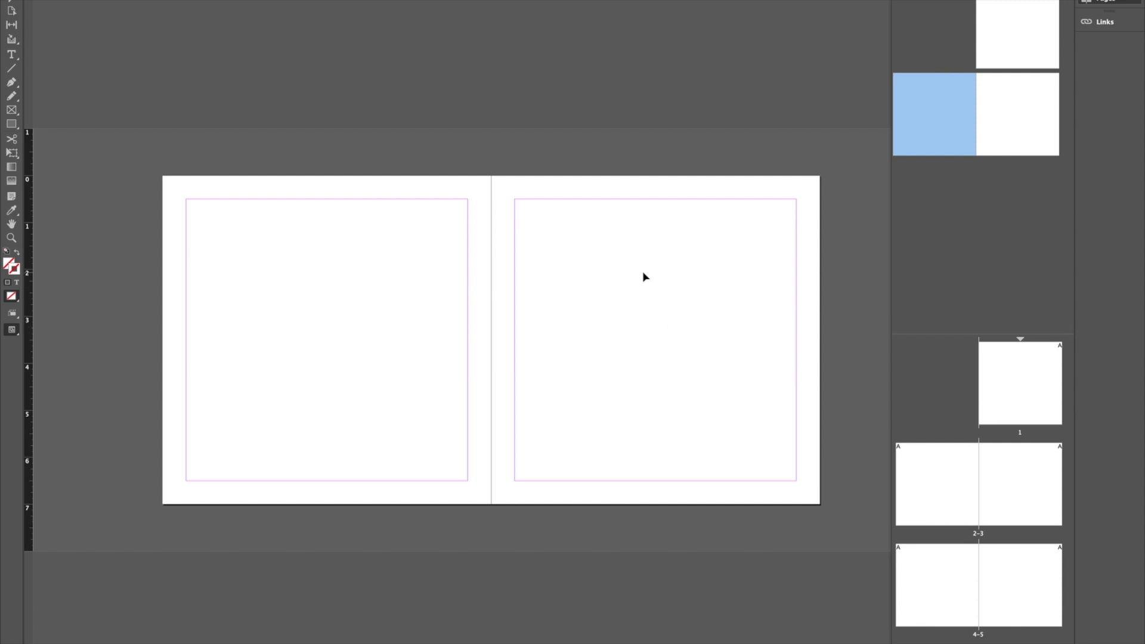
Draw a square placeholder image frame about 4.34 in wide on the right A-Master page
key(f)
drag(550, 199, 755, 404)
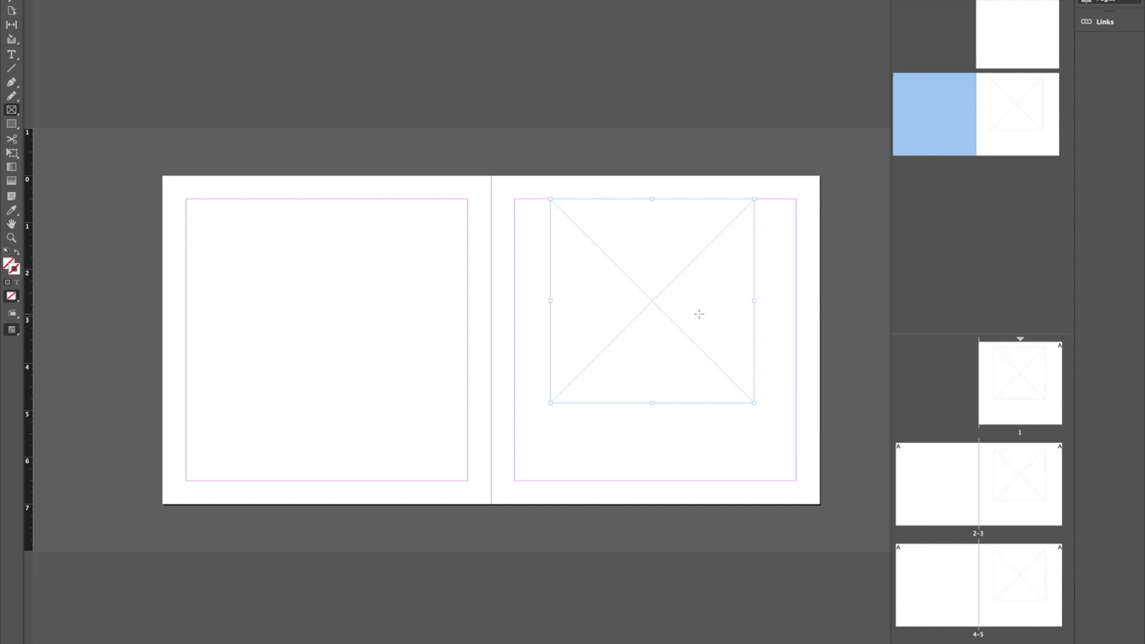
key(v)
click(1101, 3)
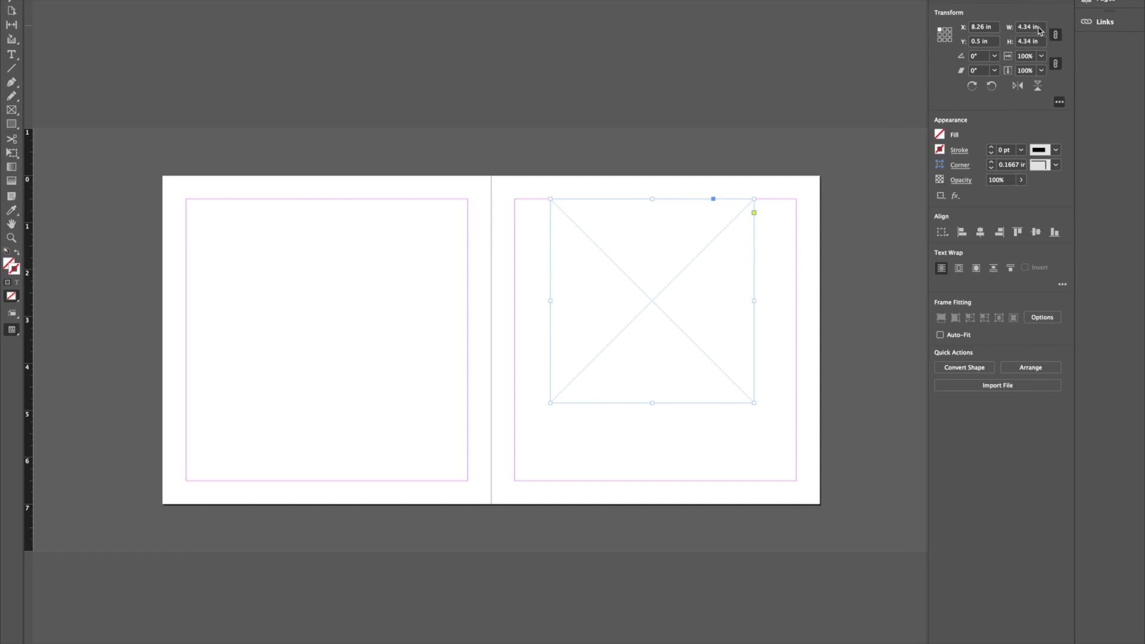
Set the image frame's width and height to 4.5 in and center it on the right master page
drag(1041, 26, 1008, 28)
text(4.5)
key(Return)
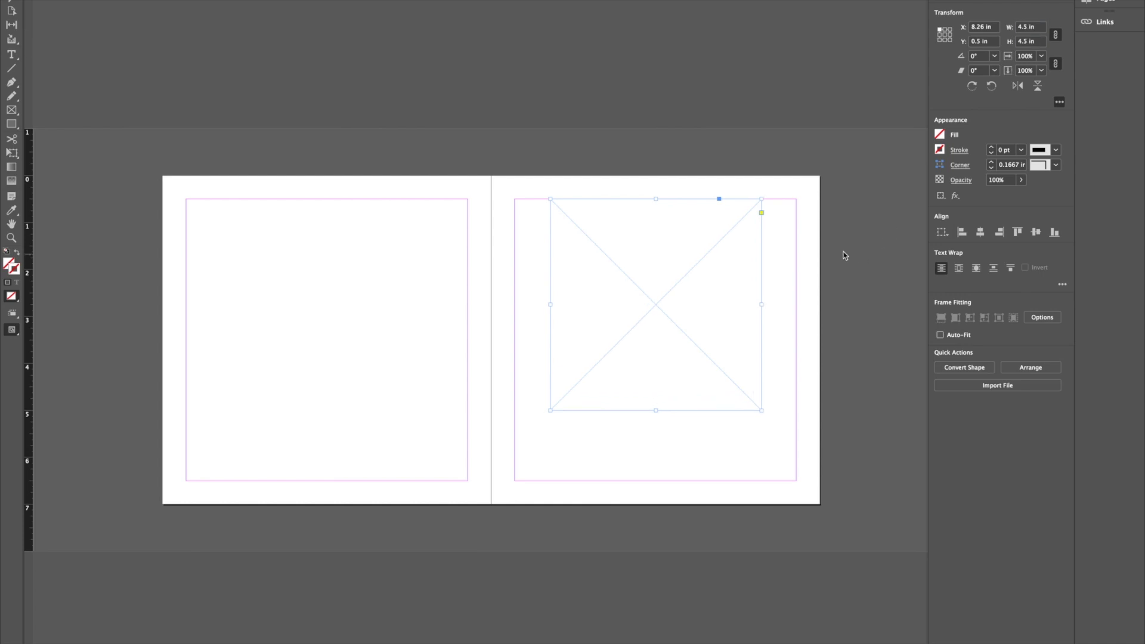
drag(658, 254, 663, 289)
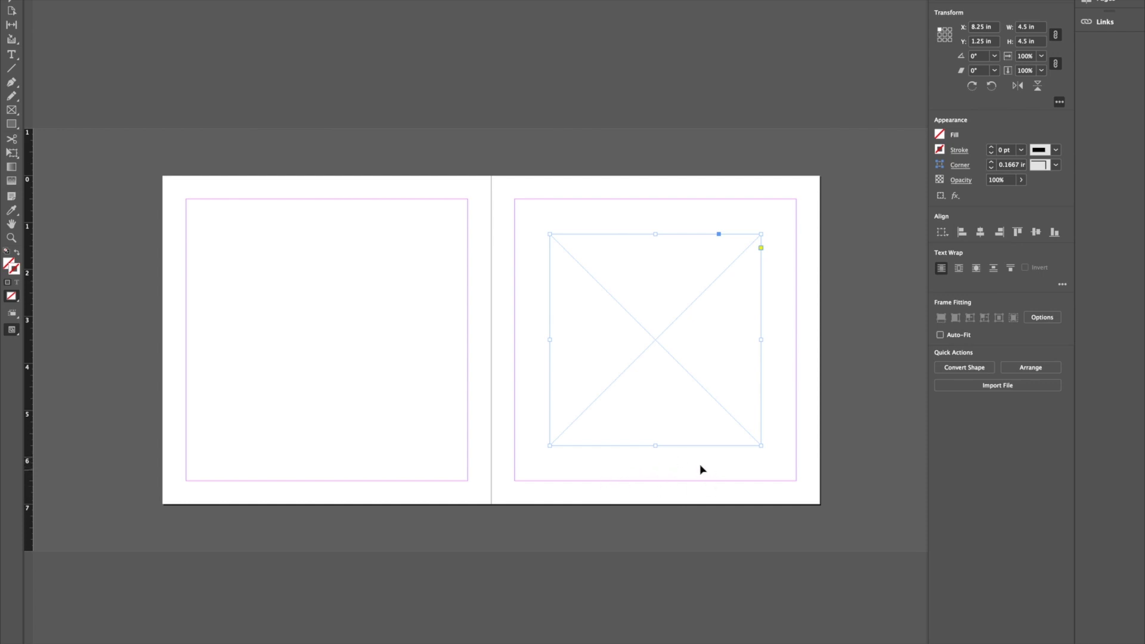
Set the image frame to 4 x 4 in and center it on the right master page at X 8.5 in, Y 1.5 in
drag(1018, 27, 1050, 34)
text(4)
key(Return)
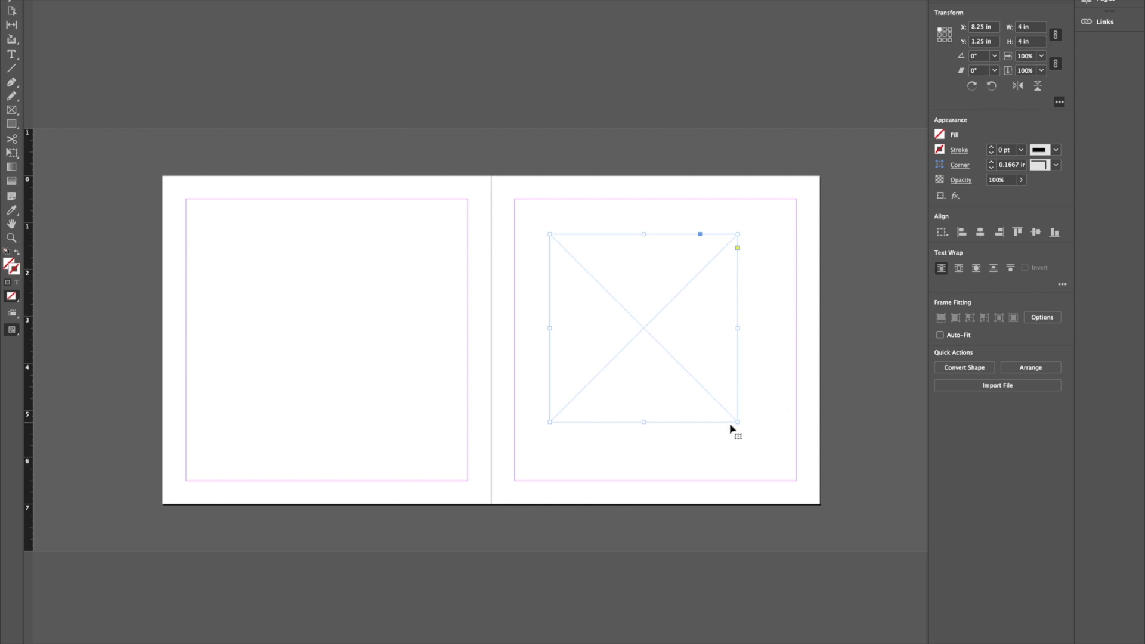
drag(668, 297, 671, 299)
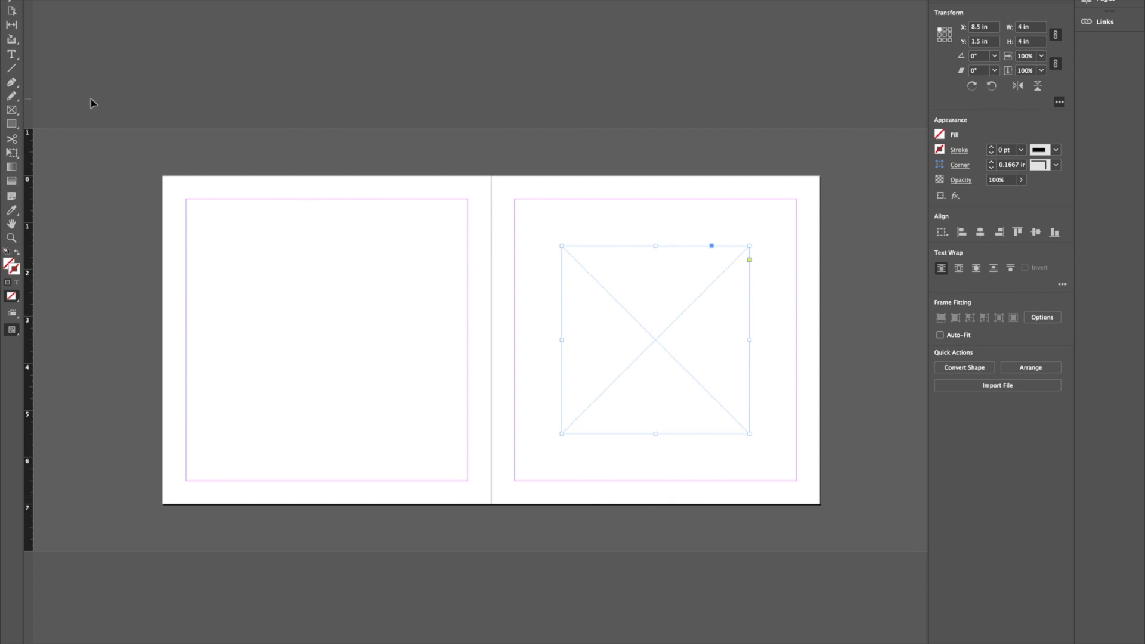
click(611, 224)
Draw a frame about 4 in wide and 0.54 in high above the image frame and convert it to a text frame
key(f)
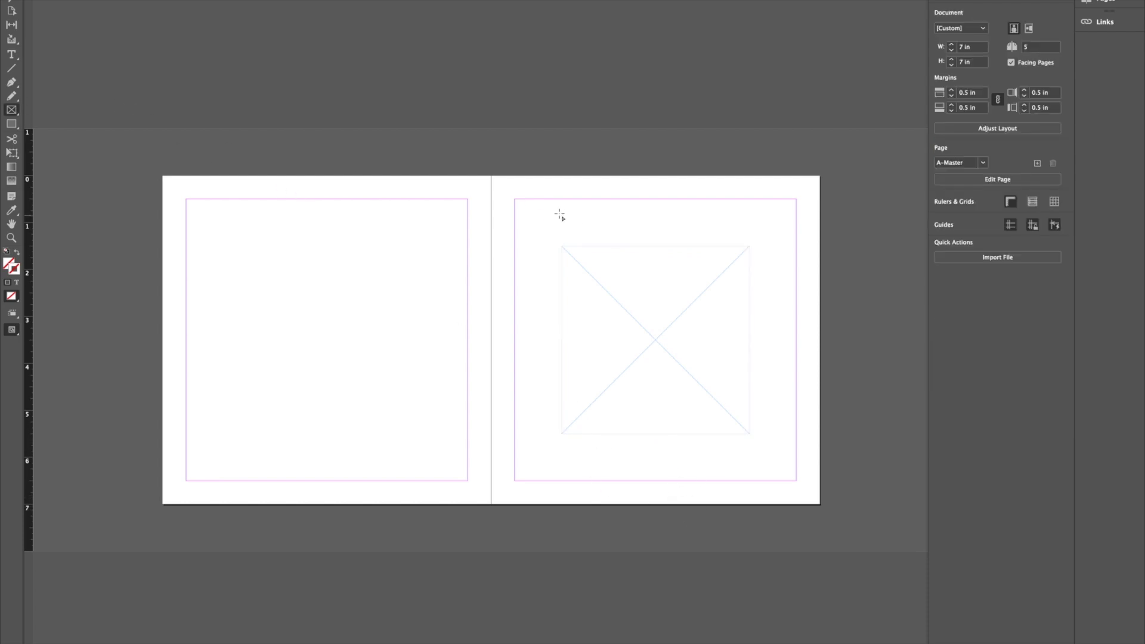
drag(561, 212, 750, 237)
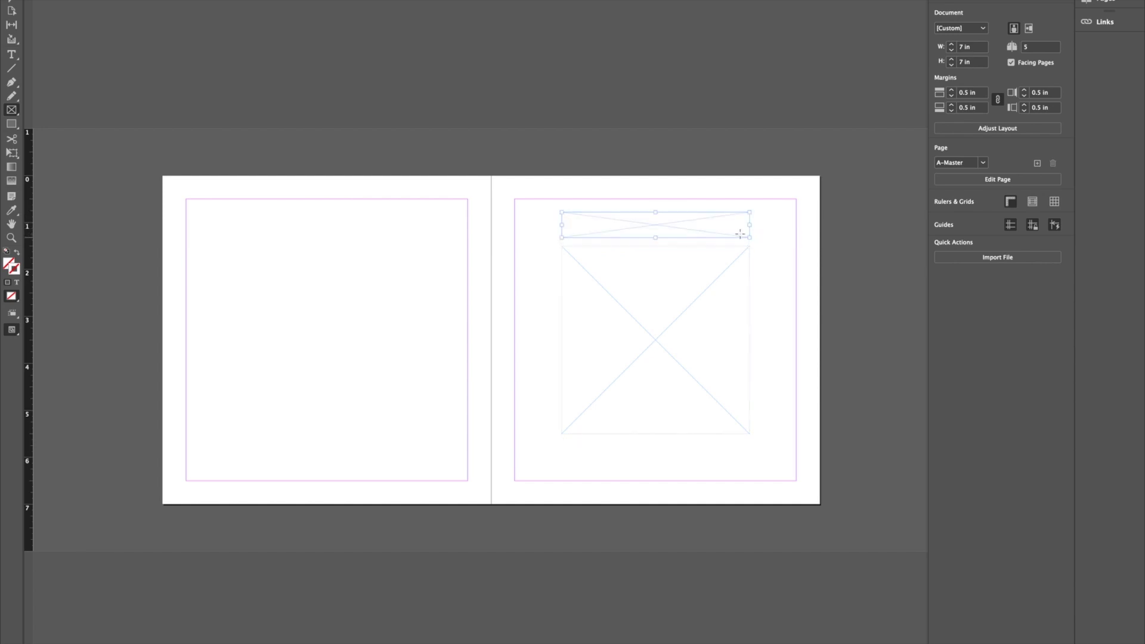
key(t)
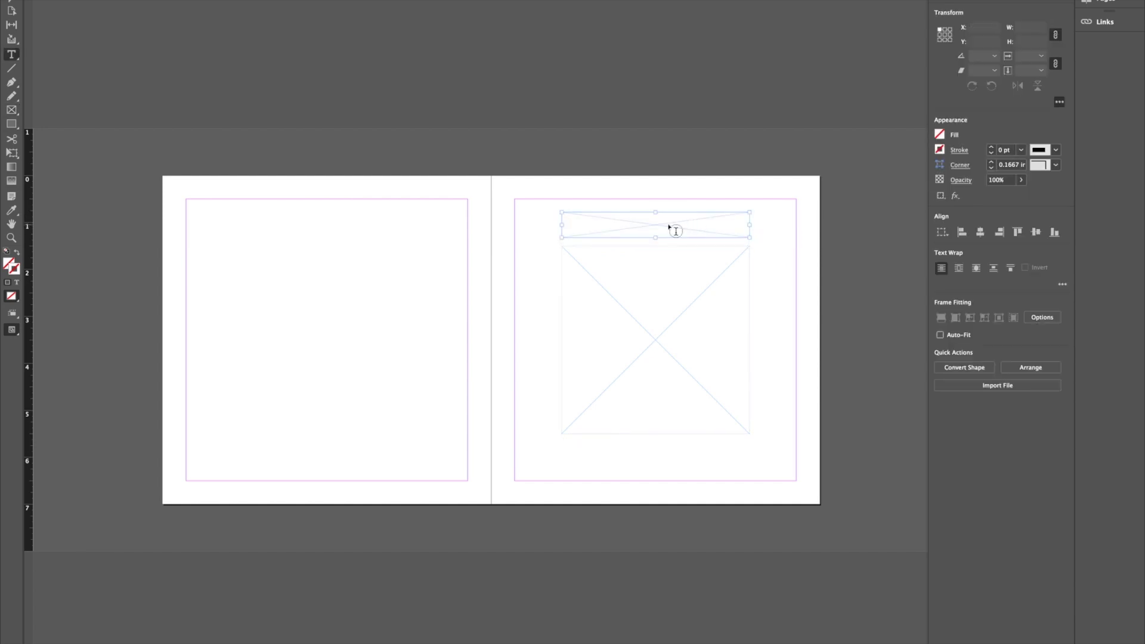
click(668, 224)
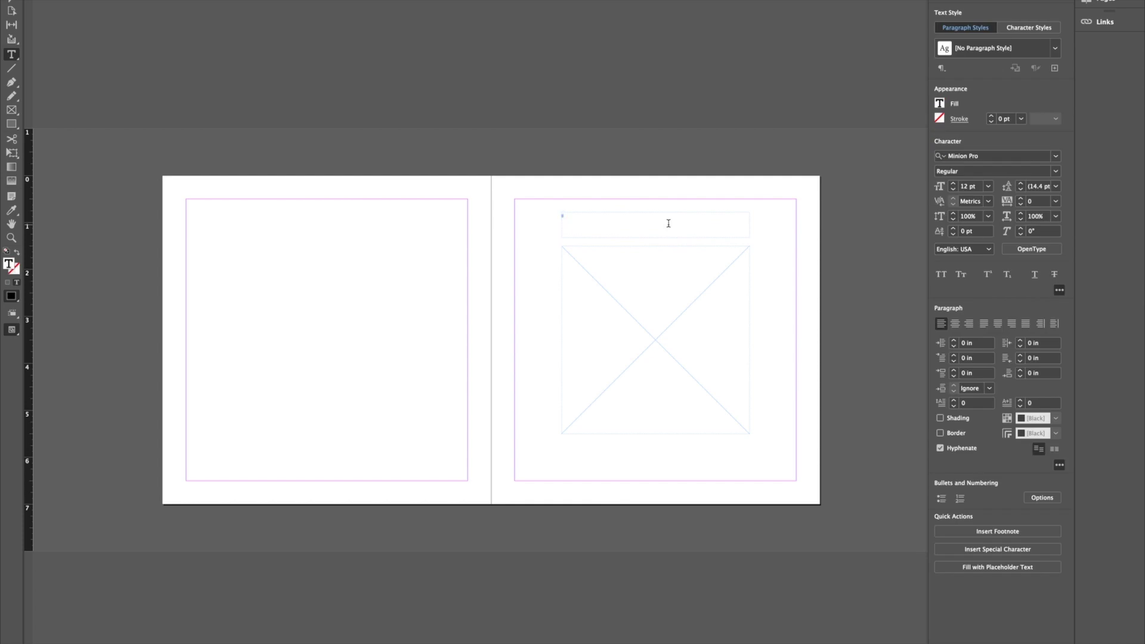
Enter the placeholder title "This Is the name of the piece" in the text frame above the image frame
text(THIS)
double_click(586, 224)
text(This)
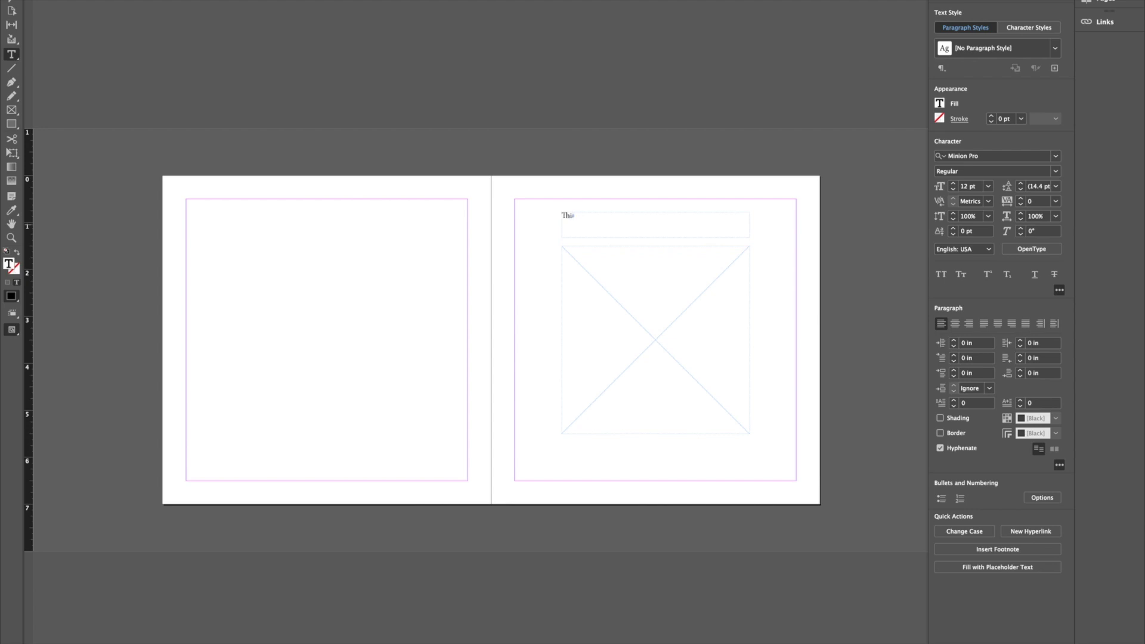
text( Is the)
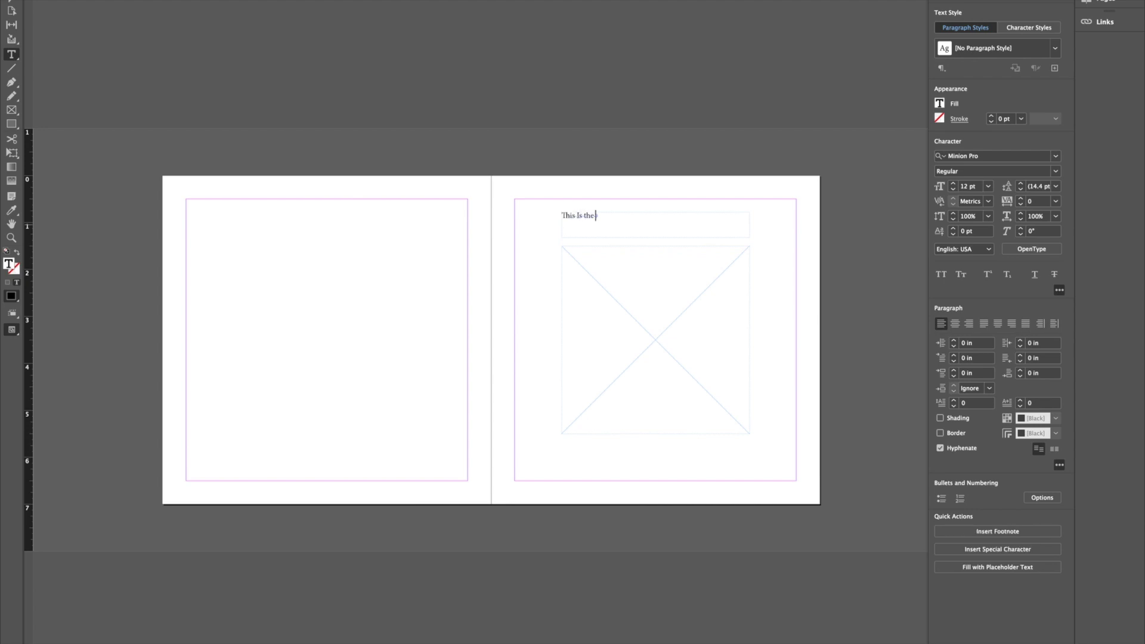
text( name of the piece)
Format the placeholder title as centered Century Gothic Regular at 14 pt
drag(669, 209, 477, 205)
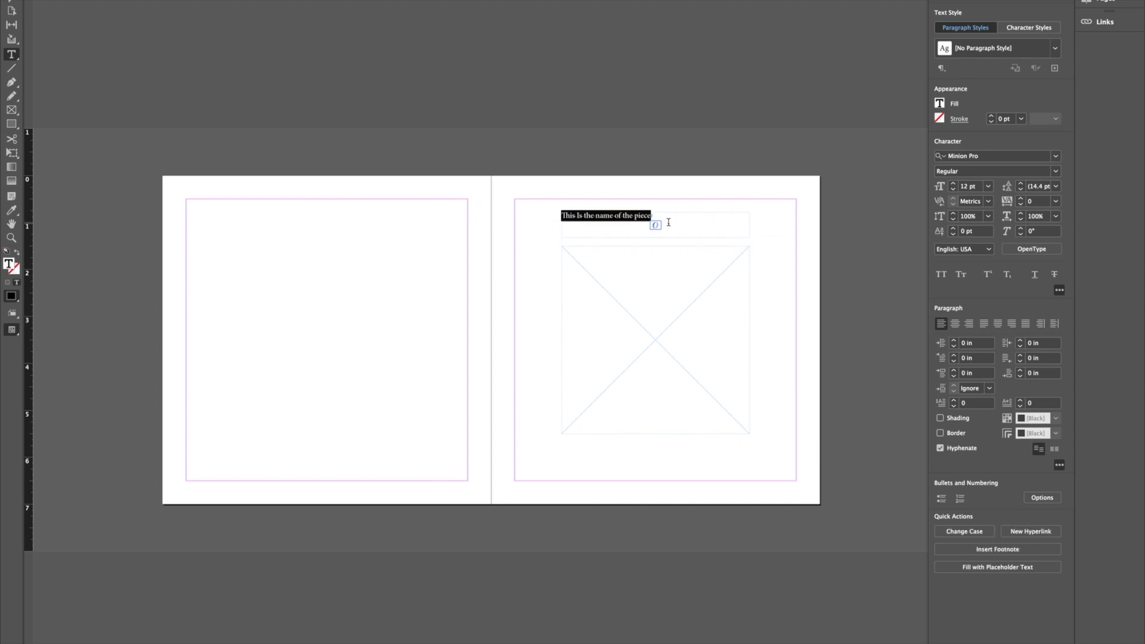
click(955, 324)
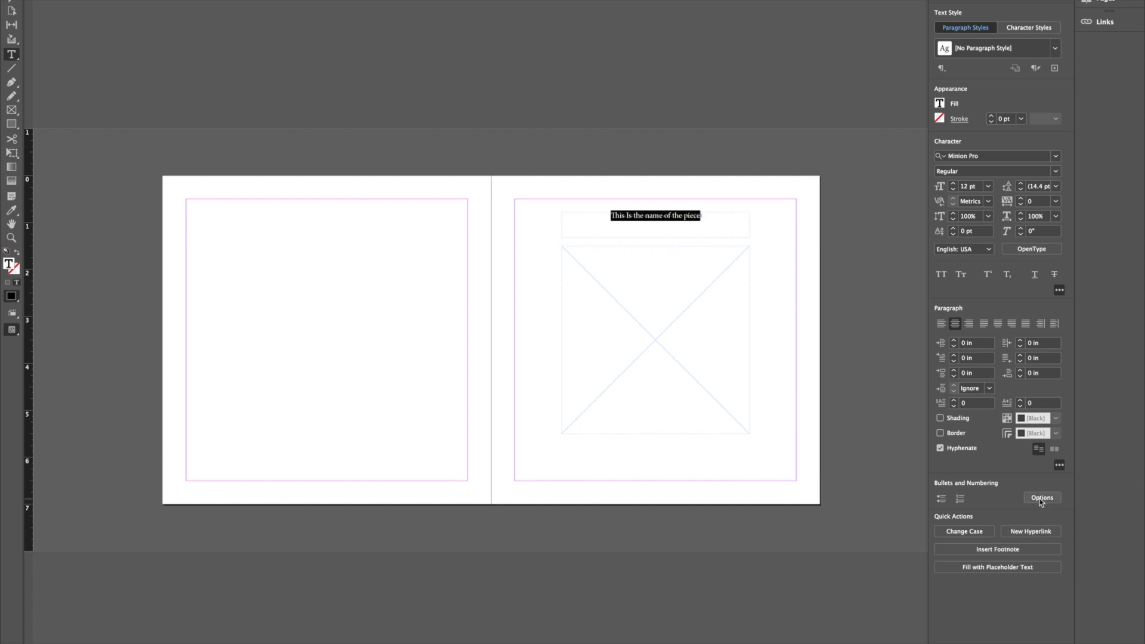
click(992, 155)
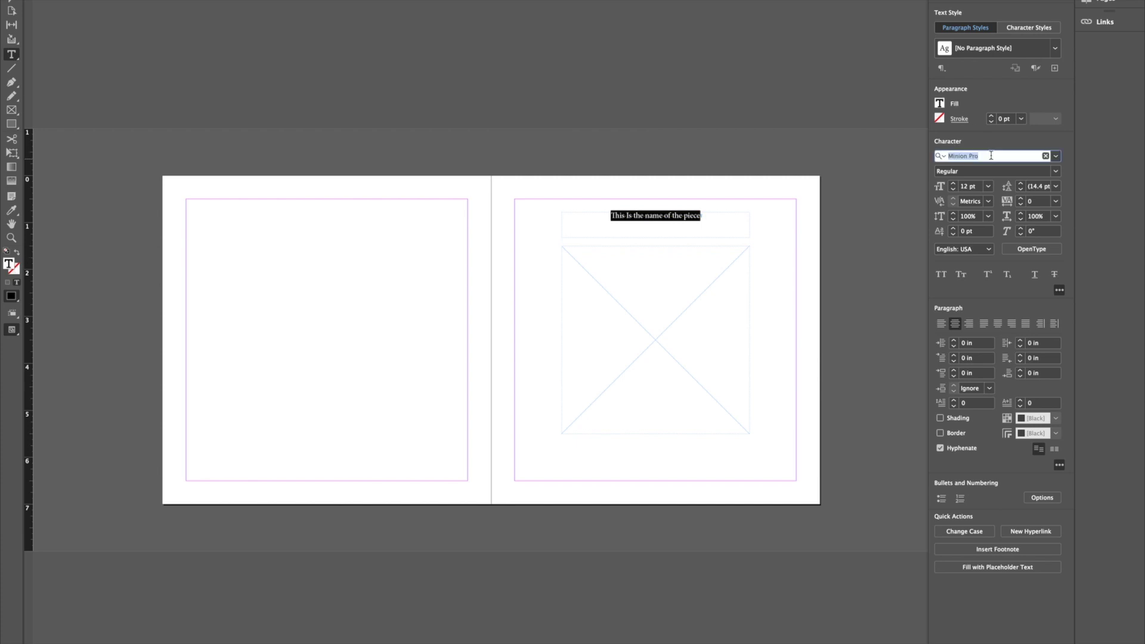
text(centu)
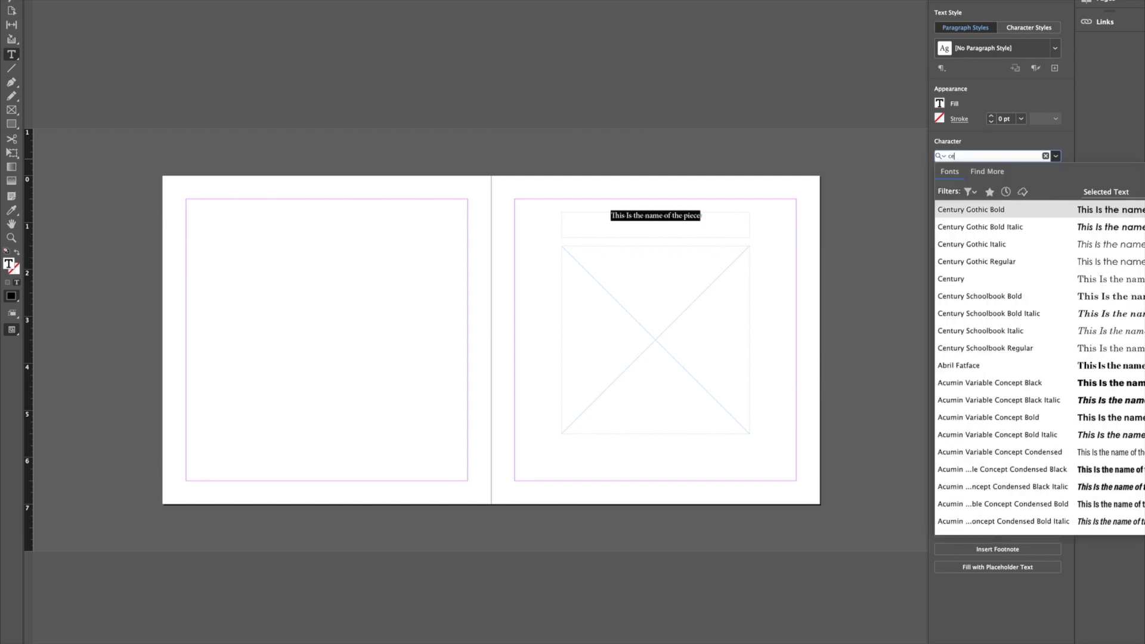
click(1024, 261)
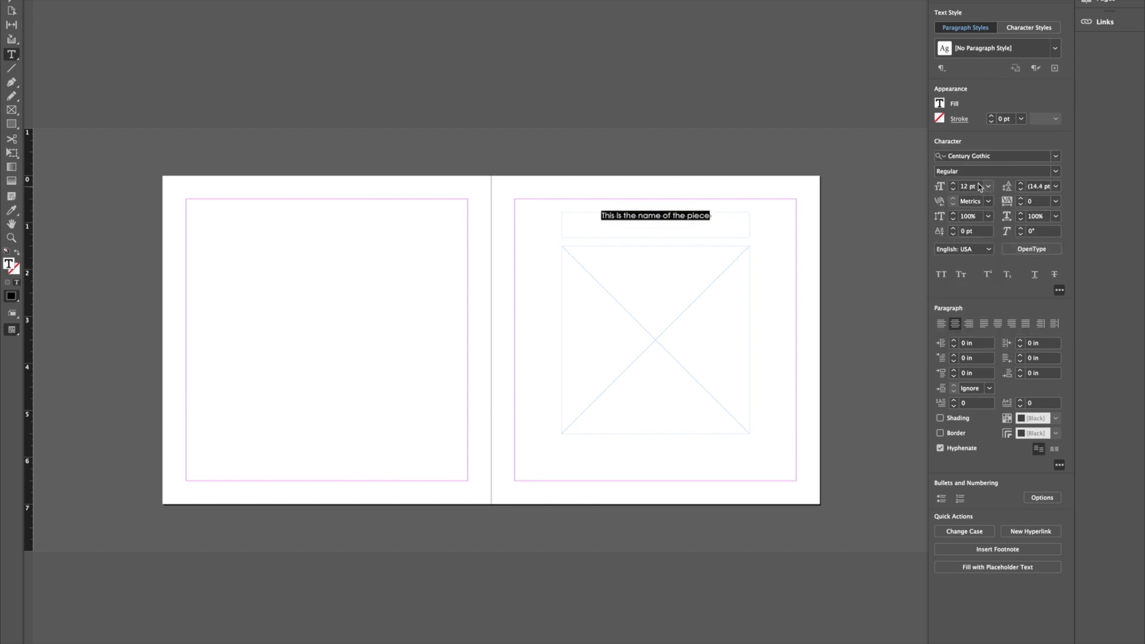
click(939, 187)
text(14)
key(Return)
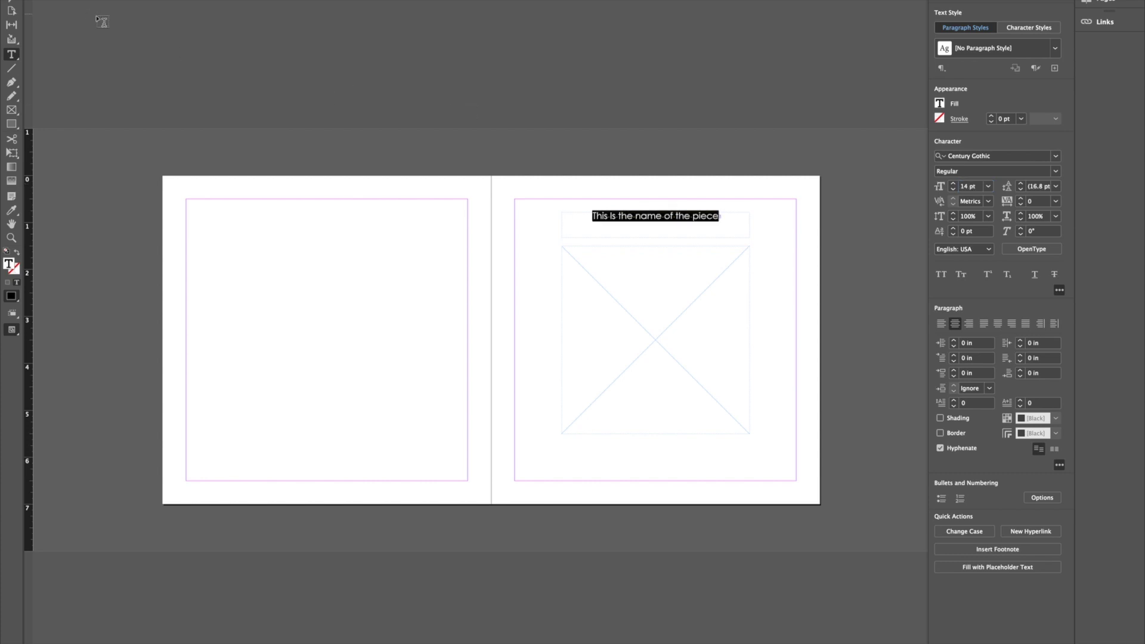
click(776, 231)
key(Escape)
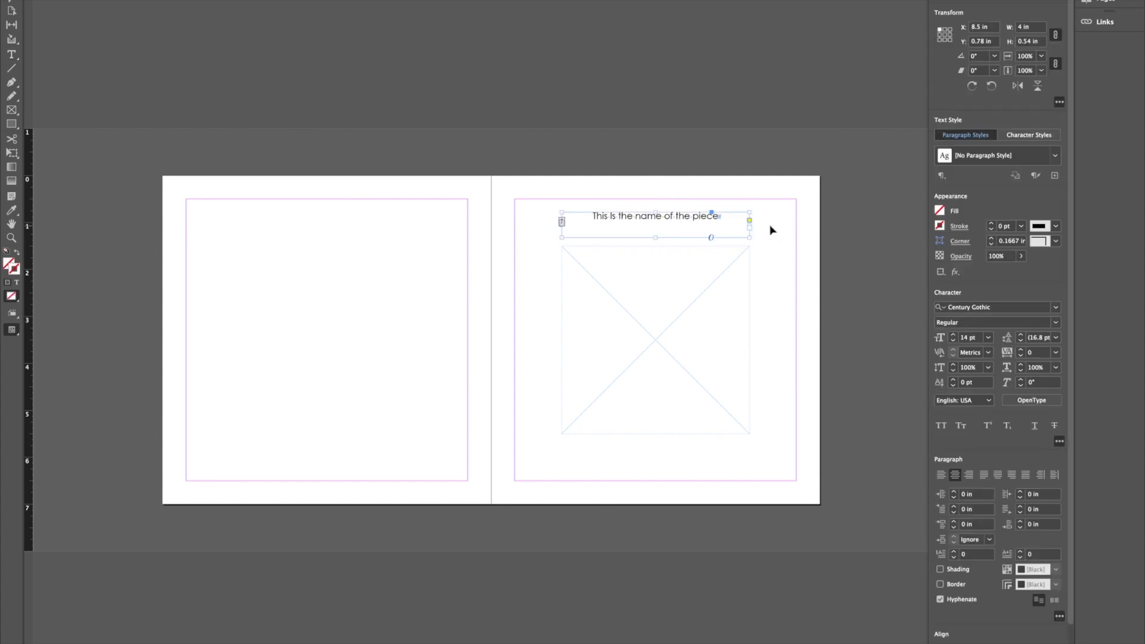
Set the title frame's vertical justification to Bottom and check the master spread in preview mode
click(769, 224)
click(695, 230)
scroll(1013, 520, down, 2)
scroll(1013, 520, down, 1)
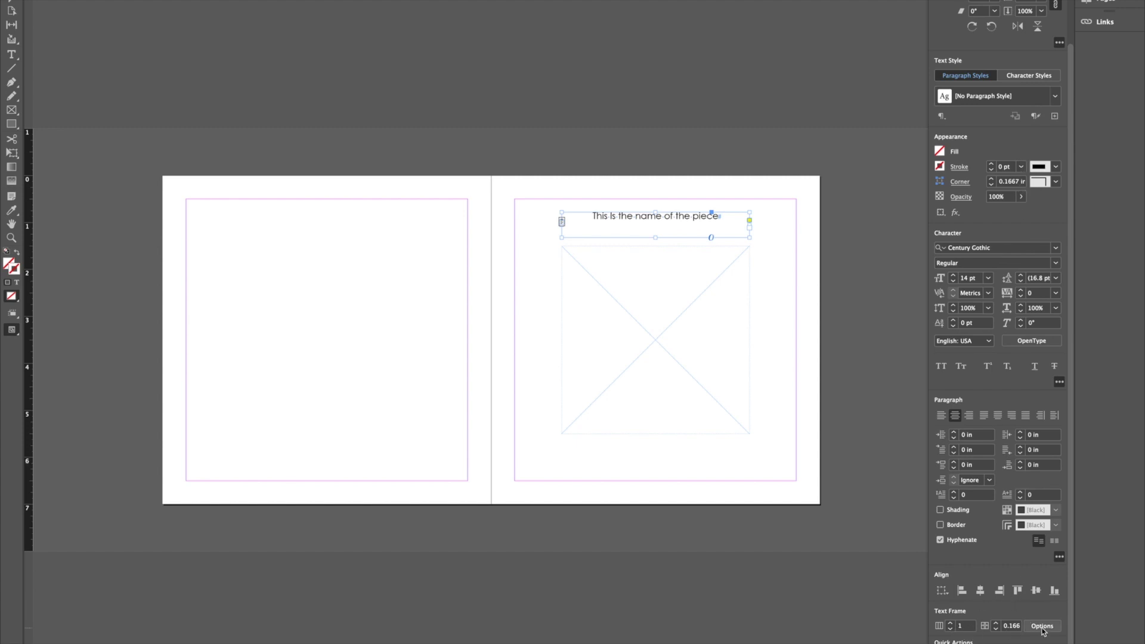
click(1042, 627)
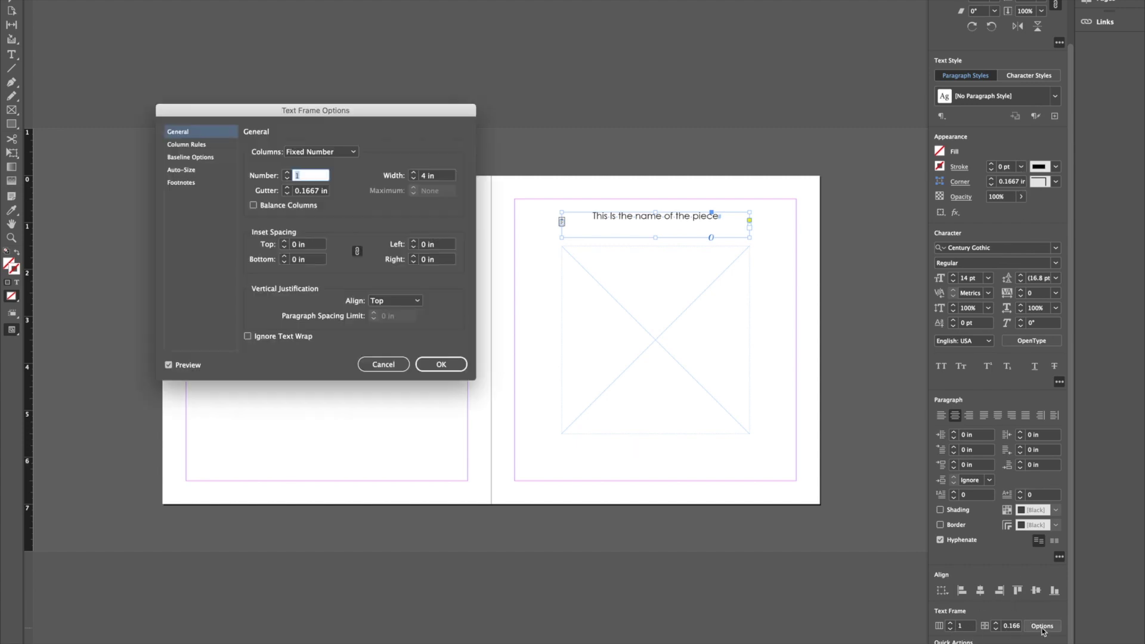
click(417, 306)
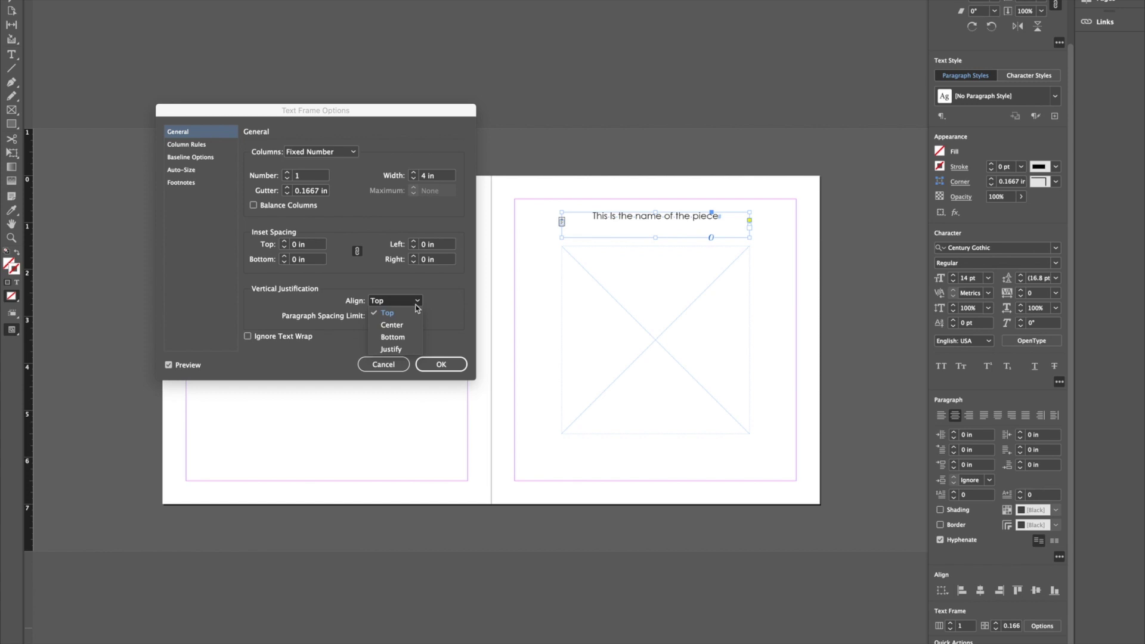
click(398, 338)
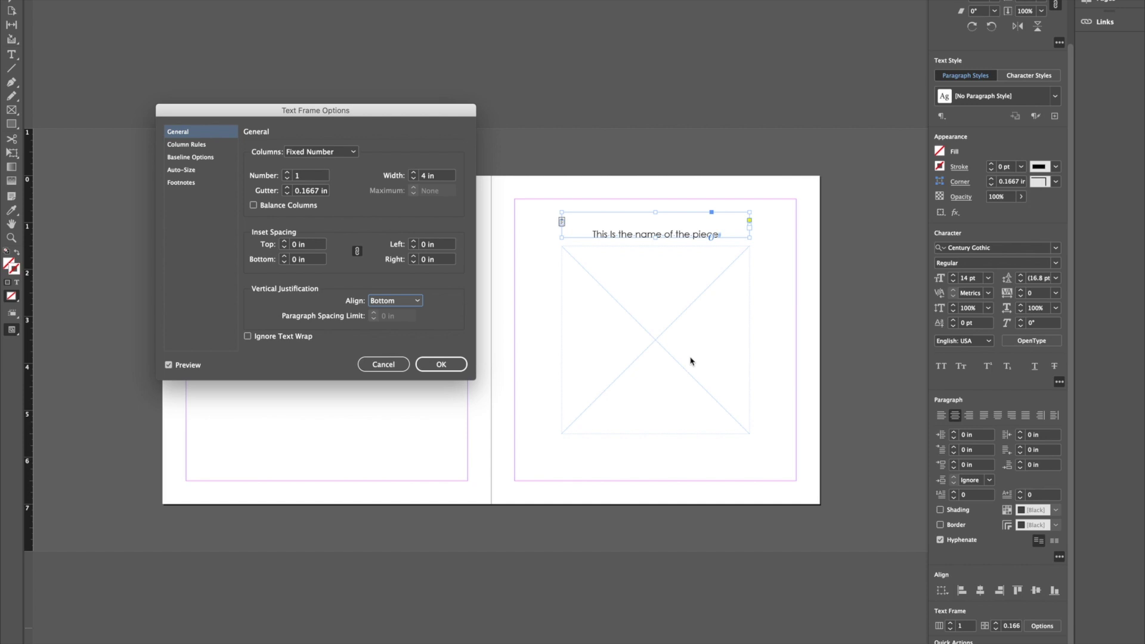
click(459, 366)
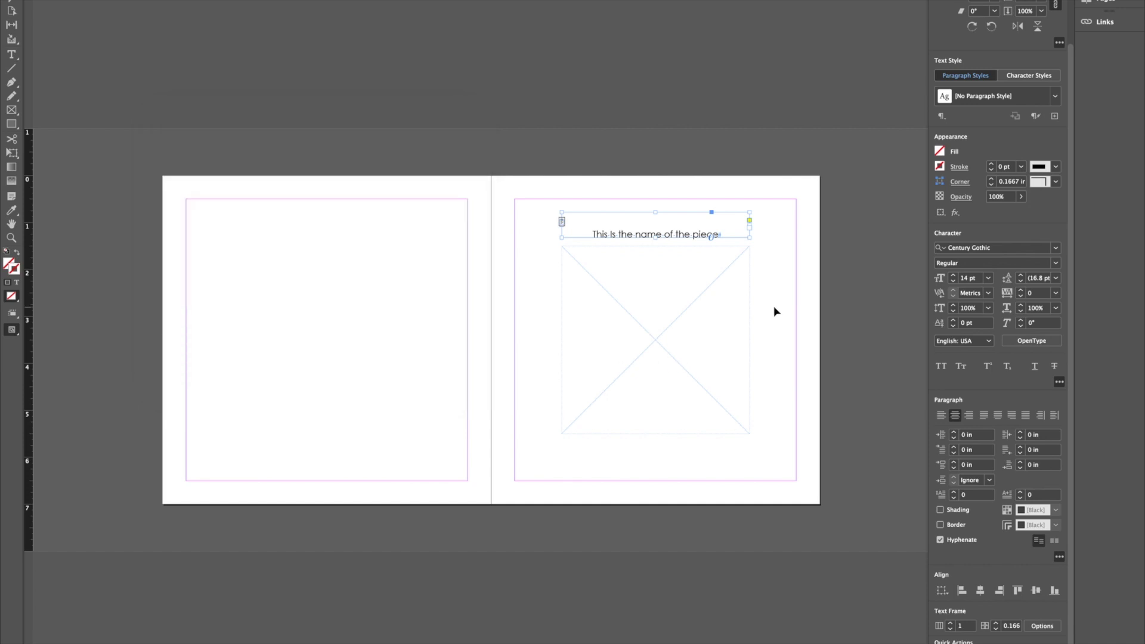
click(774, 312)
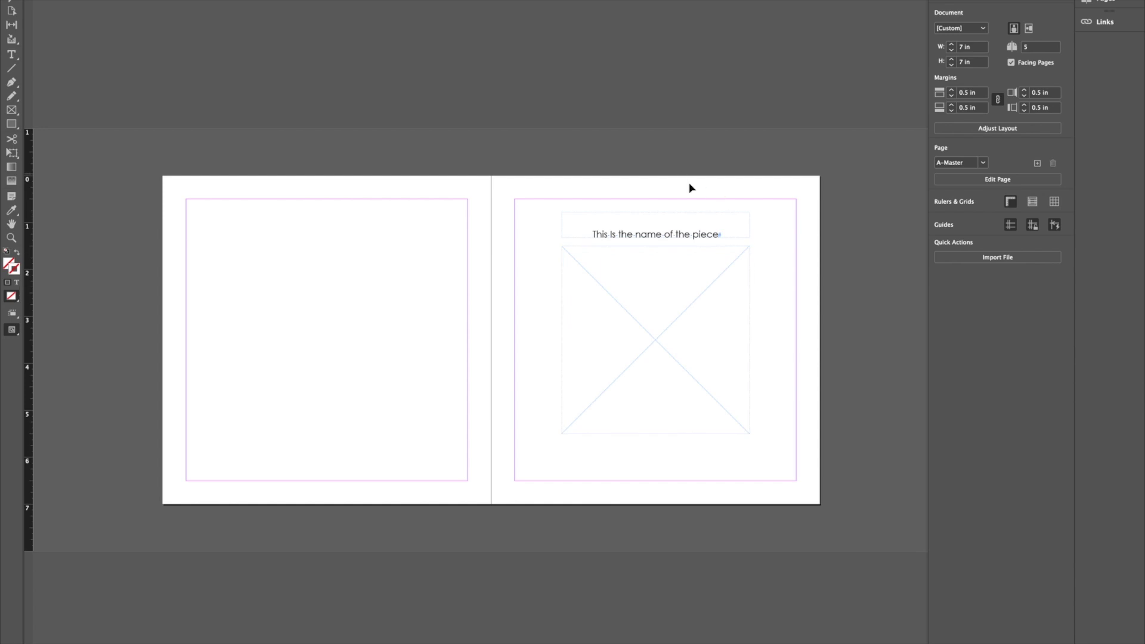
key(w)
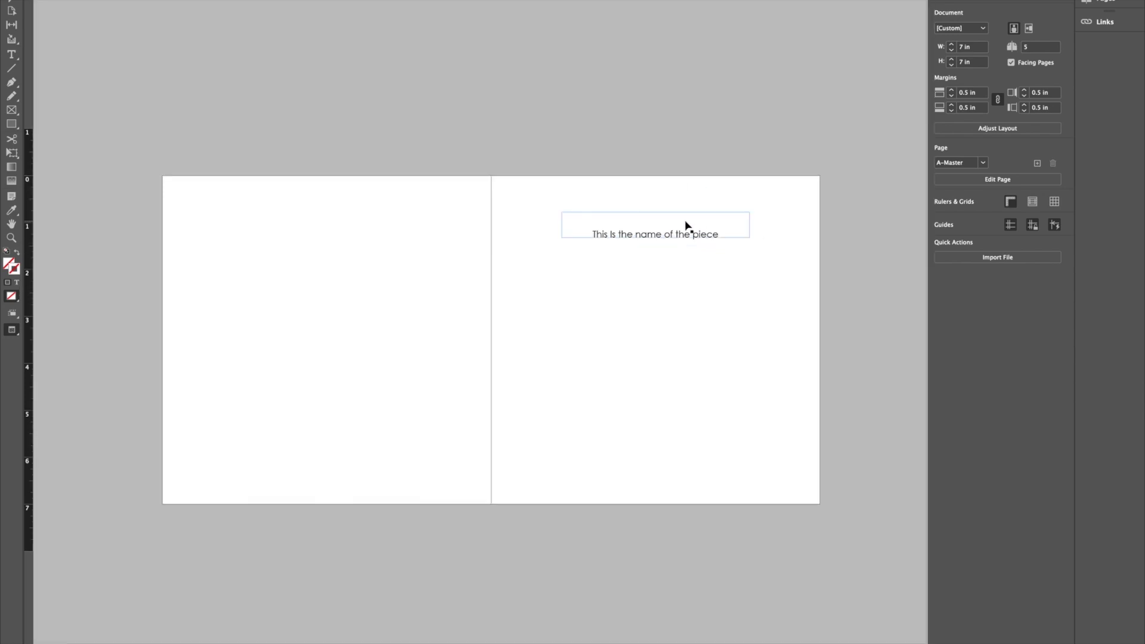
key(w)
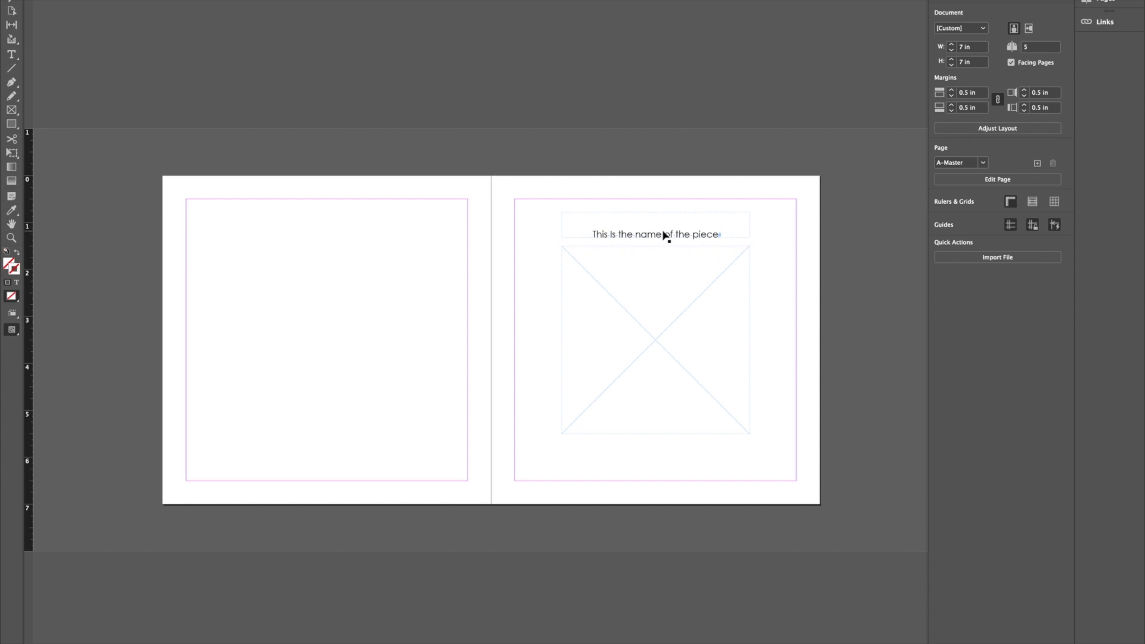
Move the title and image frames slightly up together on the right master page and check the result in preview mode
click(662, 276)
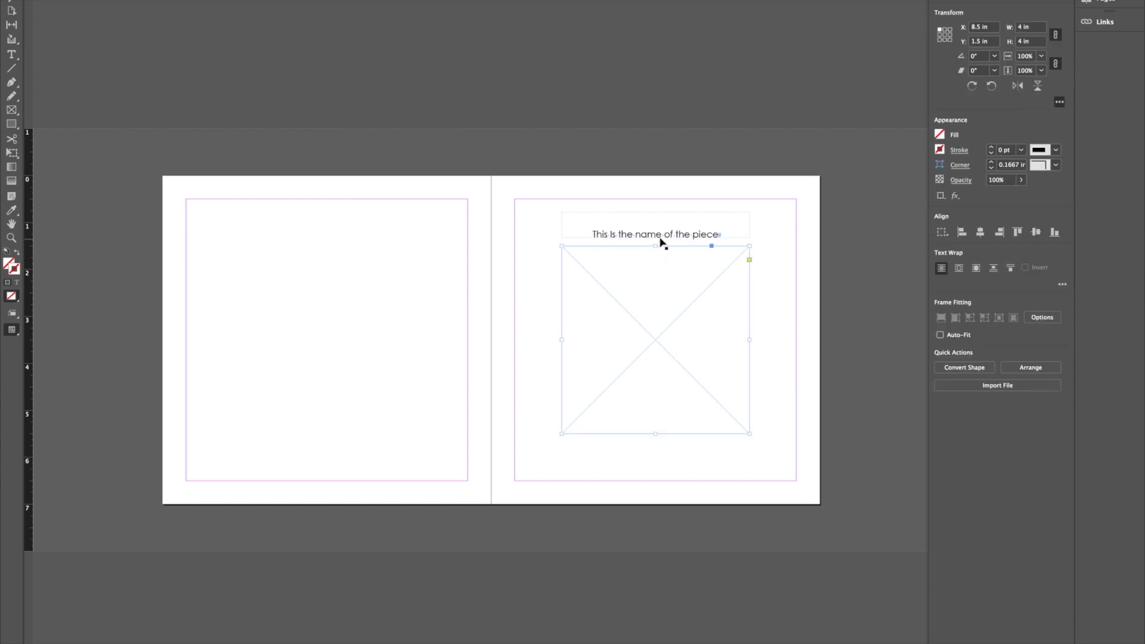
click(767, 238)
drag(767, 223, 655, 290)
click(770, 277)
key(w)
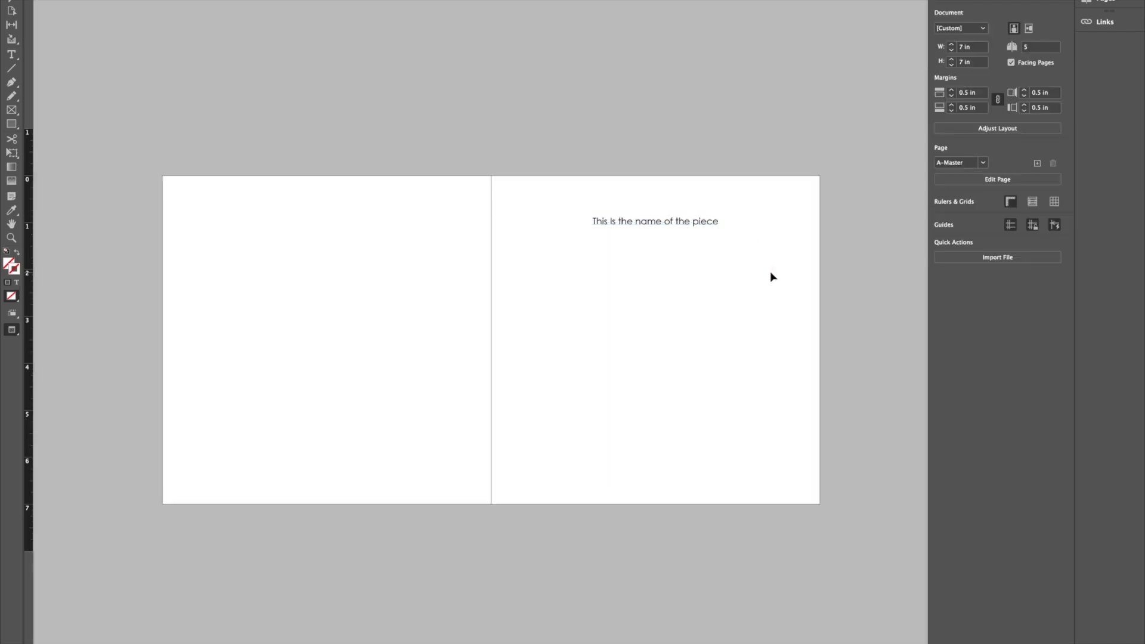
key(w)
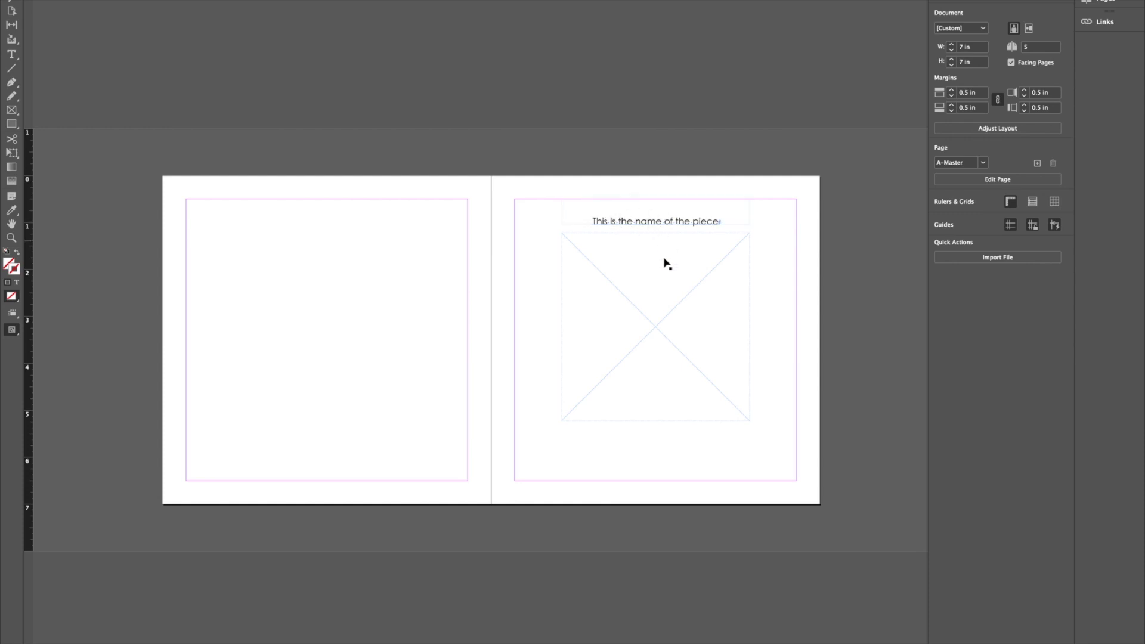
double_click(721, 222)
drag(725, 221, 546, 218)
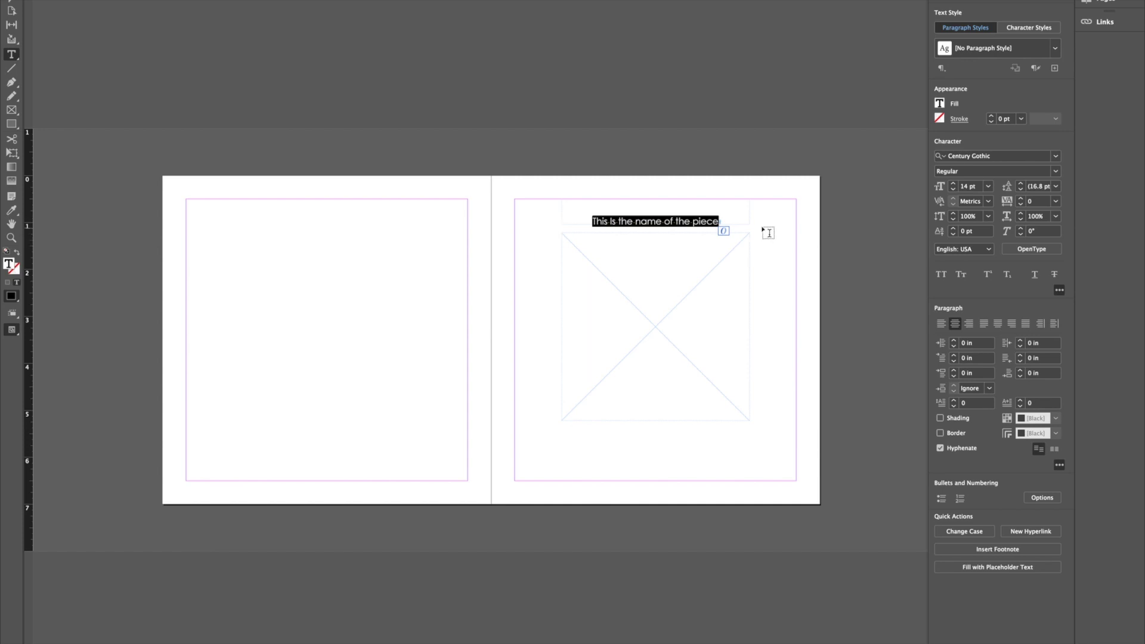
key(Escape)
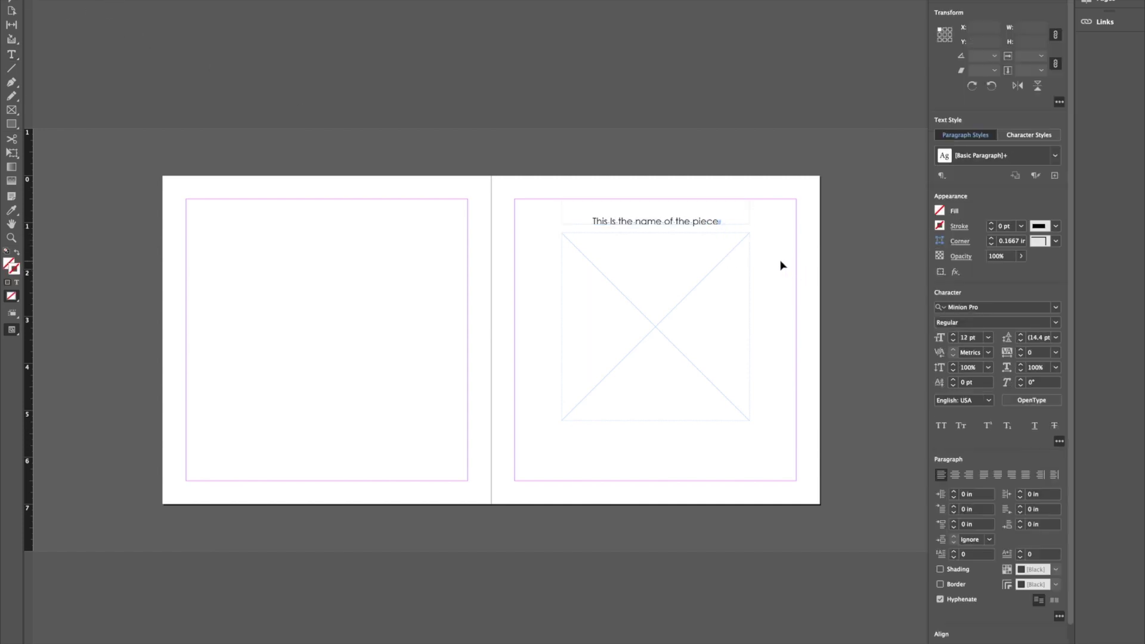
click(781, 264)
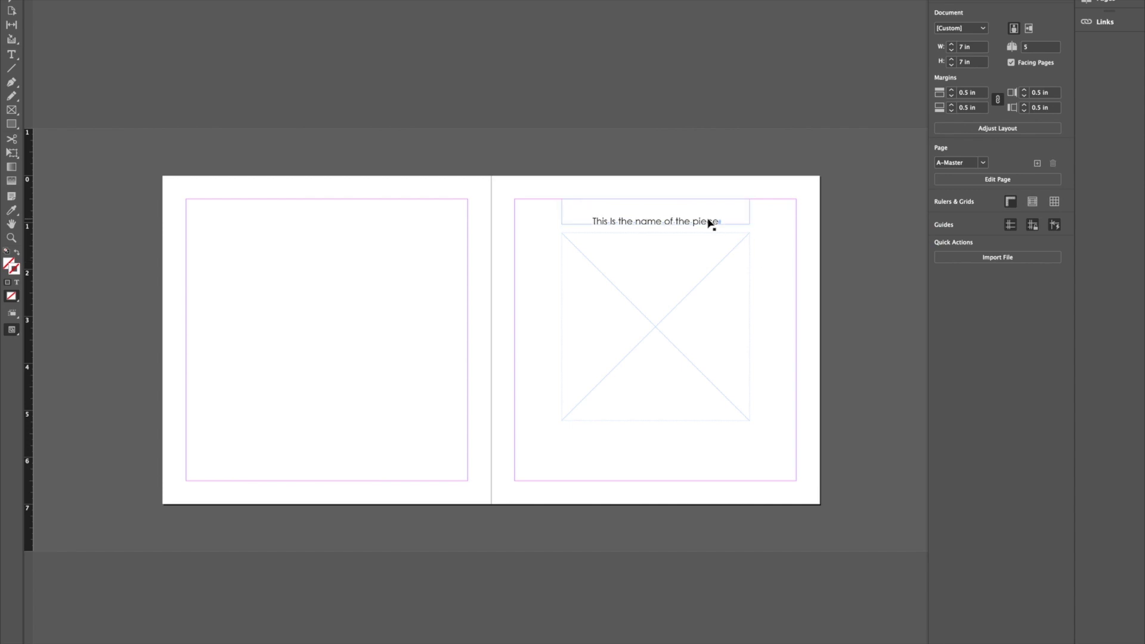
Duplicate the title frame below the image frame at about 0.92 in high and set the copy's vertical justification to Top
click(727, 223)
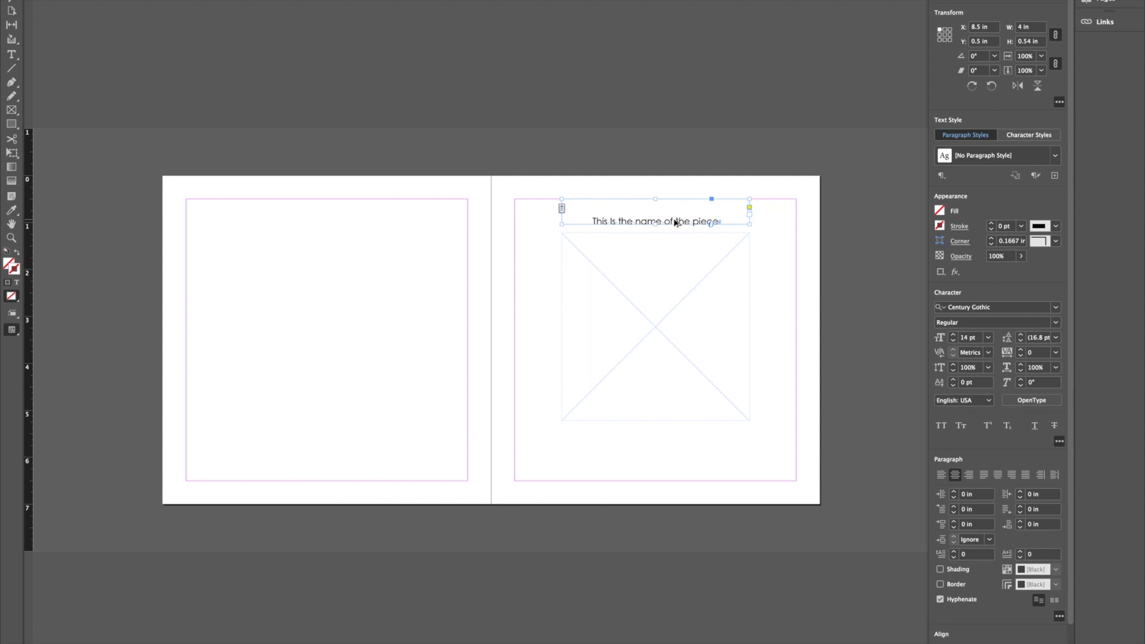
drag(673, 223, 656, 461)
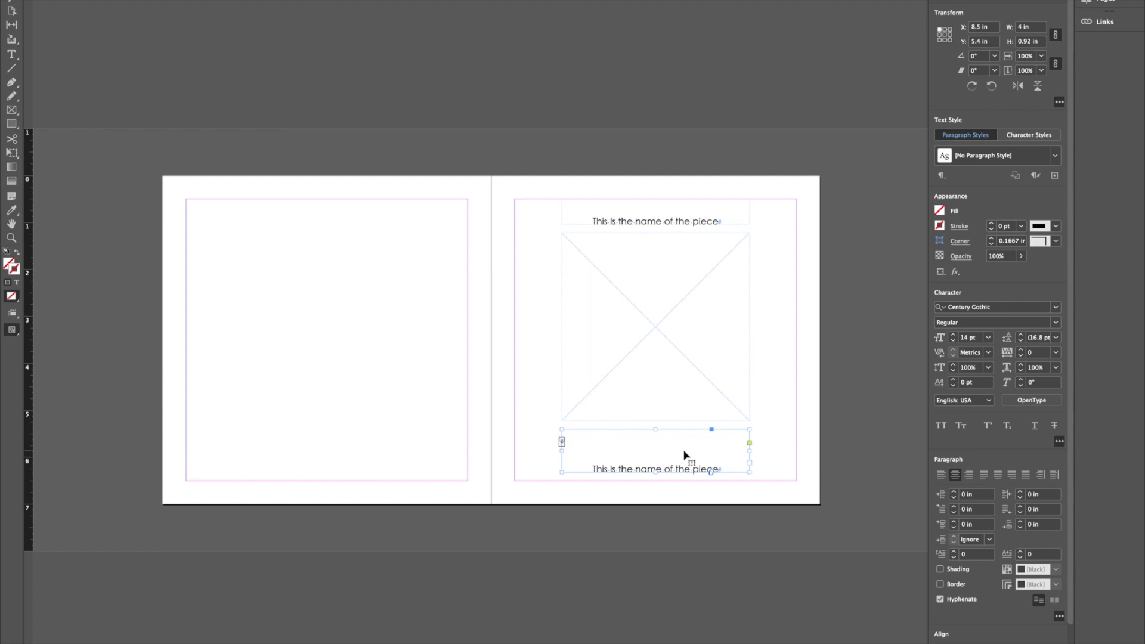
scroll(1004, 500, down, 2)
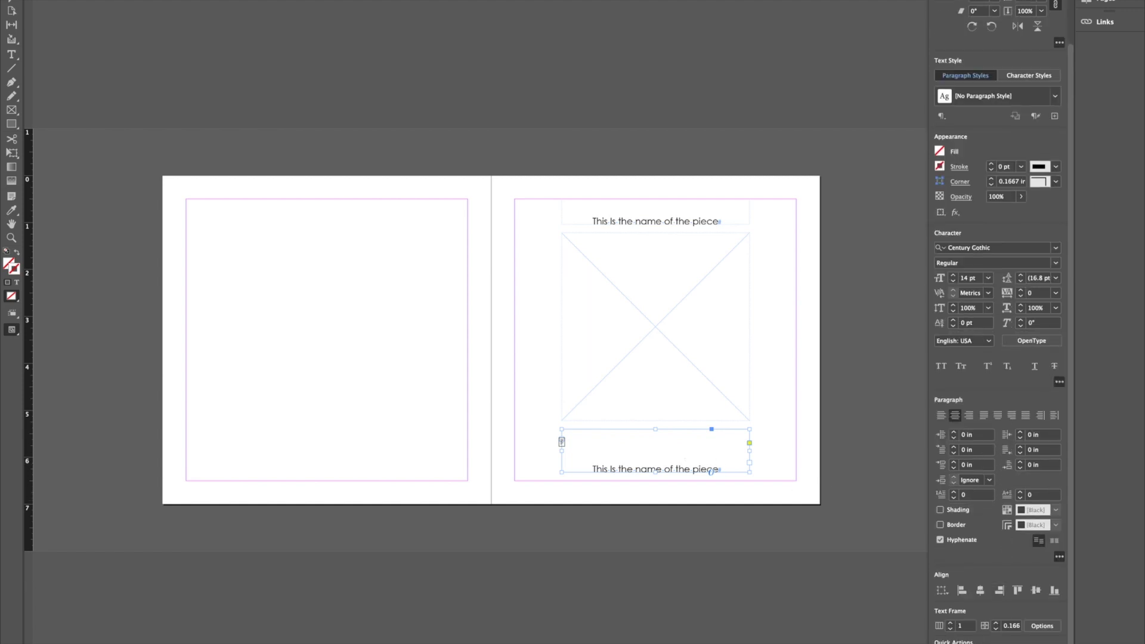
click(1042, 626)
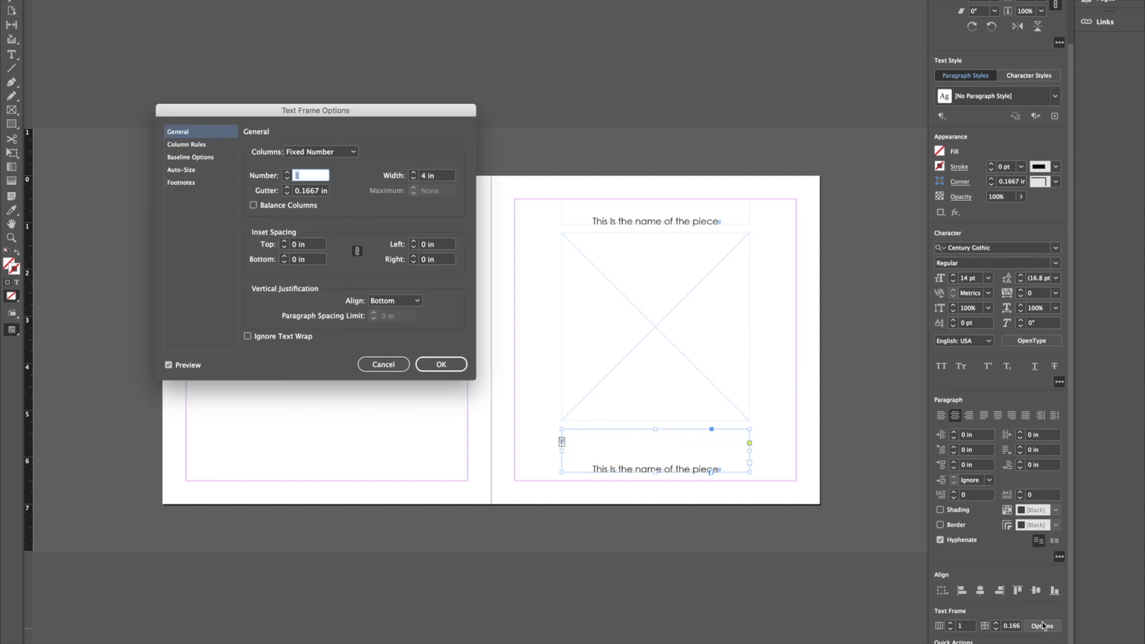
click(404, 307)
click(391, 310)
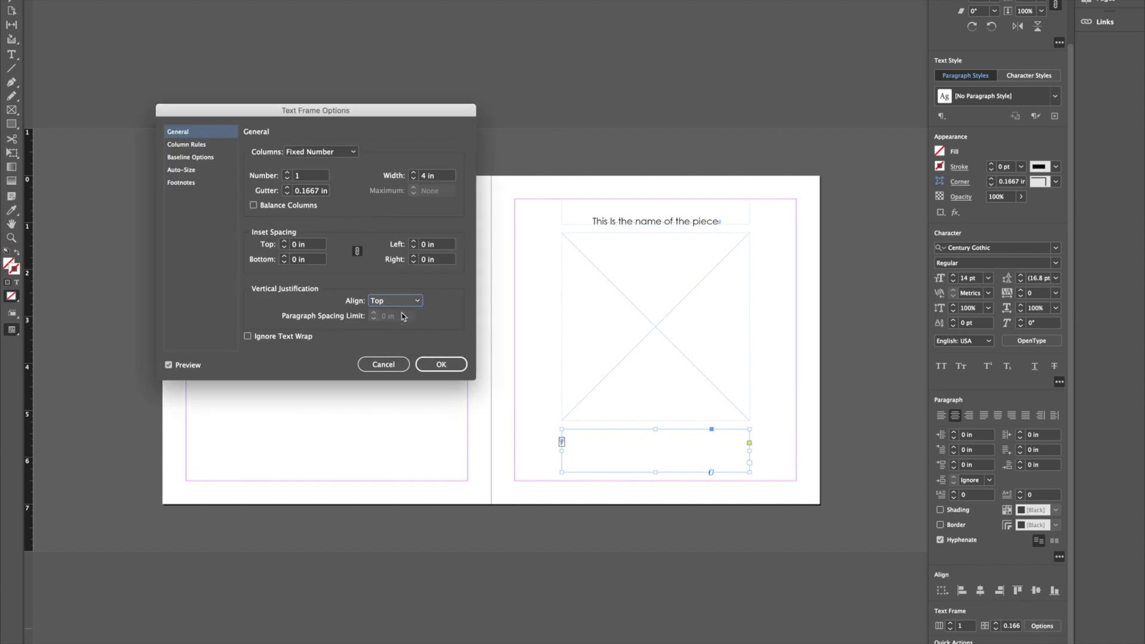
click(441, 364)
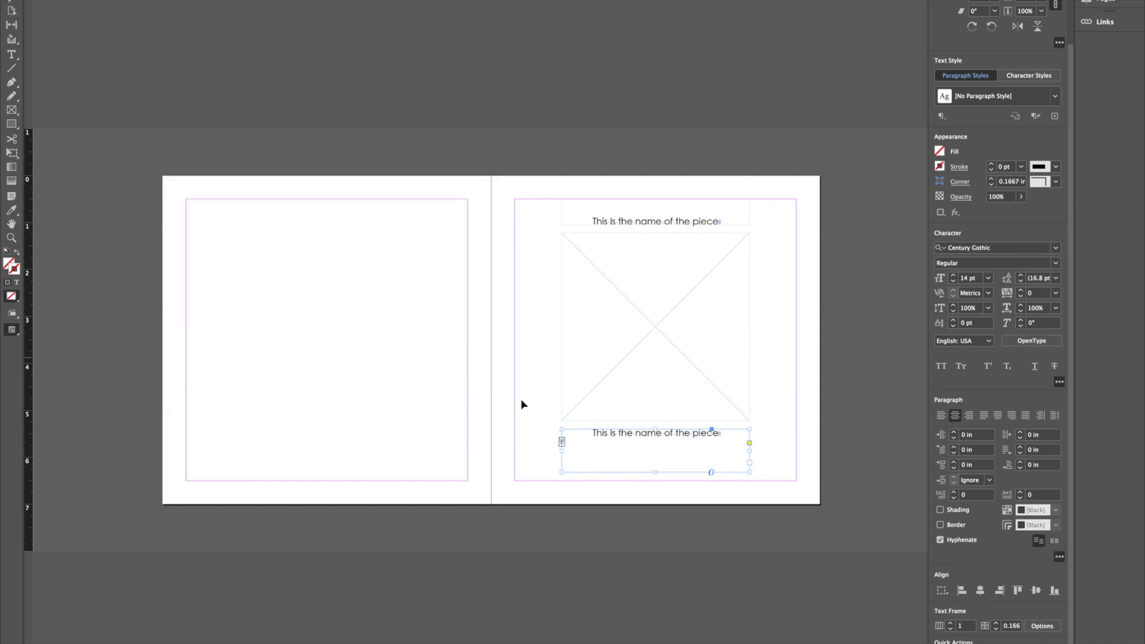
Replace the copied text below the image frame with the lines "Catalog name", "Price:" and "Dimensions:", consulting the sample booklet PDF
double_click(713, 445)
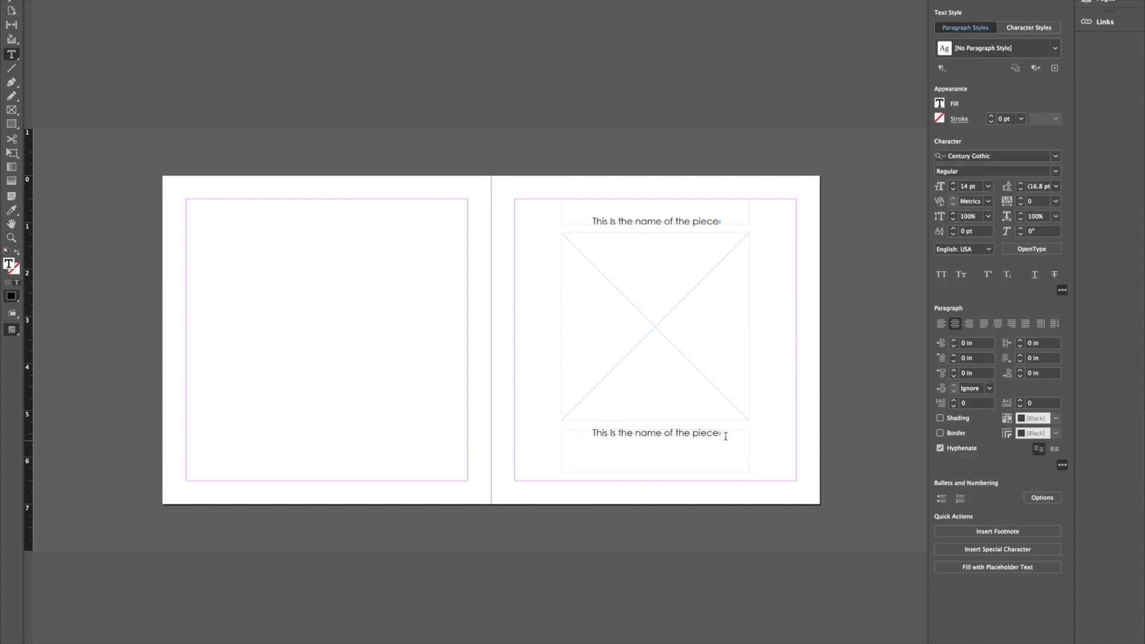
drag(723, 434, 550, 432)
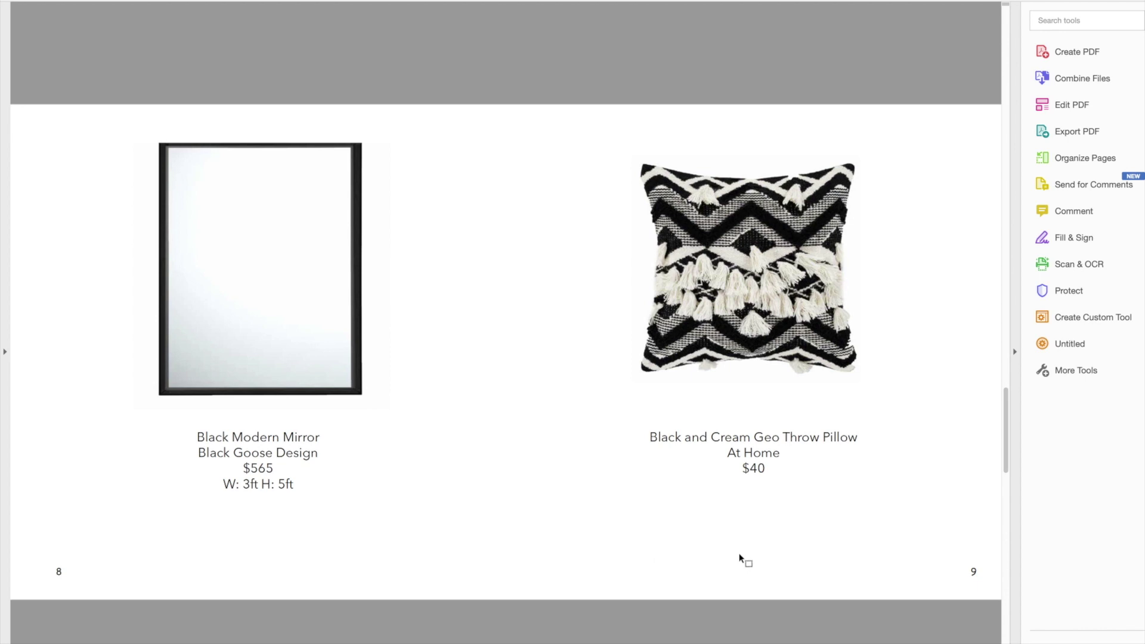
key(super+Tab)
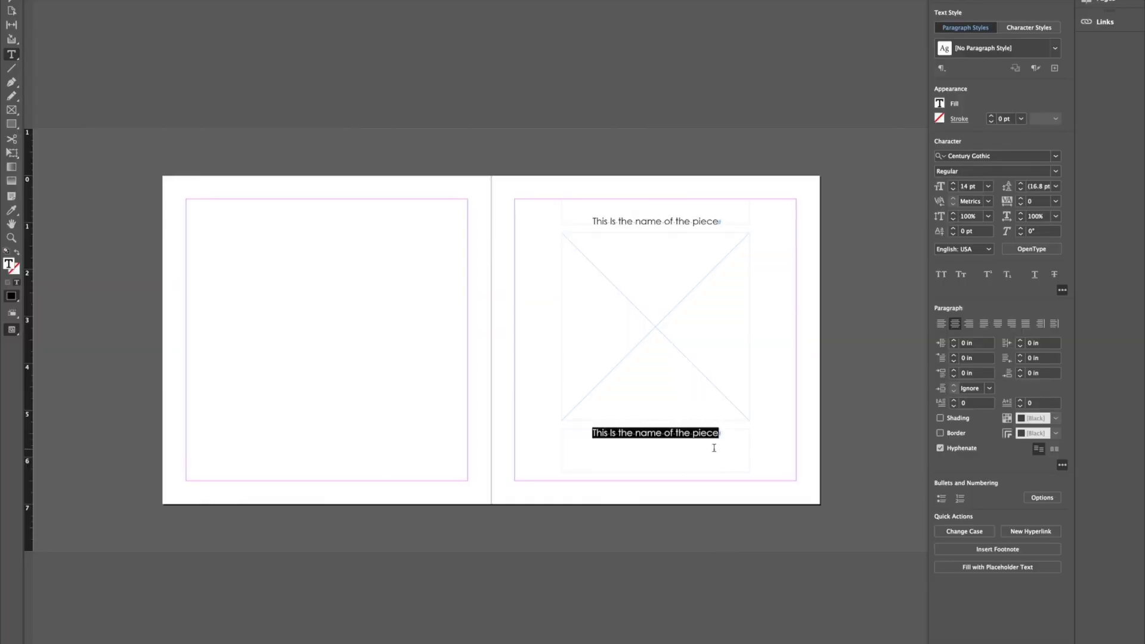
text(C)
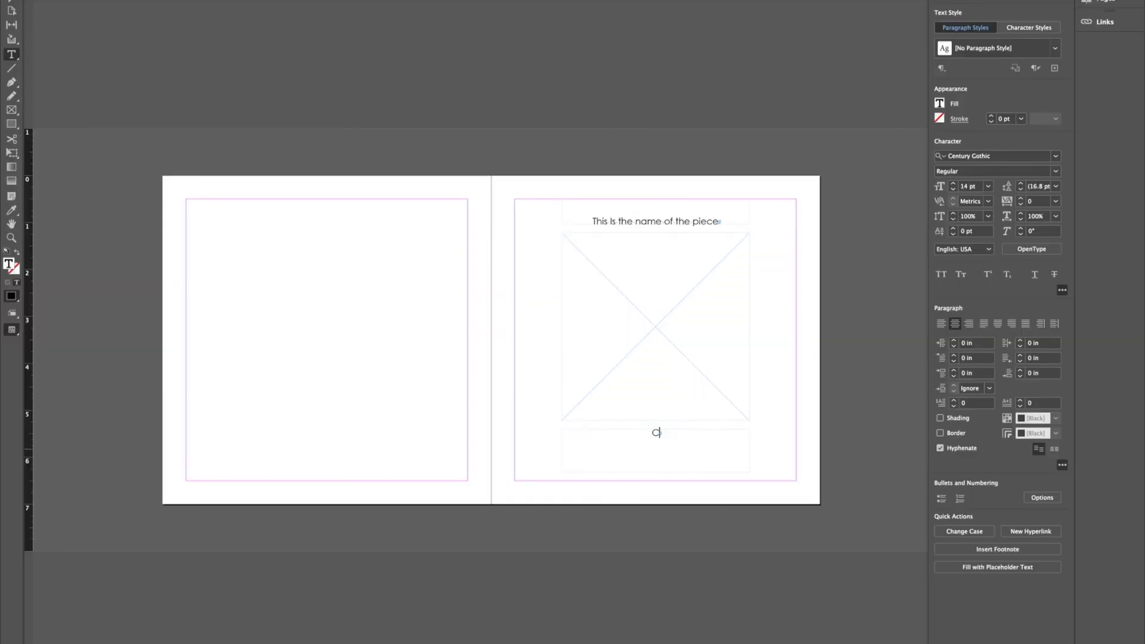
text(atalog name)
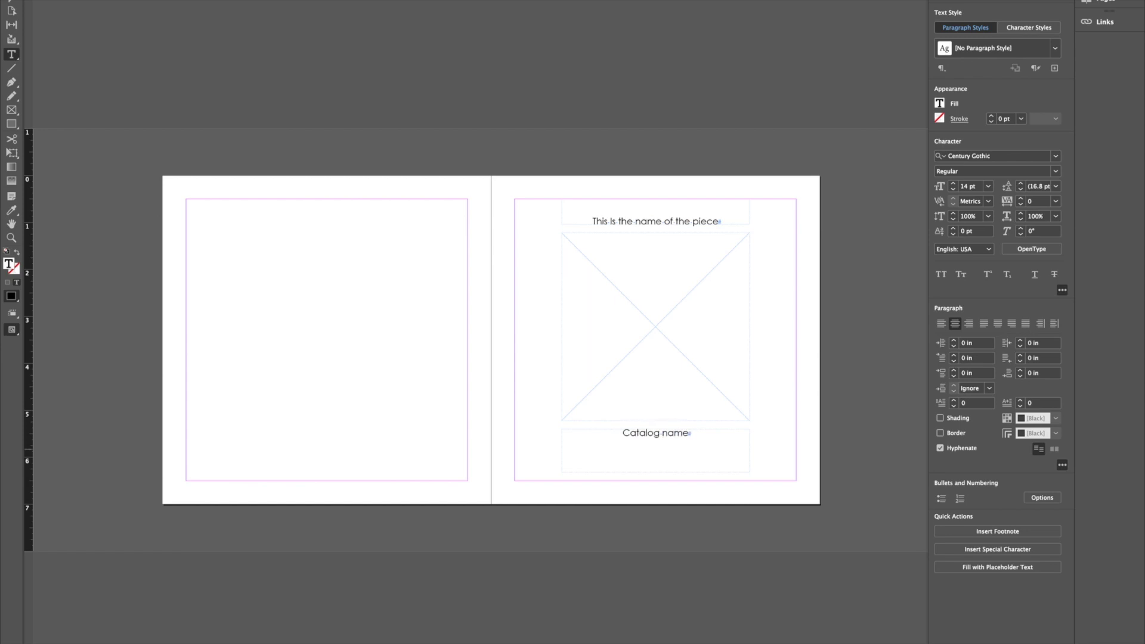
text(Pricing)
key(BackSpace)
key(BackSpace)
key(BackSpace)
text(e:)
key(Return)
text(Dimensions:)
Remove the catalog line above "Price:" and add the lines "Catalog number:" and "Manufacturer:" below "Dimensions:"
drag(690, 433, 659, 432)
key(BackSpace)
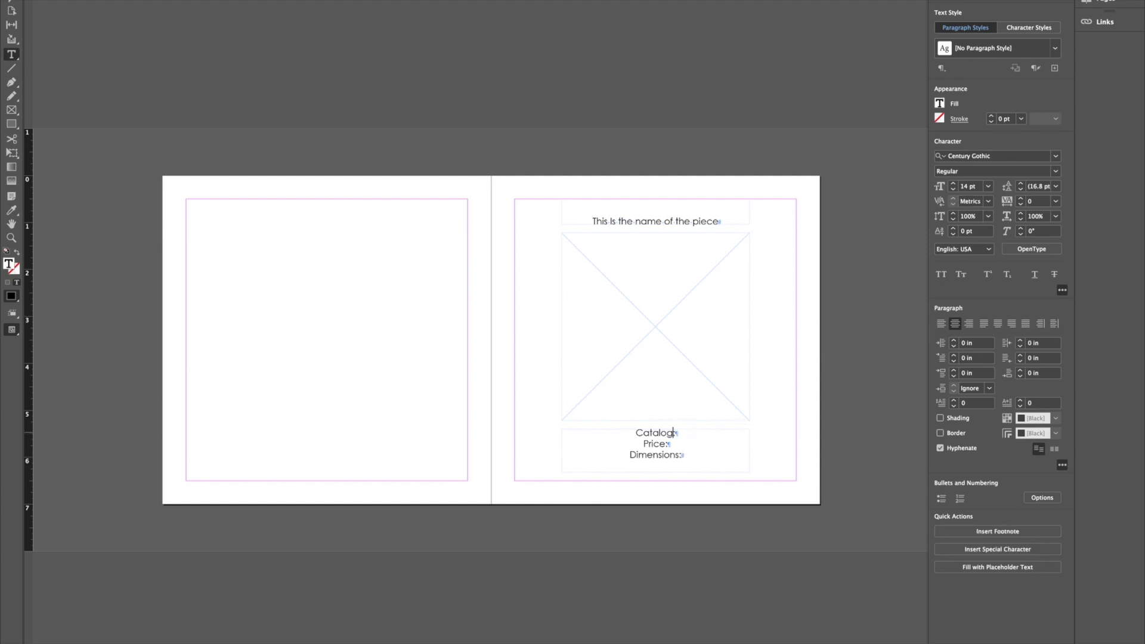
text(number)
drag(696, 433, 596, 431)
key(BackSpace)
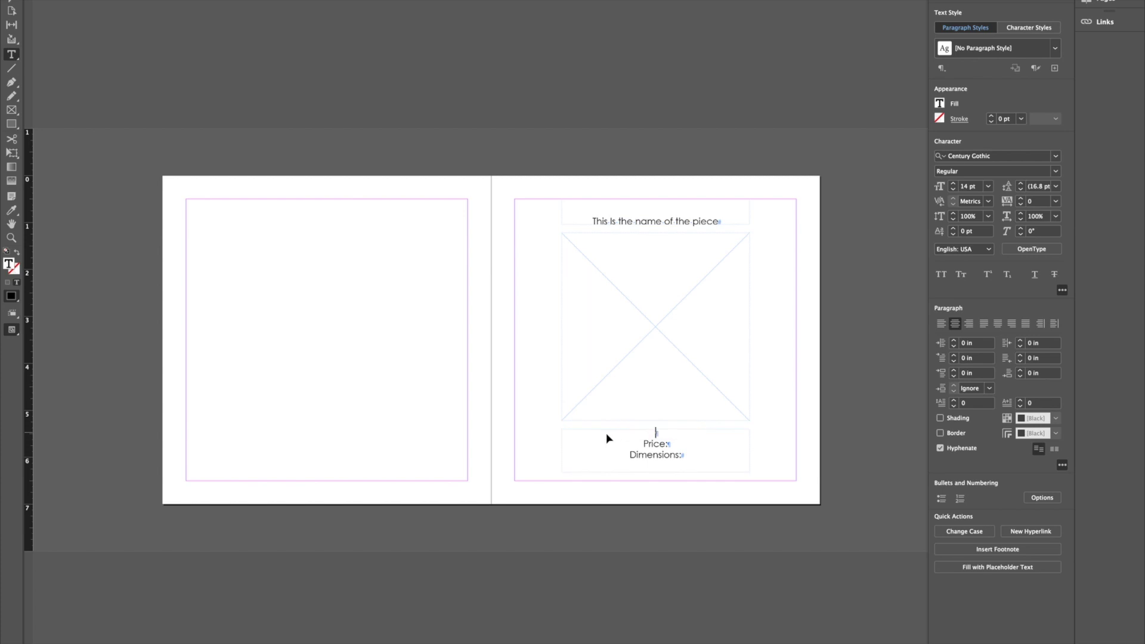
key(Delete)
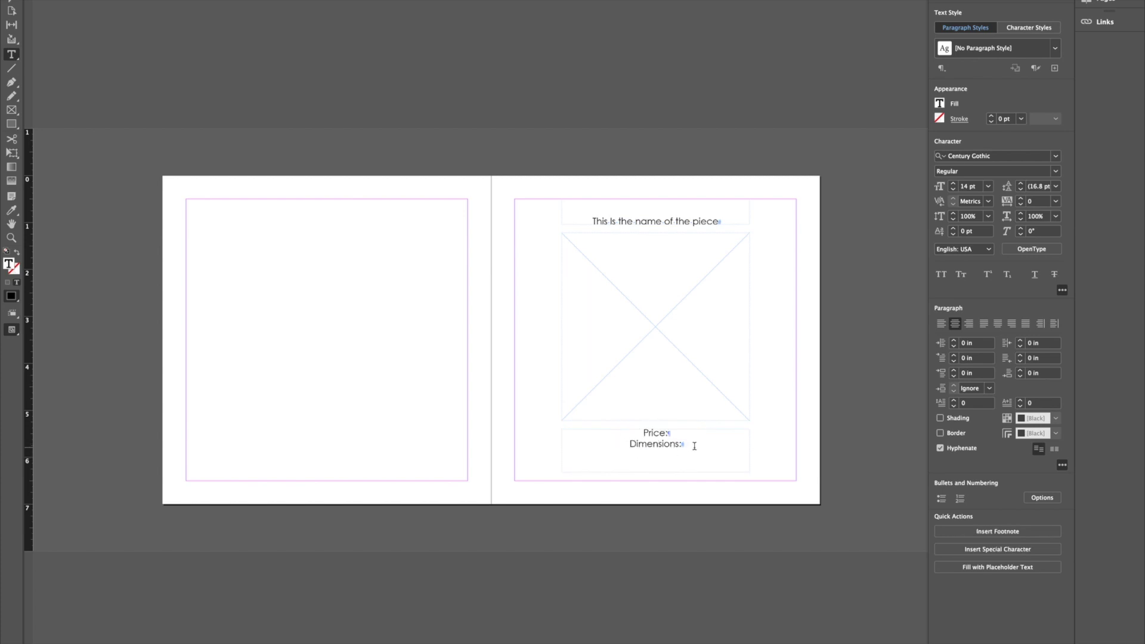
text(Catalog number:)
text(Manufact)
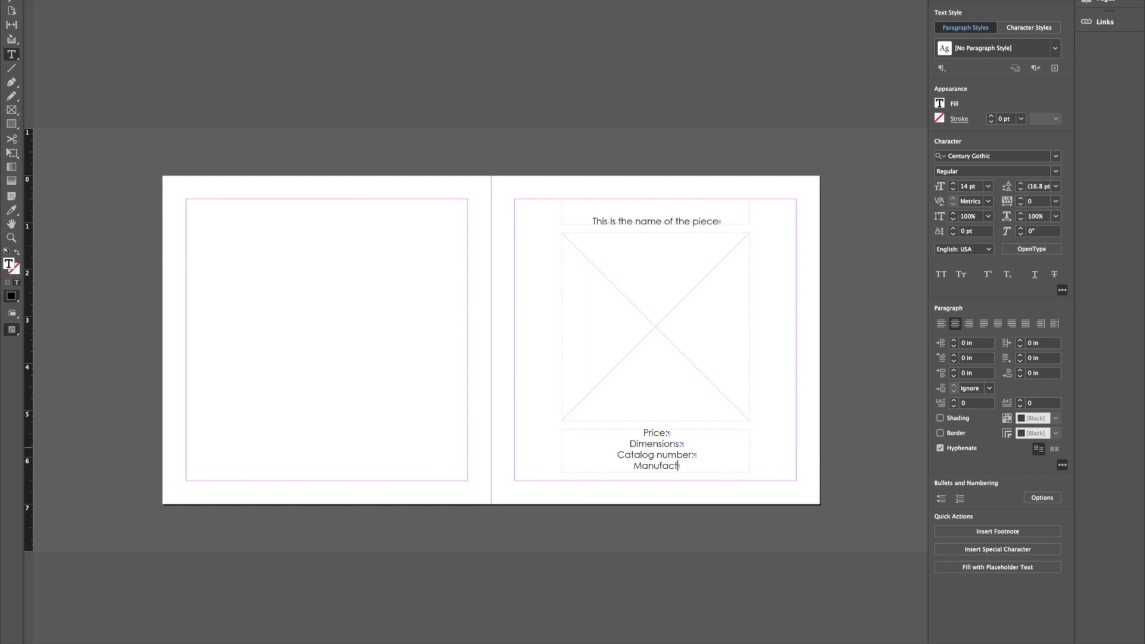
text(urer:)
Move the "Catalog number:" line below "Manufacturer:" in the details text frame
drag(696, 455, 613, 455)
key(ctrl+c)
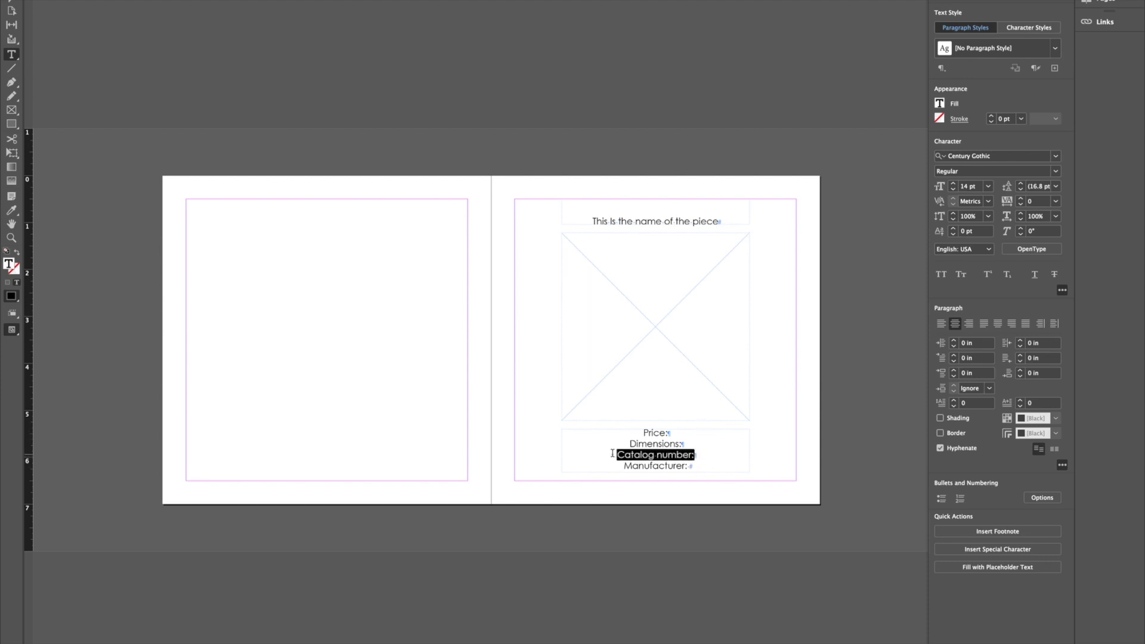
key(BackSpace)
key(Delete)
key(End)
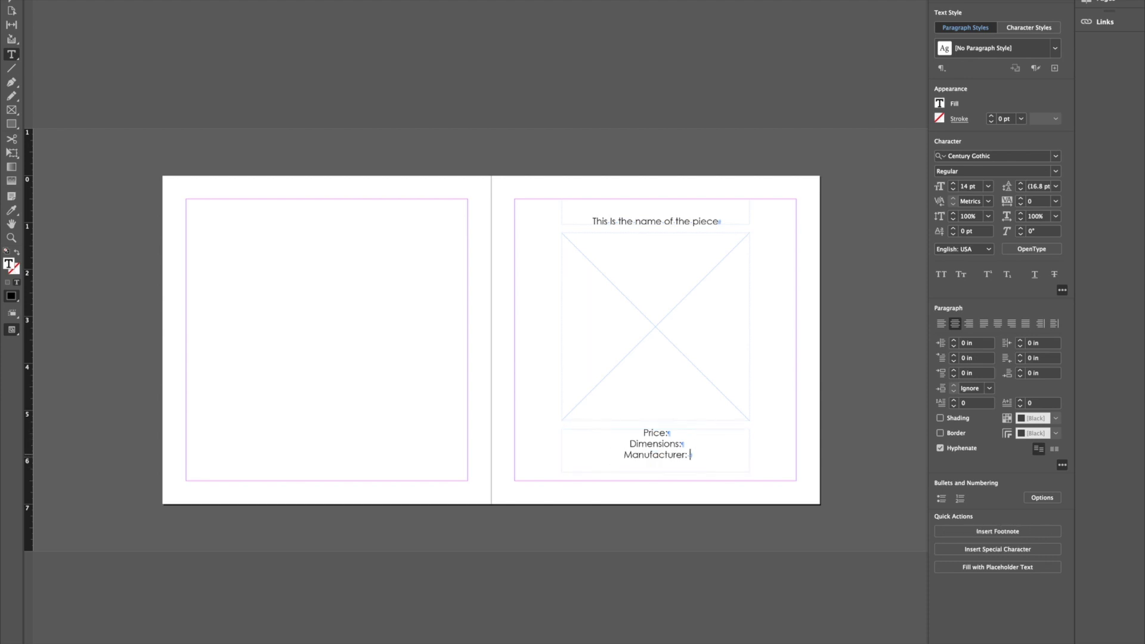
key(ctrl+v)
key(Delete)
key(Escape)
Try left and right alignment on all four detail lines and return them to centered
double_click(687, 456)
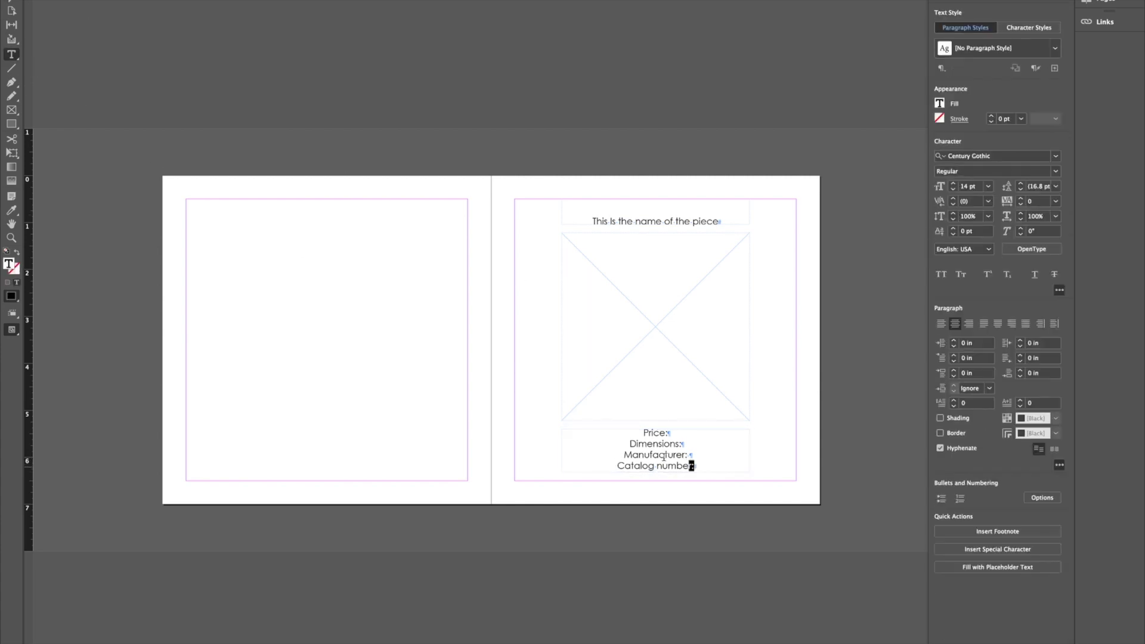
key(ctrl+a)
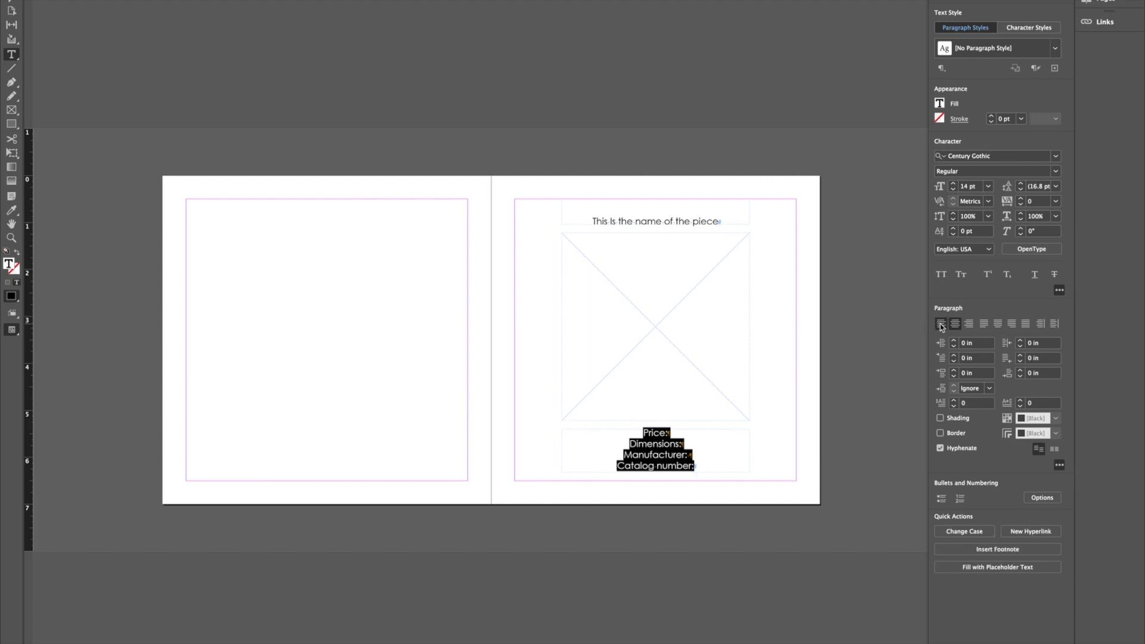
click(941, 325)
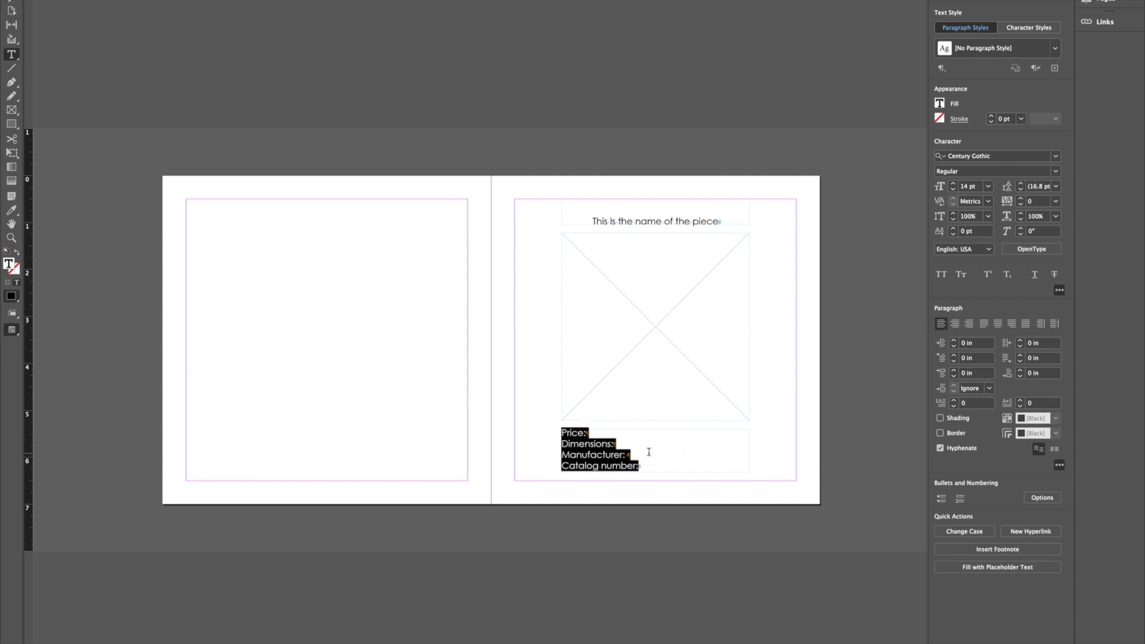
click(970, 324)
click(942, 325)
click(955, 323)
Try a left-aligned bulleted list for the four detail lines and revert to centered lines without bullets
drag(695, 465, 626, 431)
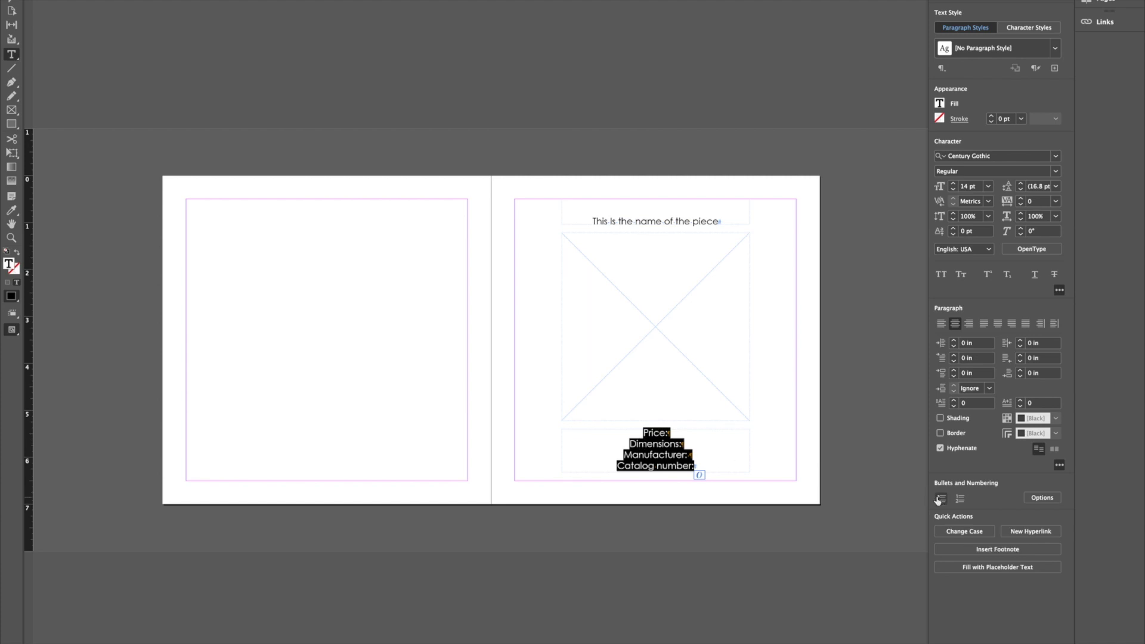
key(ctrl+shift+alt+l)
click(736, 455)
drag(716, 467, 624, 434)
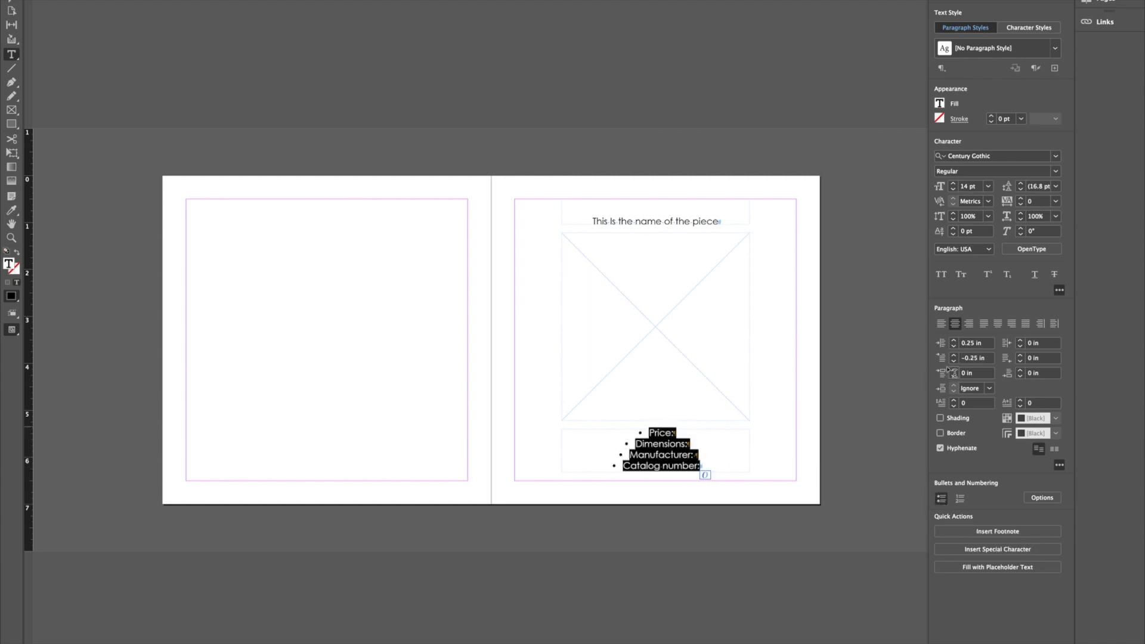
click(940, 324)
click(691, 455)
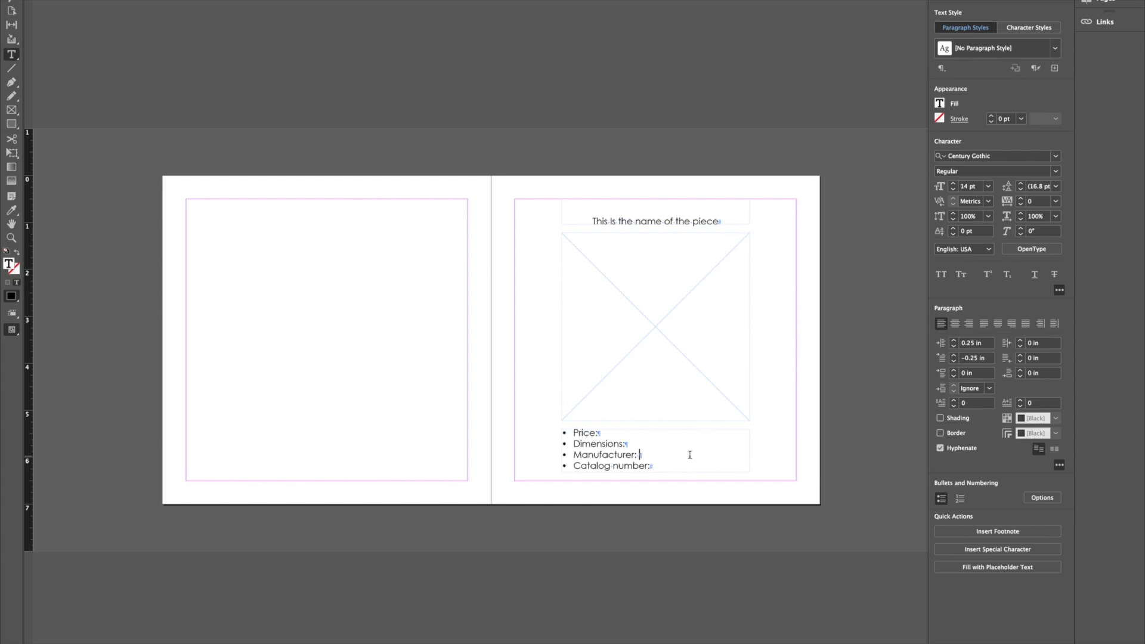
key(ctrl+z)
click(942, 499)
click(718, 456)
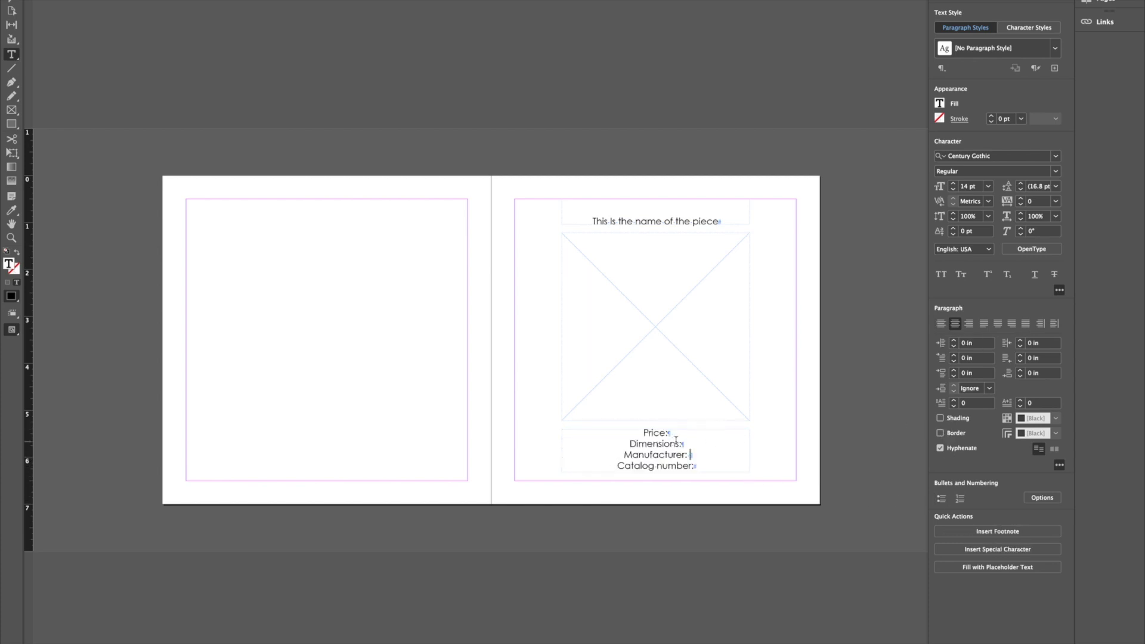
key(Escape)
Give the image frame on the right master page a solid 5 pt stroke
click(695, 317)
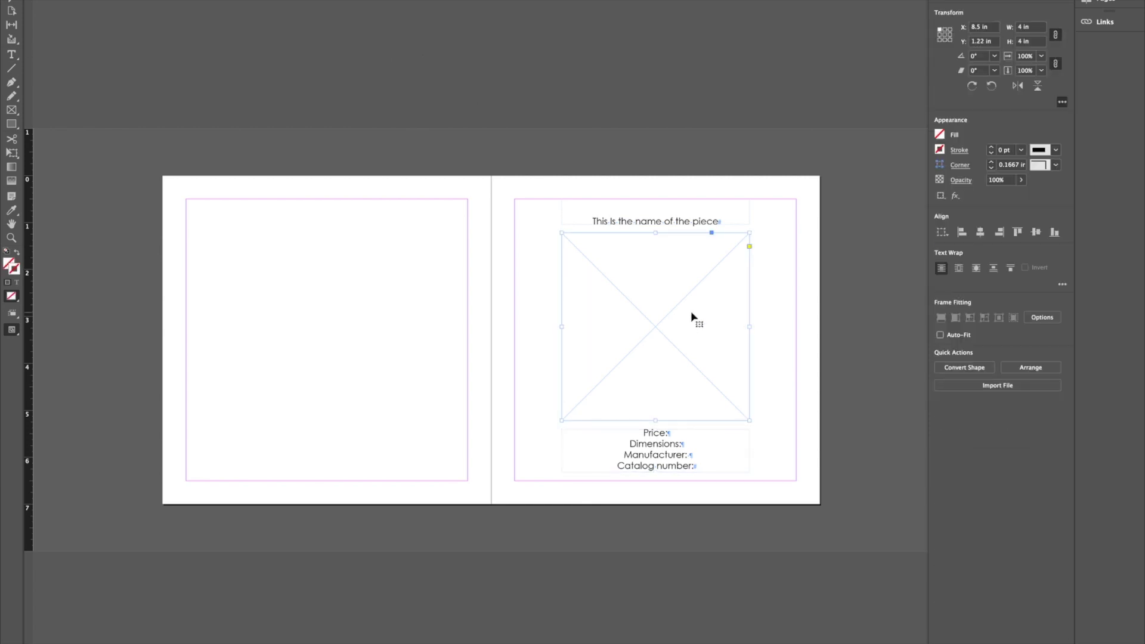
click(960, 150)
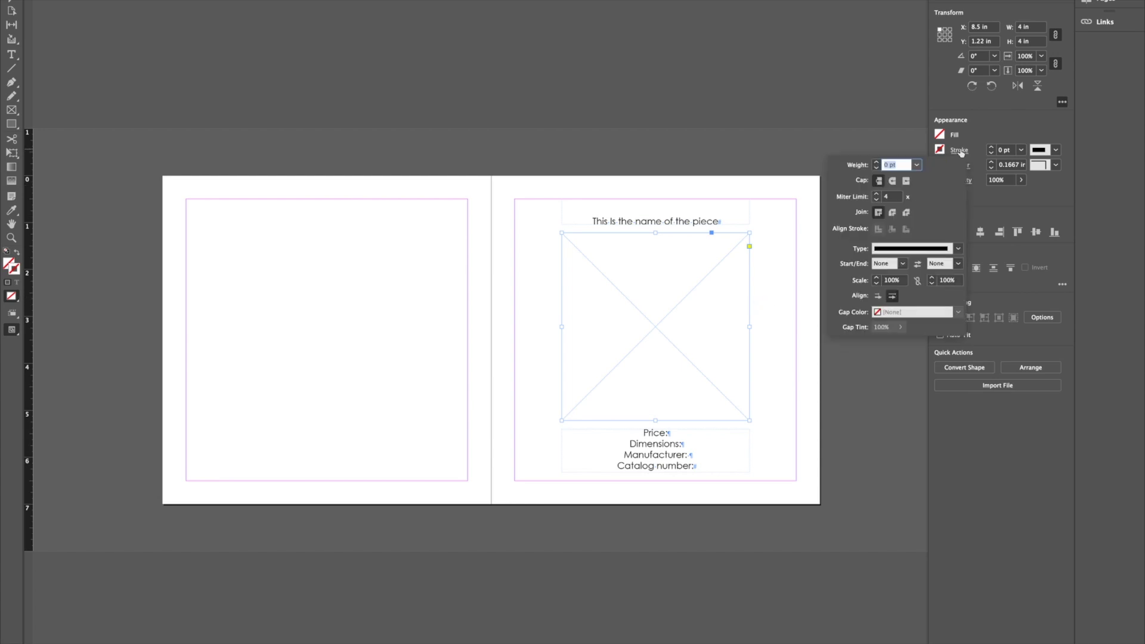
click(935, 250)
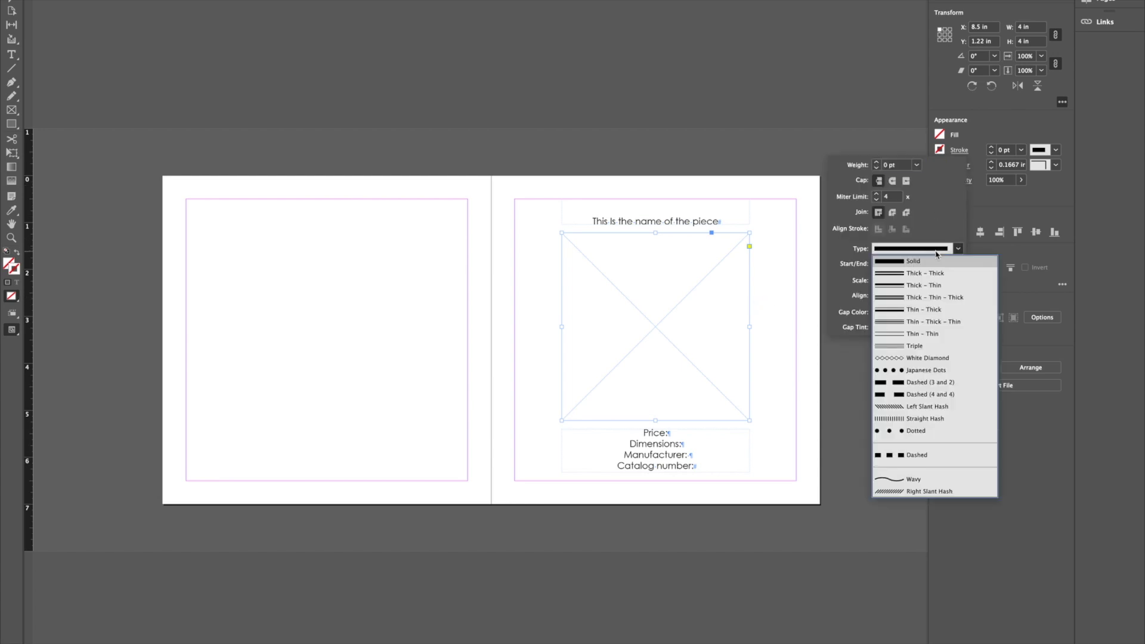
click(933, 263)
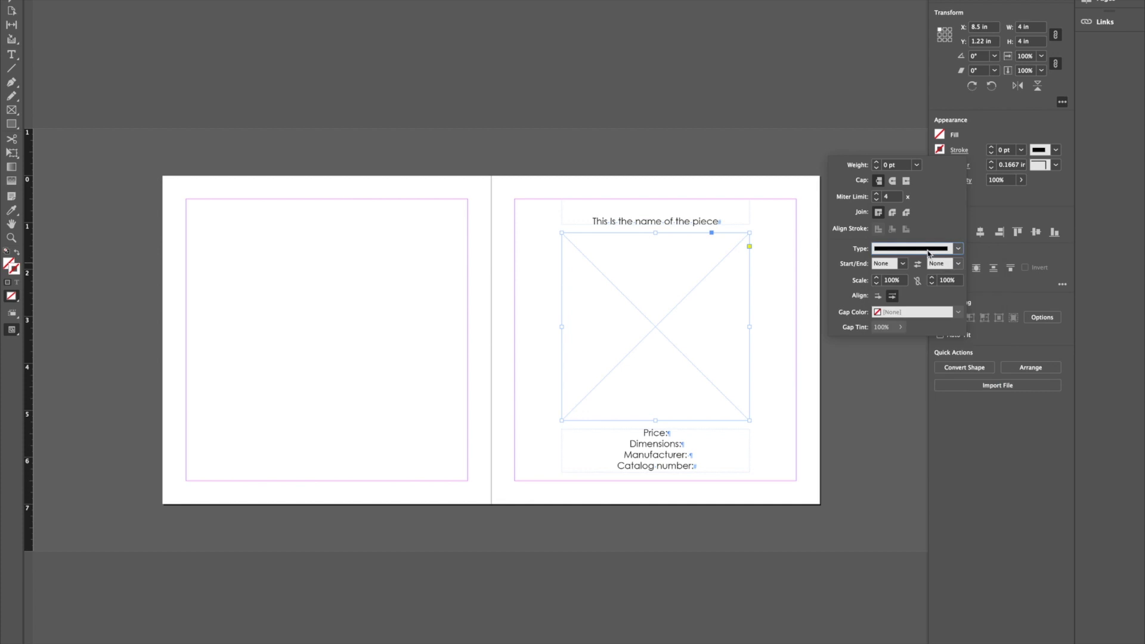
click(905, 169)
text(5)
key(Return)
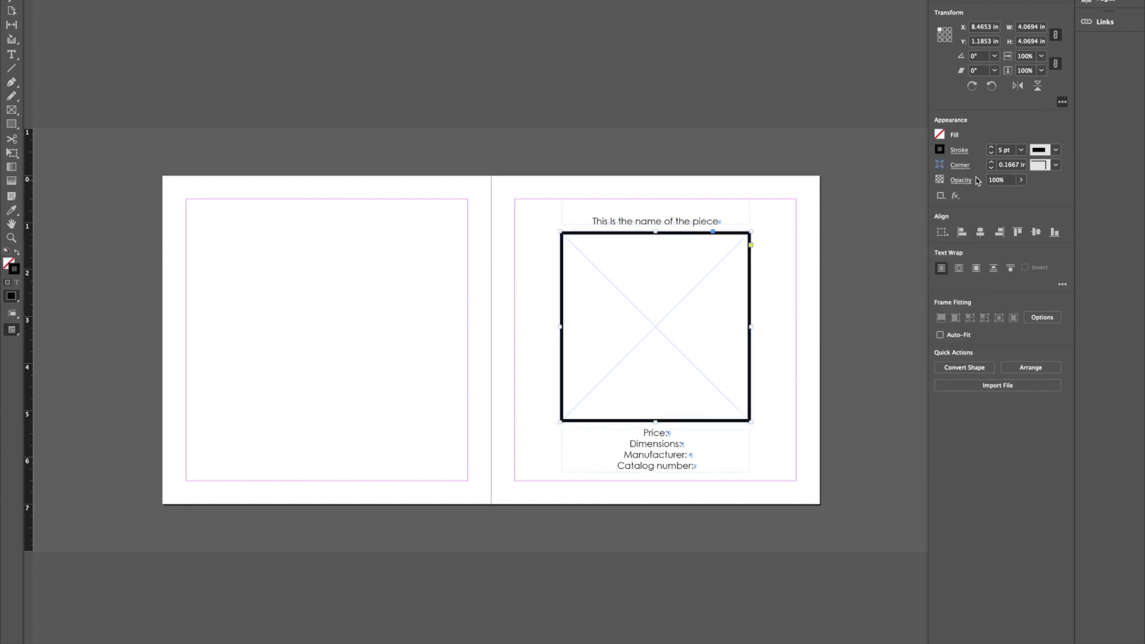
Compare inside and outside stroke alignment on the image frame and align its stroke to the outside
click(963, 153)
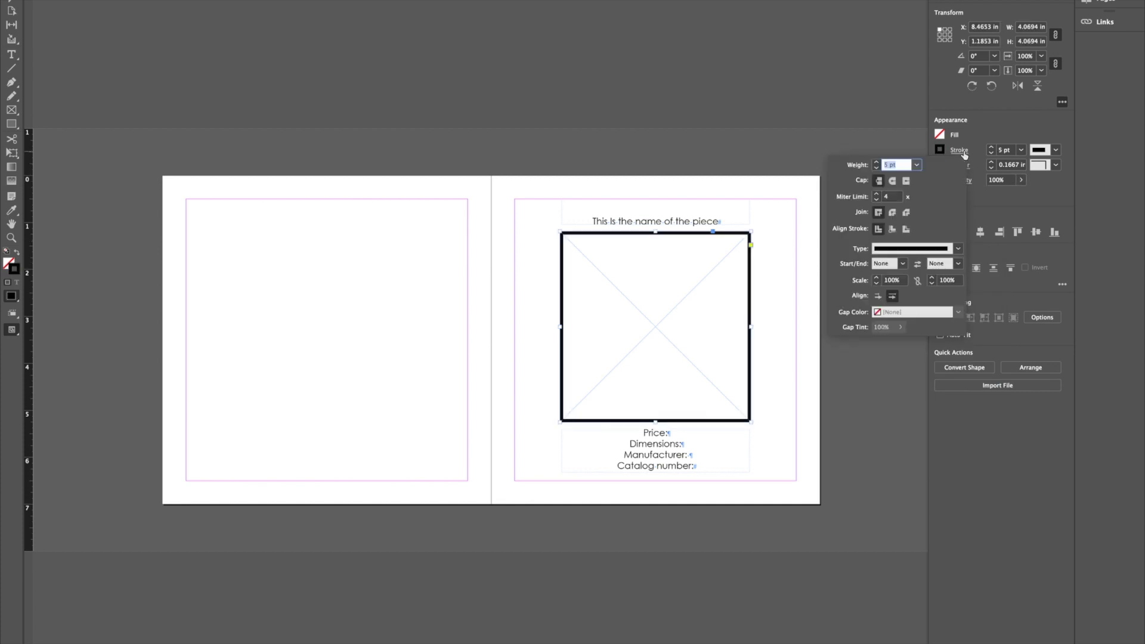
click(906, 229)
click(894, 233)
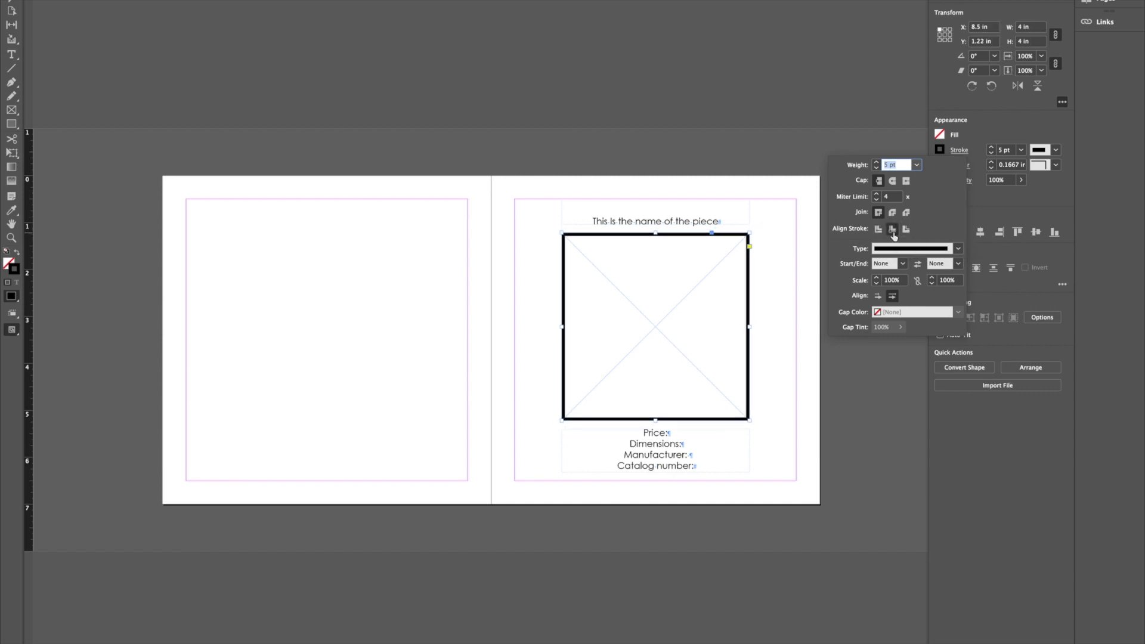
click(906, 231)
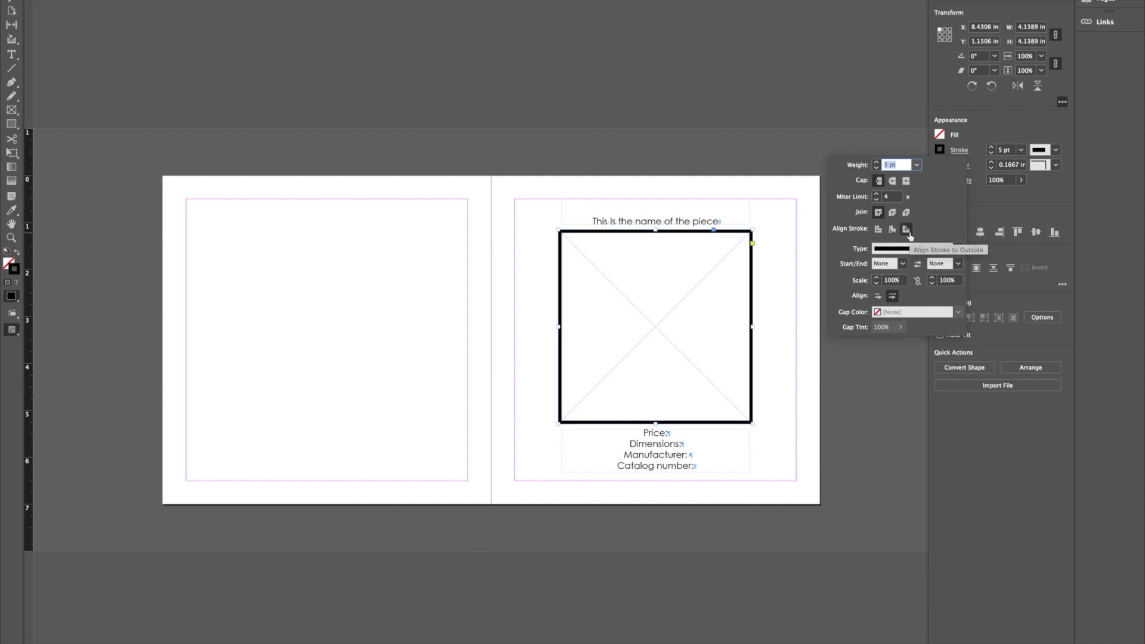
Preview the master spread without guides and frame edges, and return to the normal view
click(789, 300)
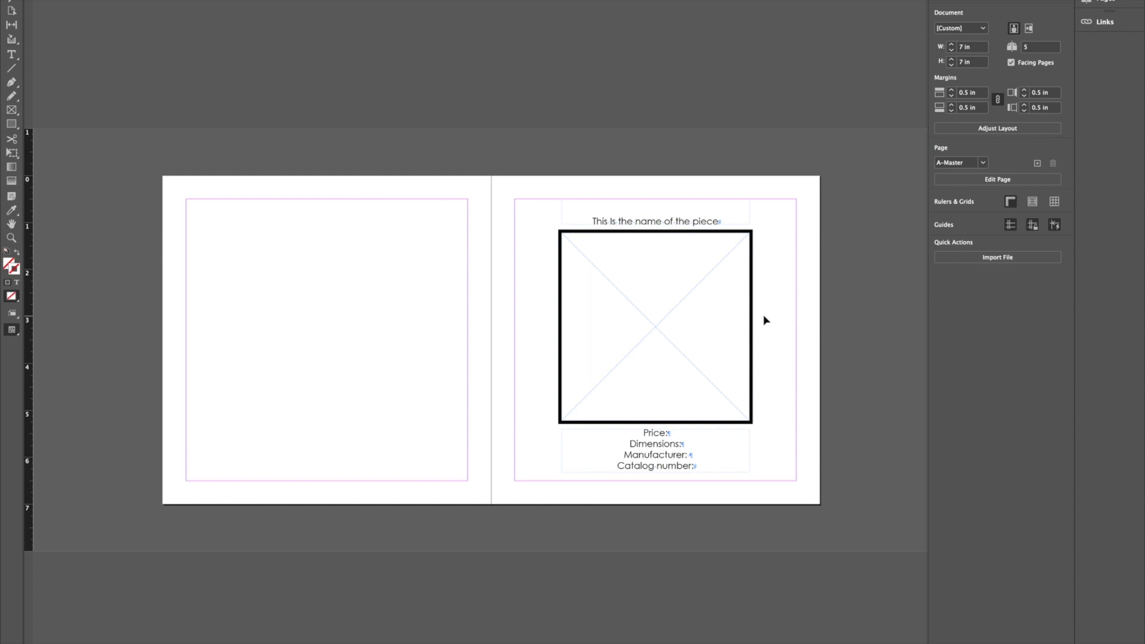
key(w)
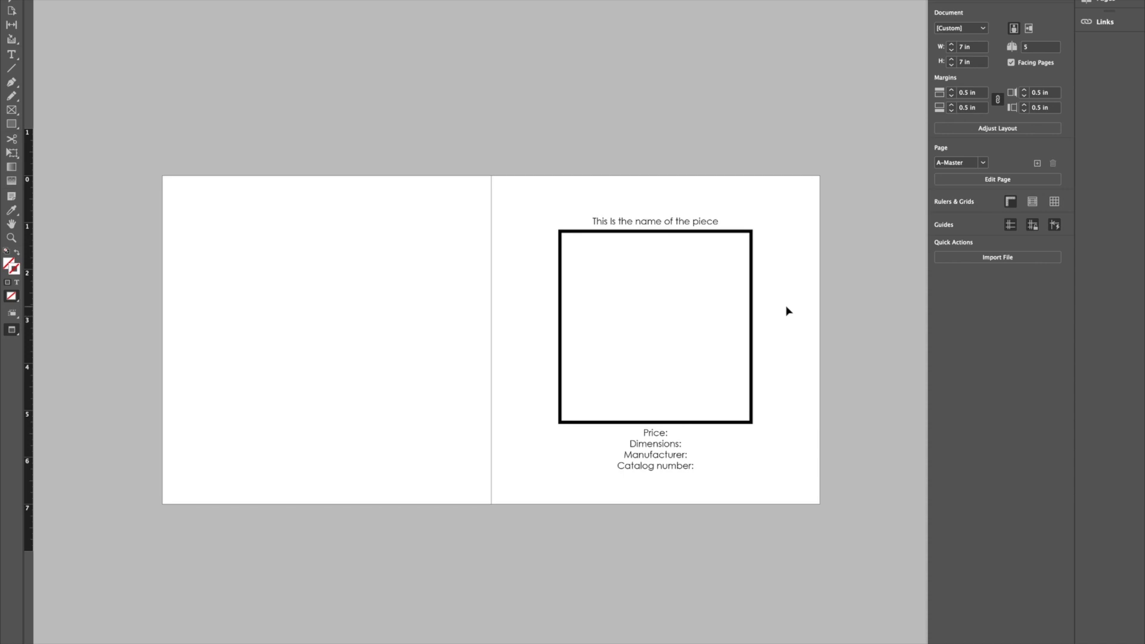
key(w)
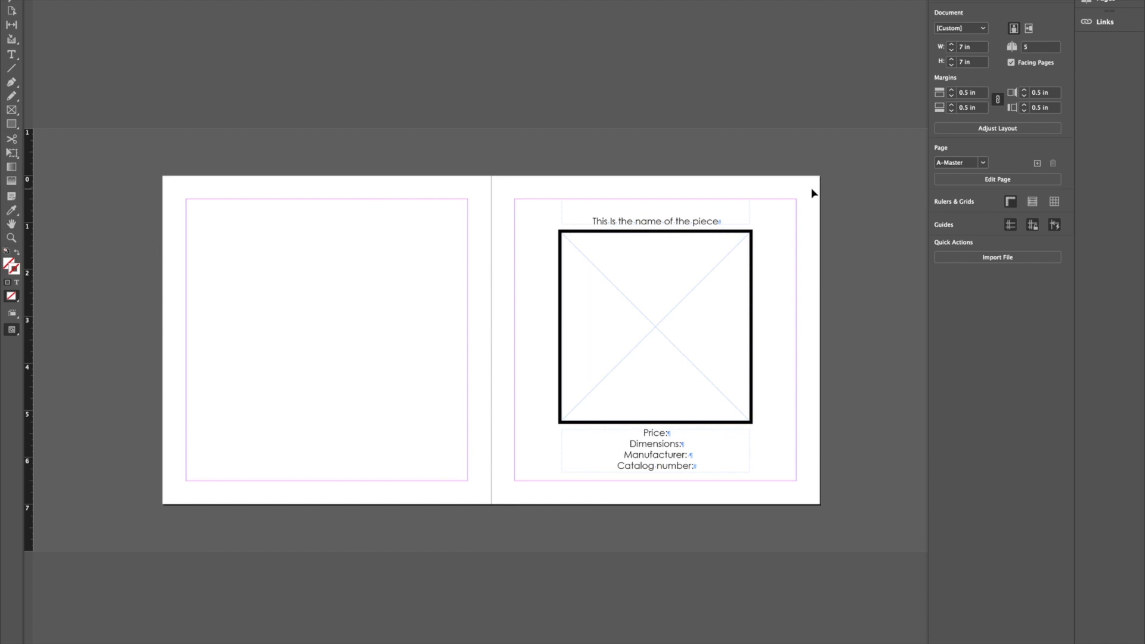
Duplicate the title, image frame and detail text from the right master page to the same centered position on the left page
drag(491, 174, 813, 471)
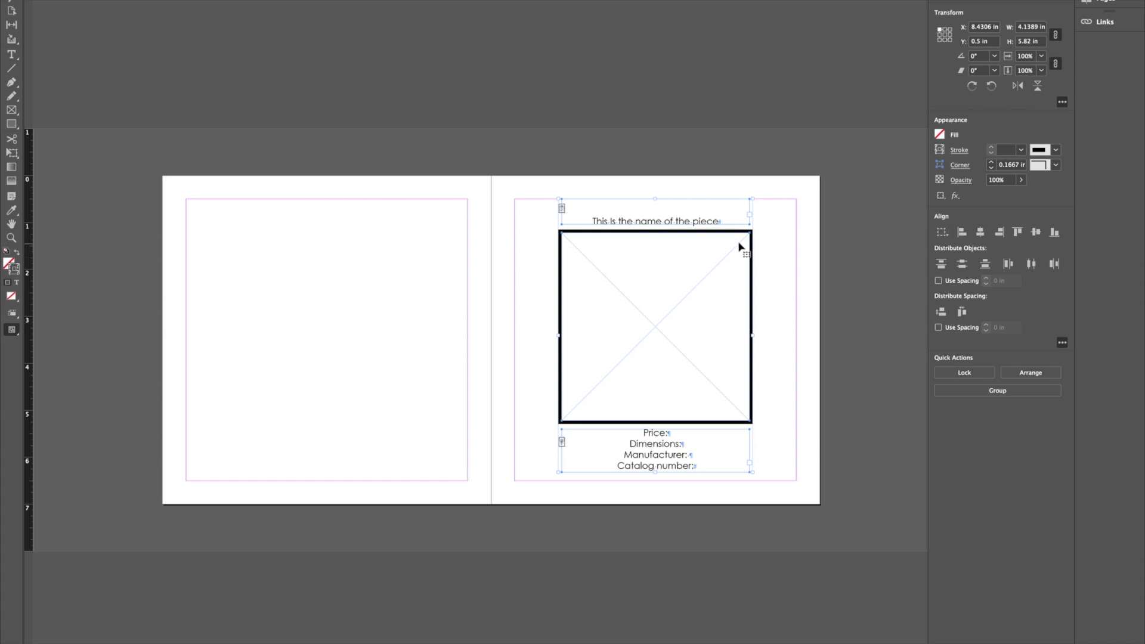
click(523, 186)
drag(515, 183, 796, 487)
drag(718, 210, 390, 213)
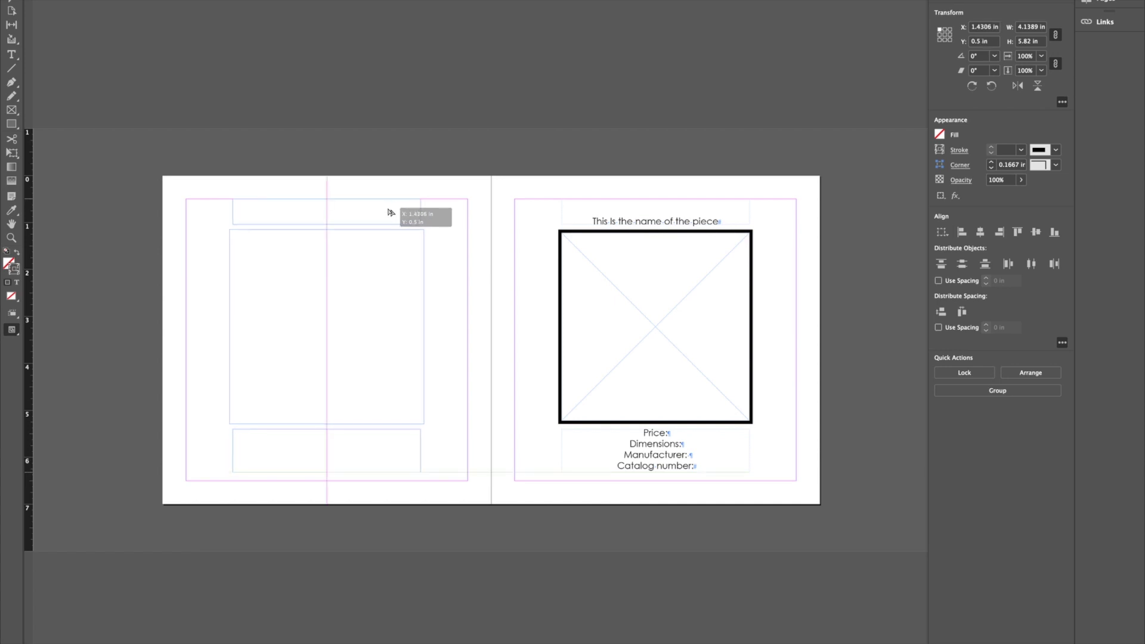
drag(390, 212, 391, 212)
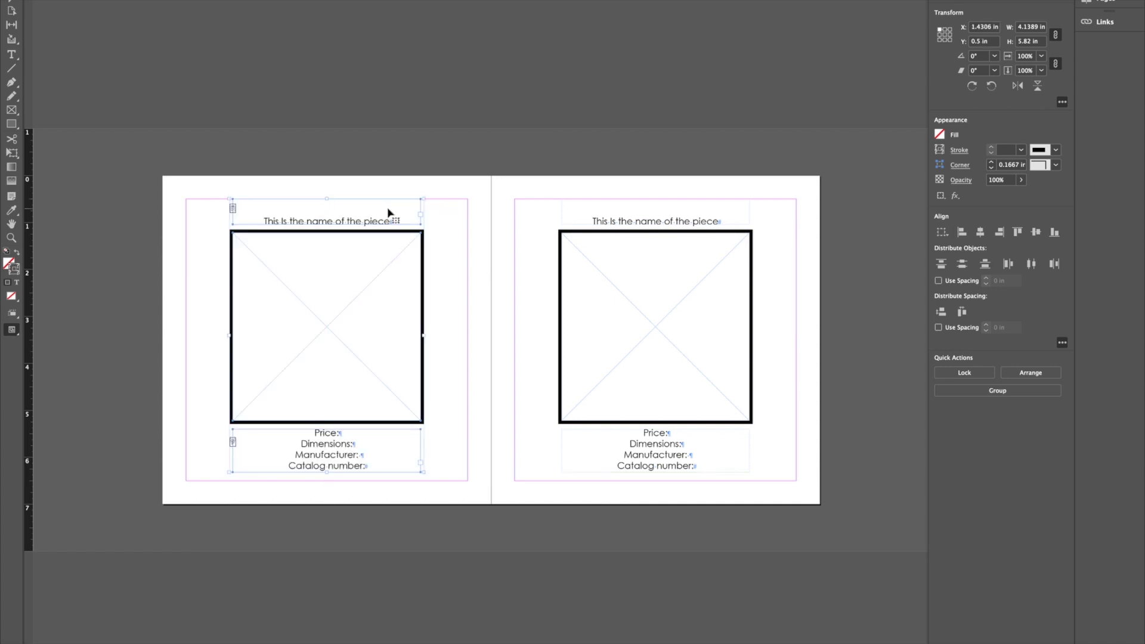
click(434, 243)
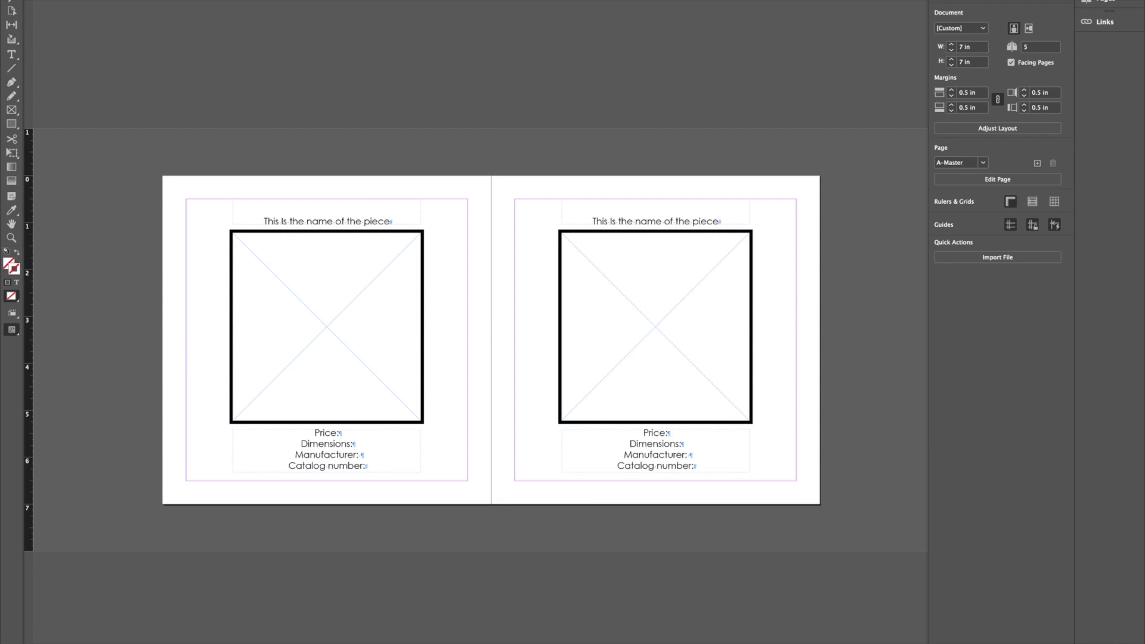
scroll(513, 340, left, 2)
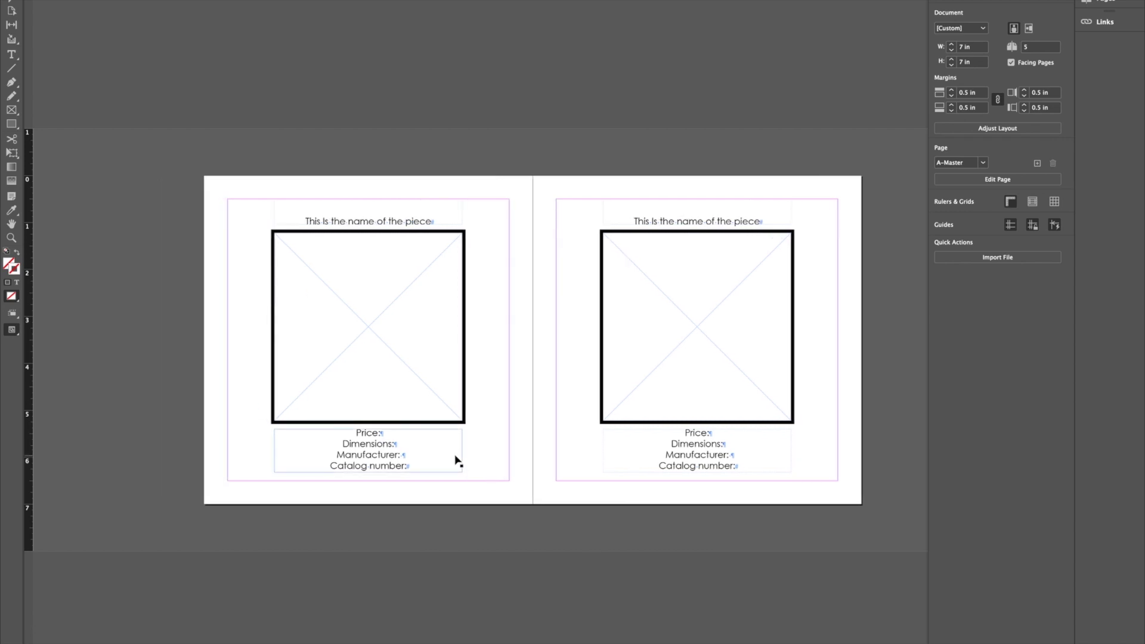
Draw a small text frame about 0.66 in wide in the lower-left margin corner of the left master page
click(1101, 2)
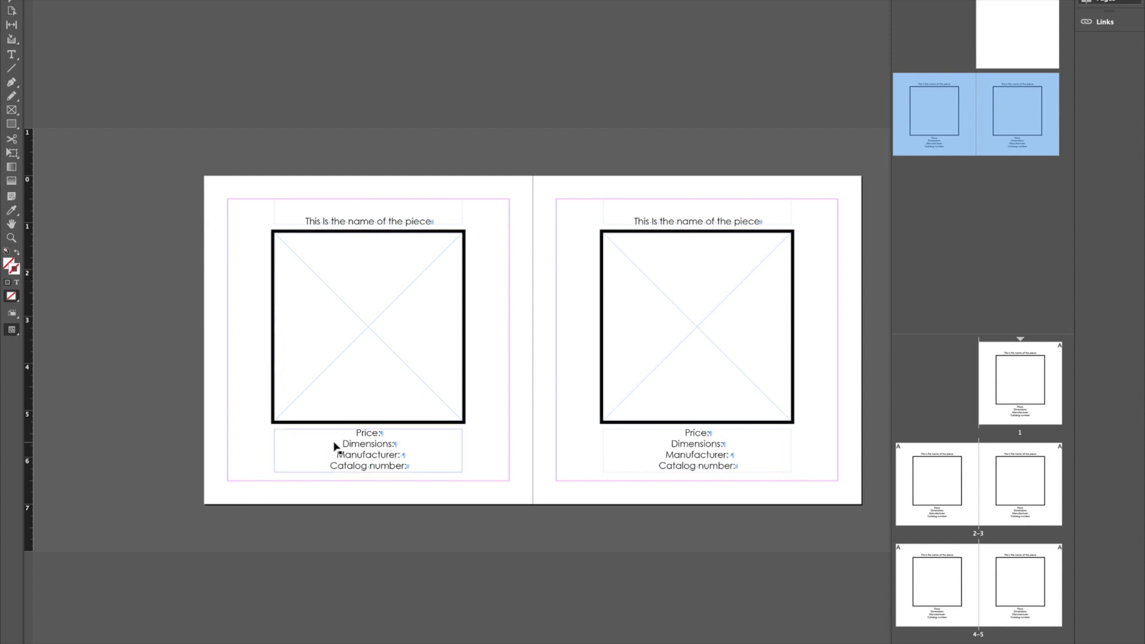
key(t)
key(f)
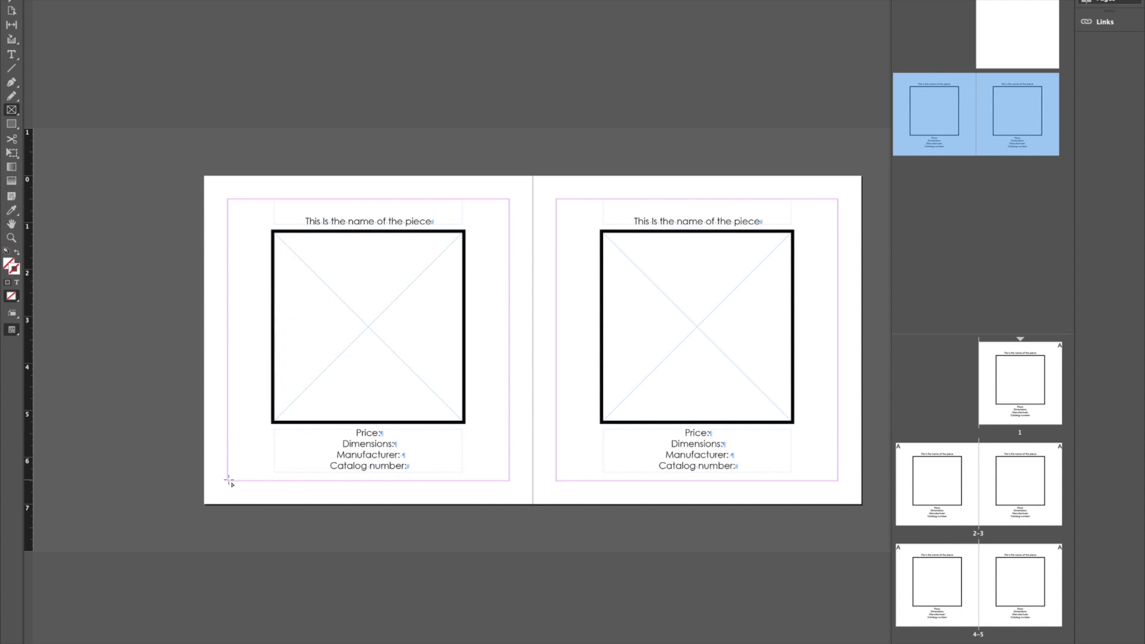
drag(228, 480, 258, 451)
key(t)
click(241, 461)
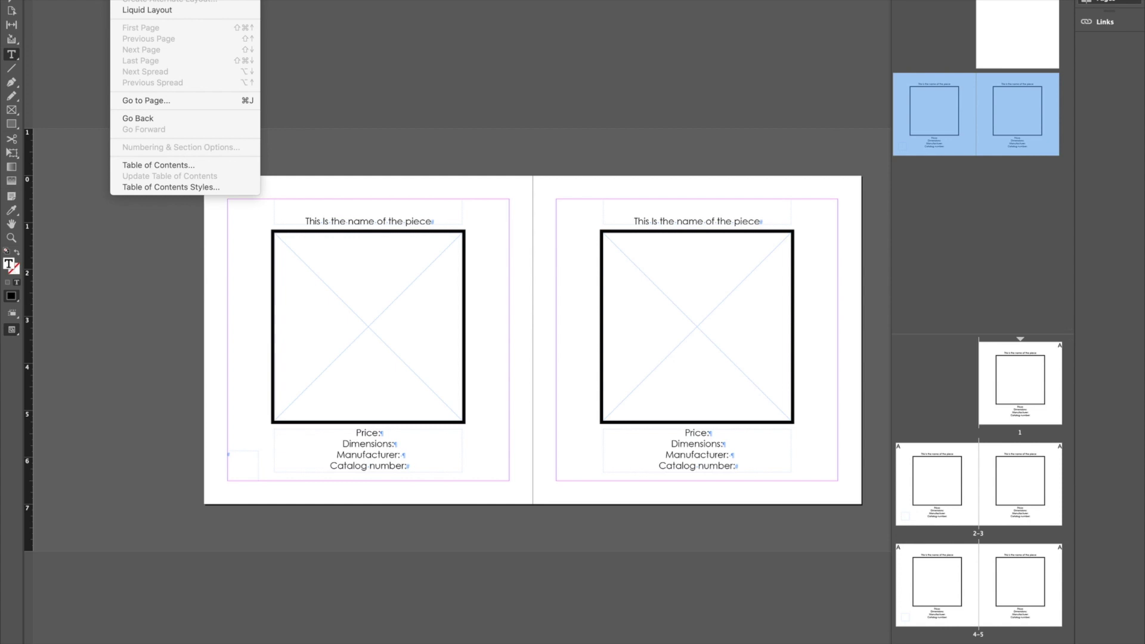
Insert a Current Page Number marker in the small text frame on the left master page
key(Left)
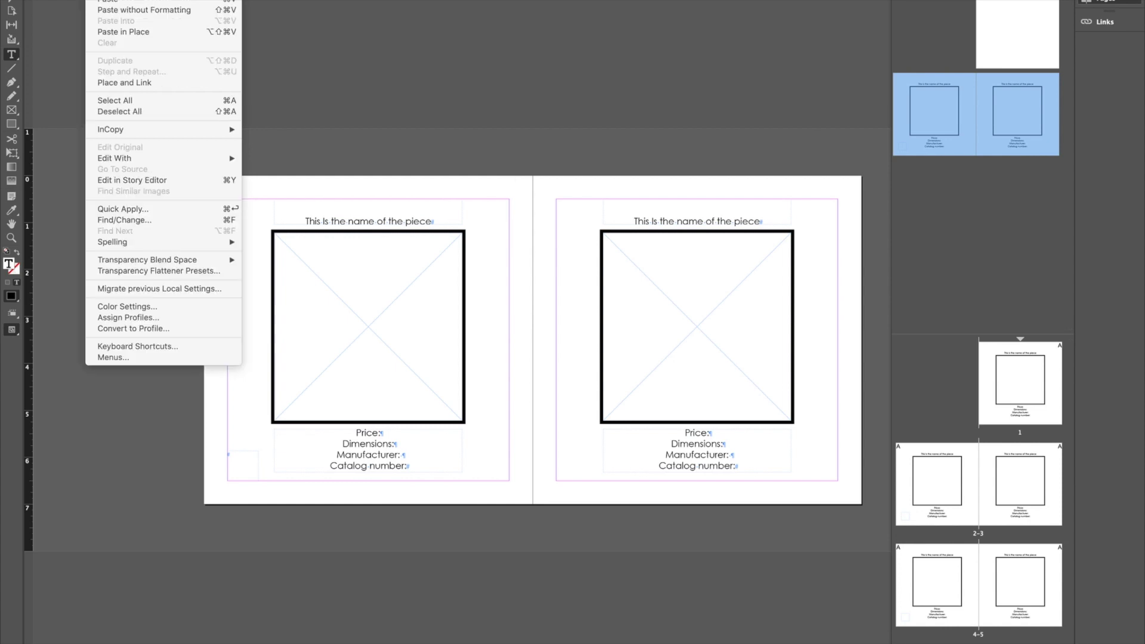
key(Right)
key(Right)
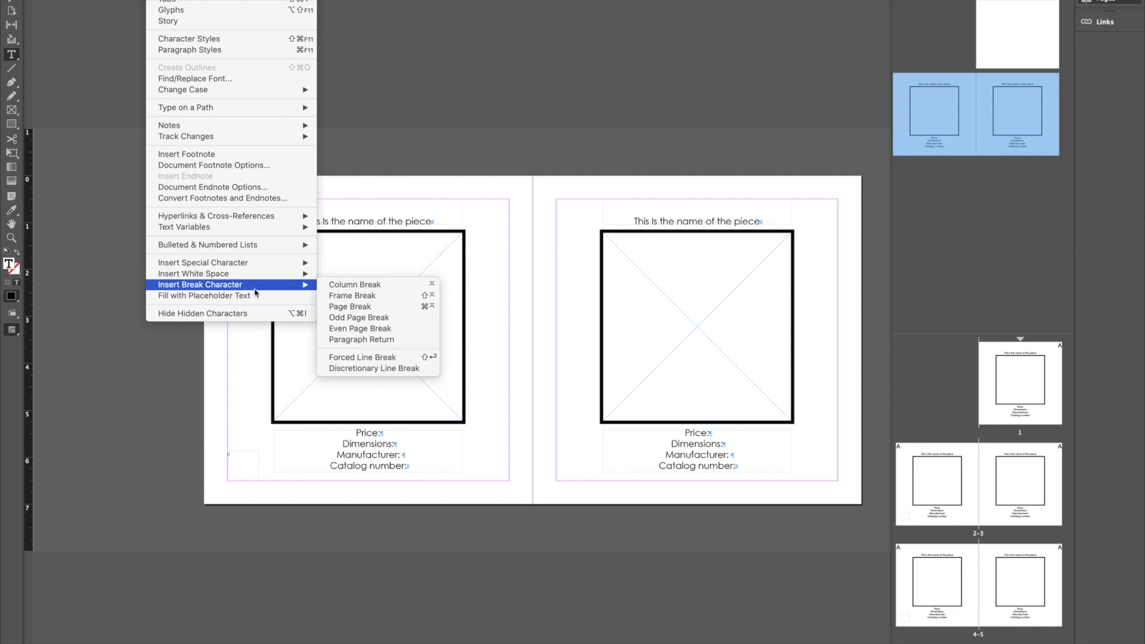
mouse_move(264, 274)
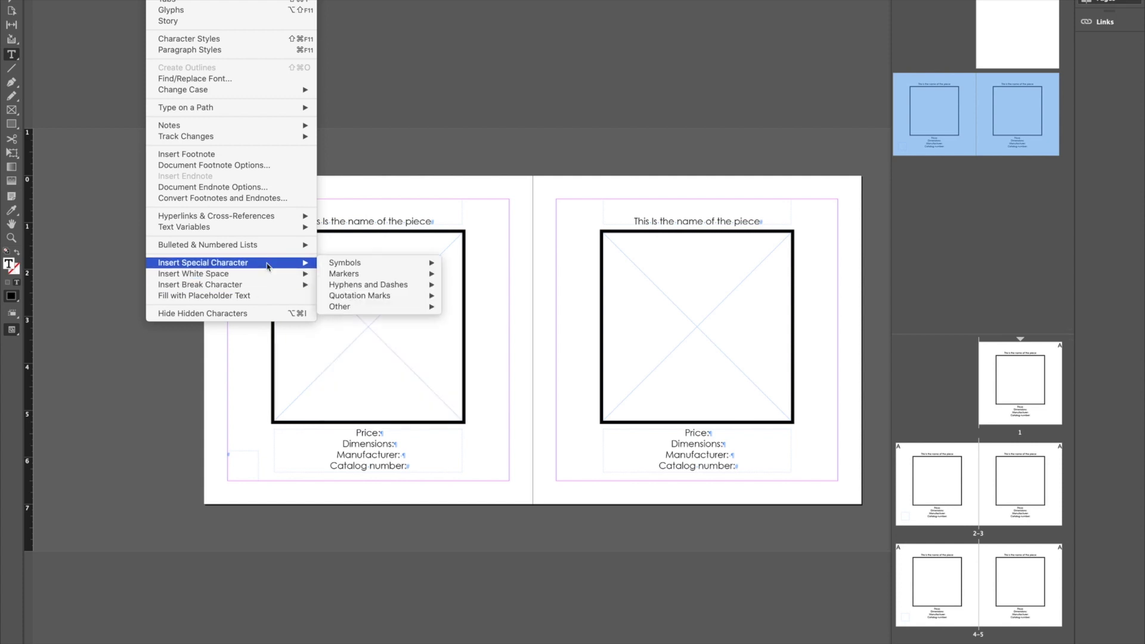
mouse_move(351, 270)
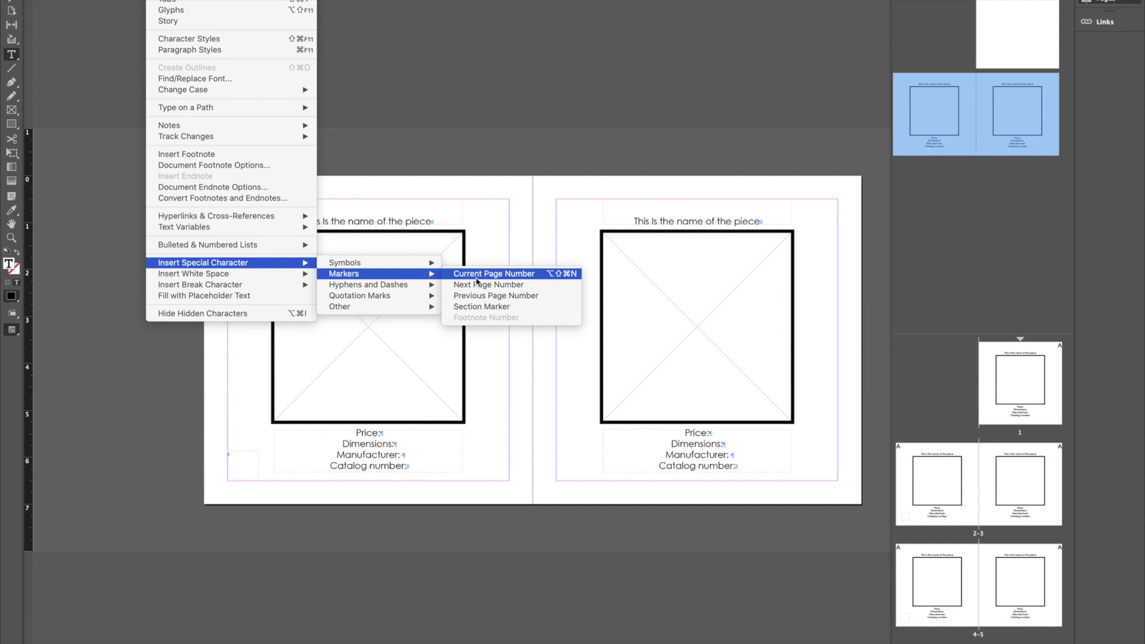
click(477, 275)
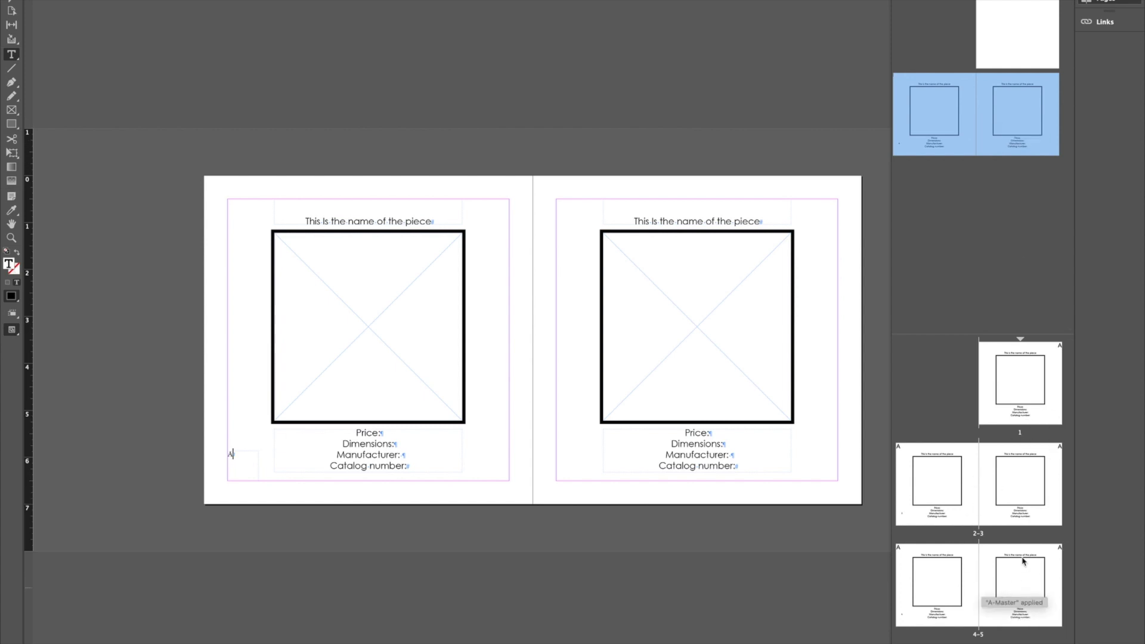
click(995, 607)
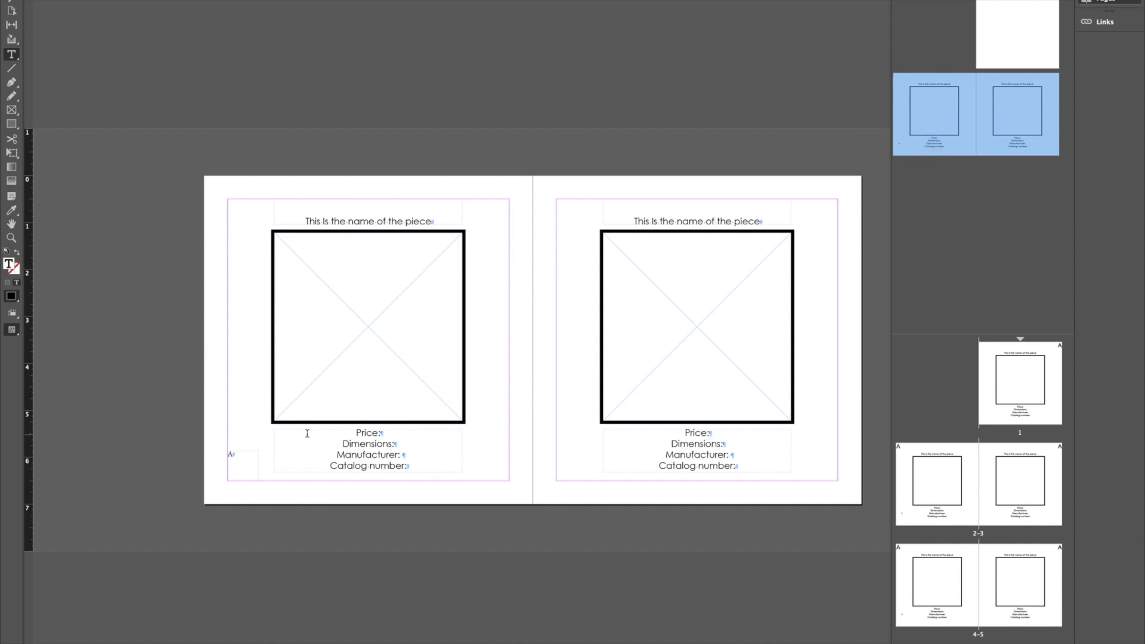
Copy the title's text formatting onto the page number marker with the Eyedropper tool
double_click(230, 455)
click(247, 460)
drag(238, 455, 211, 454)
click(9, 216)
click(373, 219)
Reduce the page number frame's height to about 0.32 in, keeping its lower edge on the margin
key(v)
click(256, 472)
drag(244, 454, 244, 469)
right_click(249, 478)
key(Escape)
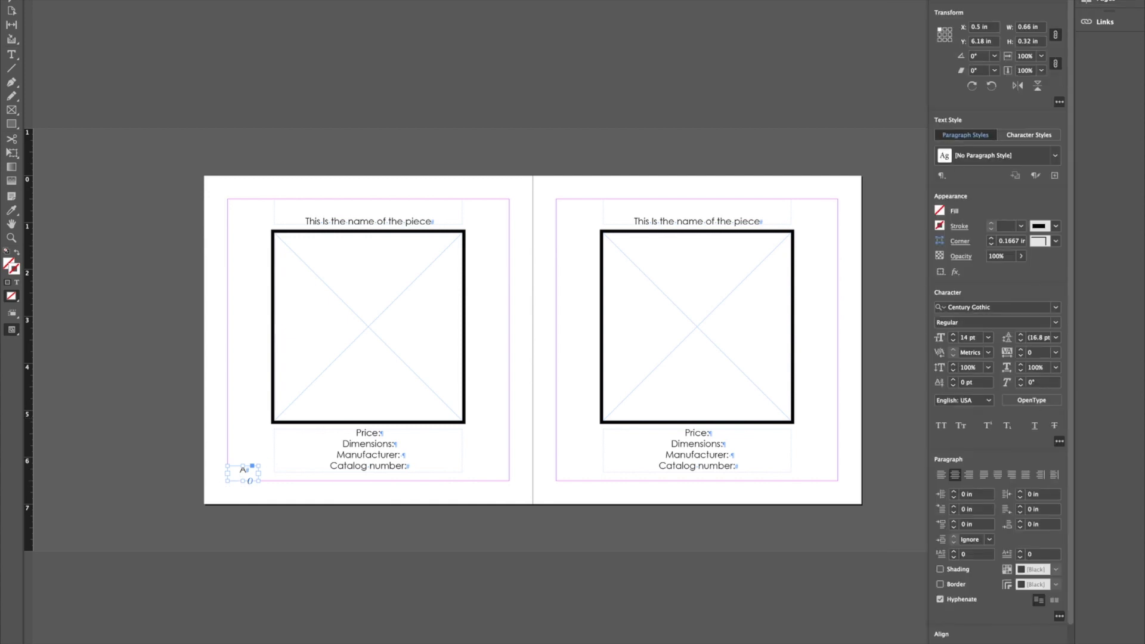
Set the page number frame's vertical justification to Bottom in the text frame options
scroll(1002, 639, down, 2)
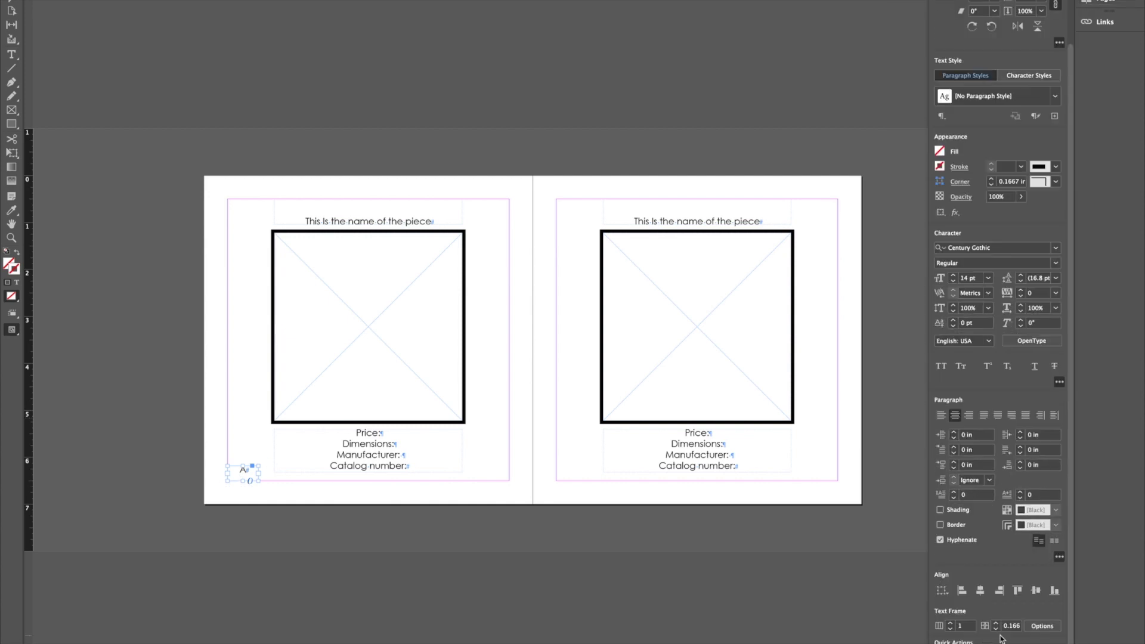
click(1053, 628)
click(417, 301)
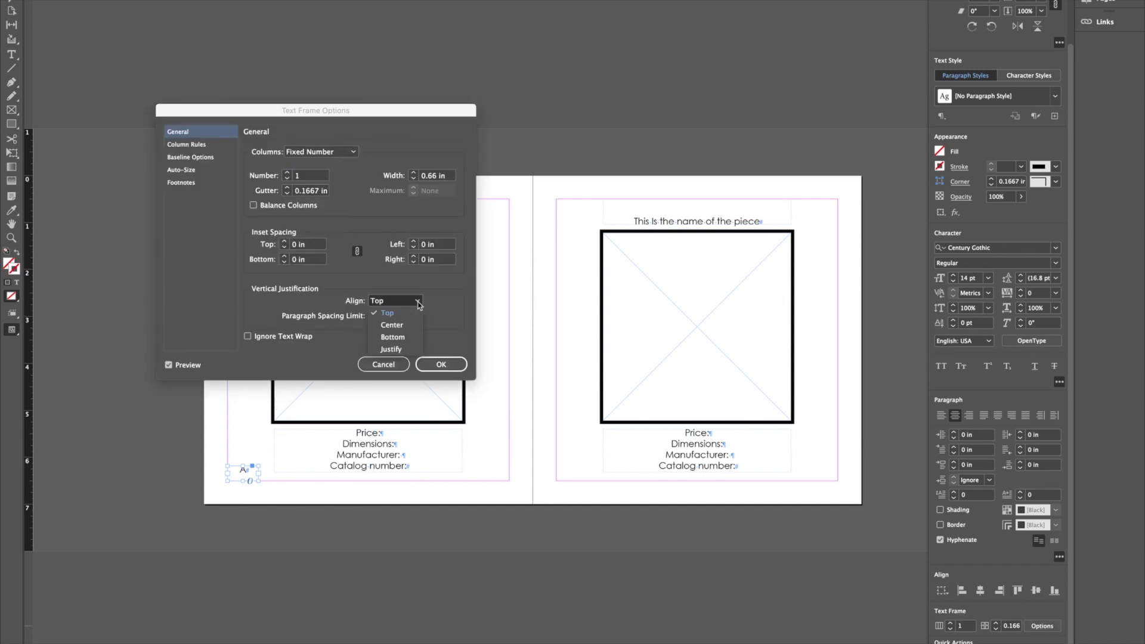
click(411, 337)
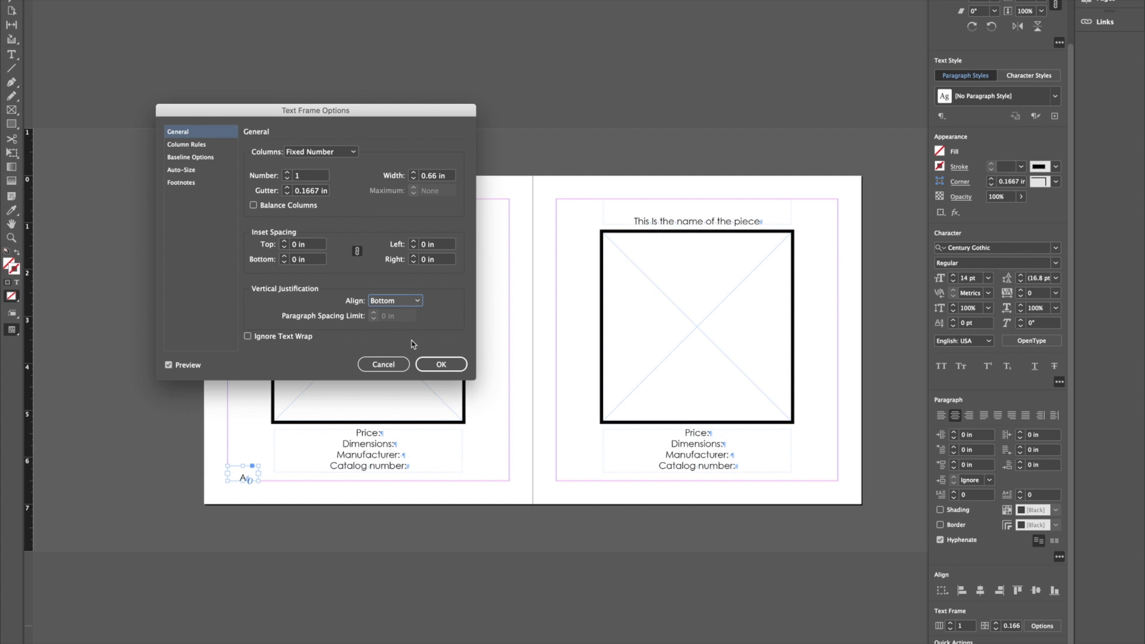
click(441, 365)
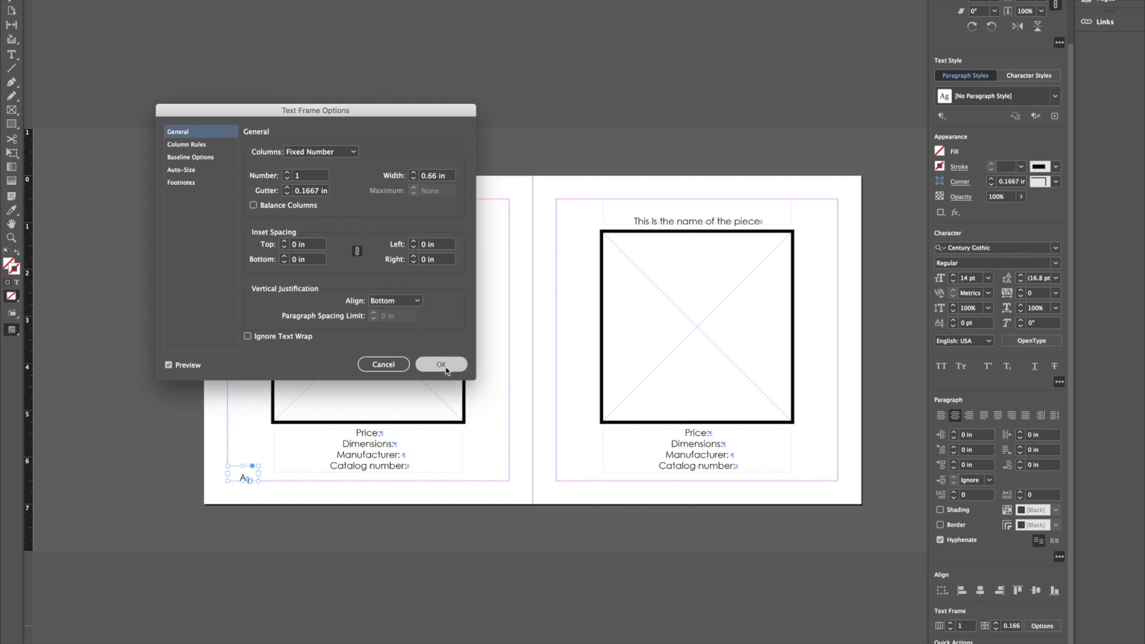
Left-align the page number and shrink its frame to about 0.26 by 0.18 in at the lower-left margin corner
double_click(250, 483)
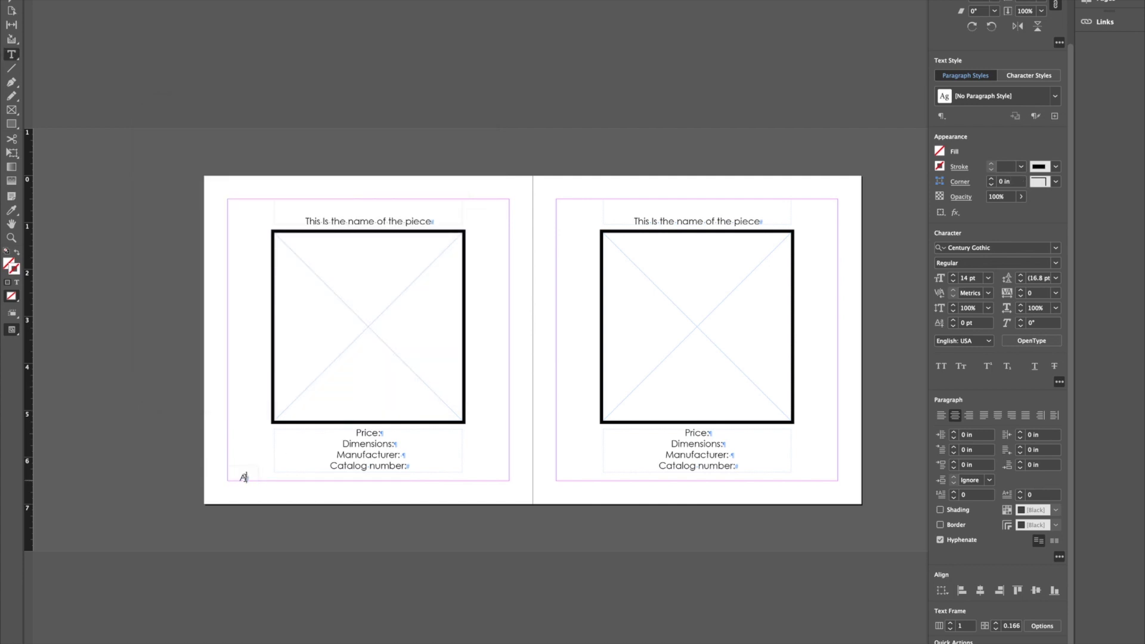
drag(251, 482, 212, 477)
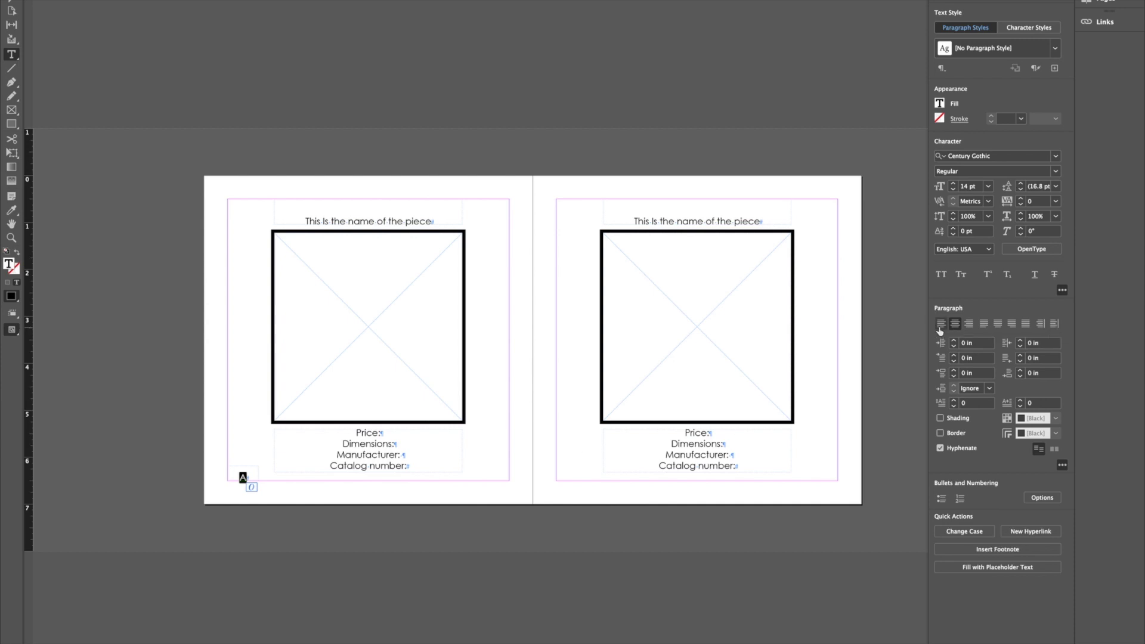
click(940, 325)
key(Escape)
drag(256, 478, 230, 468)
click(218, 462)
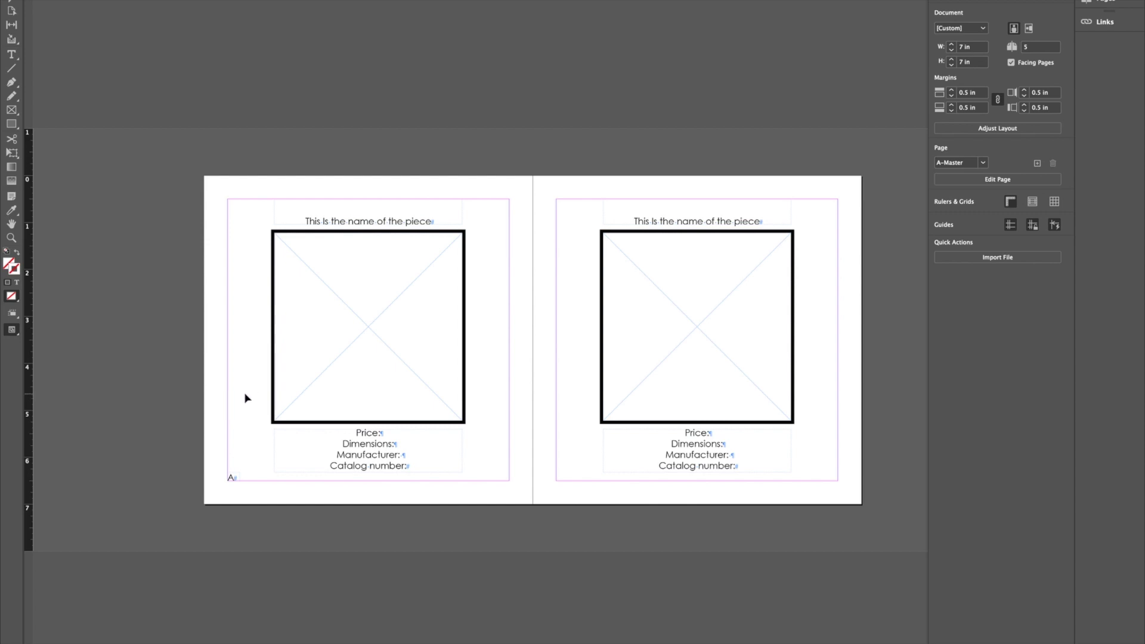
Duplicate the page number frame to the lower-right margin corner of the right master page
click(232, 477)
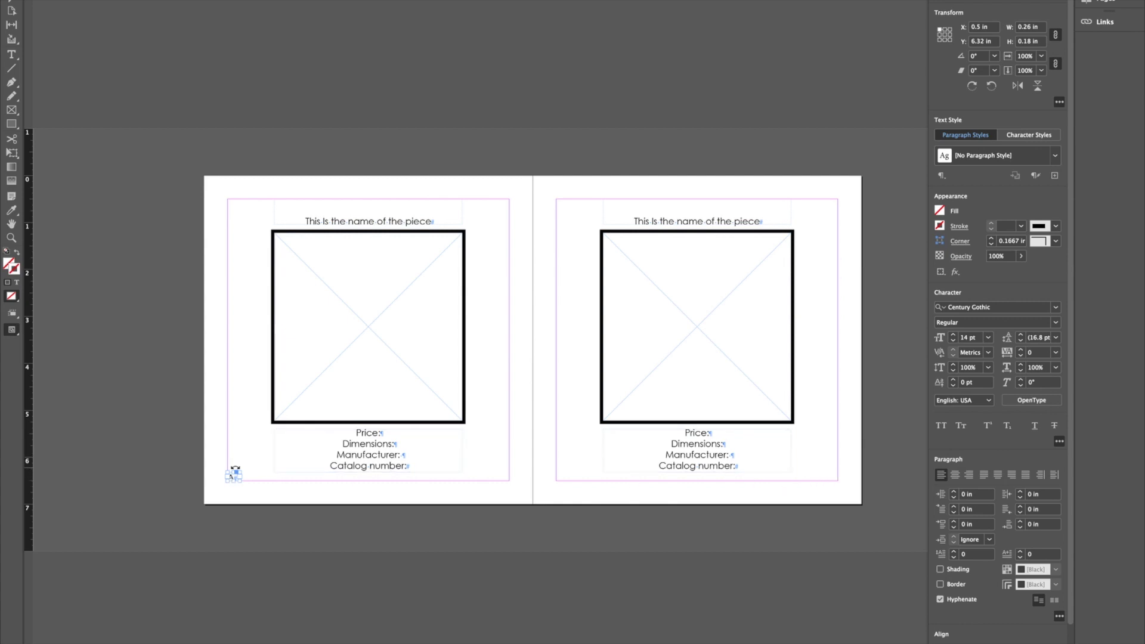
drag(234, 479, 835, 478)
click(843, 495)
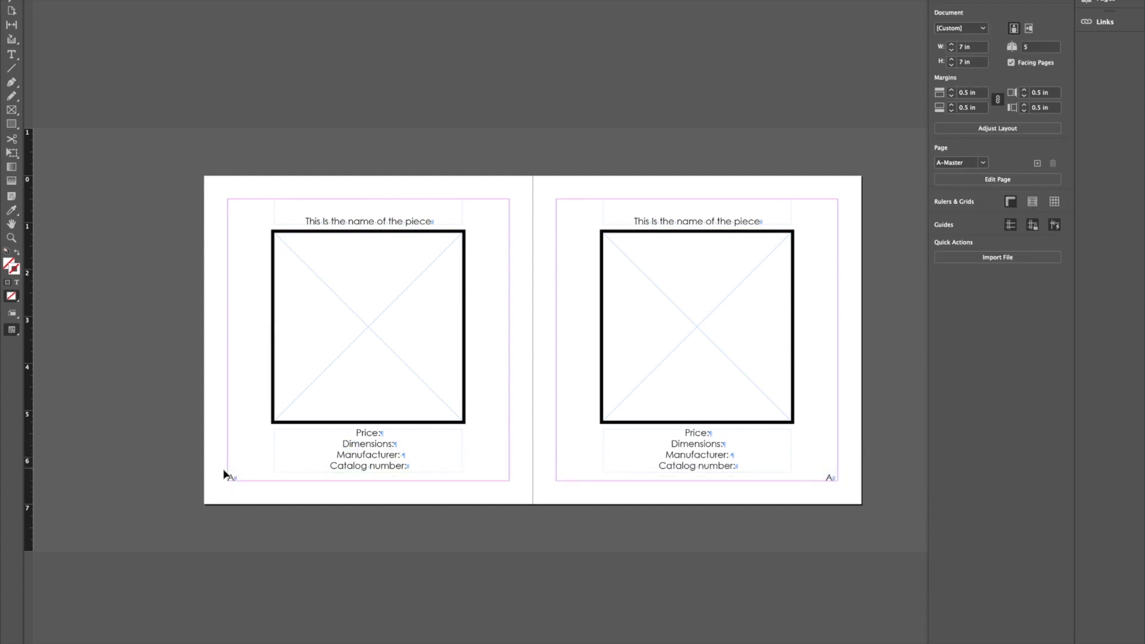
Right-align the page number on the right master page
key(t)
click(835, 479)
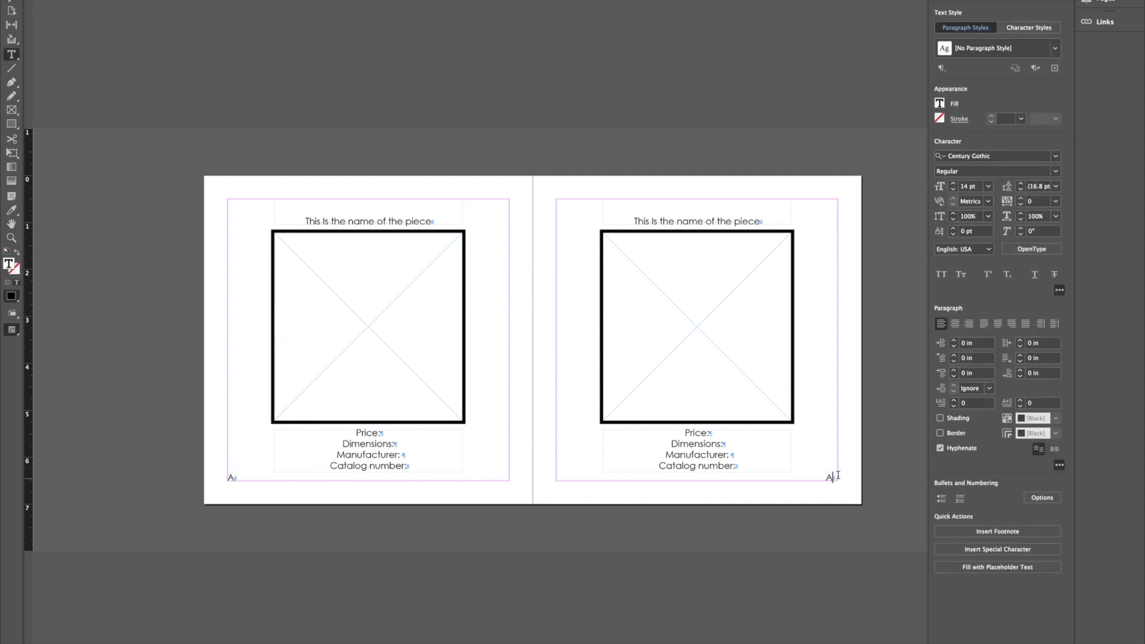
click(969, 325)
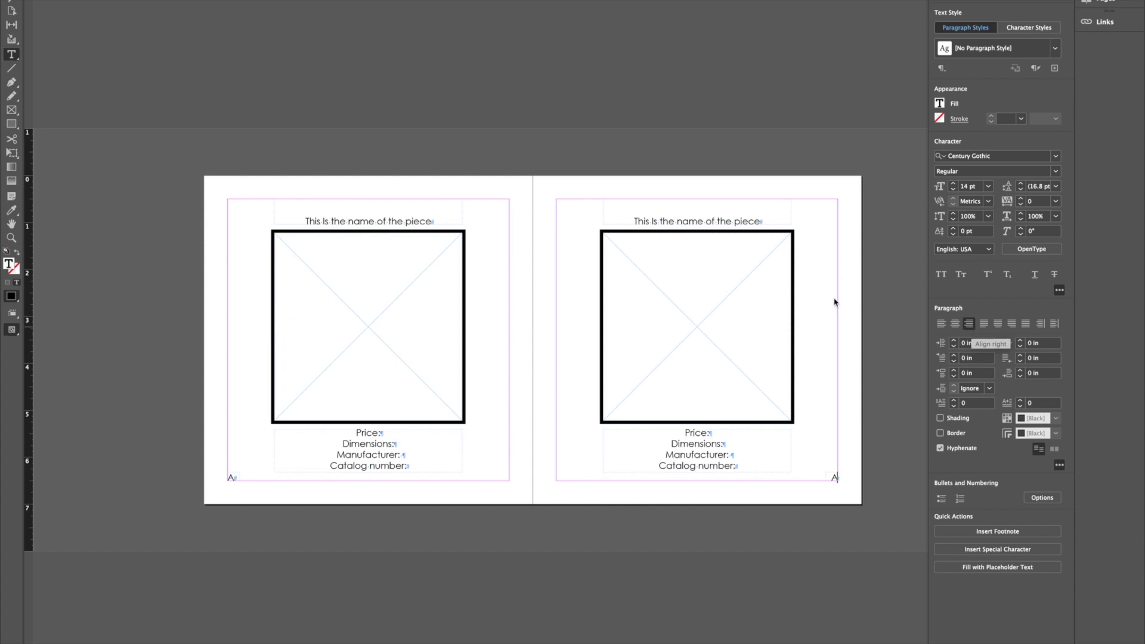
key(Escape)
click(483, 143)
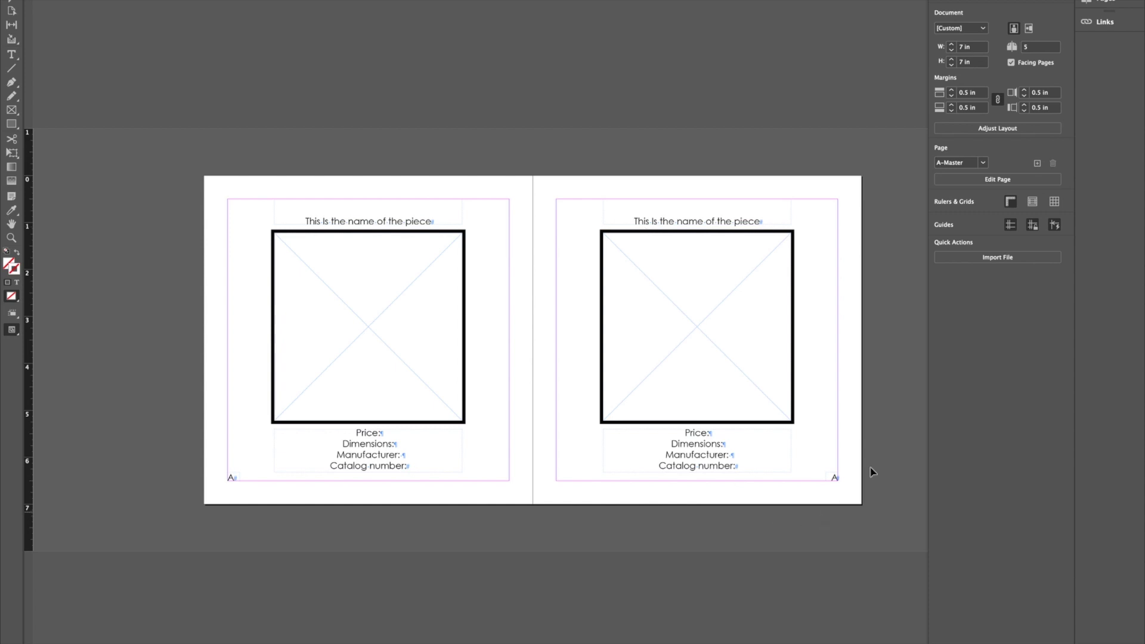
Open page 1 and examine the page numbers on the document pages
click(1099, 5)
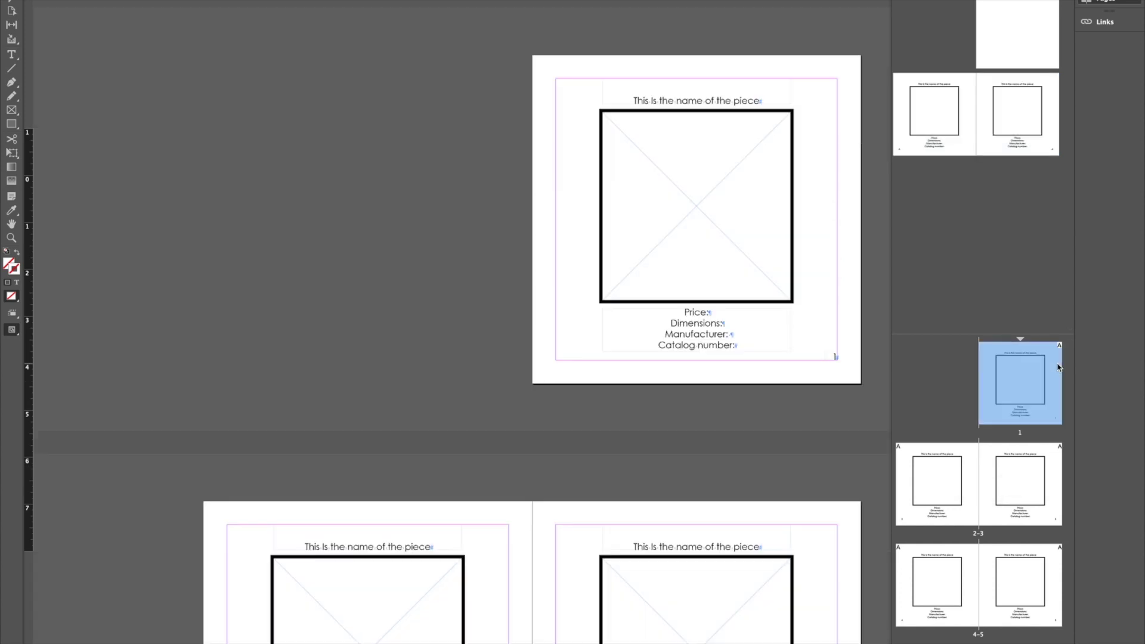
double_click(1058, 368)
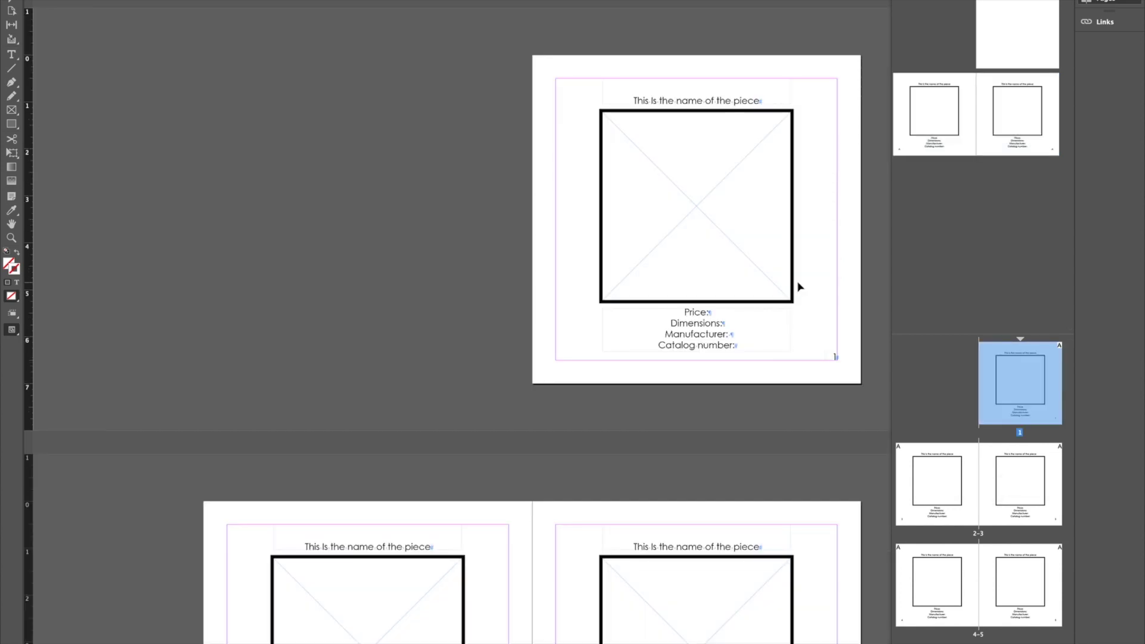
double_click(1034, 349)
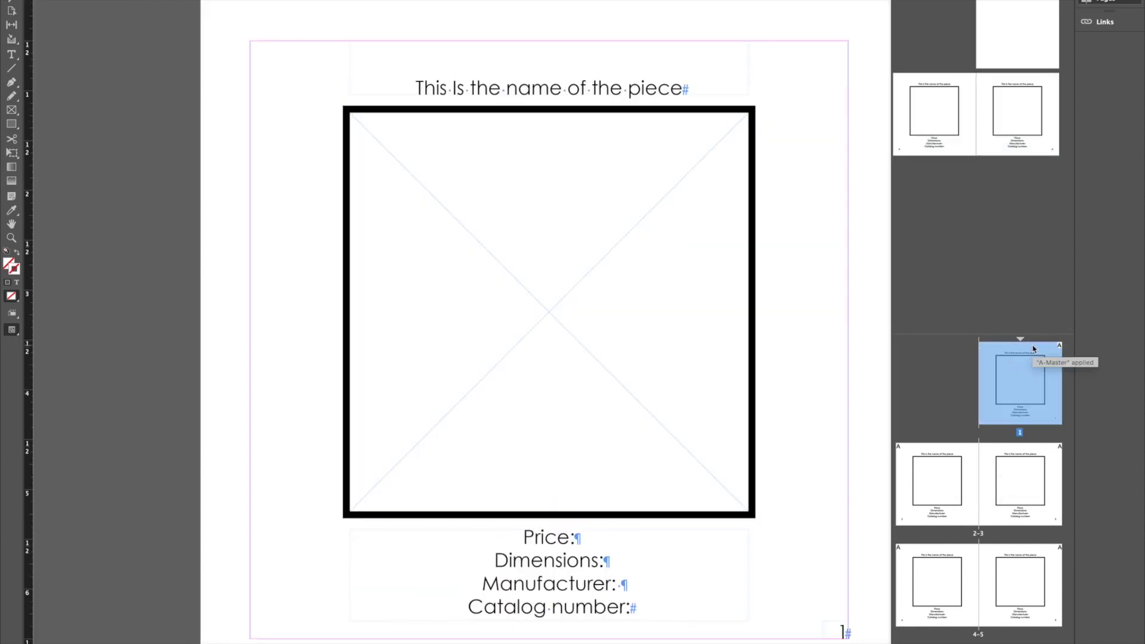
key(super+minus)
key(super+minus)
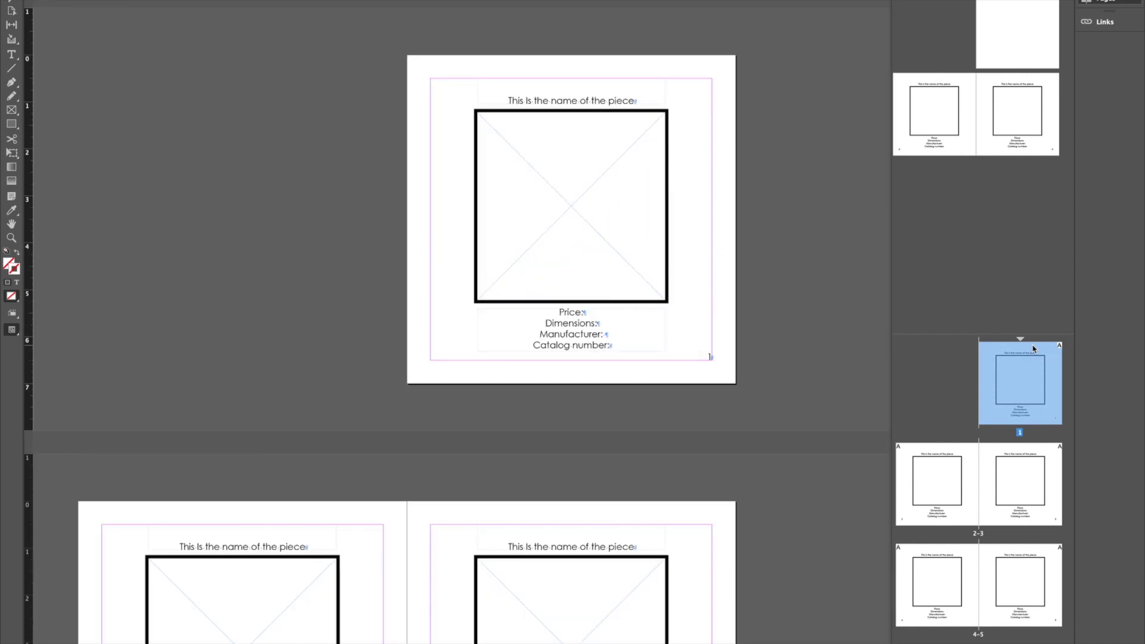
scroll(862, 344, down, 9)
scroll(862, 344, up, 9)
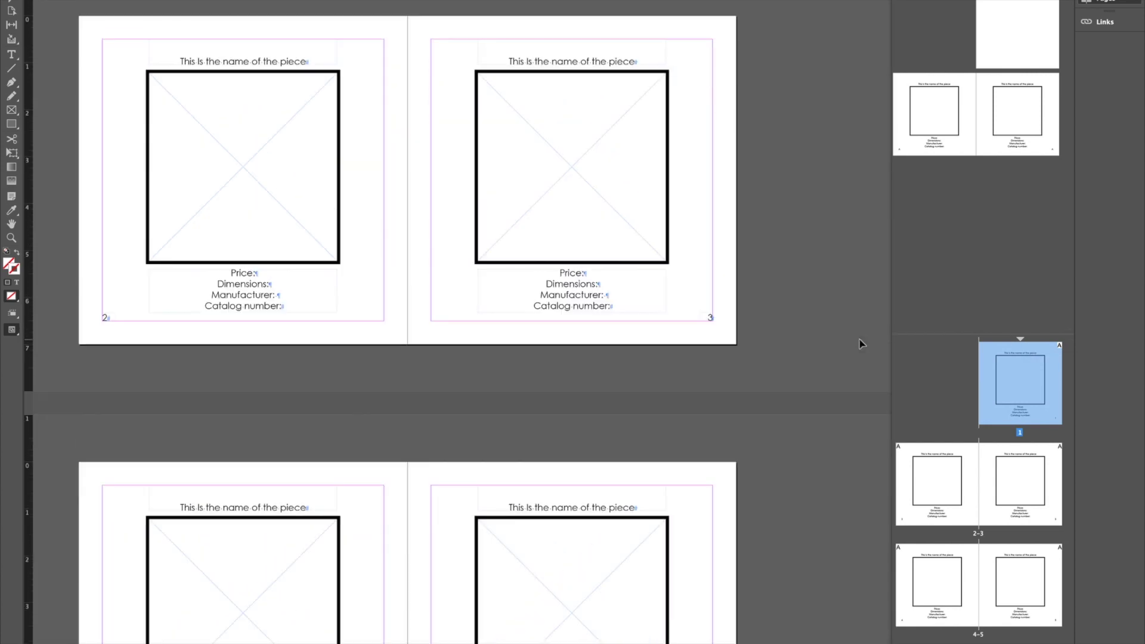
Apply the [None] master to page 1 and to both pages of the 2–3 spread
scroll(629, 410, down, 1)
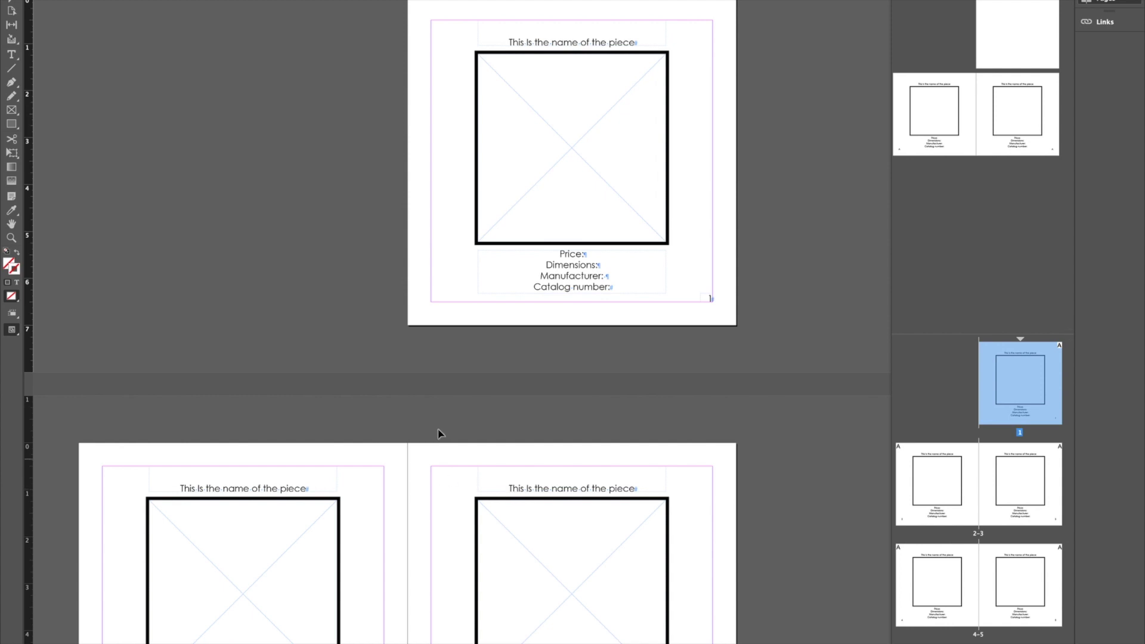
click(977, 254)
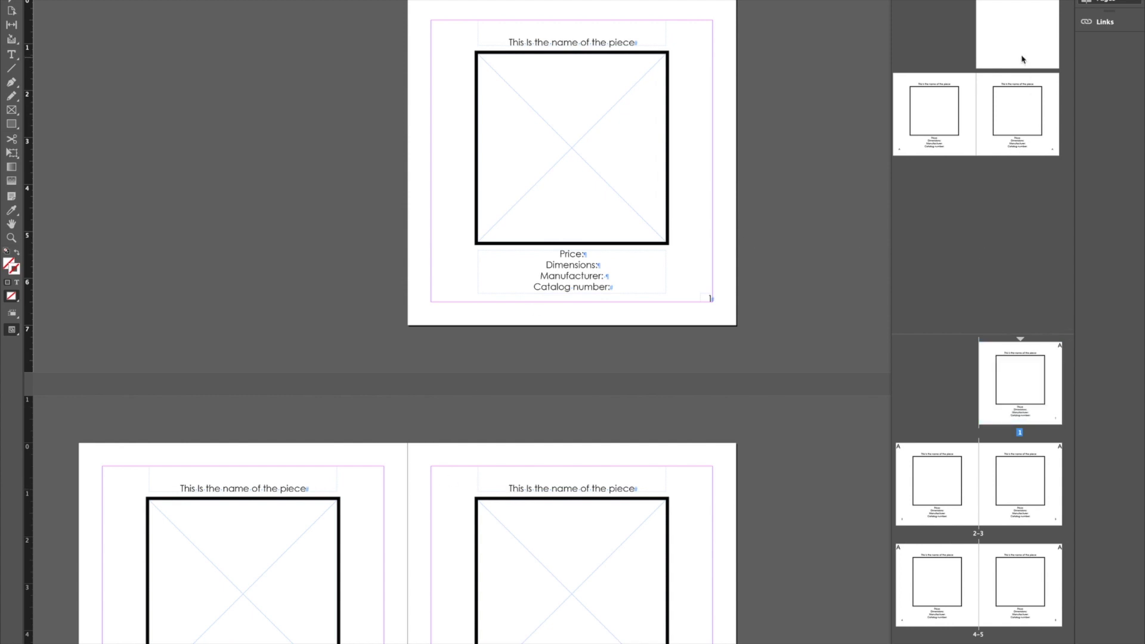
click(1015, 35)
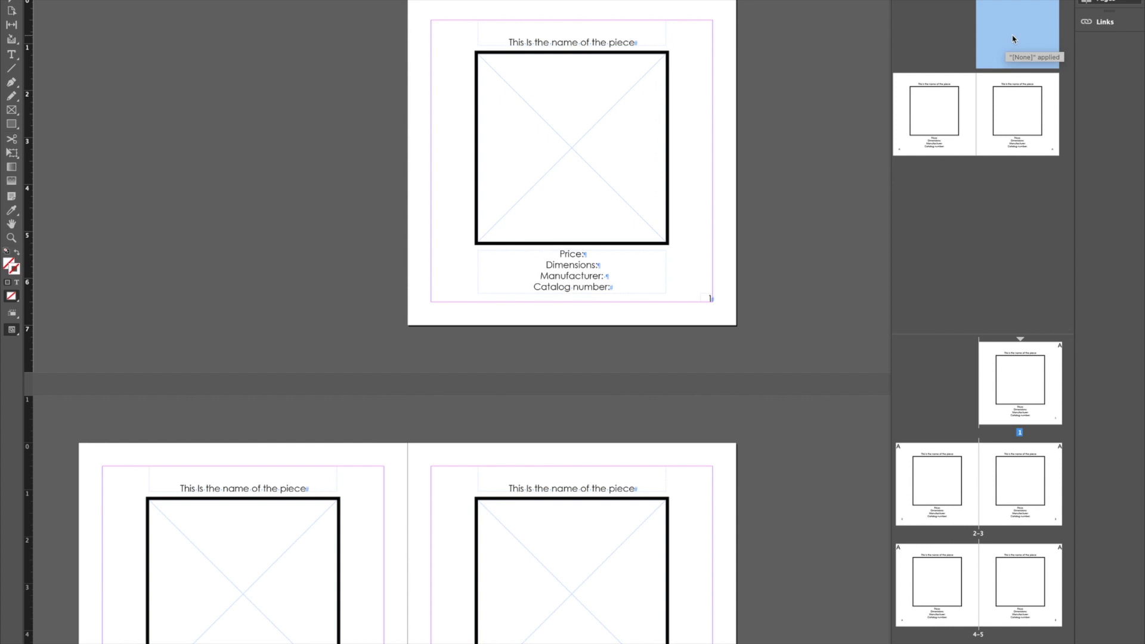
drag(1020, 25, 1010, 362)
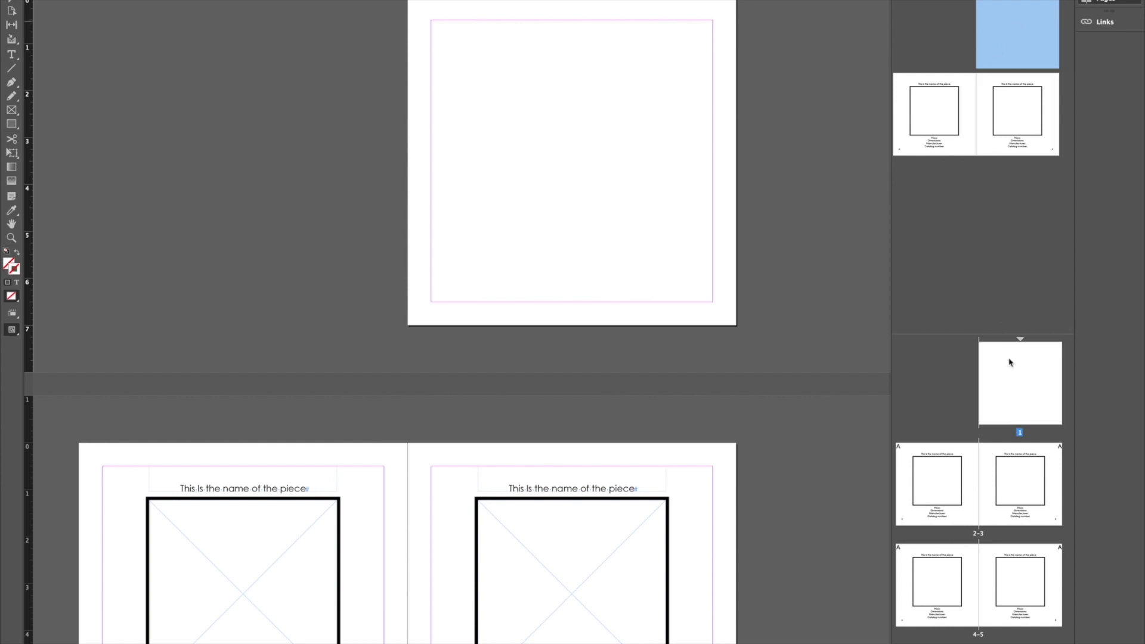
drag(982, 61, 935, 456)
drag(1003, 12, 1007, 484)
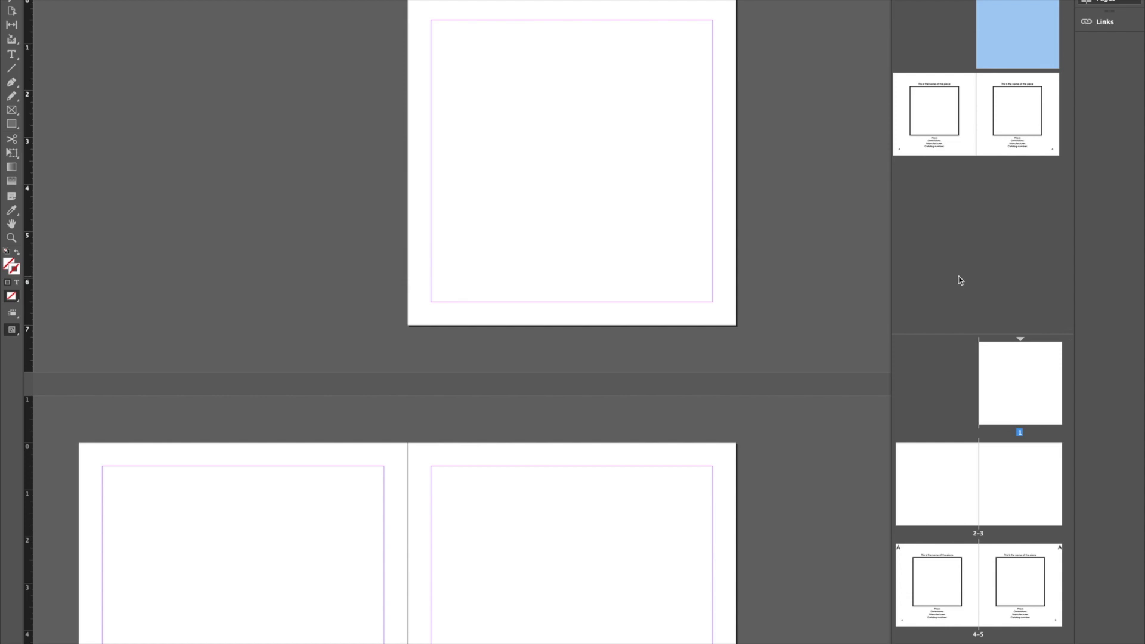
Try applying only the left A-Master page to page 2, and undo it
scroll(665, 448, down, 10)
scroll(358, 358, up, 1)
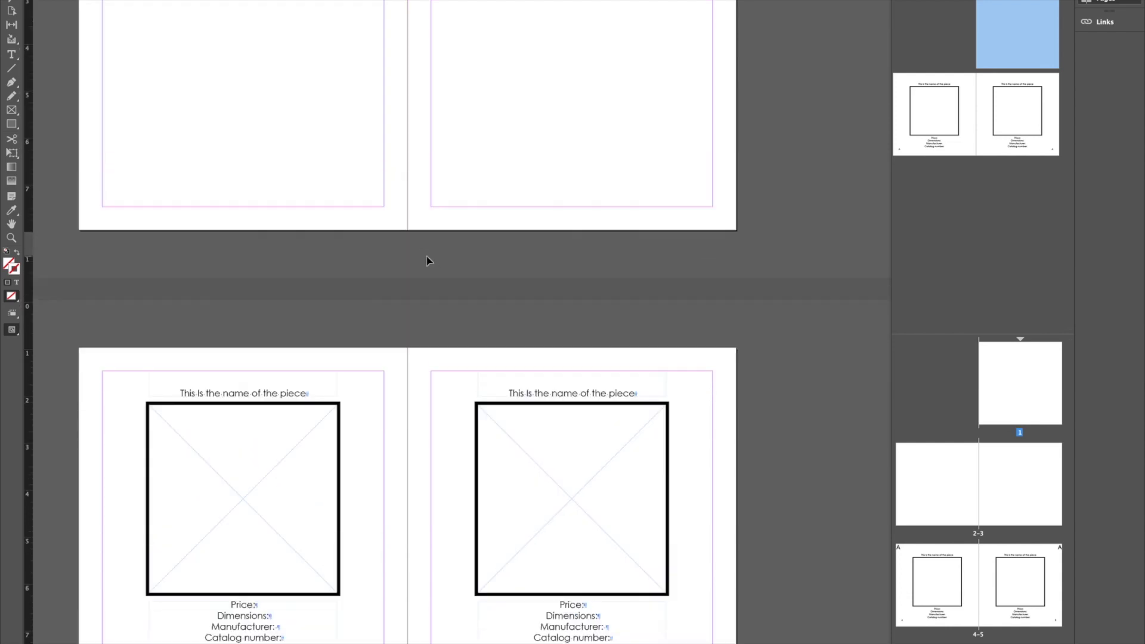
scroll(394, 226, up, 3)
click(448, 193)
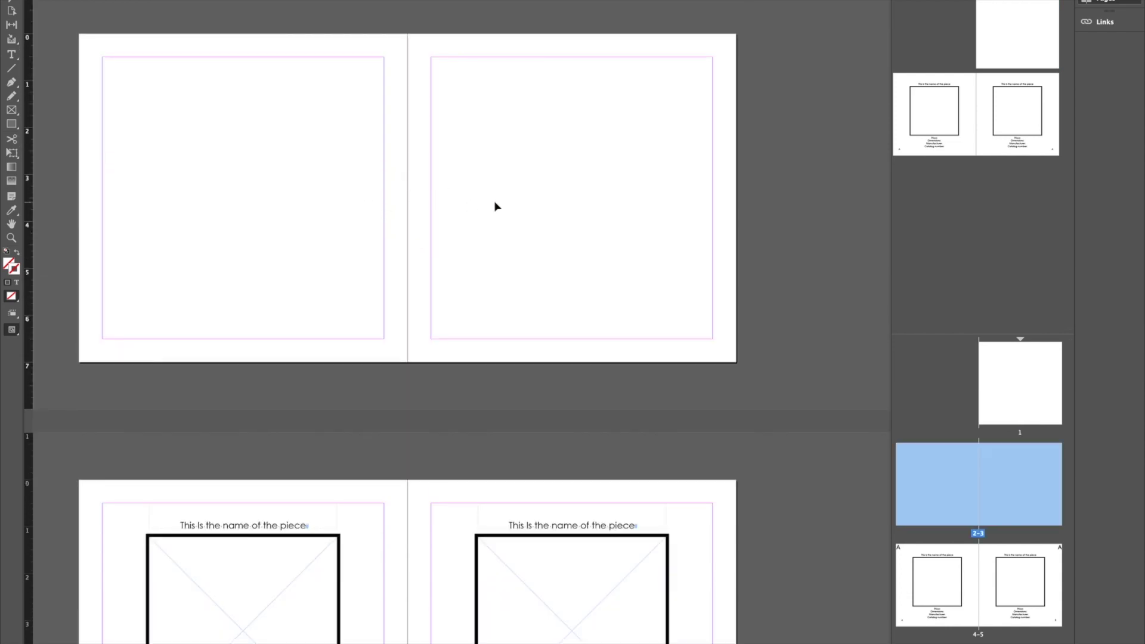
click(979, 197)
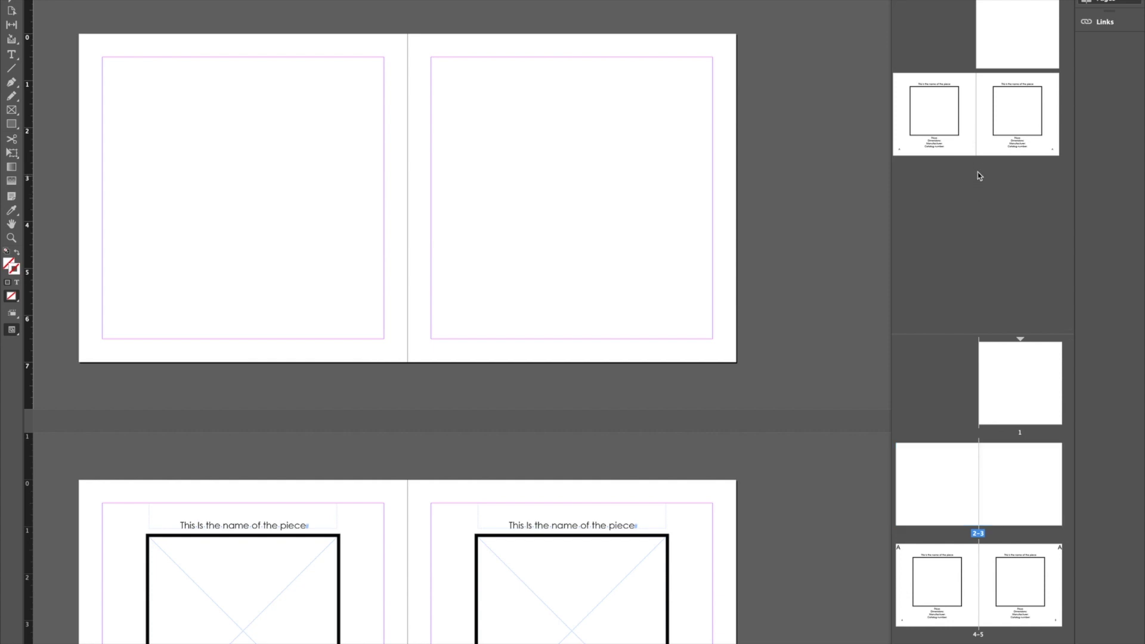
click(976, 124)
drag(966, 127, 939, 493)
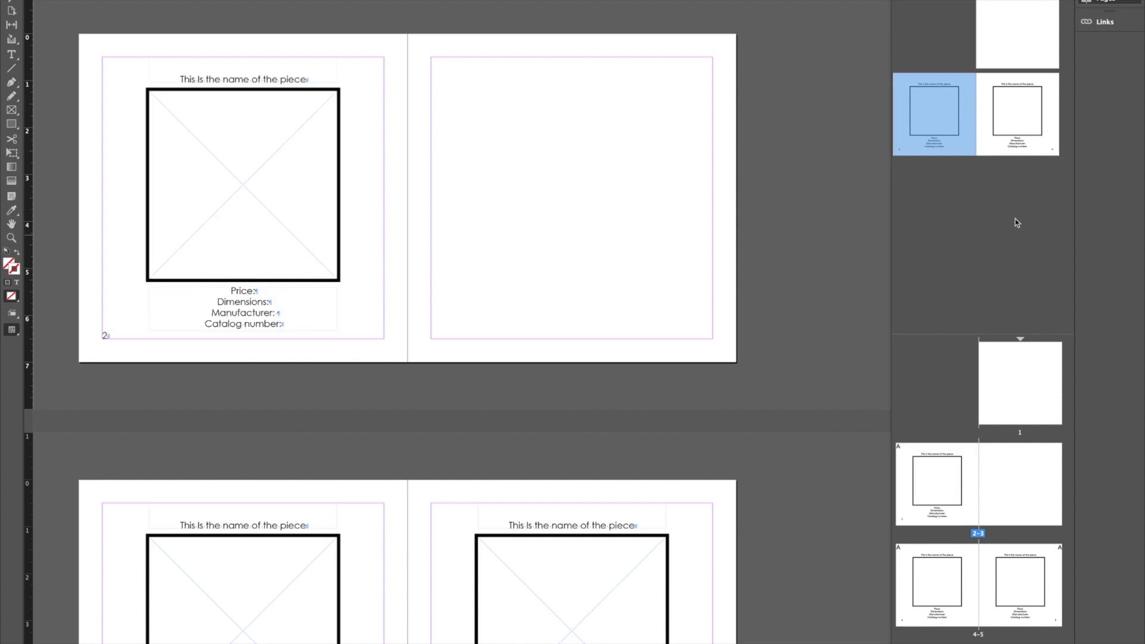
key(ctrl+z)
Select both A-Master pages and try adding them together at the blank 2–3 spread
click(1006, 153)
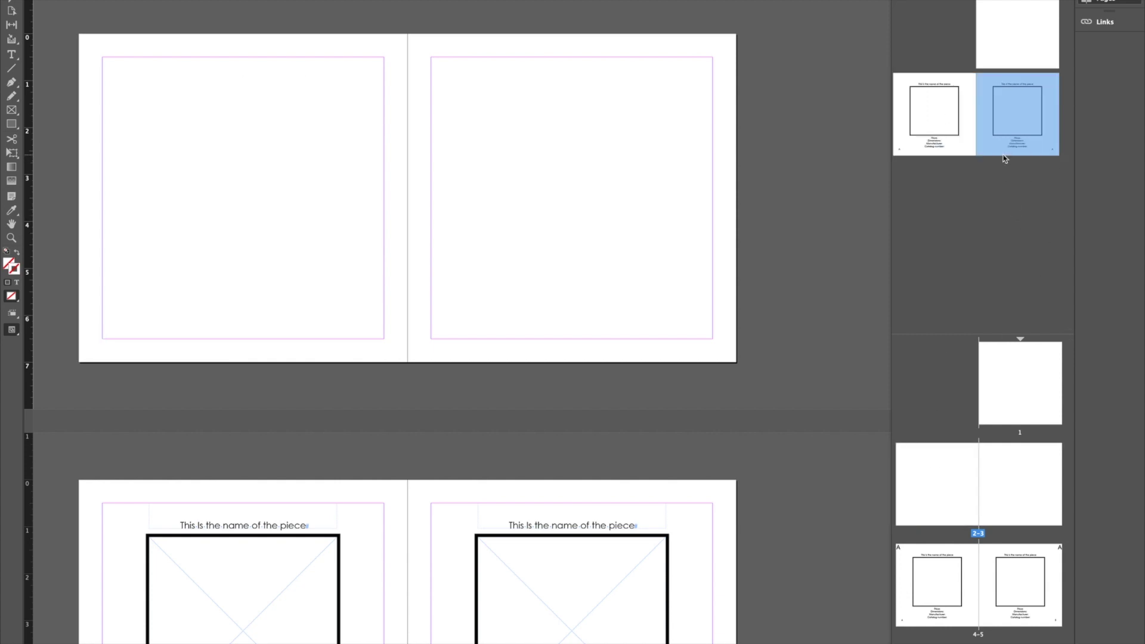
shift+click(973, 152)
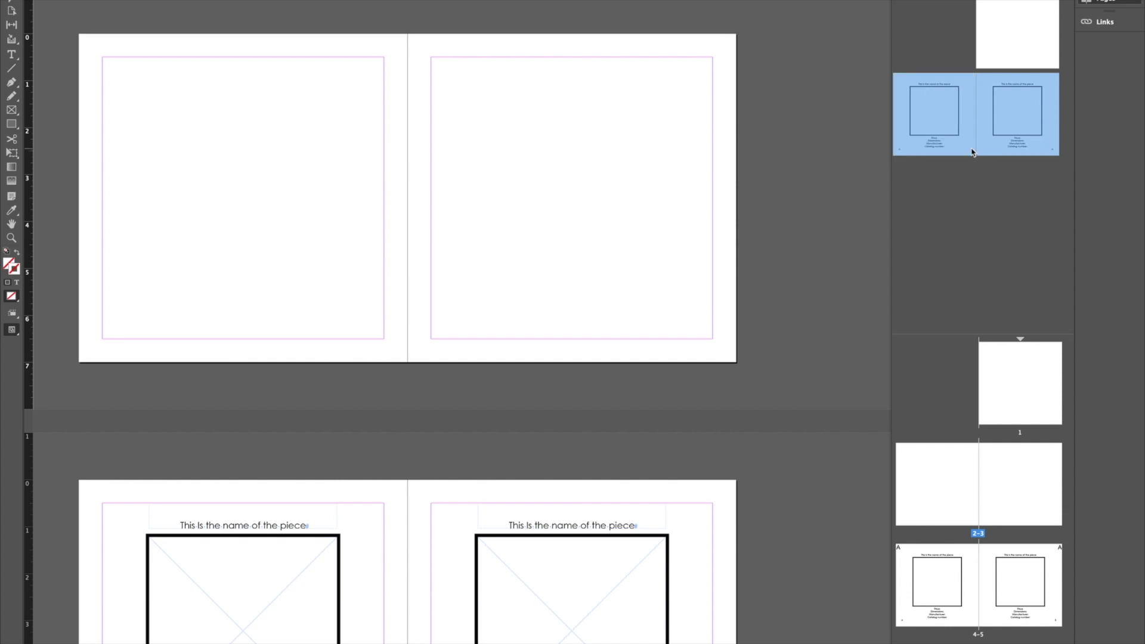
click(1000, 188)
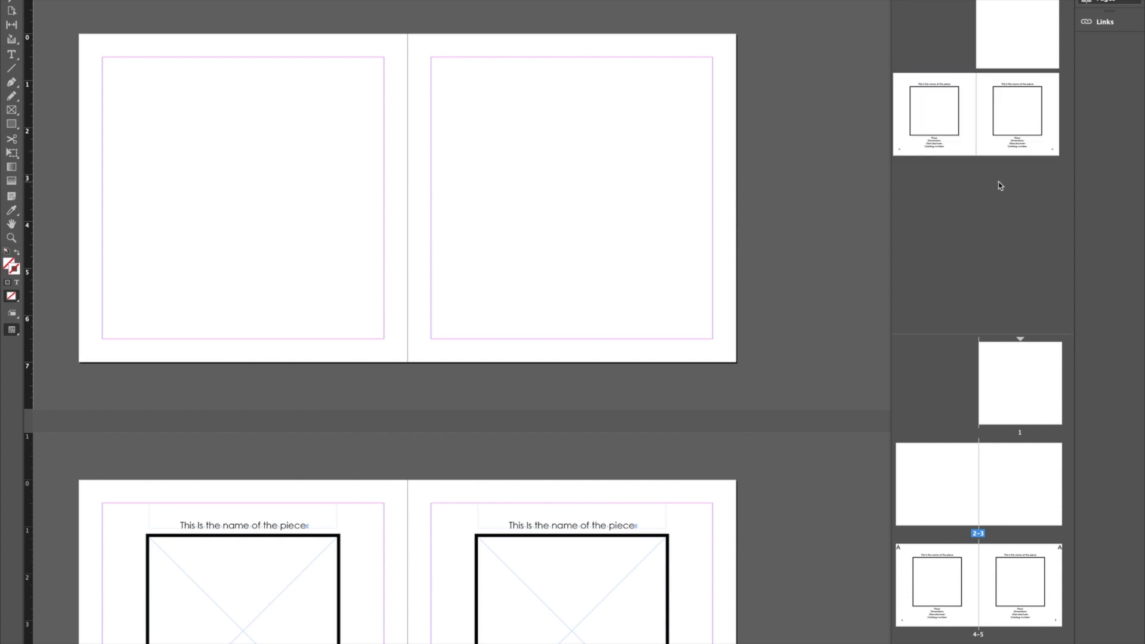
click(995, 150)
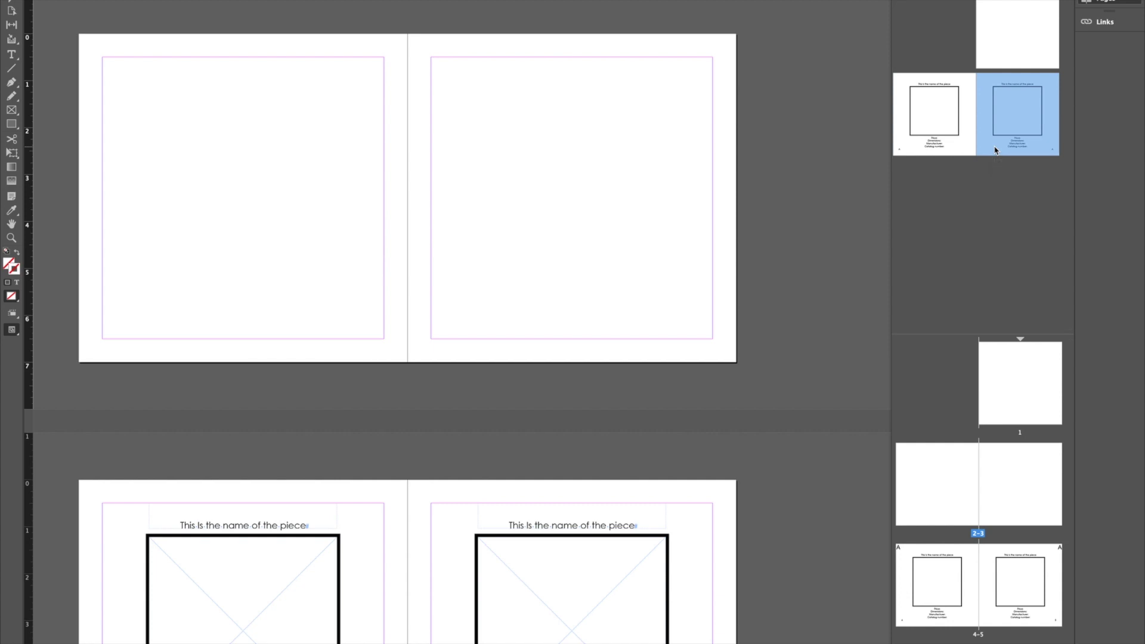
shift+click(962, 150)
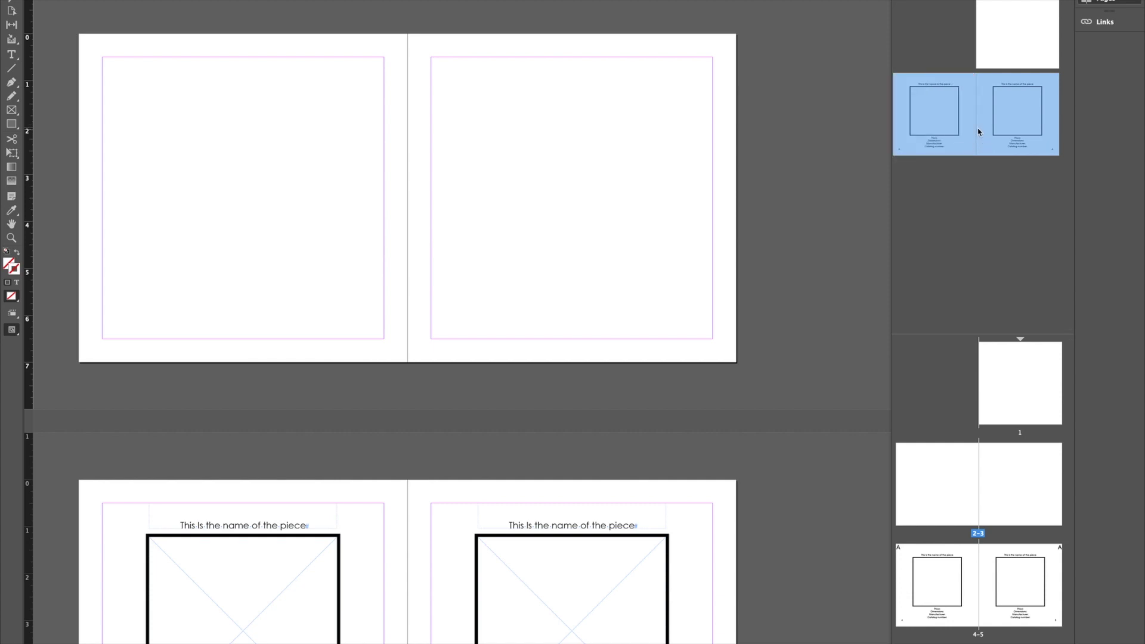
drag(969, 222, 979, 536)
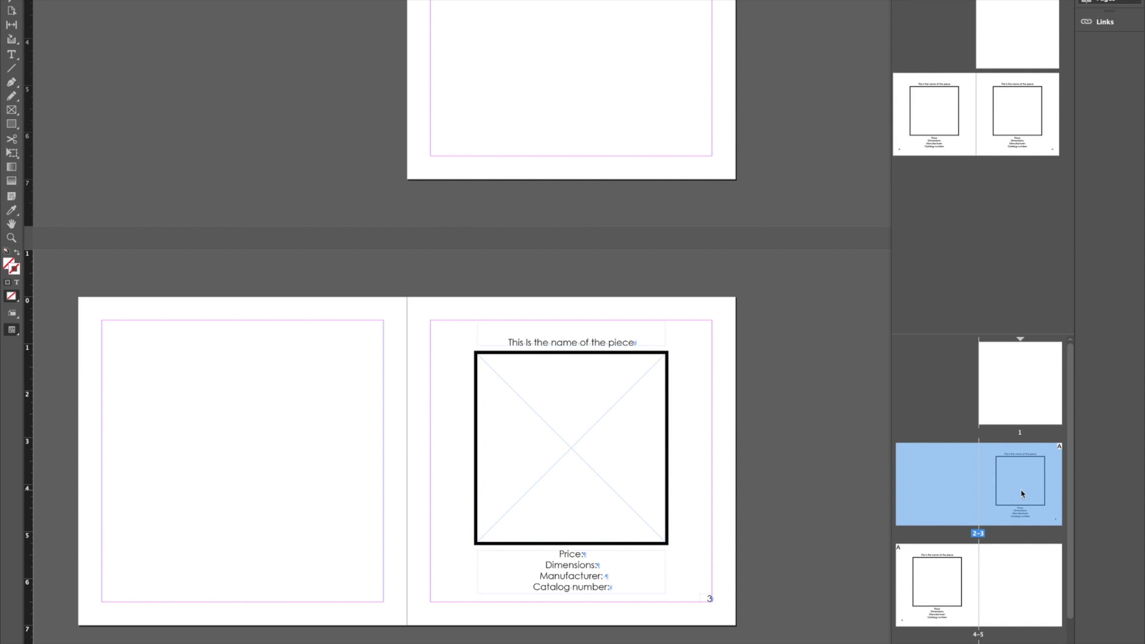
click(996, 160)
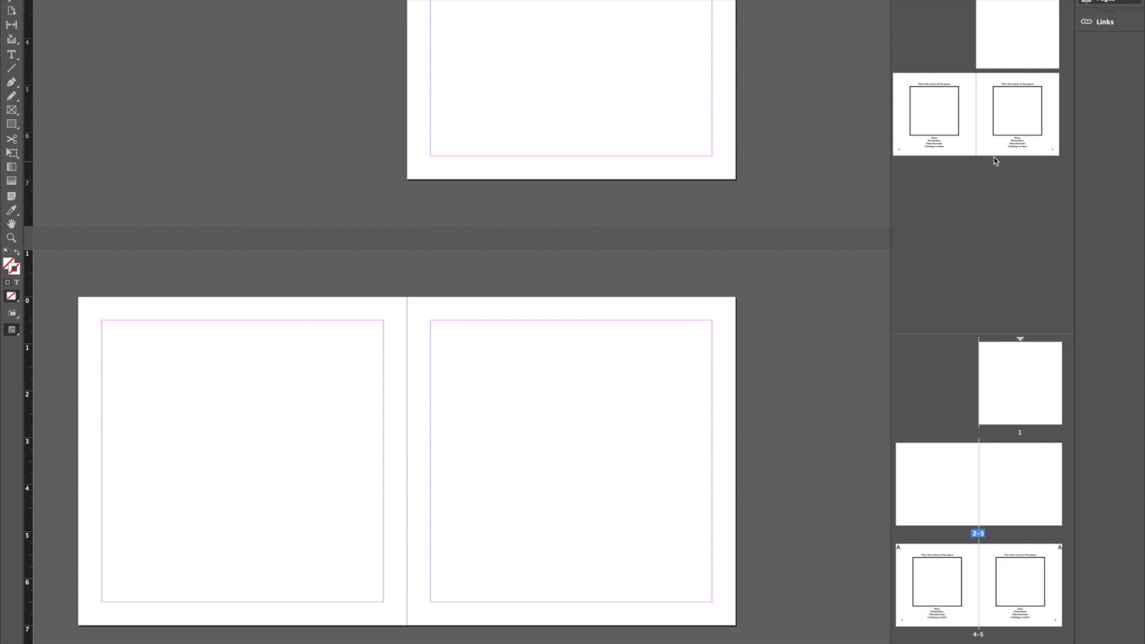
Widen the page thumbnail area, try inserting the full A-Master spread below pages 2–3, and undo the insertion
click(972, 134)
shift+click(978, 133)
drag(979, 133, 980, 529)
click(954, 152)
shift+click(994, 150)
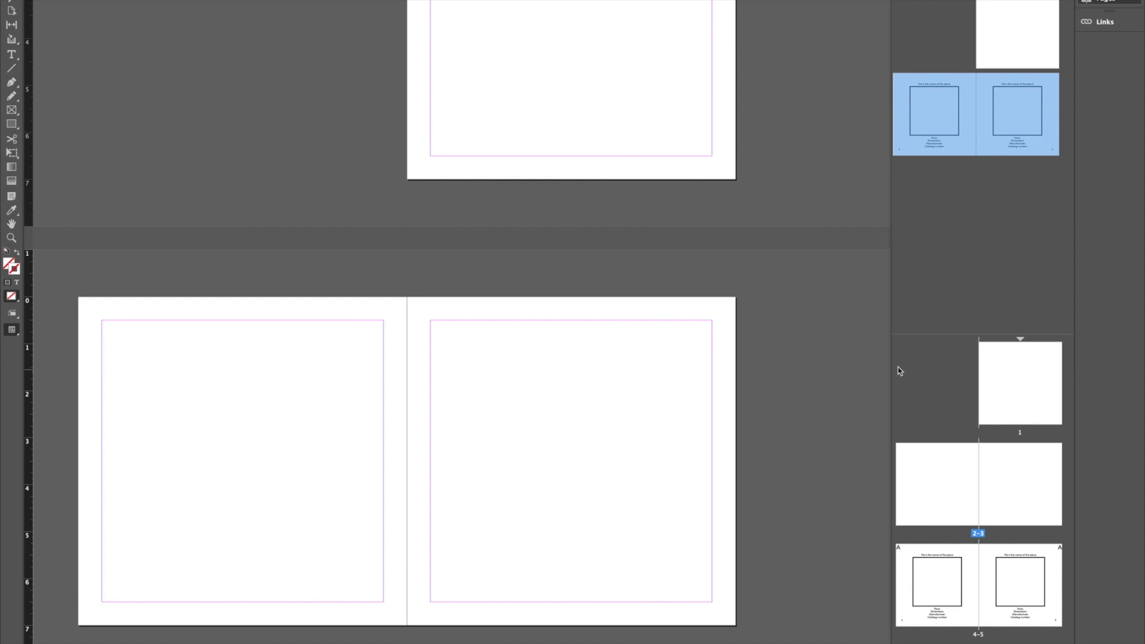
drag(889, 364, 870, 363)
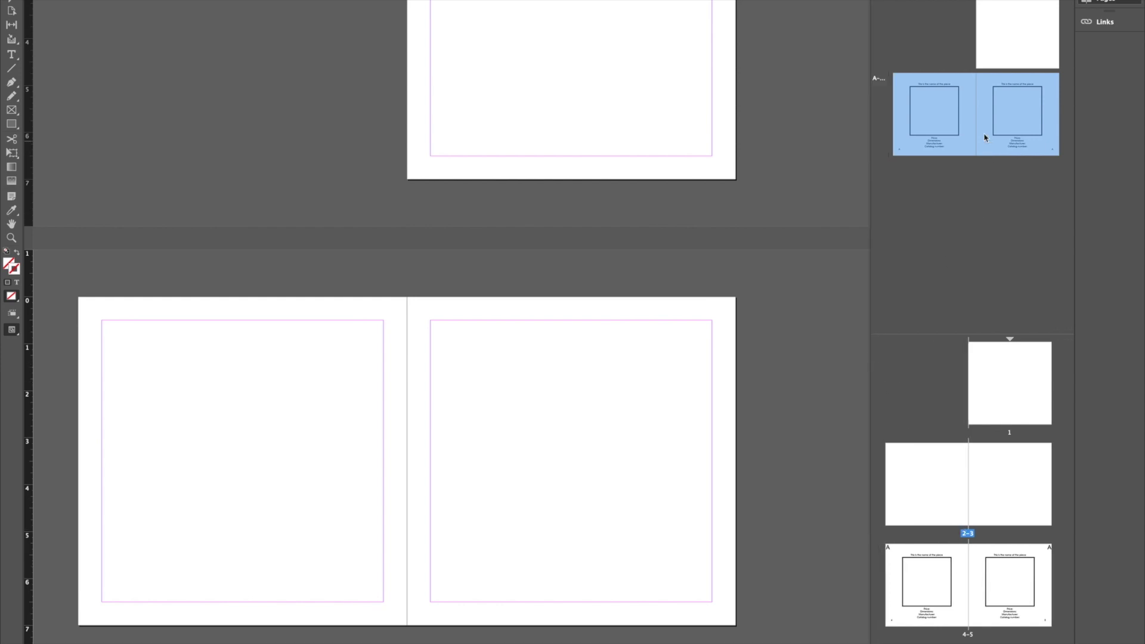
drag(957, 127, 966, 537)
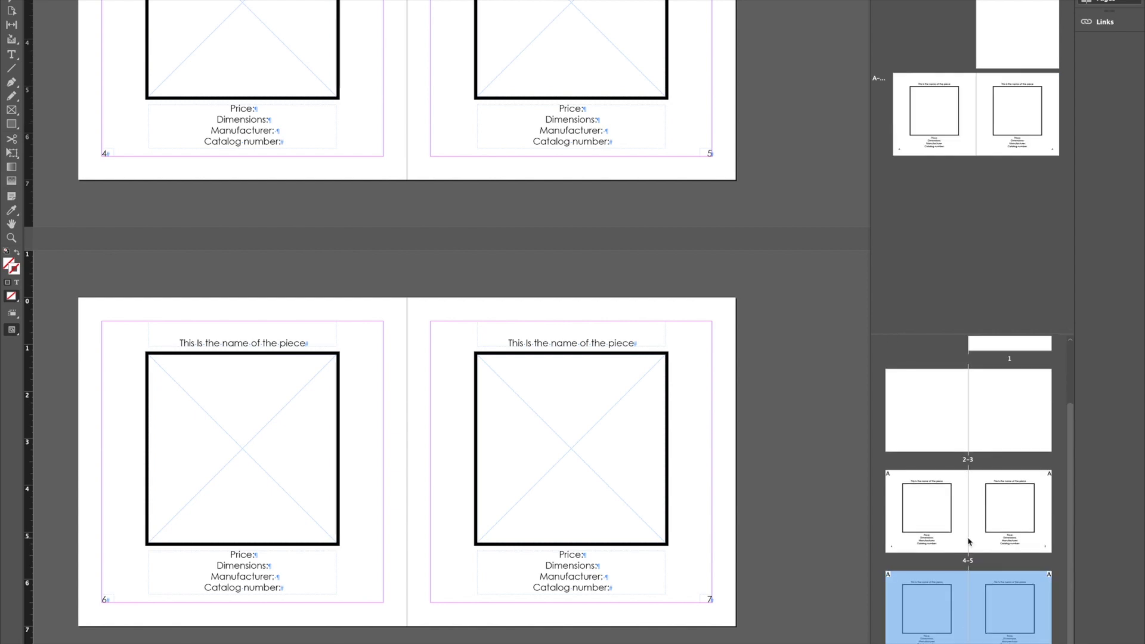
key(ctrl+z)
Insert a new two-page spread based on both A-Master pages directly after the blank 2–3 spread
click(979, 154)
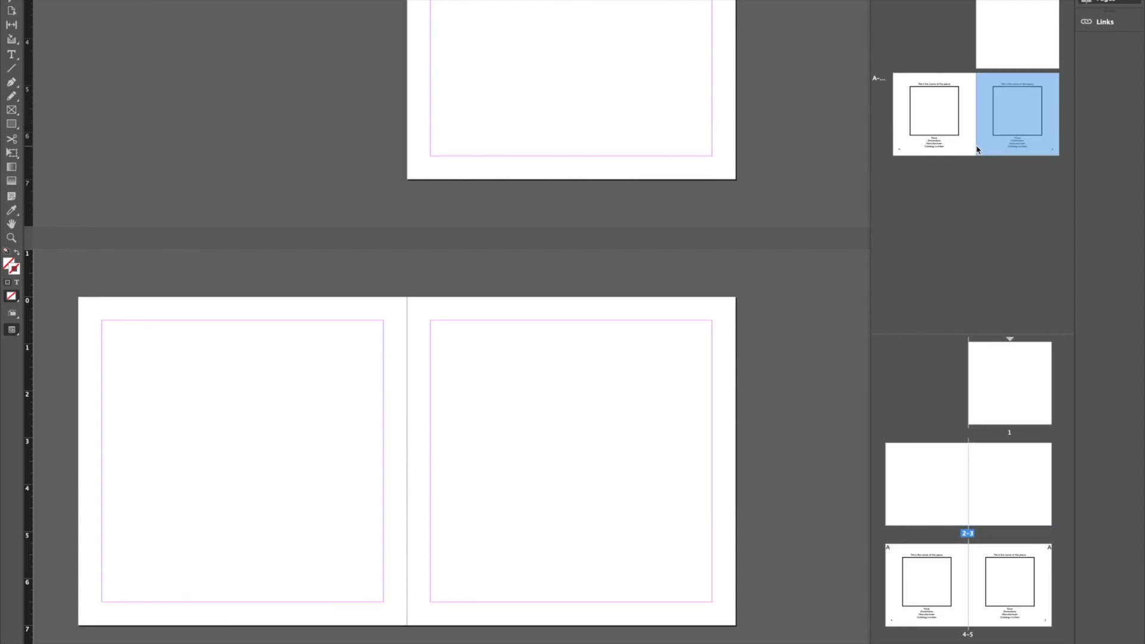
shift+click(971, 152)
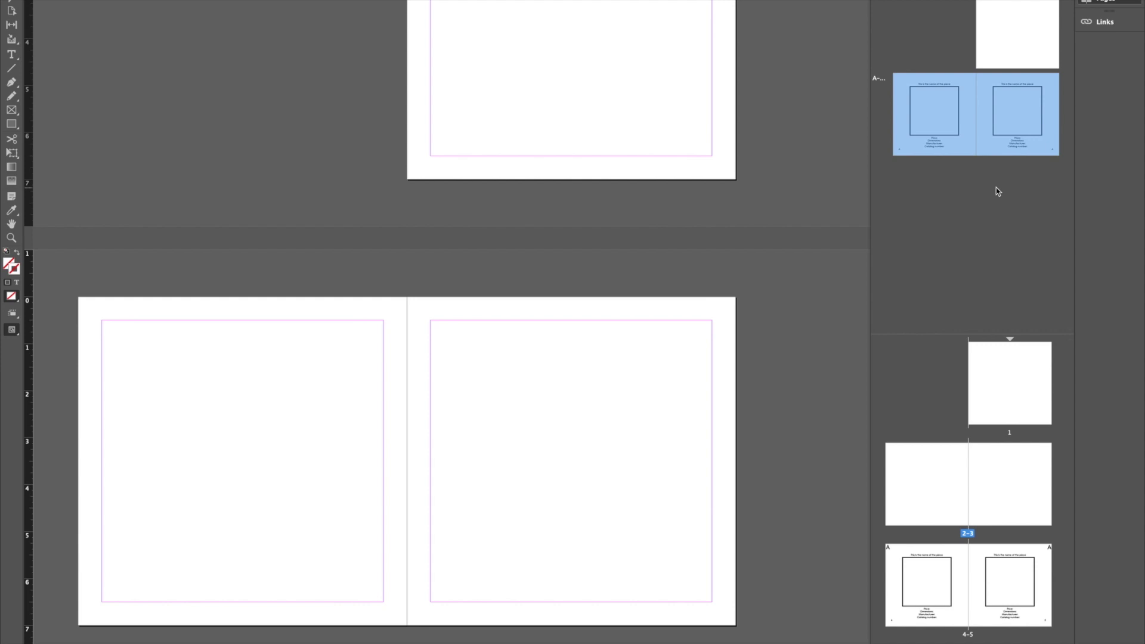
drag(984, 148, 969, 537)
drag(969, 537, 969, 537)
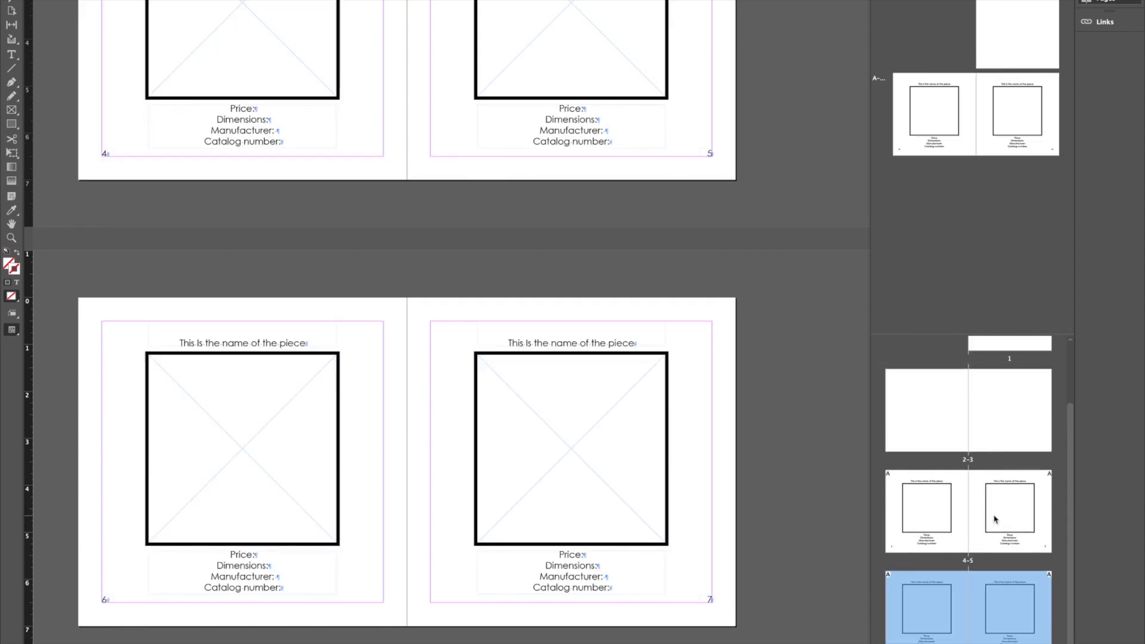
Examine the booklet's full sequence of spreads, including the blank opening pages and the template spread 4–5
scroll(995, 518, up, 2)
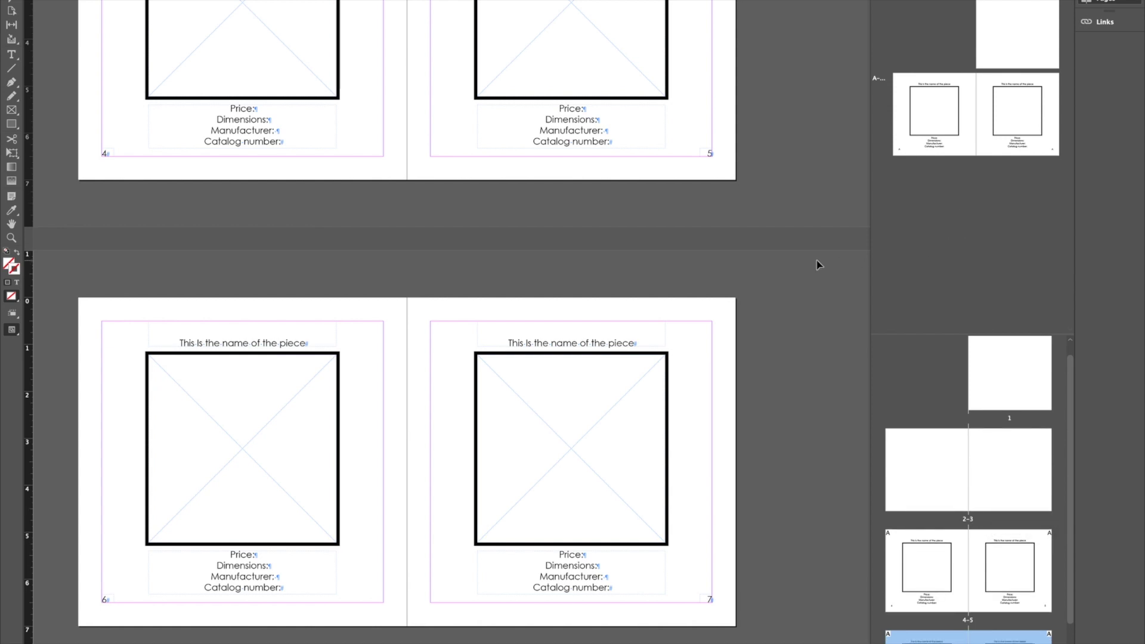
scroll(819, 265, down, 1)
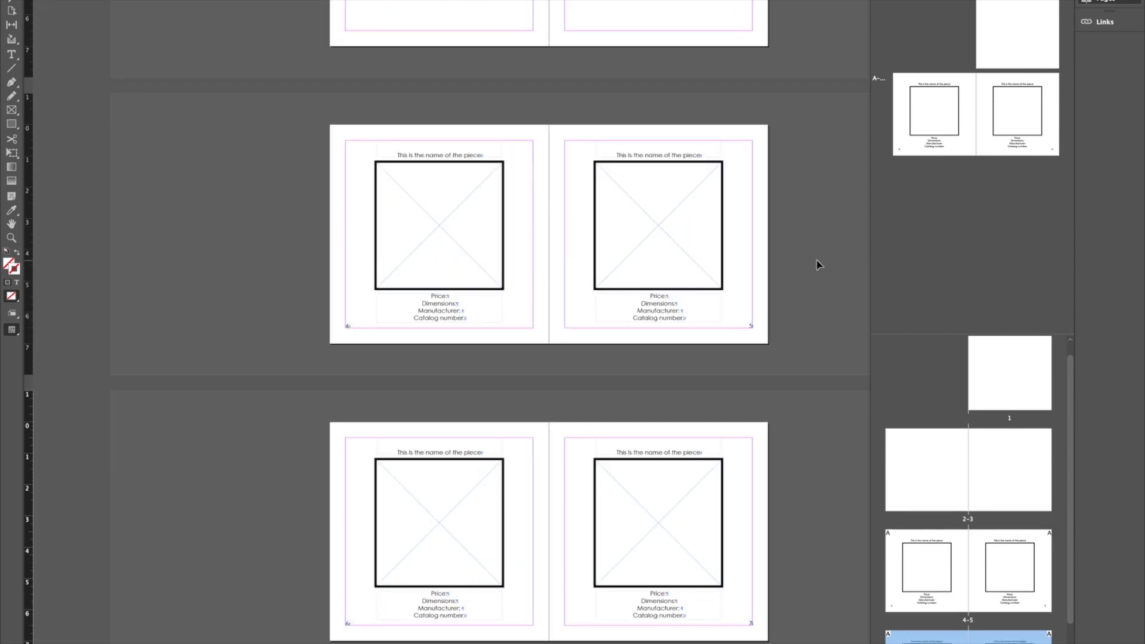
scroll(819, 264, down, 1)
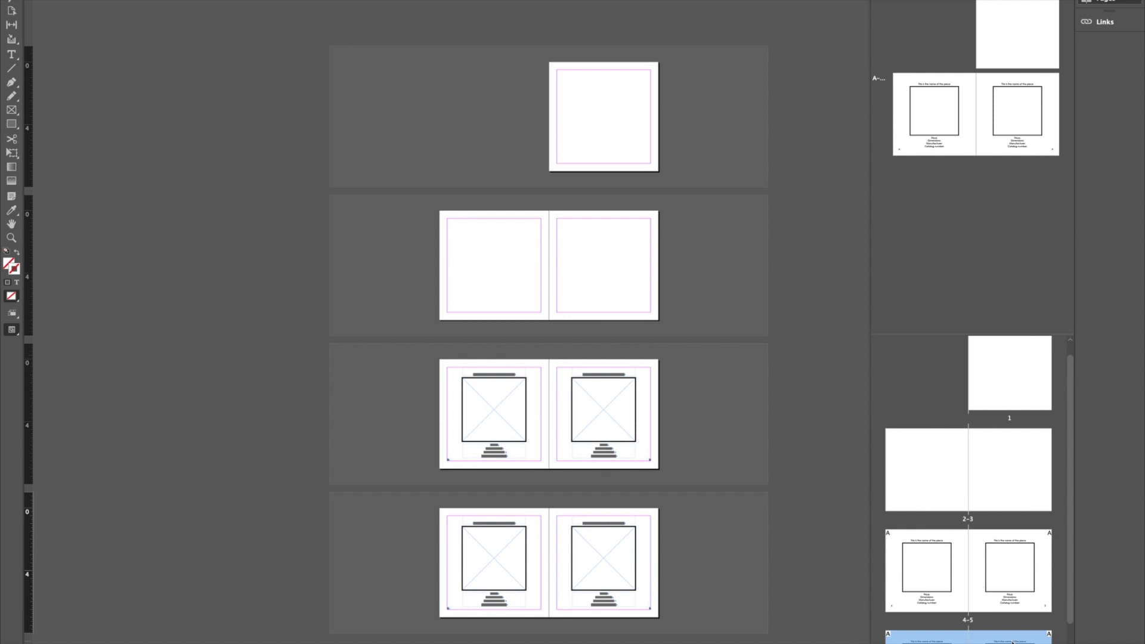
scroll(999, 535, down, 2)
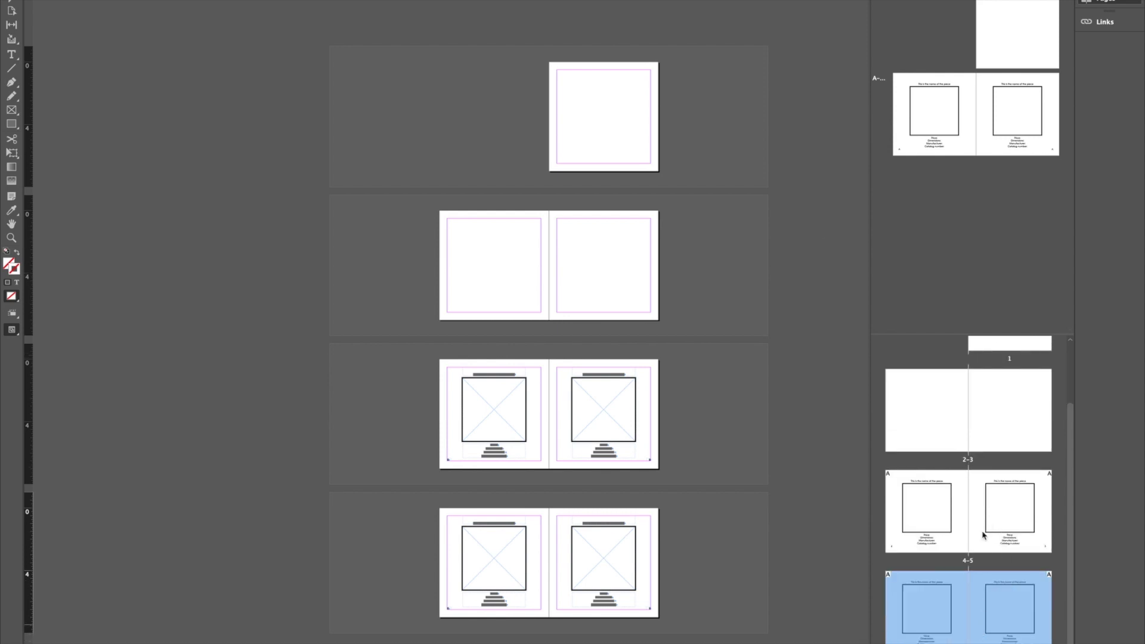
scroll(990, 573, up, 1)
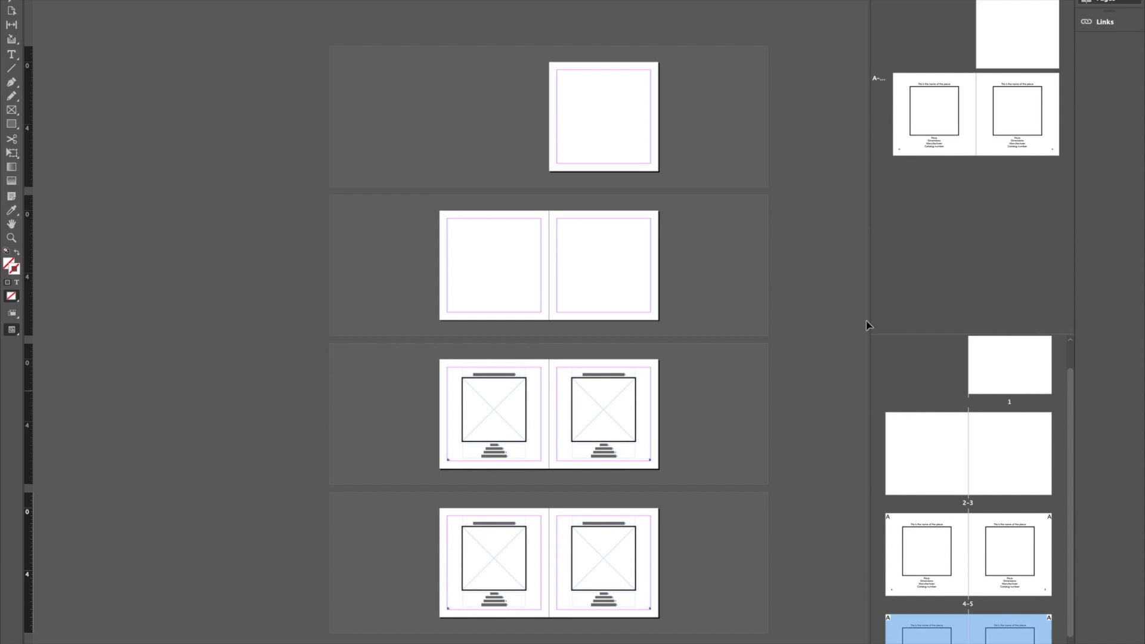
click(932, 225)
click(563, 393)
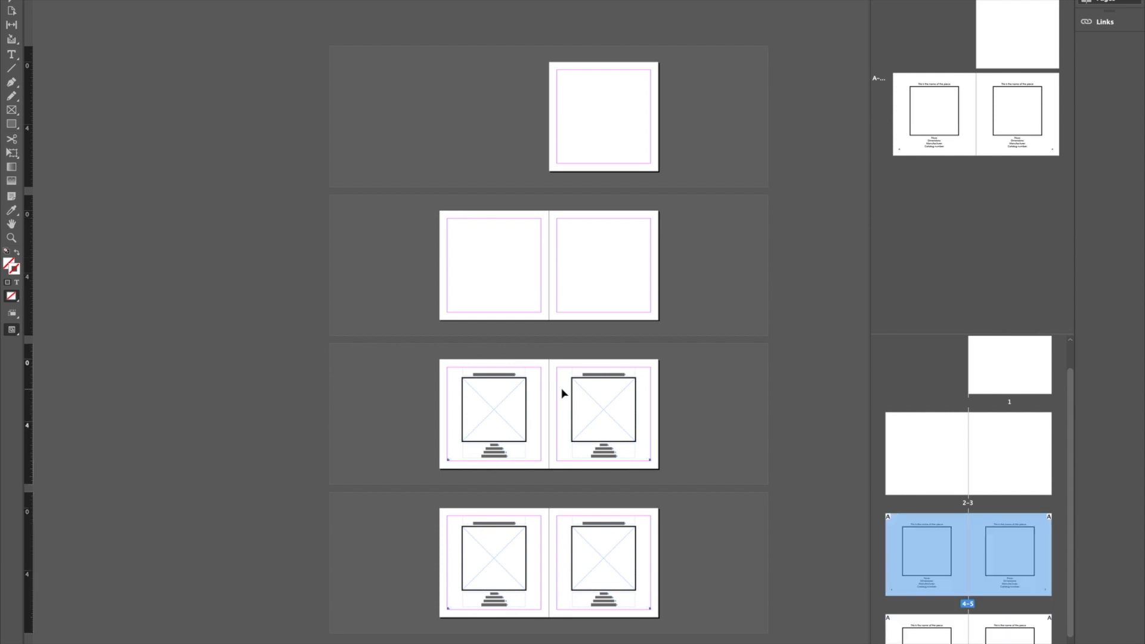
key(ctrl+equal)
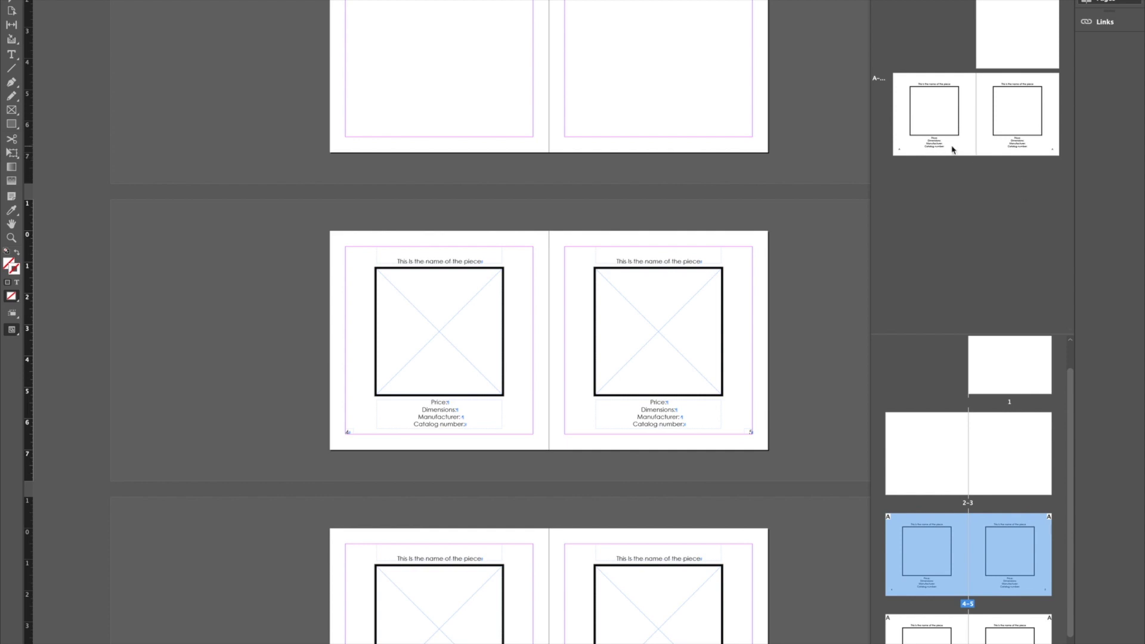
Open the A-Master spread and view its two template pages side by side
click(983, 253)
double_click(967, 136)
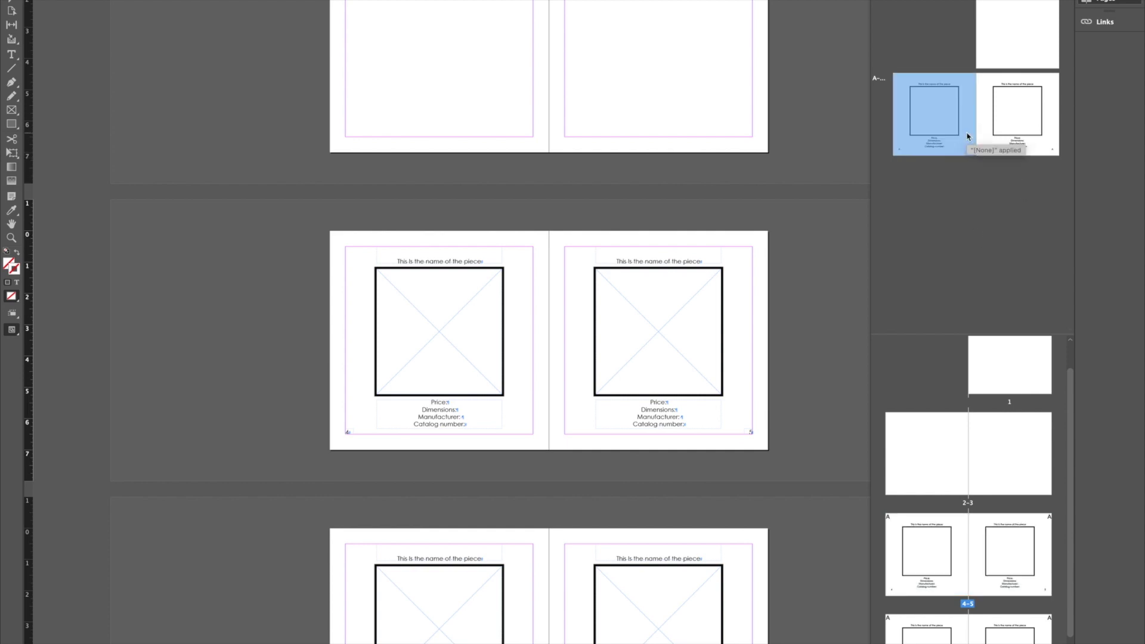
click(992, 150)
double_click(949, 145)
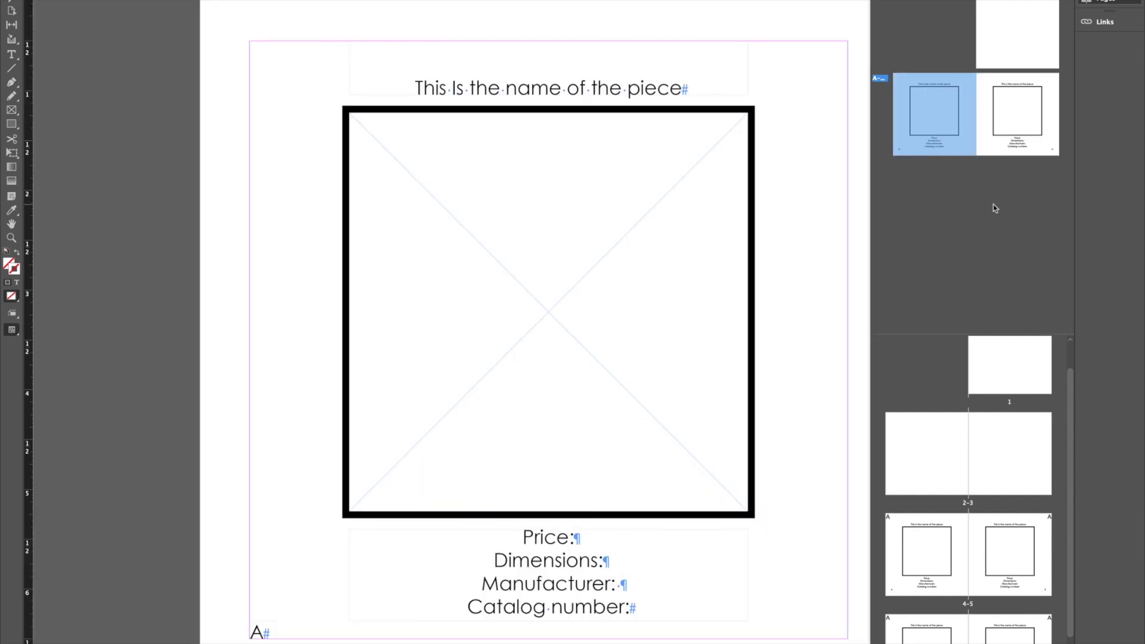
key(ctrl+minus)
key(ctrl+minus)
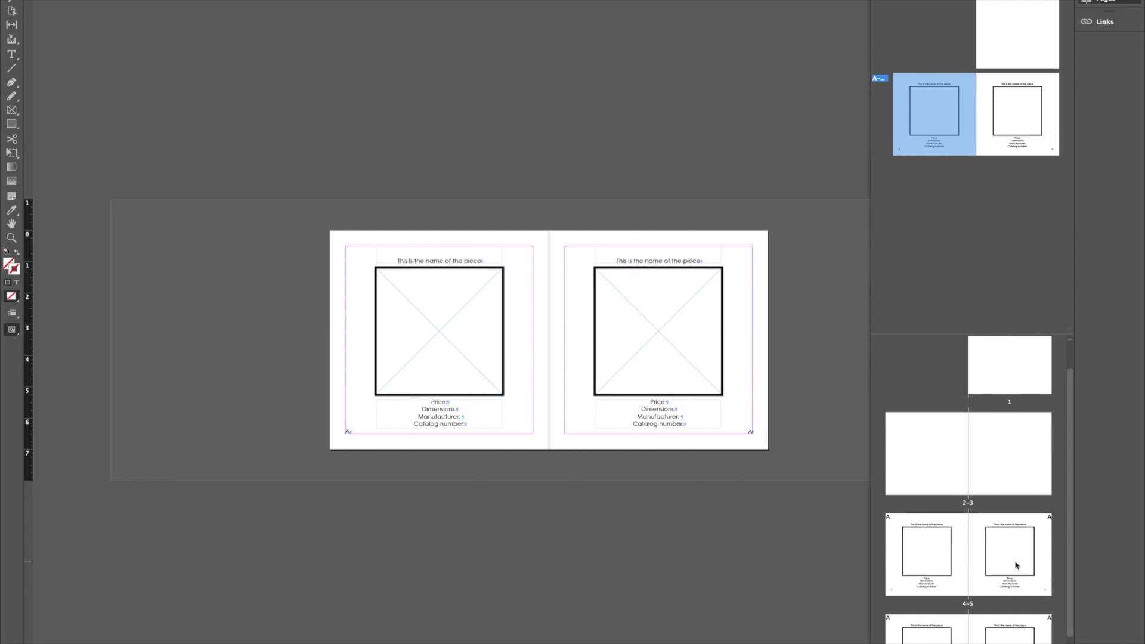
Open page 5 for comparison, and return to the A-Master spread with both master pages selected
double_click(1038, 551)
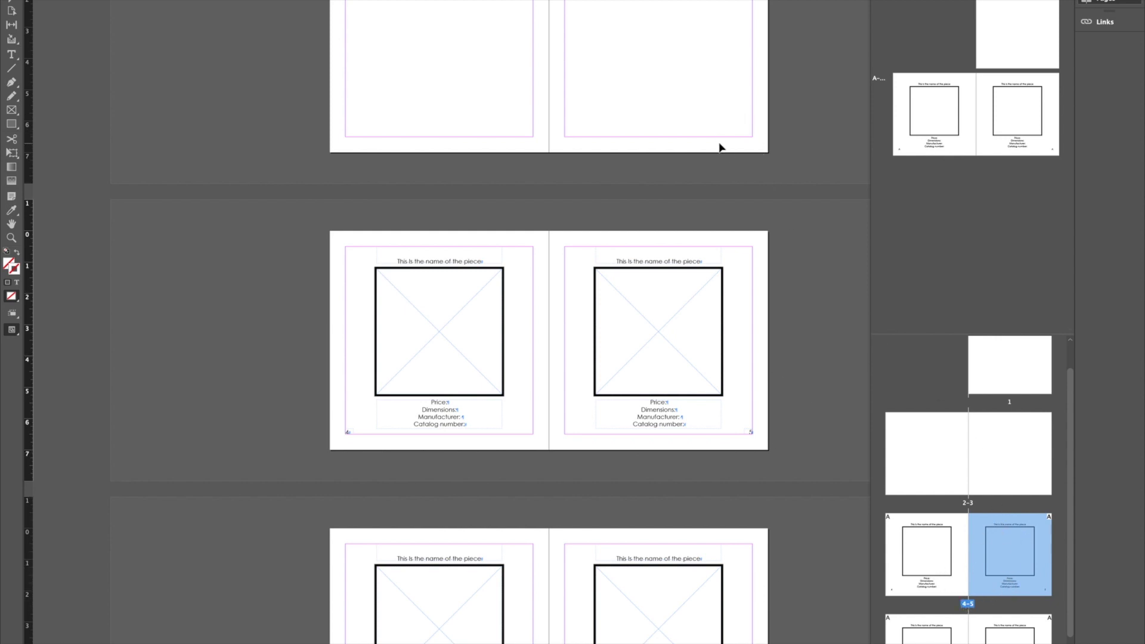
double_click(953, 154)
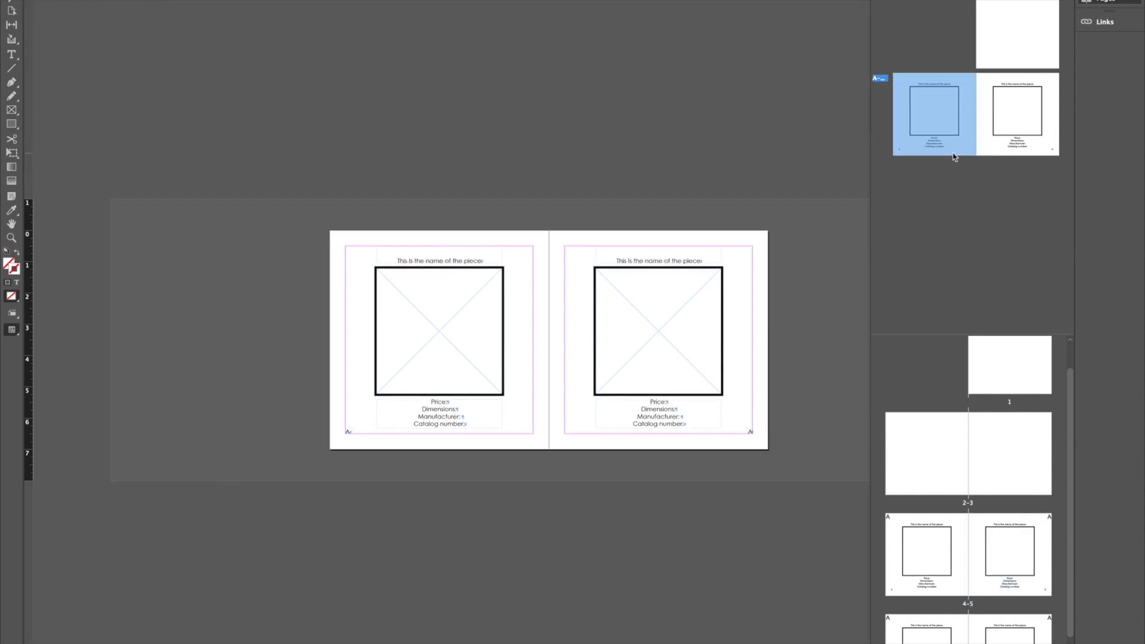
shift+click(993, 153)
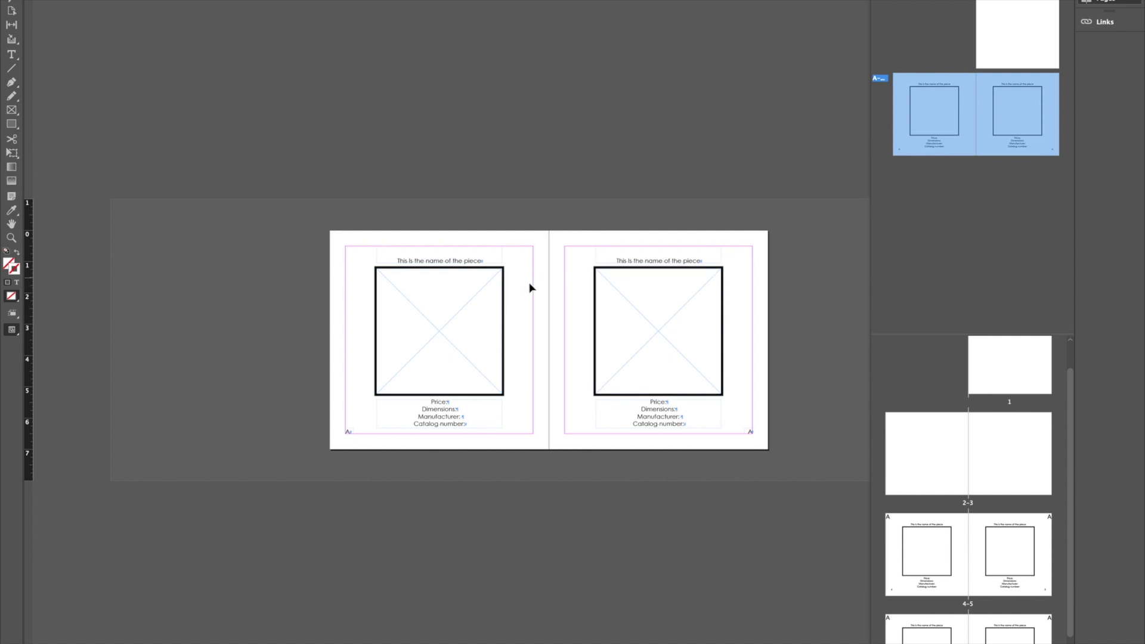
Duplicate the whole two-page A-Master spread as a second master spread
click(1010, 179)
click(955, 143)
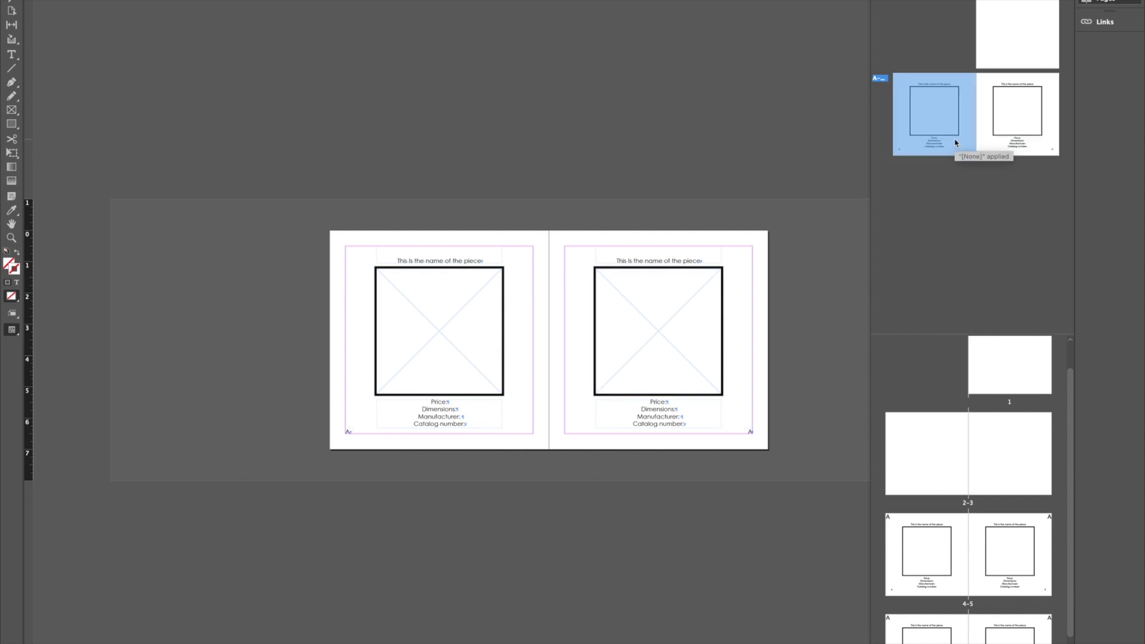
shift+click(980, 147)
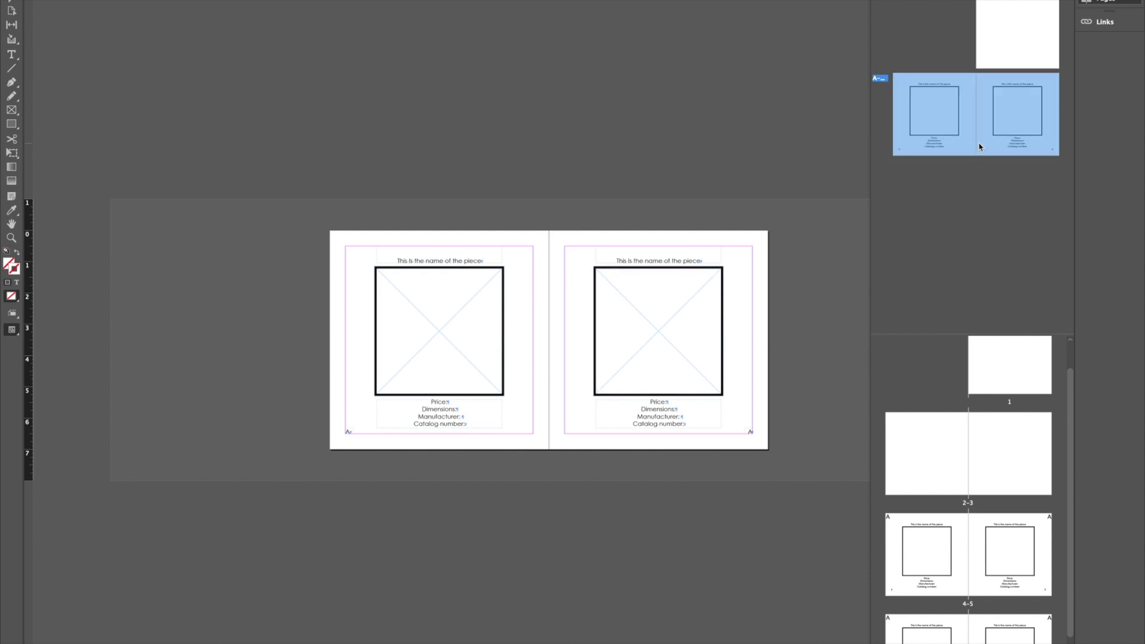
right_click(993, 149)
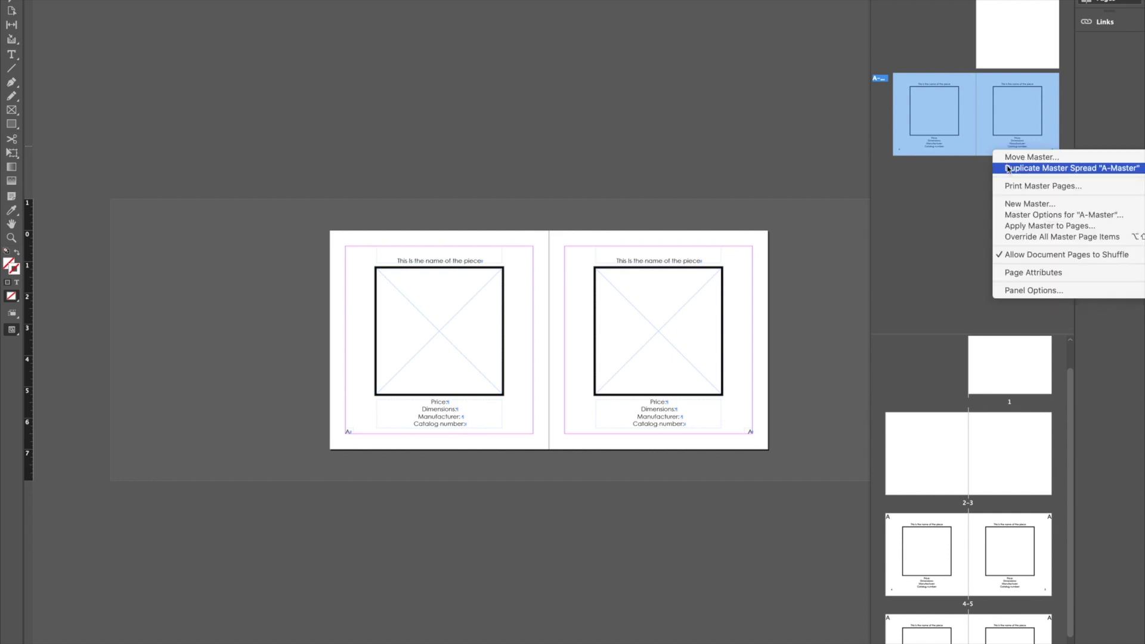
click(963, 208)
drag(989, 153, 1030, 380)
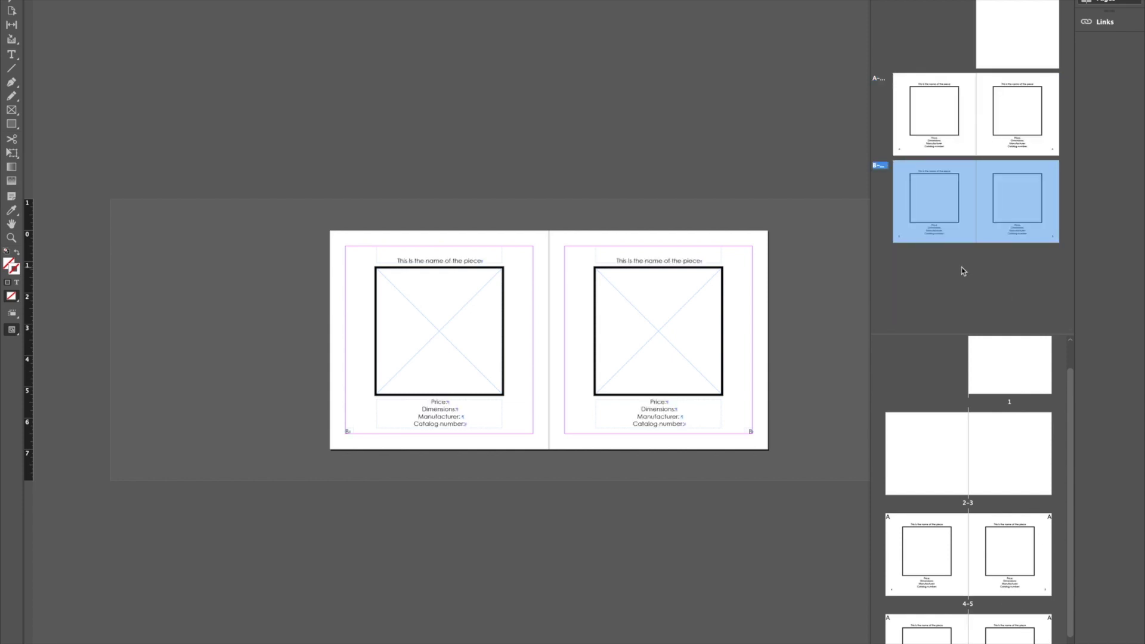
click(982, 283)
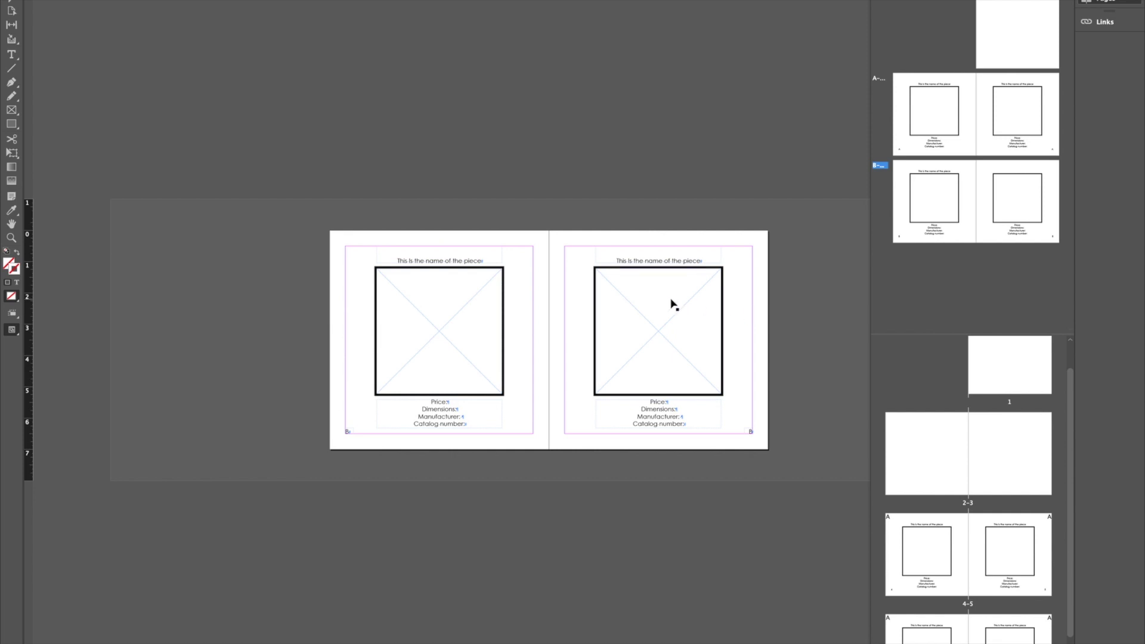
On the duplicated master's left page, move the title text frame to the left margin and shift the image frame beneath it
click(683, 367)
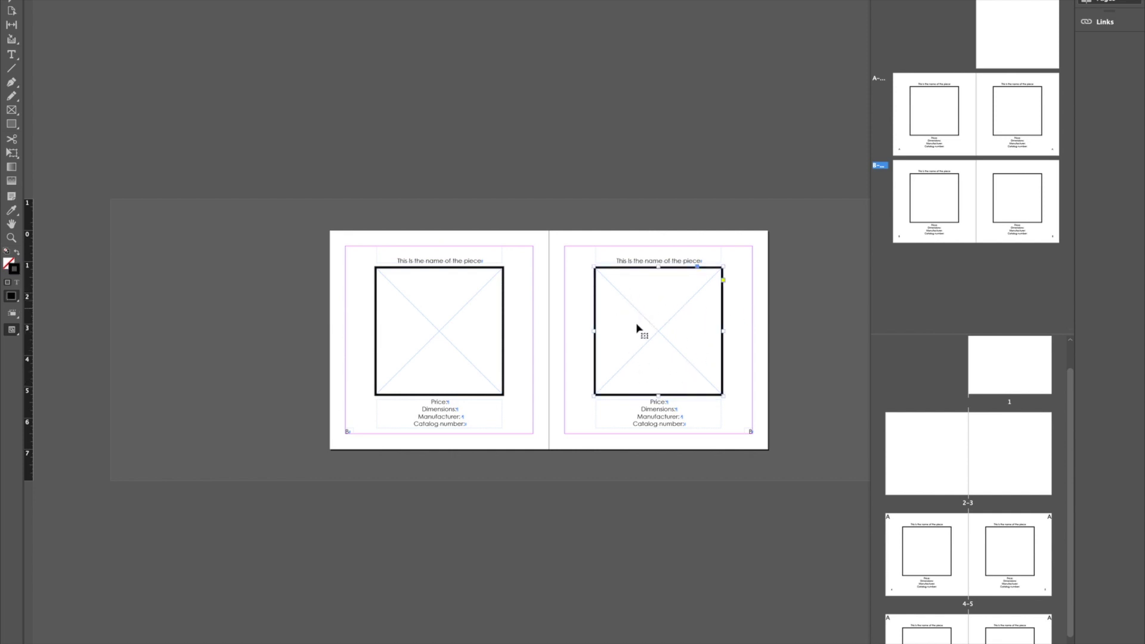
click(457, 424)
click(452, 295)
click(463, 263)
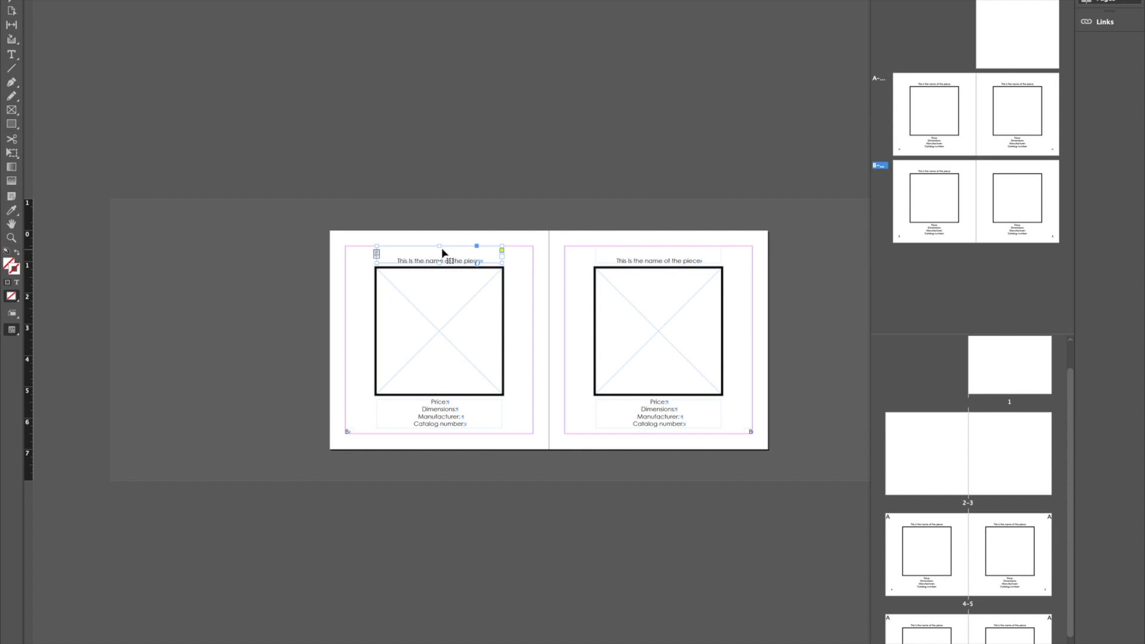
drag(449, 263, 403, 265)
click(471, 314)
drag(471, 315, 445, 315)
Resize the left master page's image frame to 2 x 2 in and center it beneath the title text
click(427, 346)
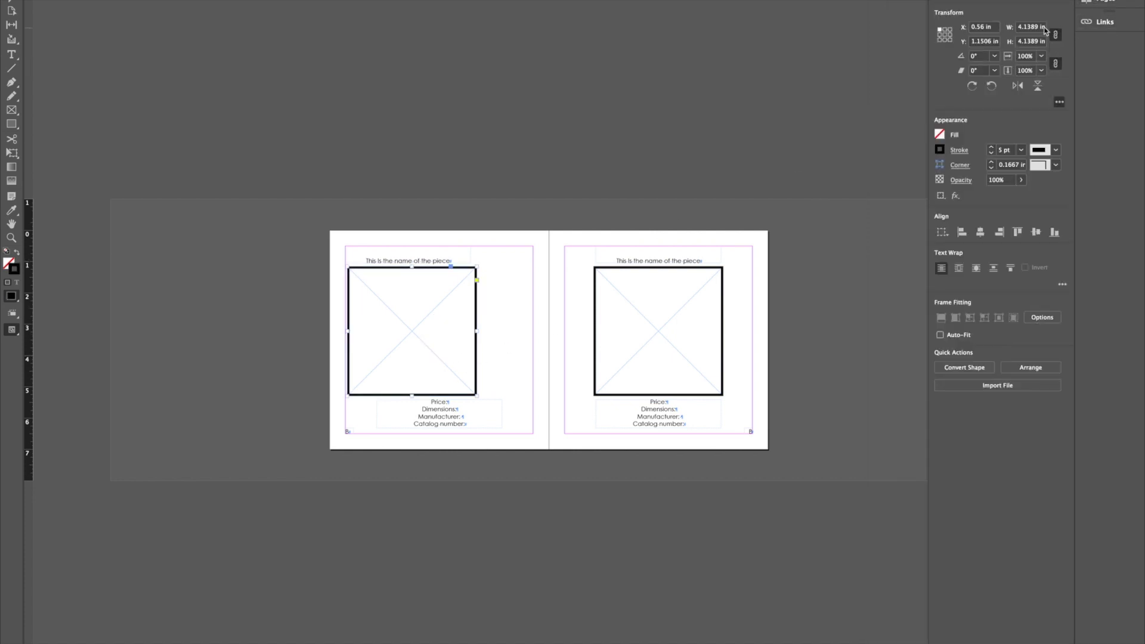
drag(1044, 27, 1007, 28)
text(2)
key(Return)
drag(397, 310, 466, 310)
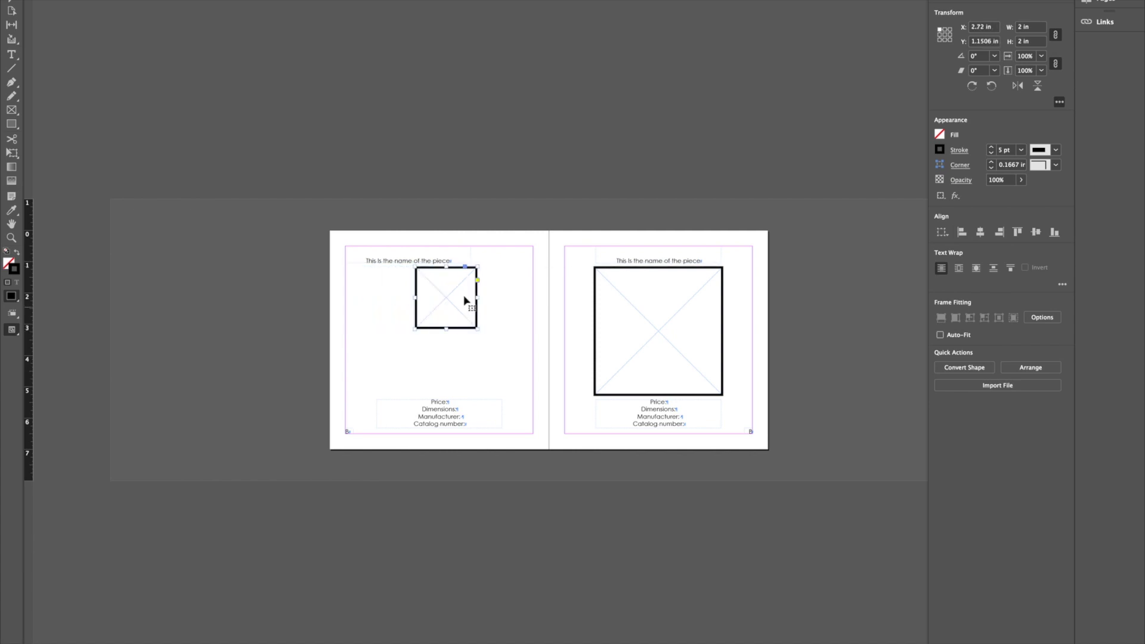
click(458, 261)
mouse_move(409, 250)
mouse_down()
mouse_move(429, 258)
mouse_move(407, 258)
mouse_up()
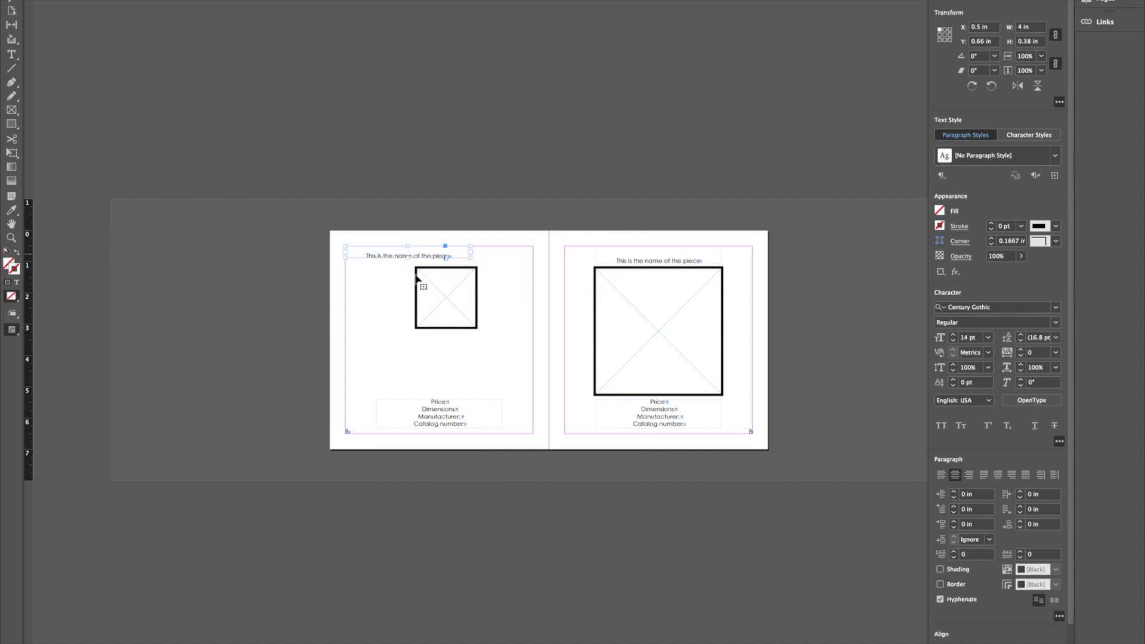
drag(449, 307, 415, 303)
Move the price and dimensions text frame to the right of the small image frame and left-align all its lines
drag(448, 421, 535, 284)
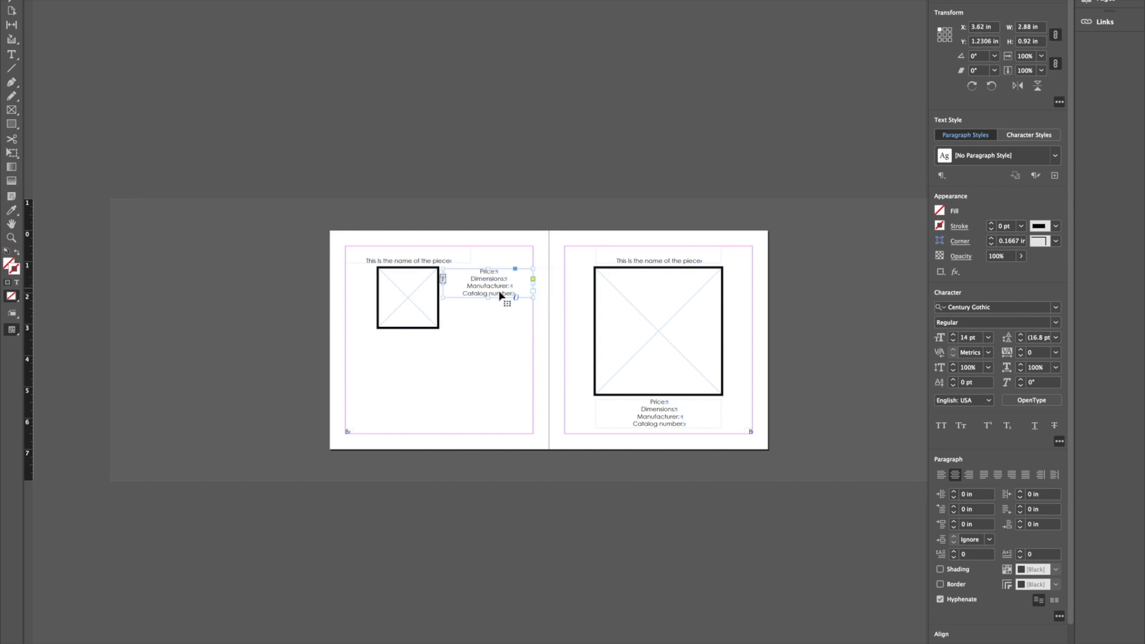
key(t)
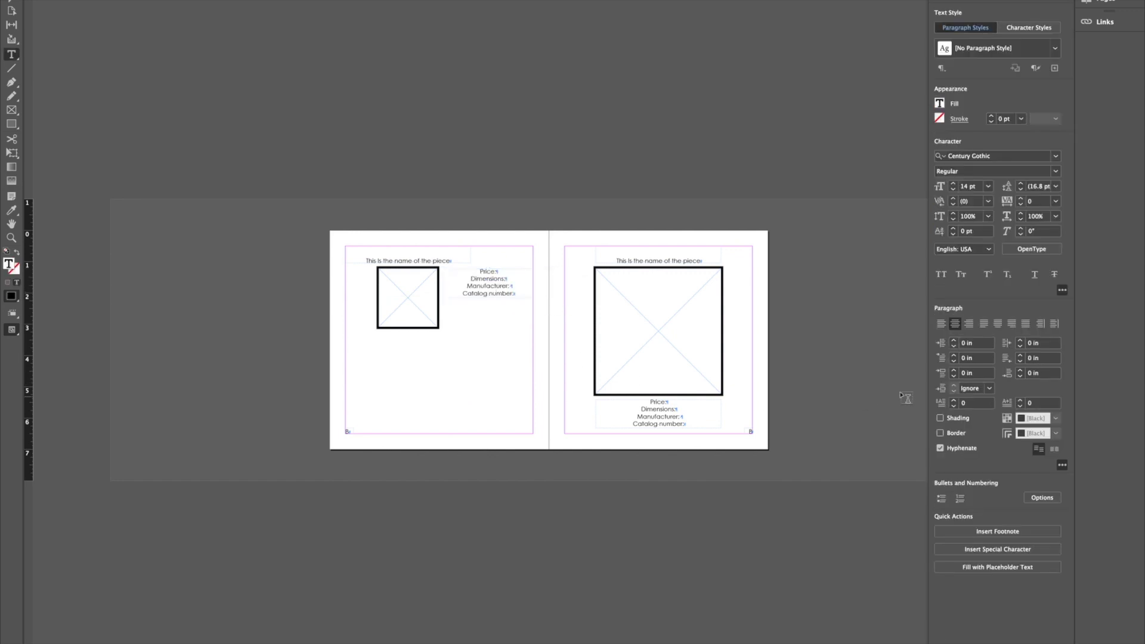
click(941, 324)
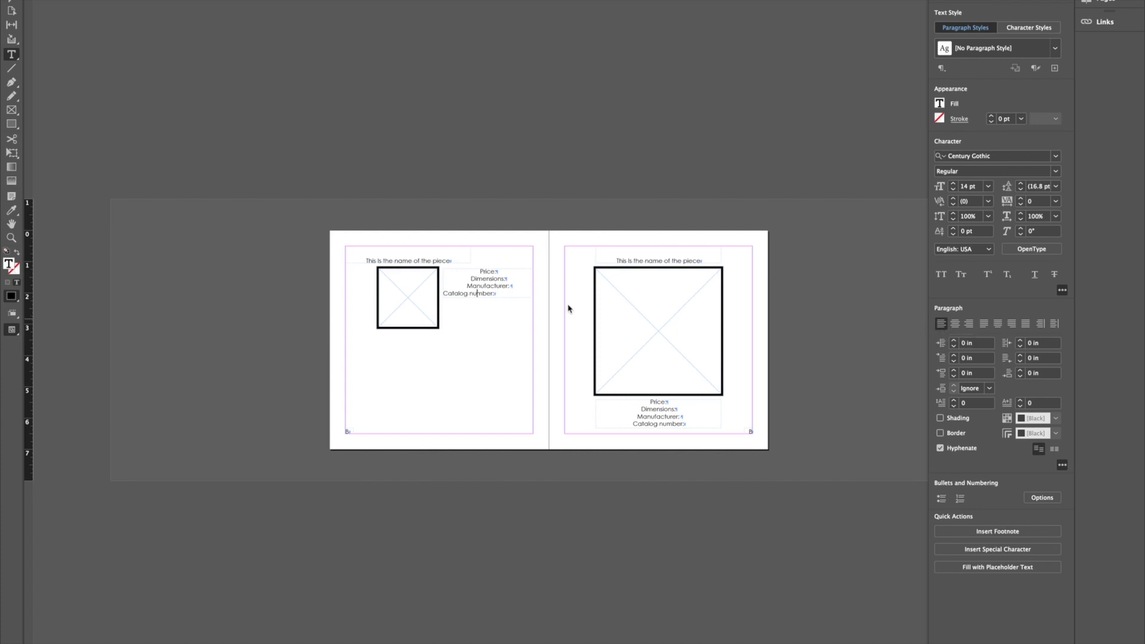
key(ctrl+a)
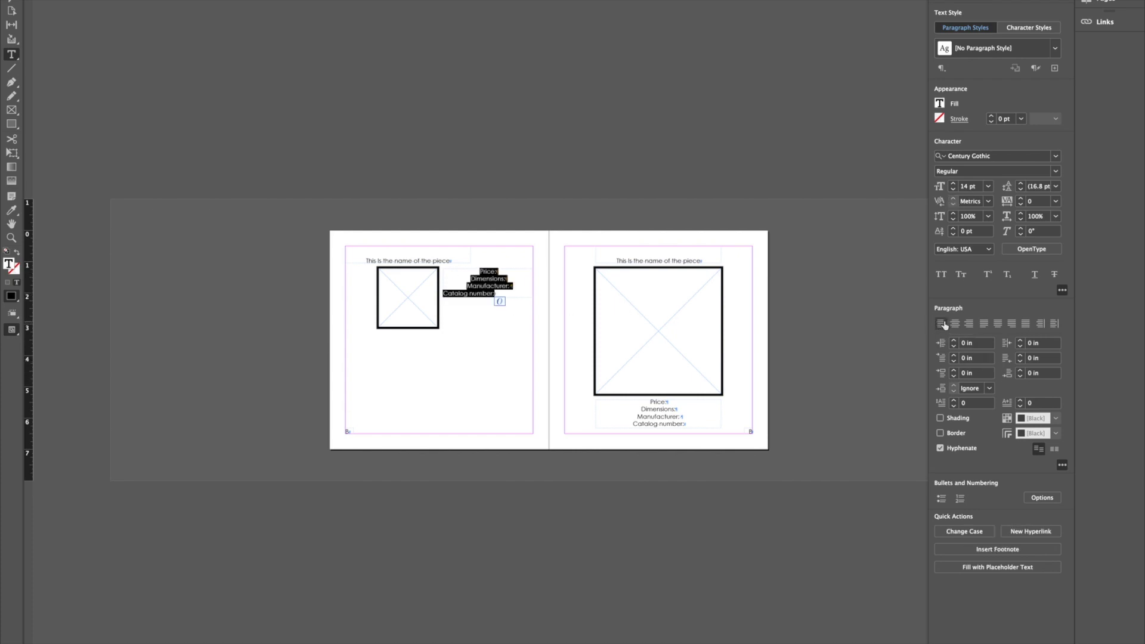
click(941, 323)
key(Escape)
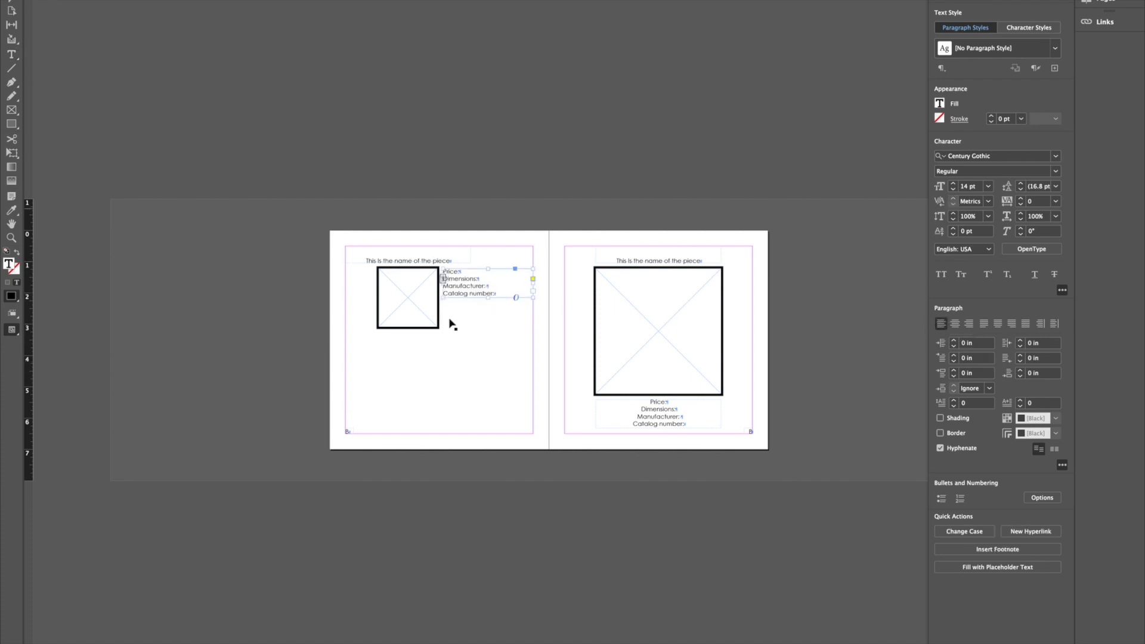
Align the top edge of the details text frame with the top of the small image frame
click(475, 304)
drag(468, 294, 467, 292)
click(467, 292)
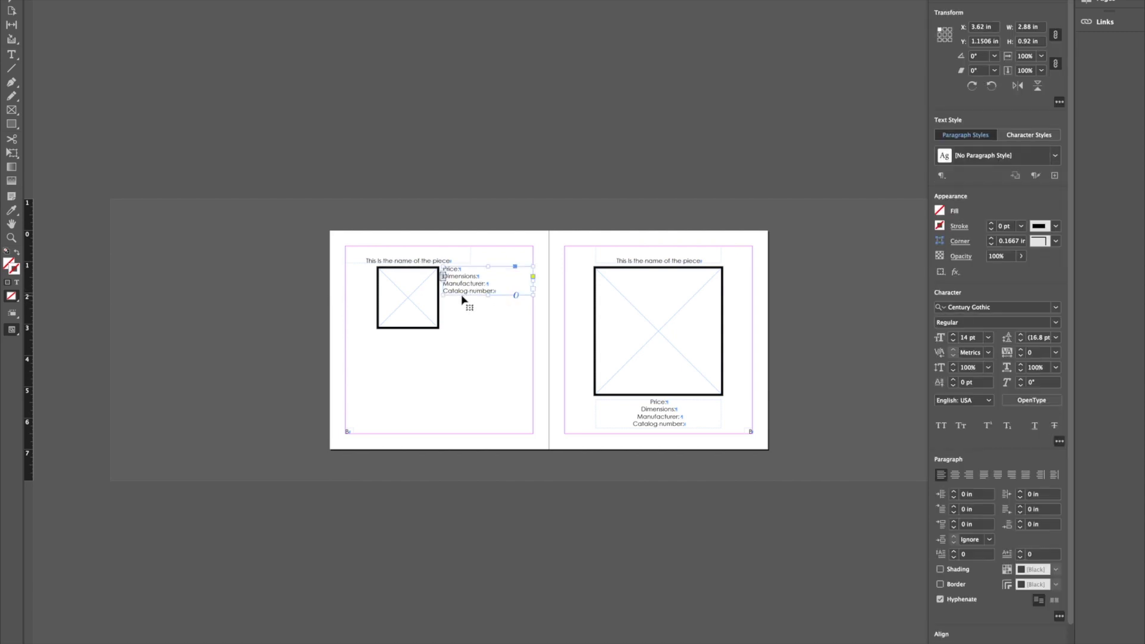
Duplicate the title, small image frame and details text together, placing the copy directly below the original on the same page
key(ctrl+equal)
click(521, 281)
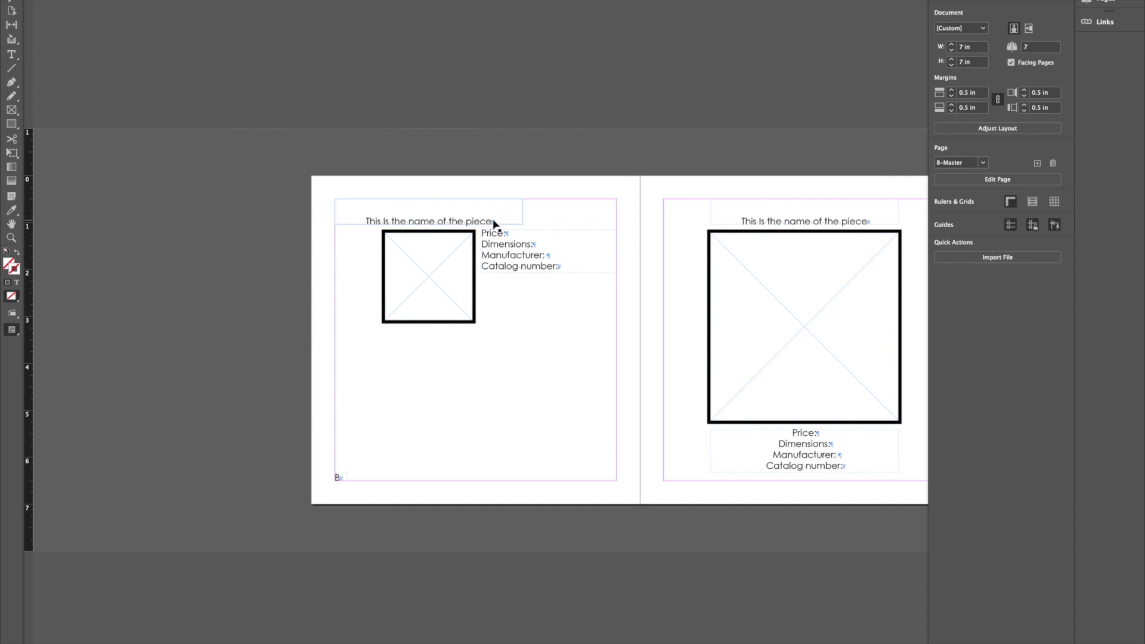
drag(538, 320, 439, 364)
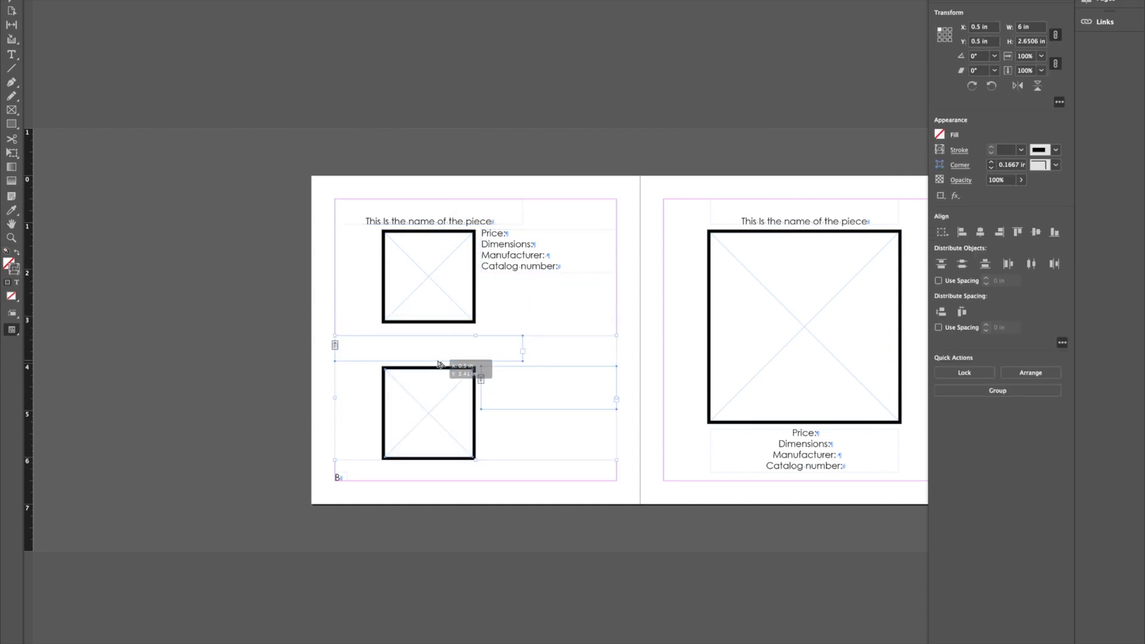
click(639, 358)
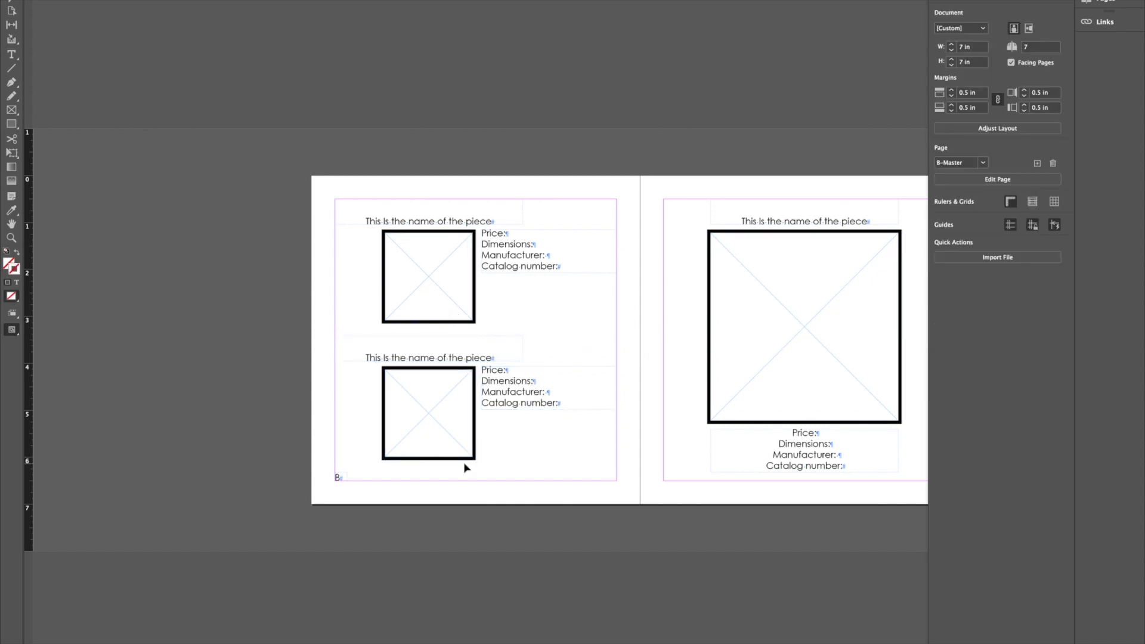
key(ctrl+minus)
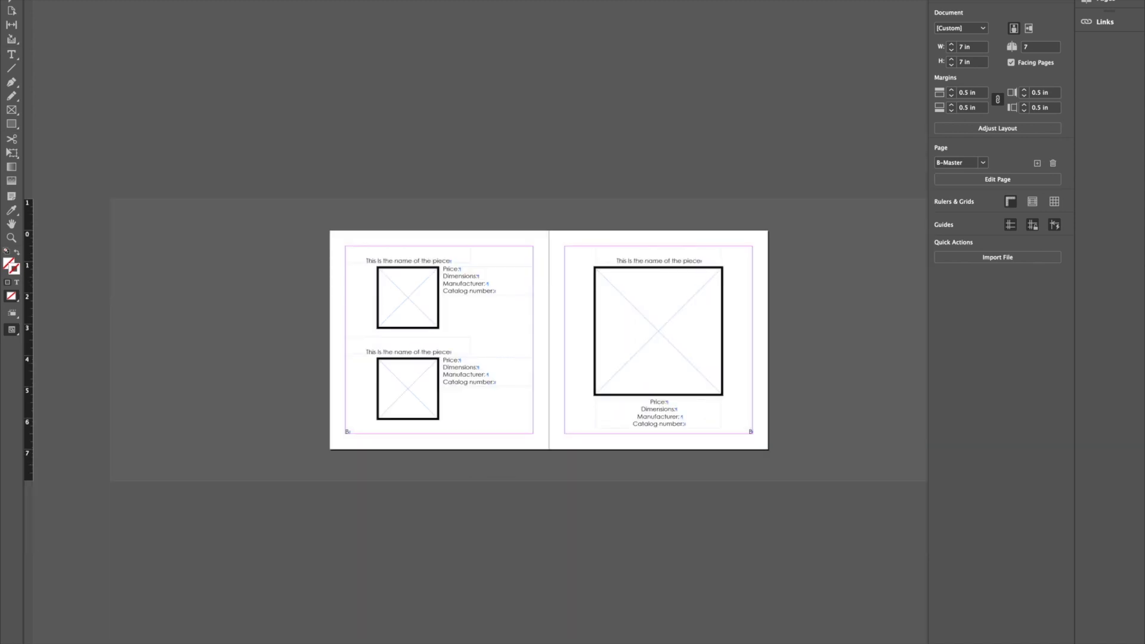
Insert a new spread based on B-Master after pages 6–7 and move it directly after the blank 2–3 spread
click(1115, 2)
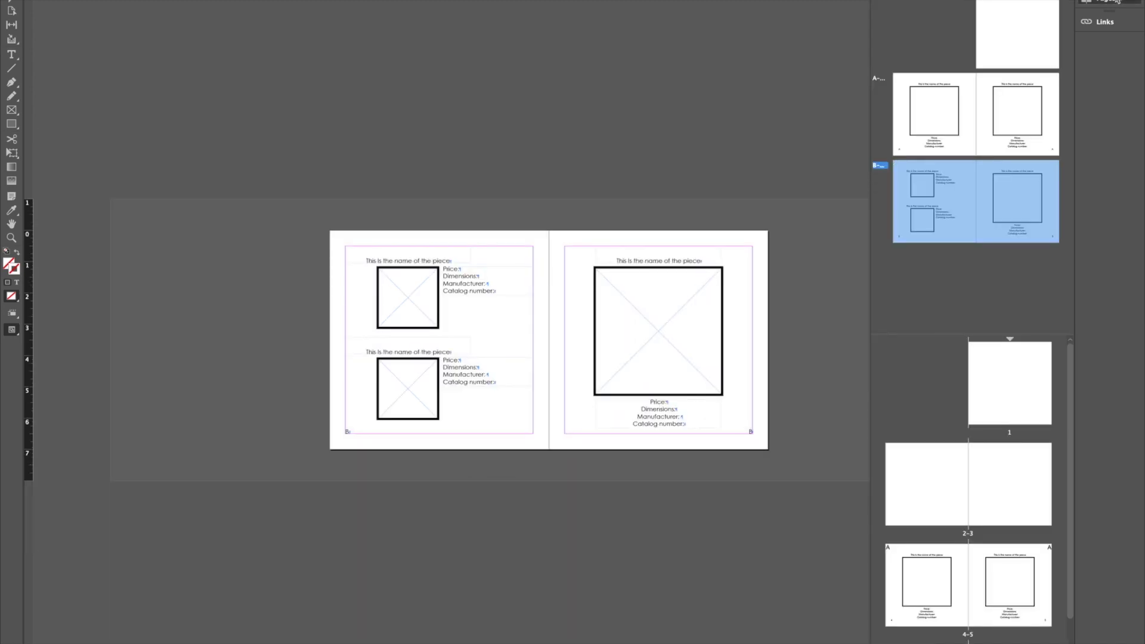
drag(936, 292, 1002, 224)
click(973, 301)
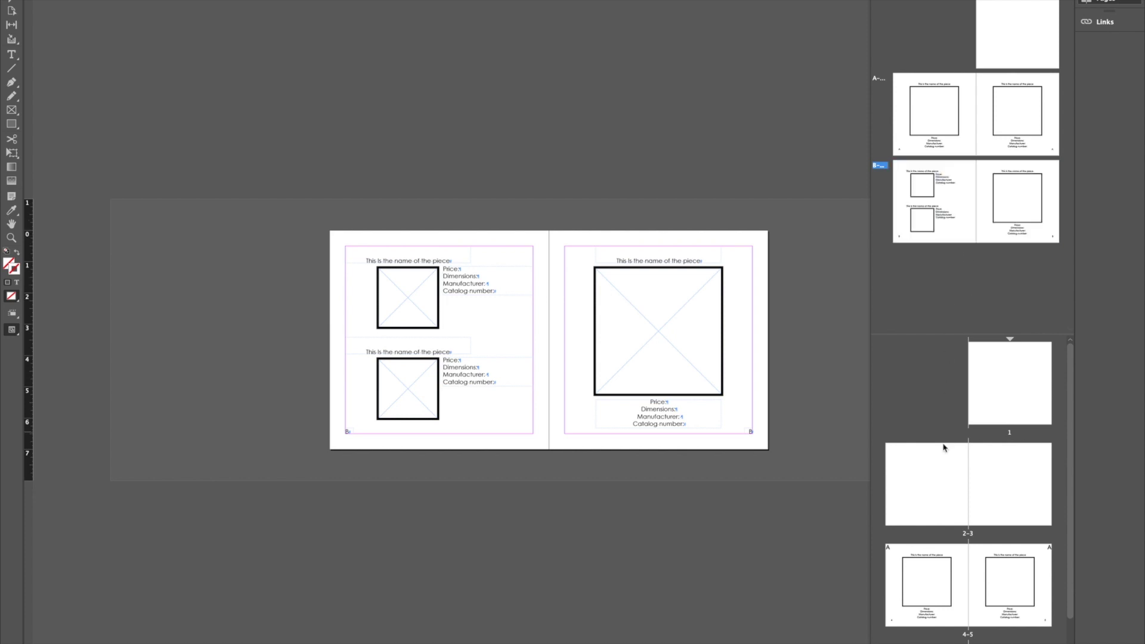
scroll(1070, 544, down, 3)
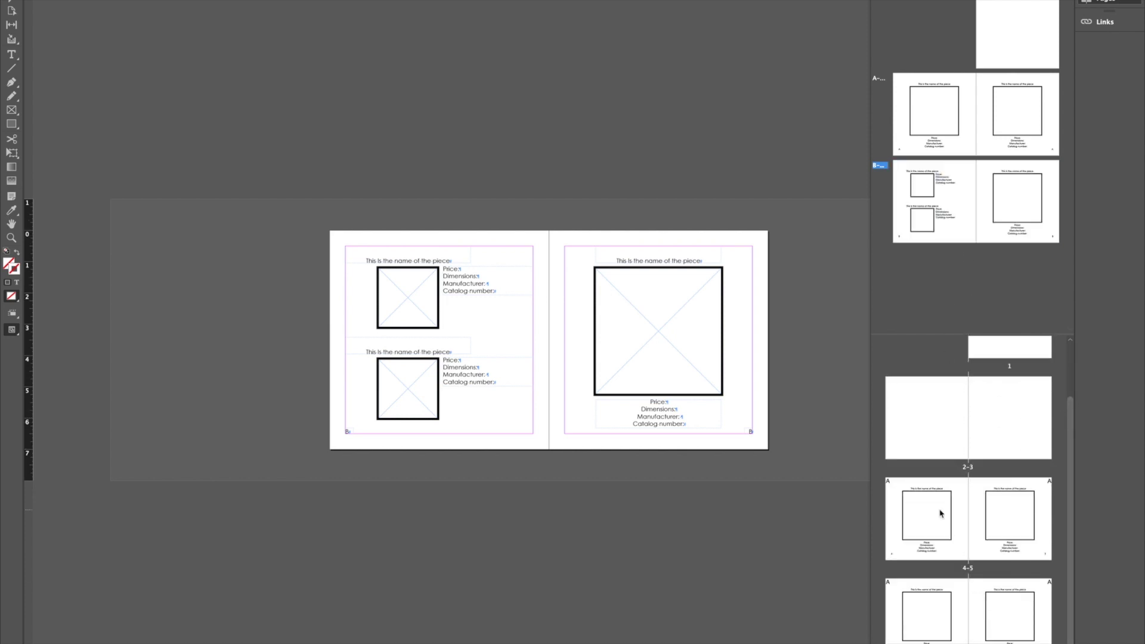
drag(941, 181, 968, 572)
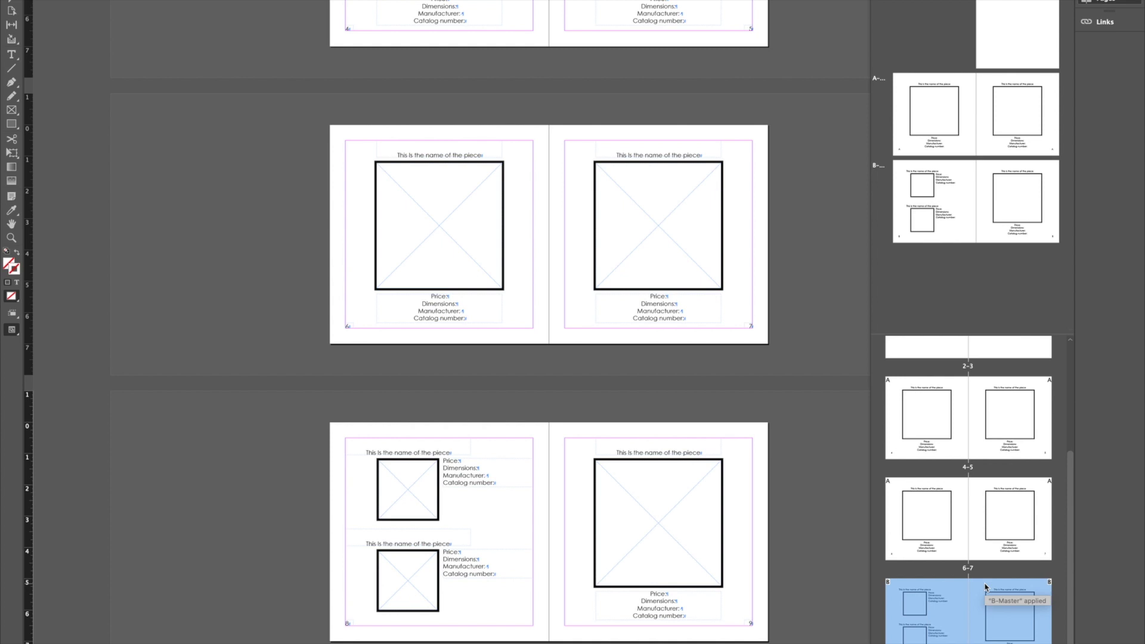
drag(969, 619, 1045, 361)
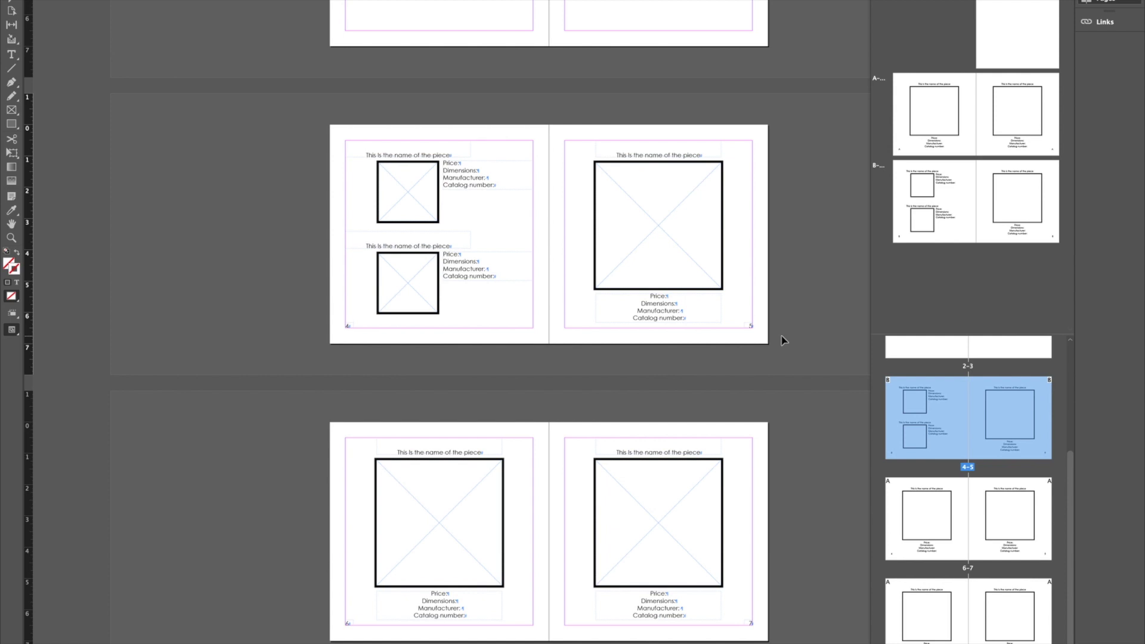
Examine the booklet's spreads from the blank opening pages through the B-Master spread 4–5 and the A-Master spreads that follow
scroll(783, 341, up, 3)
scroll(784, 346, down, 6)
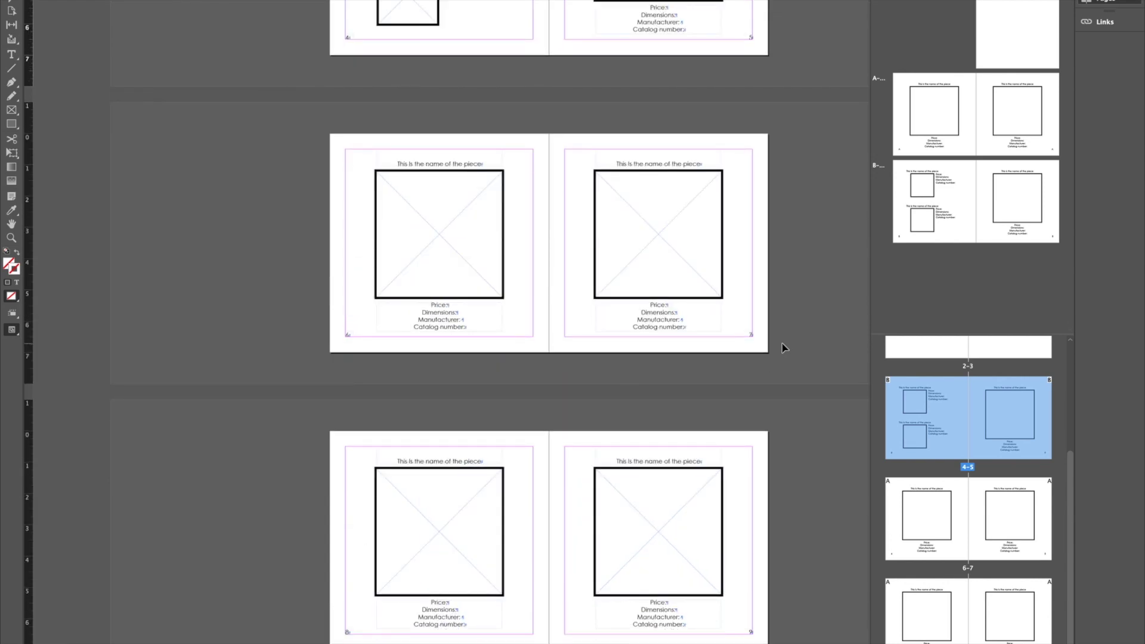
scroll(831, 421, up, 5)
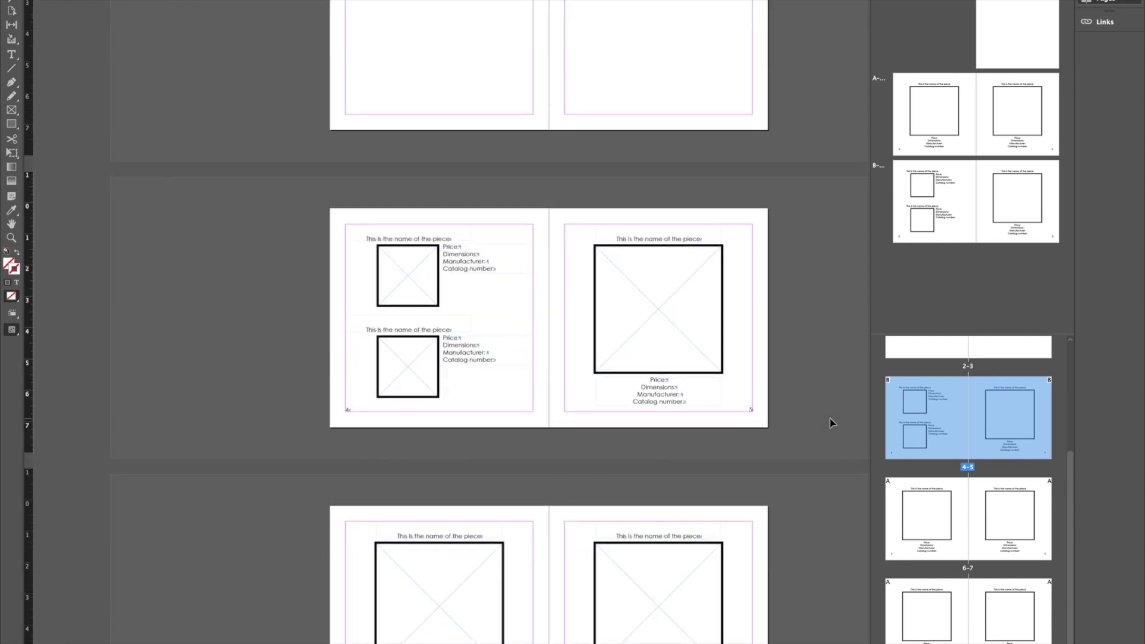
scroll(831, 422, up, 5)
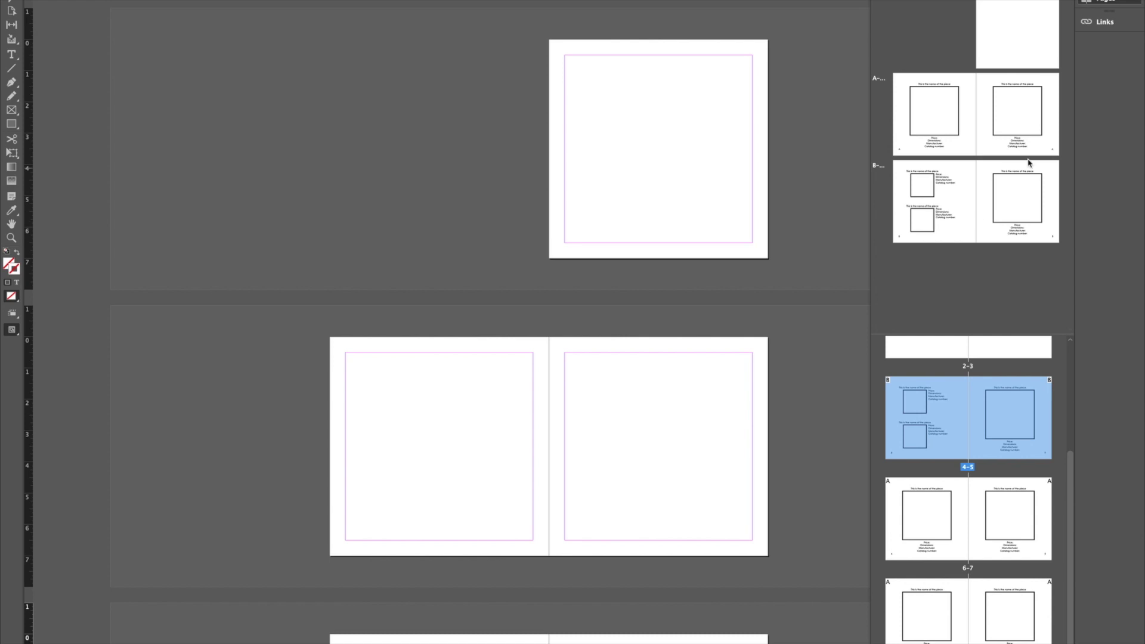
scroll(523, 546, down, 9)
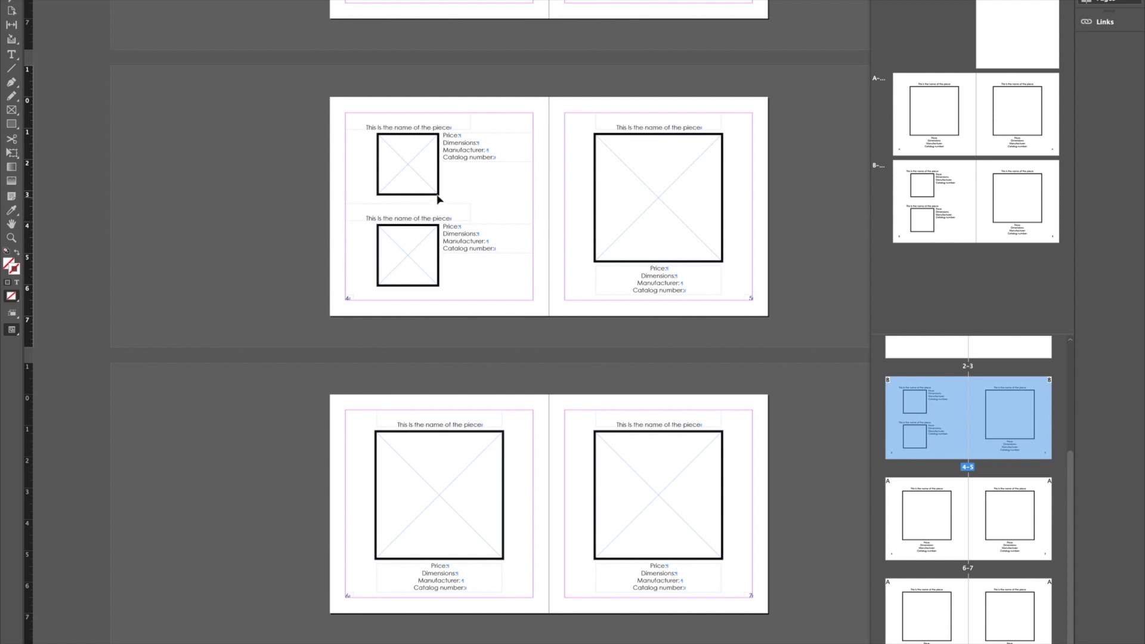
click(578, 476)
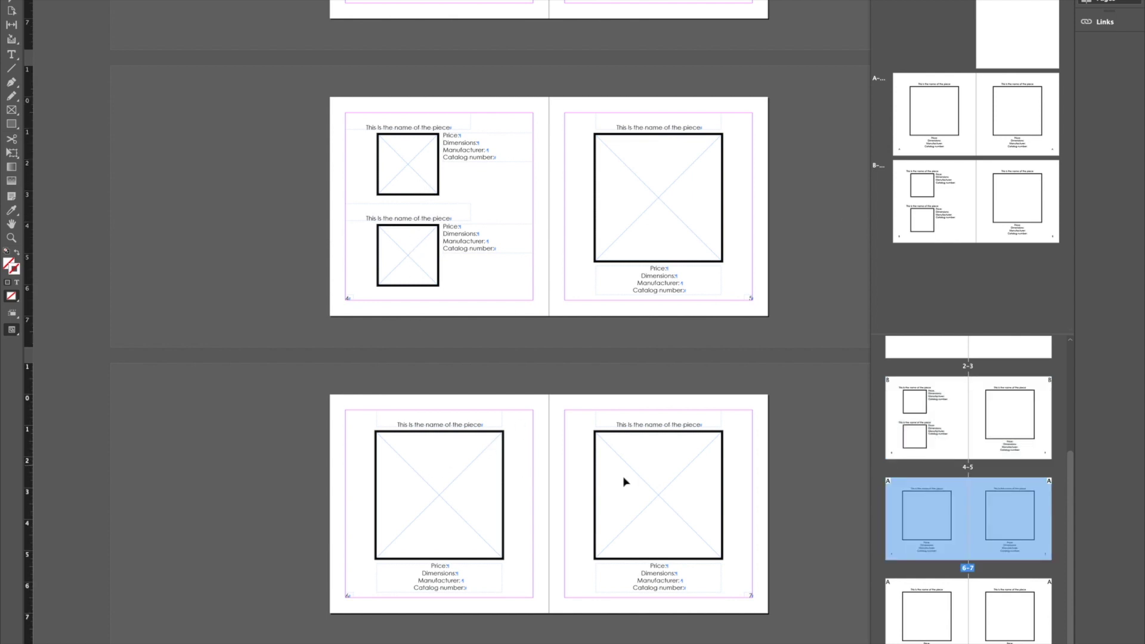
scroll(652, 459, down, 3)
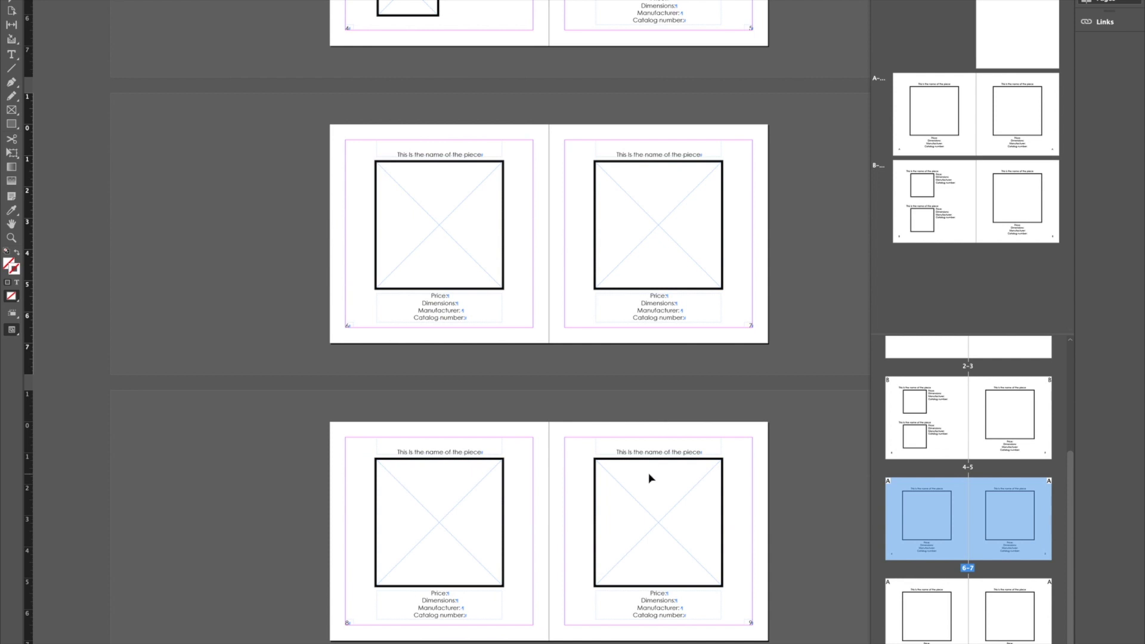
click(433, 477)
scroll(649, 404, up, 6)
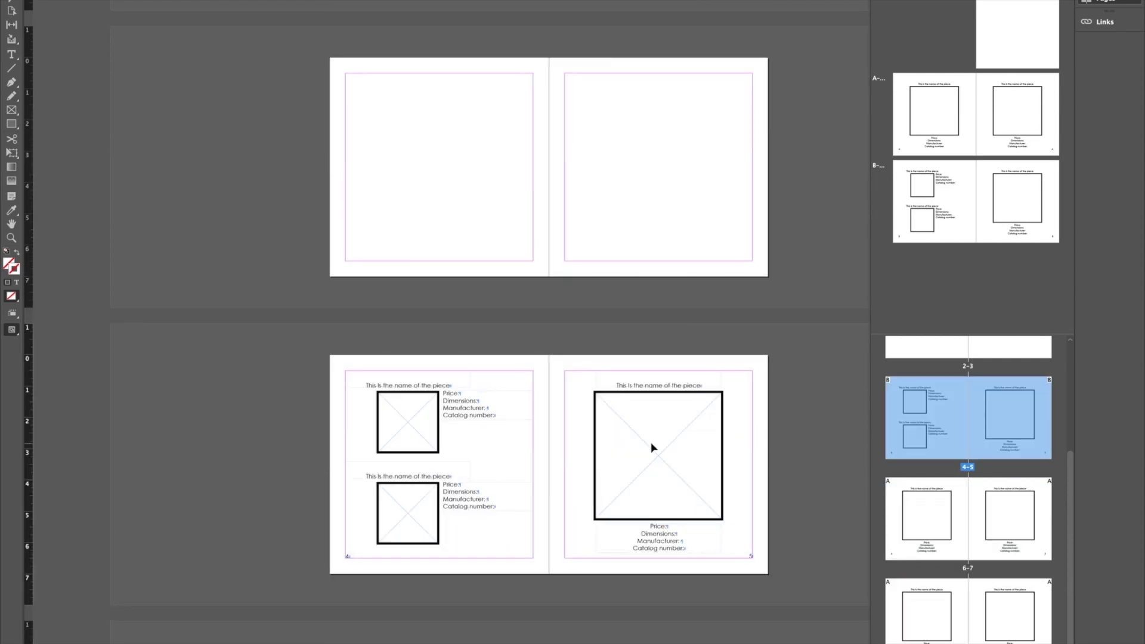
Override the master image frame and the title text frame on page 5 so they are locally editable
key(ctrl+equal)
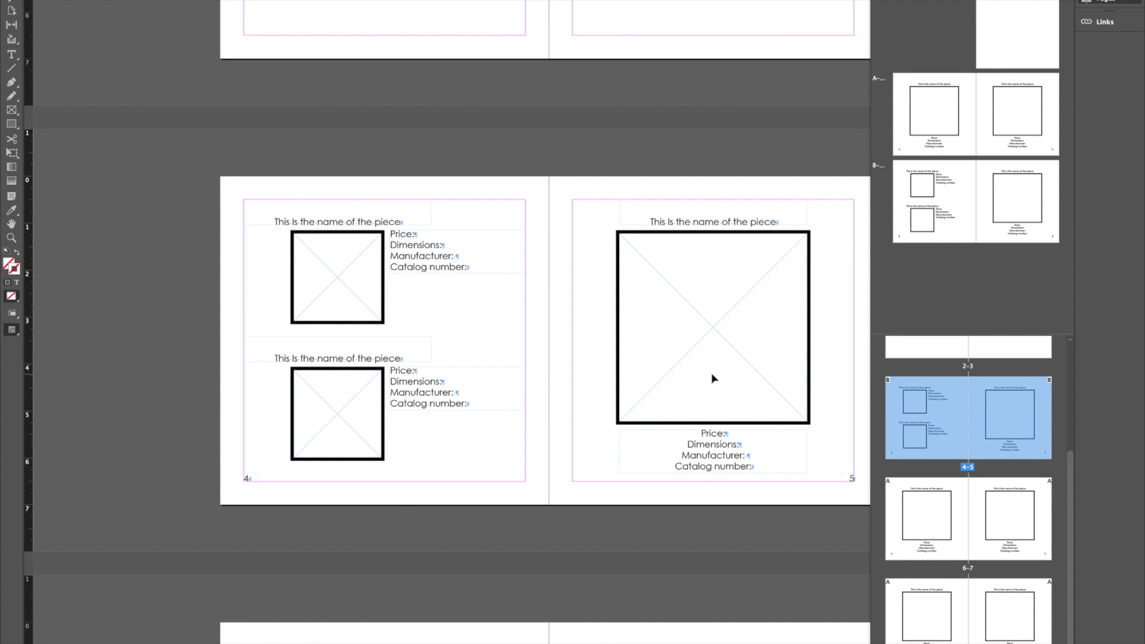
click(714, 335)
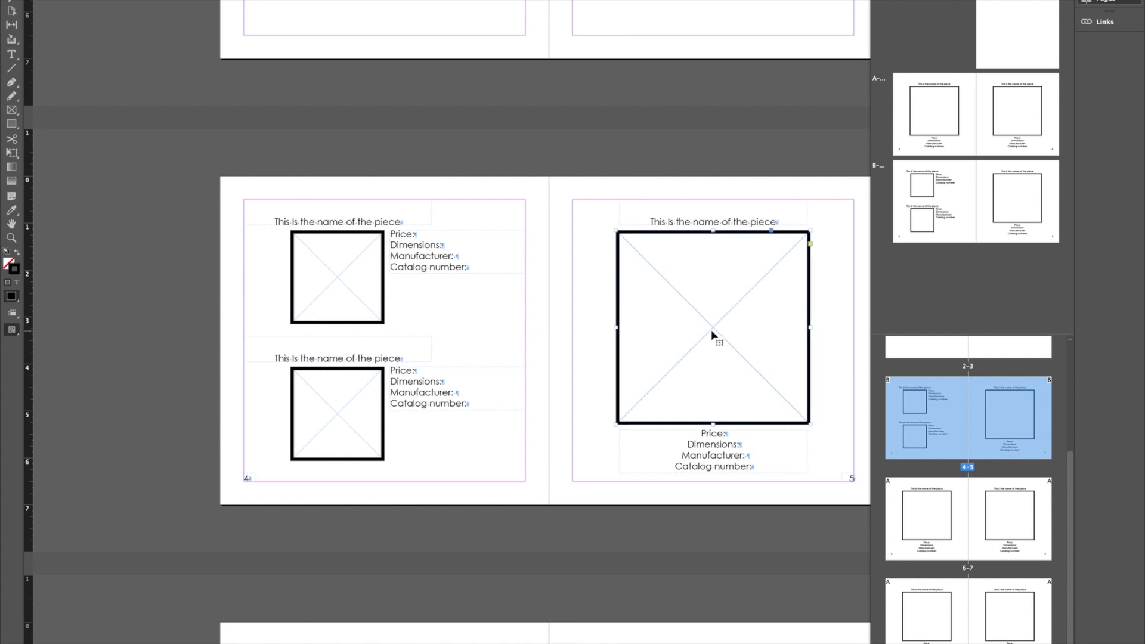
click(835, 289)
click(707, 221)
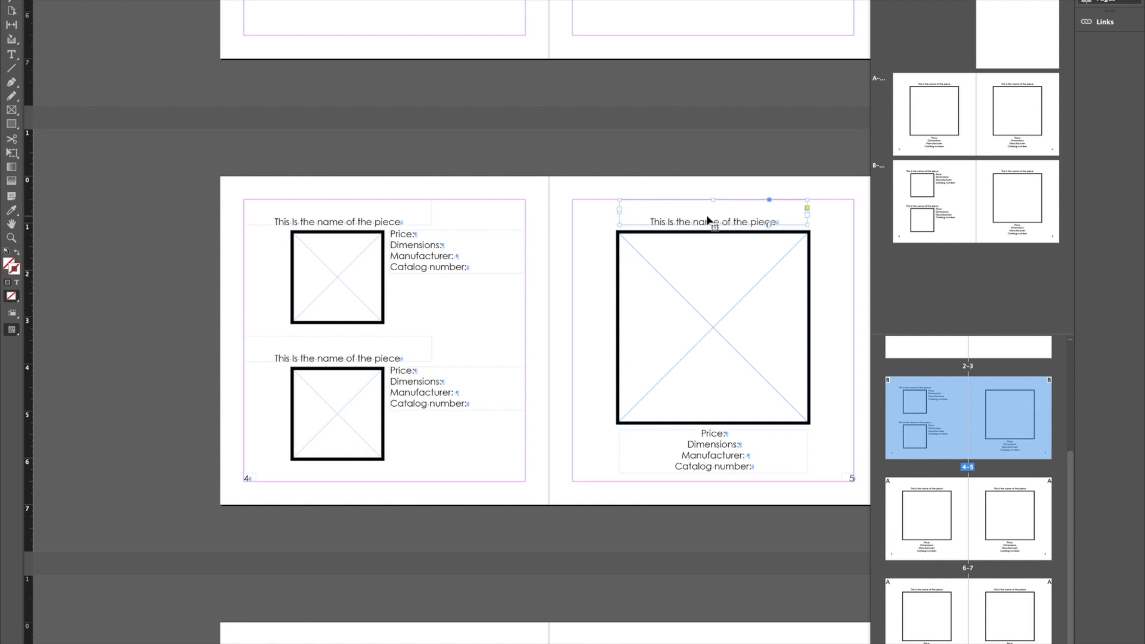
Replace the placeholder title on page 5 with "Sofa"
double_click(753, 221)
drag(782, 221, 605, 222)
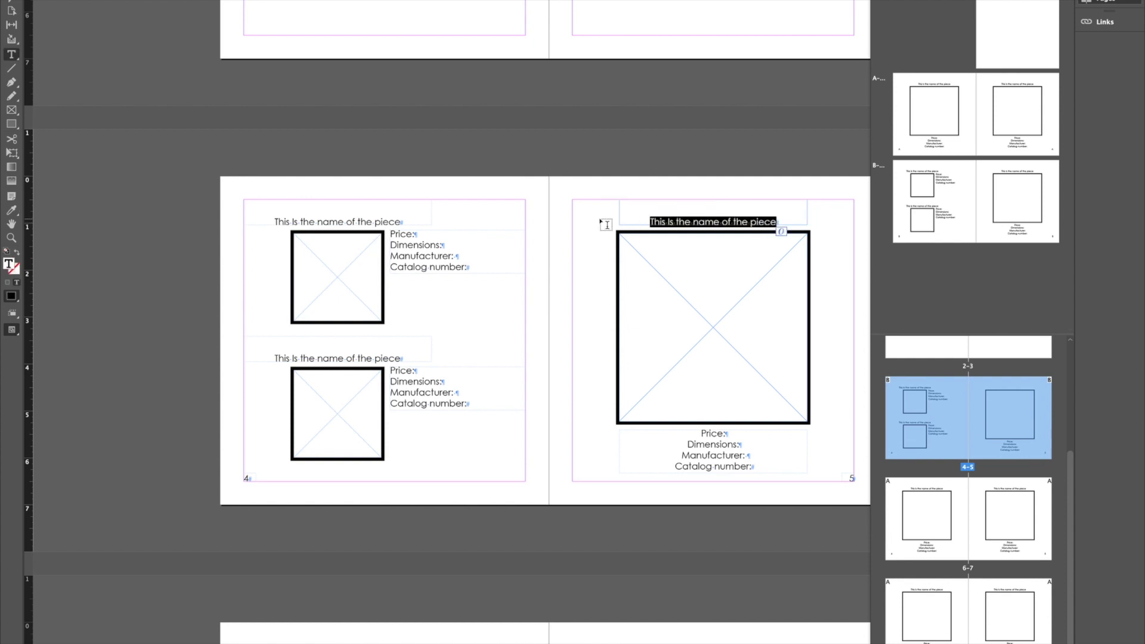
text(Sofa -)
key(BackSpace)
key(BackSpace)
key(BackSpace)
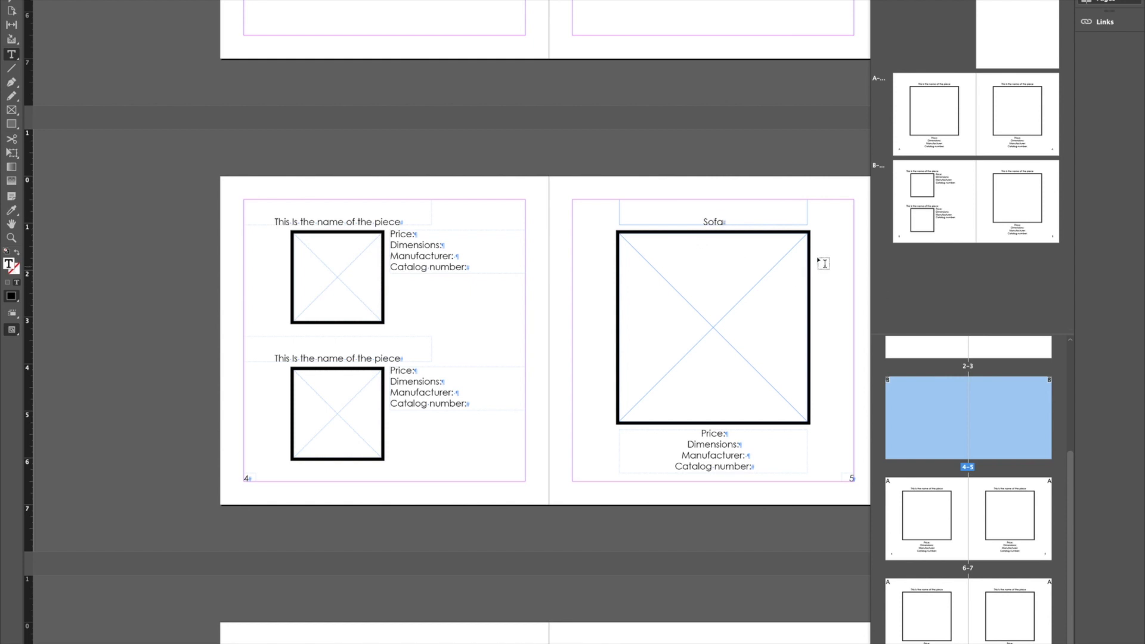
key(Escape)
Place the image emma_villaSavoye.psd in the large image frame on page 5
click(751, 266)
key(super+d)
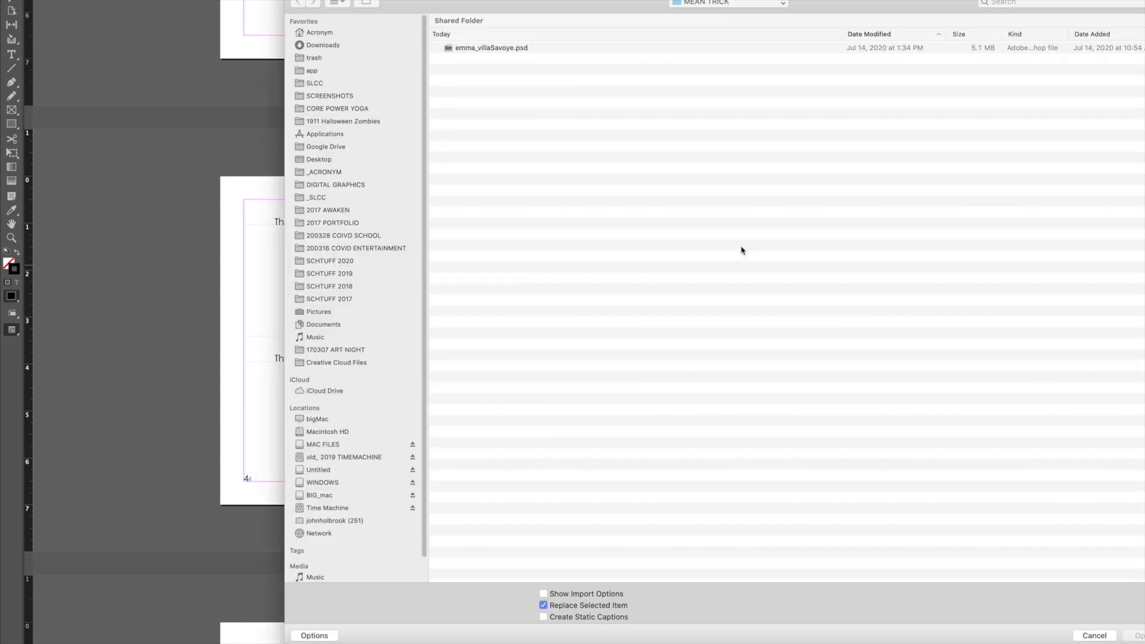
click(520, 50)
double_click(521, 49)
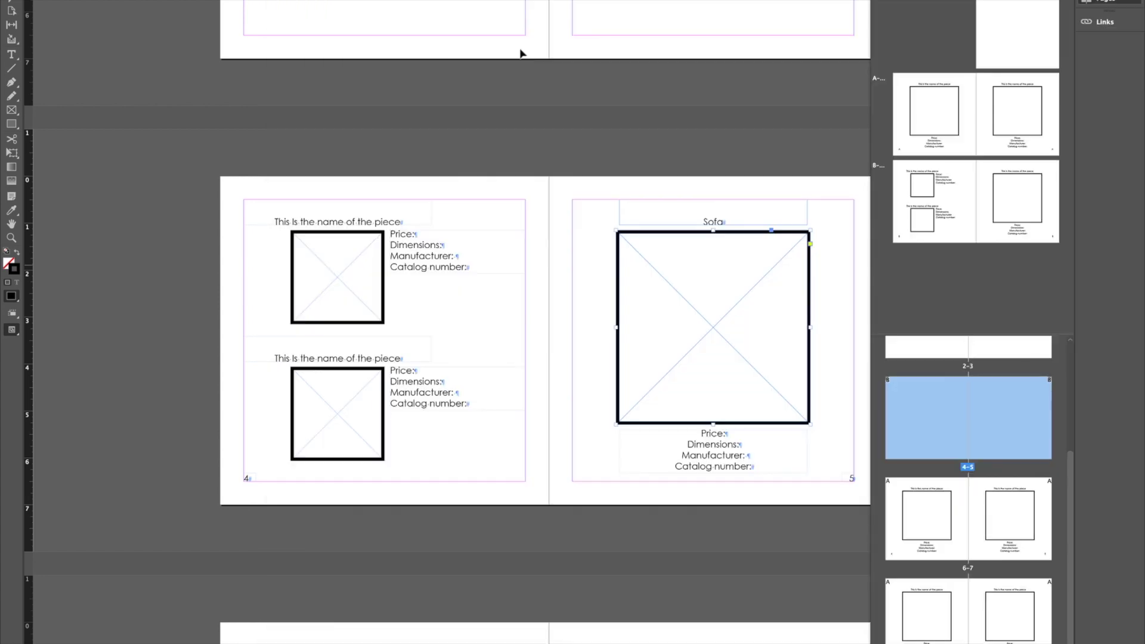
click(834, 260)
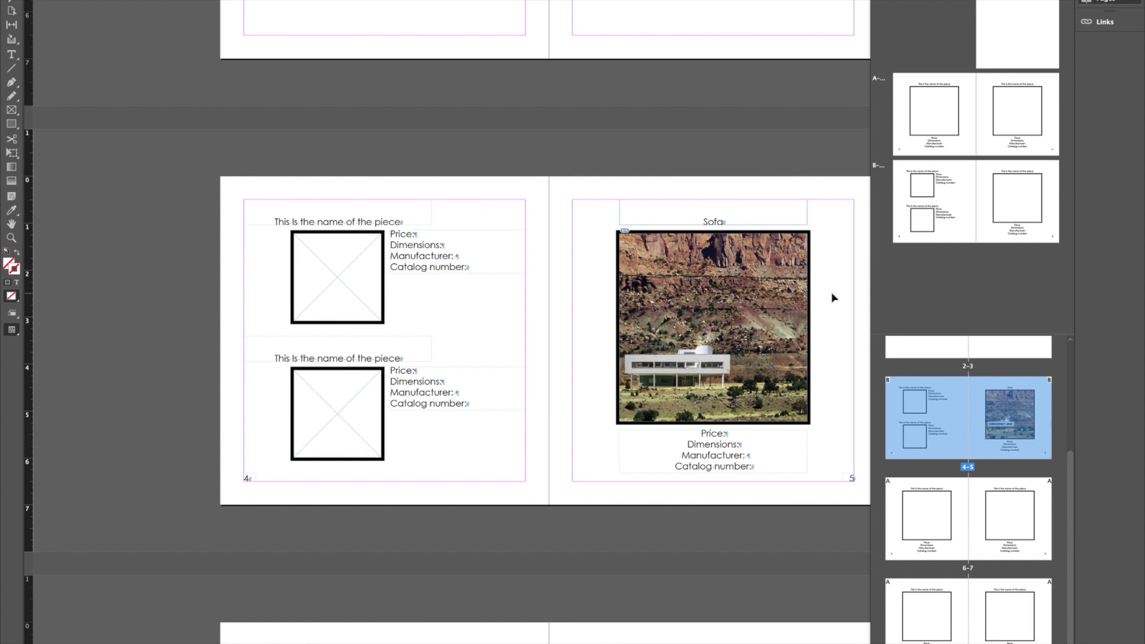
Place emma_villaSavoye.psd in the upper small image frame on page 4
click(353, 264)
key(super+d)
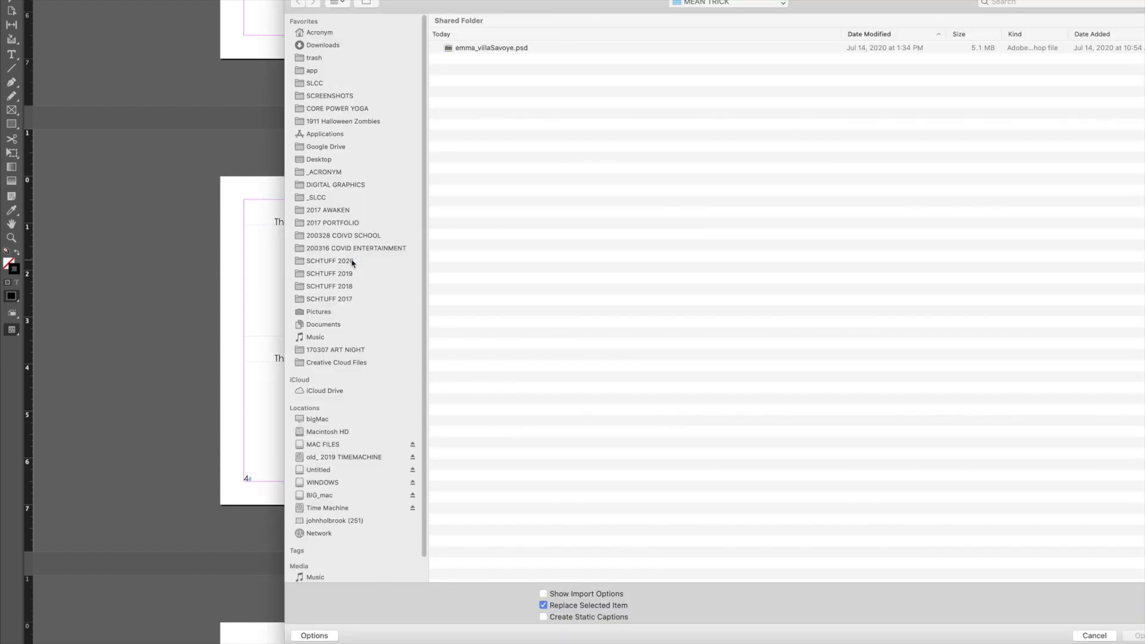
click(479, 48)
double_click(479, 49)
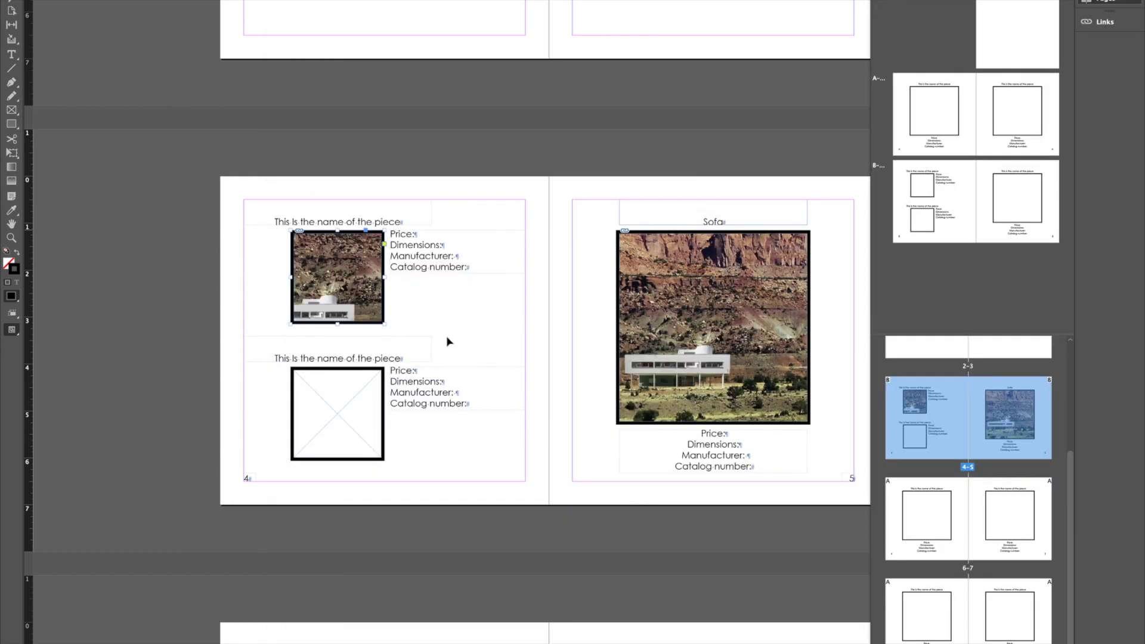
Format the title above the large image frame on B-Master as 20 pt Century Gothic Bold
mouse_move(978, 63)
mouse_down()
mouse_move(962, 109)
mouse_move(1004, 111)
mouse_move(1020, 190)
mouse_up()
double_click(1020, 189)
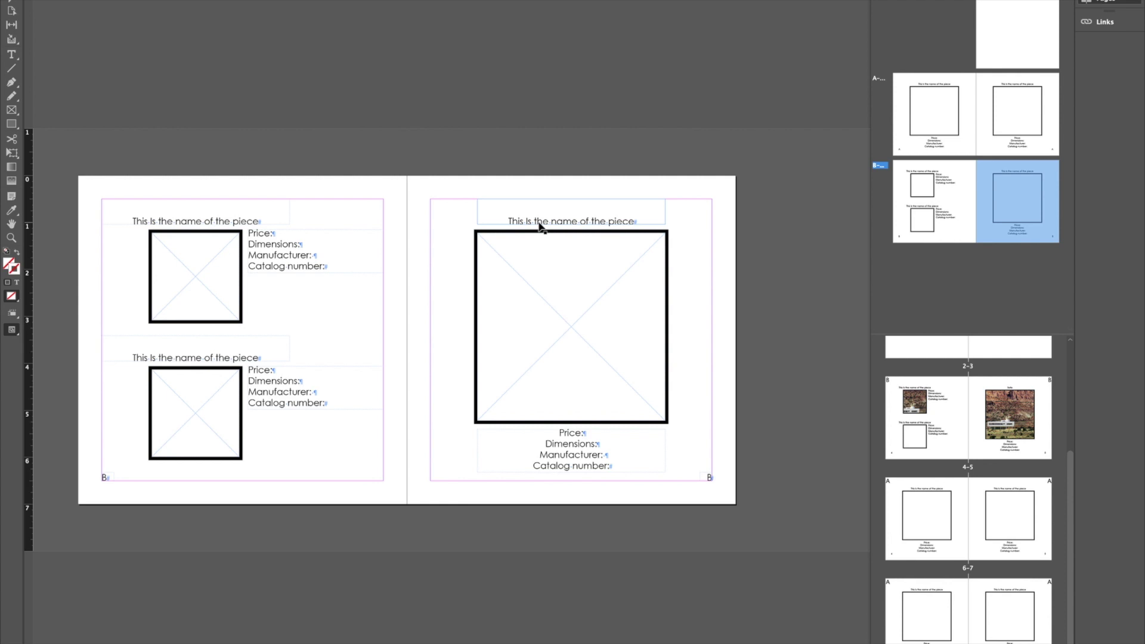
double_click(618, 222)
drag(635, 221, 355, 199)
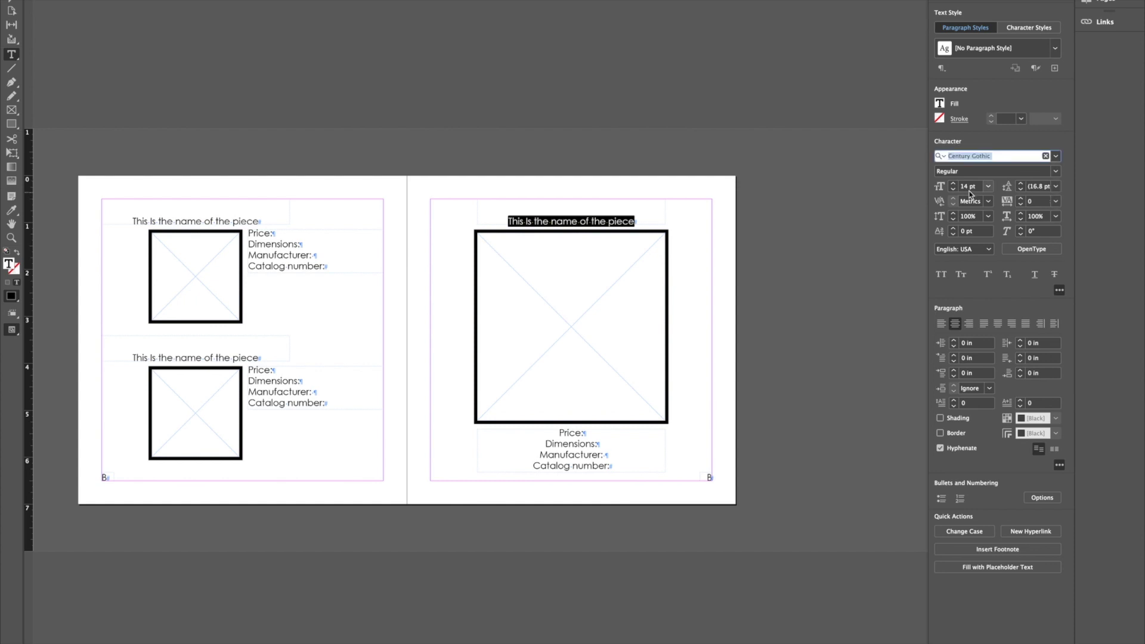
click(939, 187)
text(20)
key(Return)
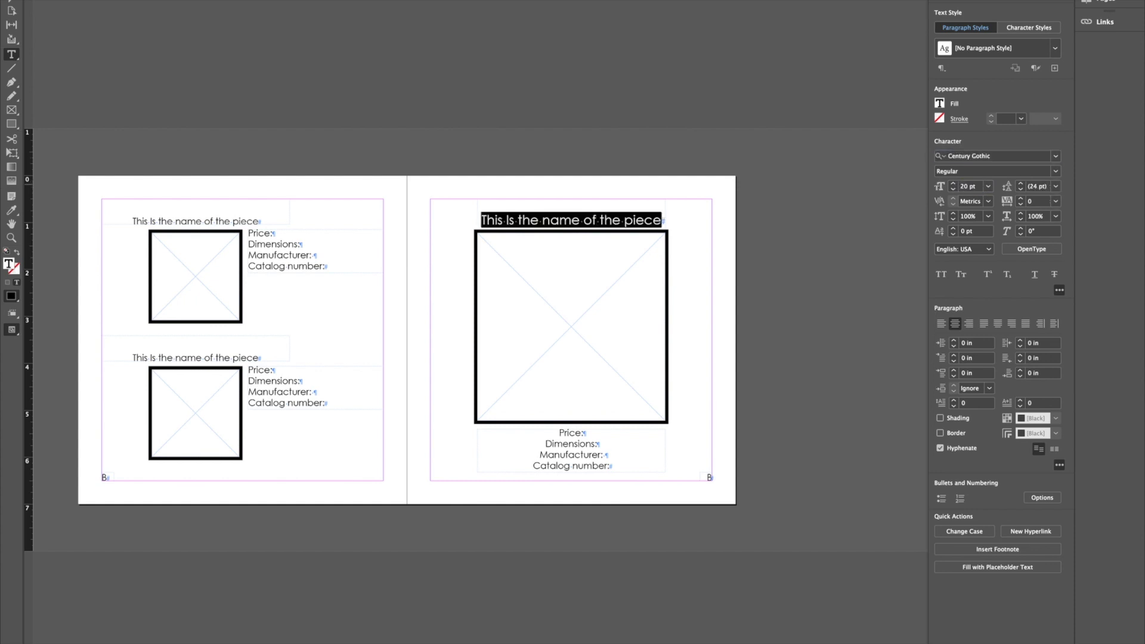
click(1056, 171)
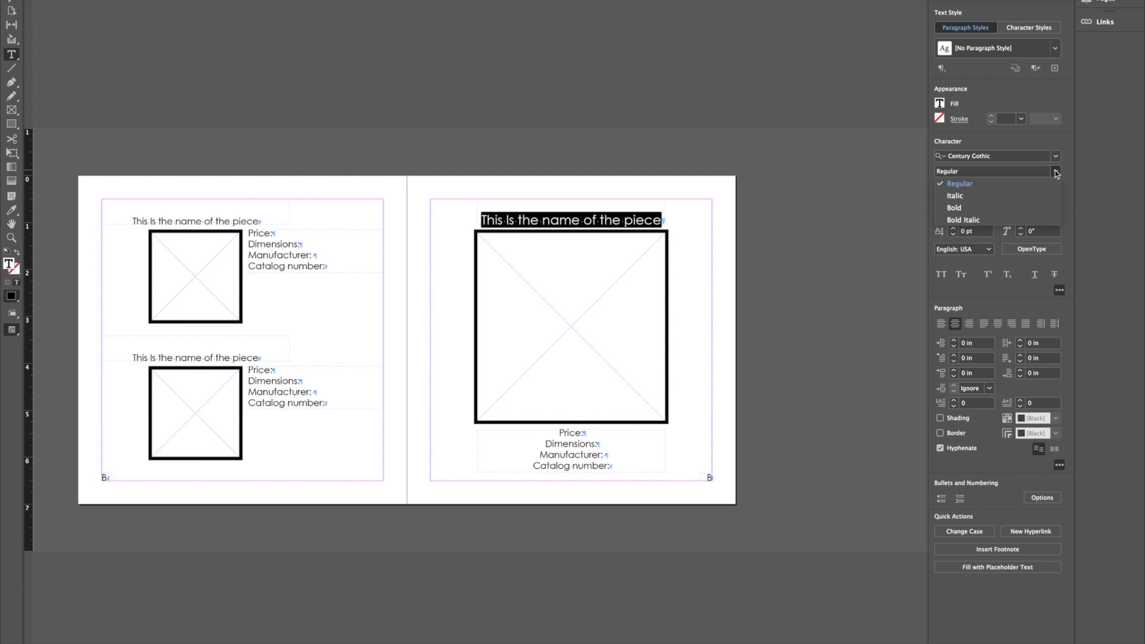
click(1042, 201)
key(Escape)
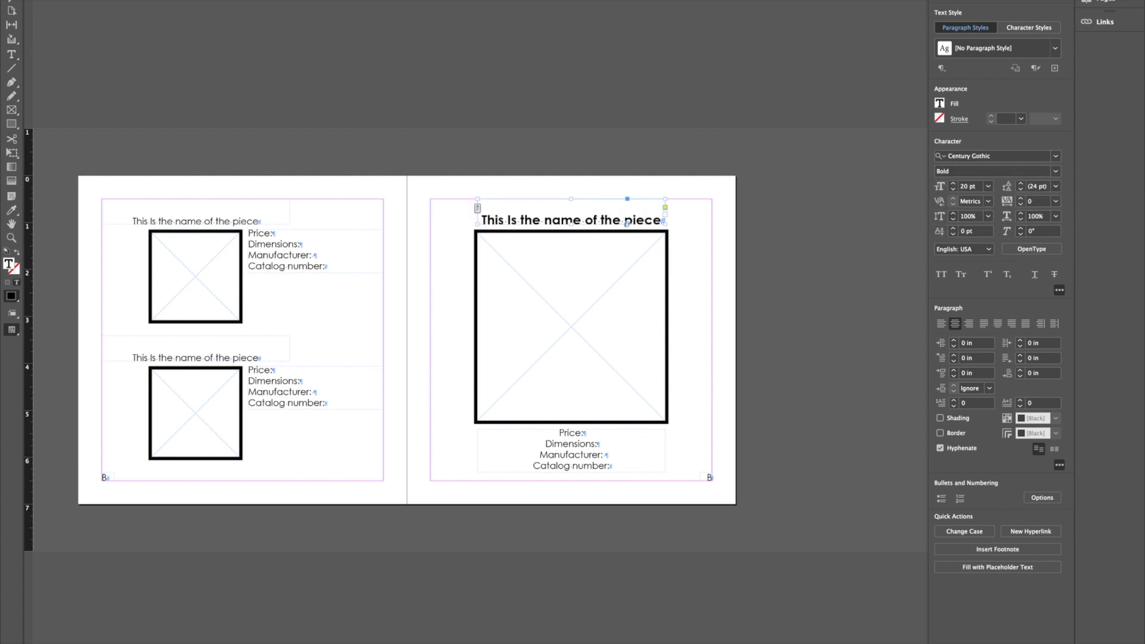
Move the bold title on B-Master straight up, away from the large image frame, and compare the layout with page 5
drag(576, 212, 577, 192)
click(689, 231)
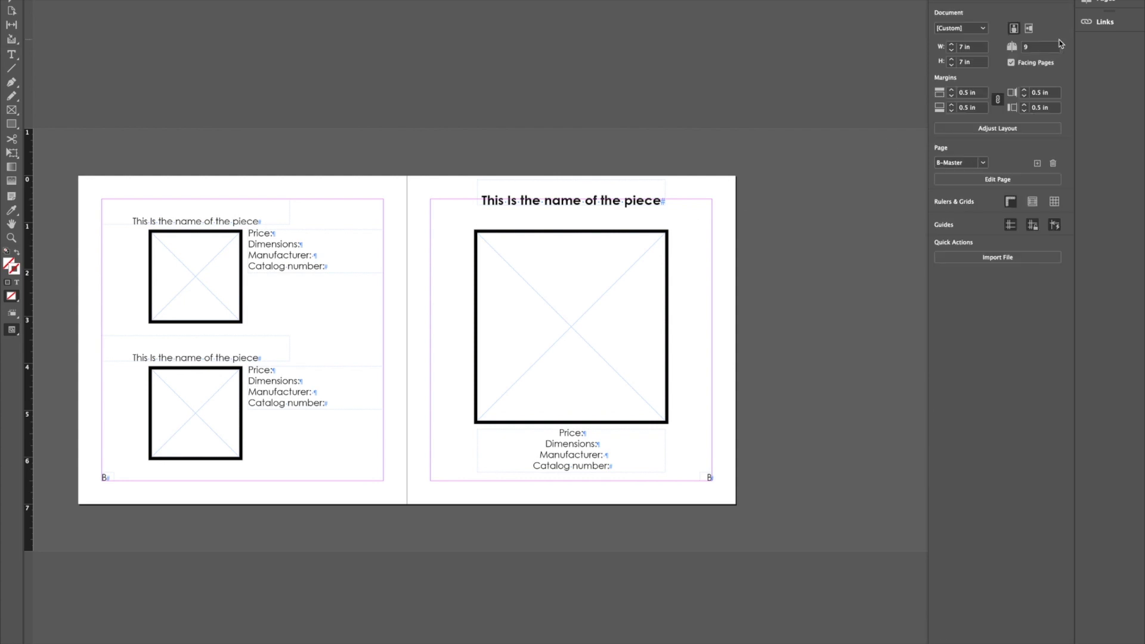
click(1092, 2)
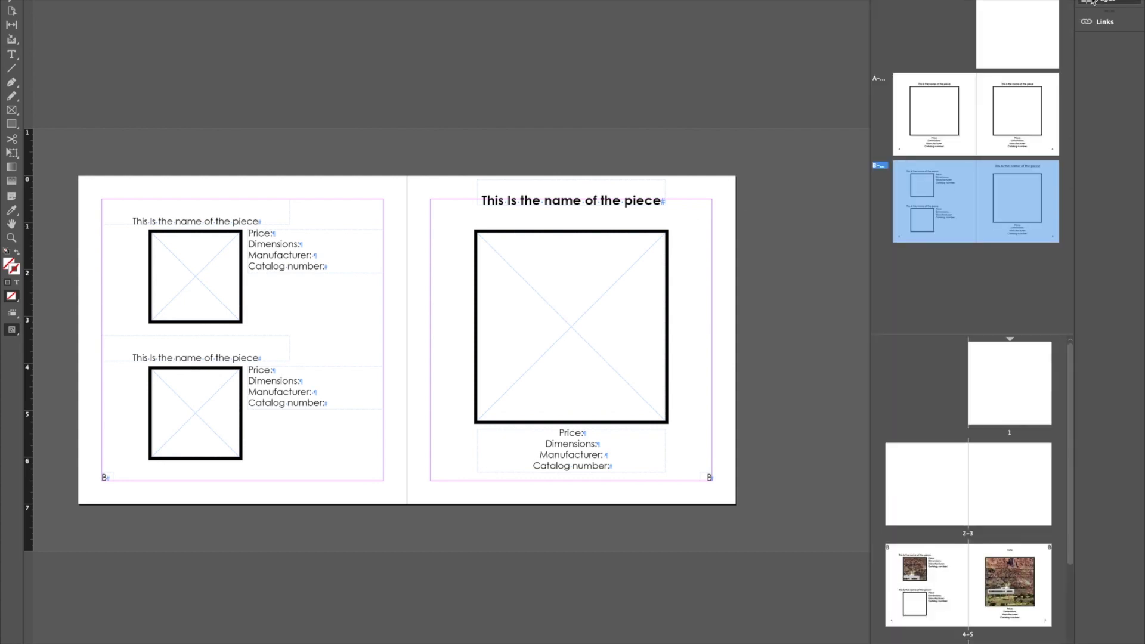
double_click(1025, 581)
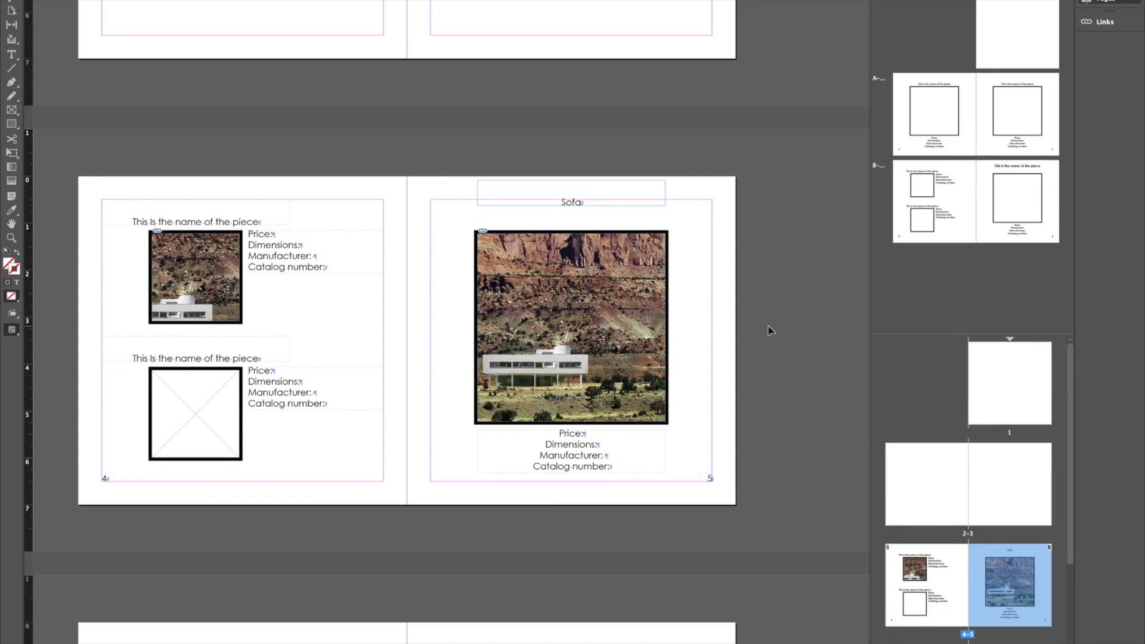
click(587, 189)
double_click(1015, 226)
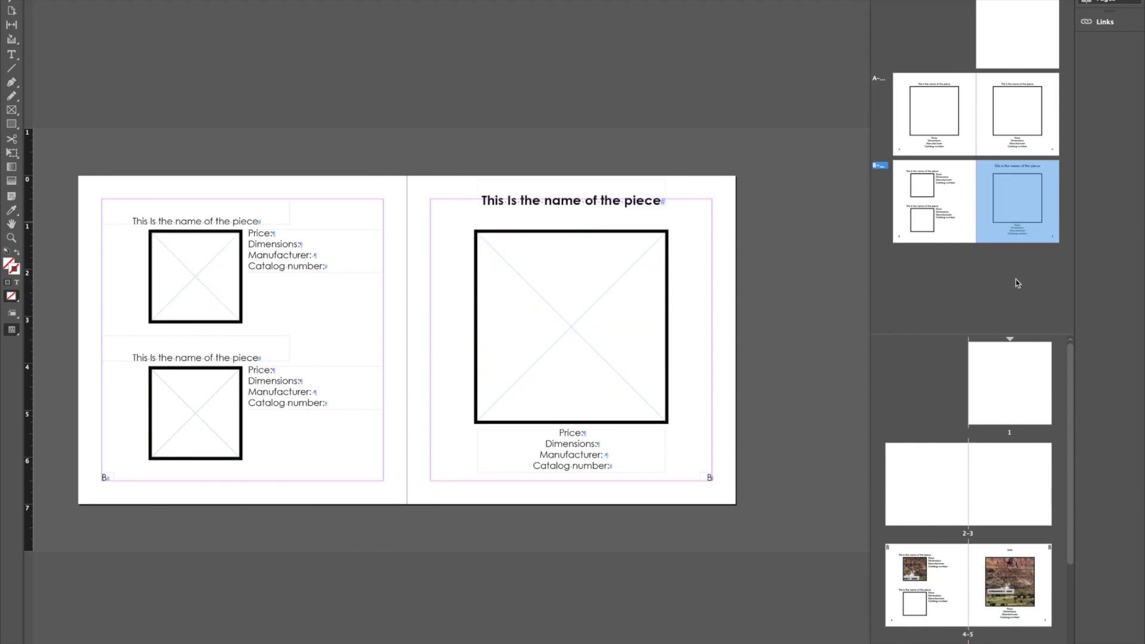
double_click(1016, 588)
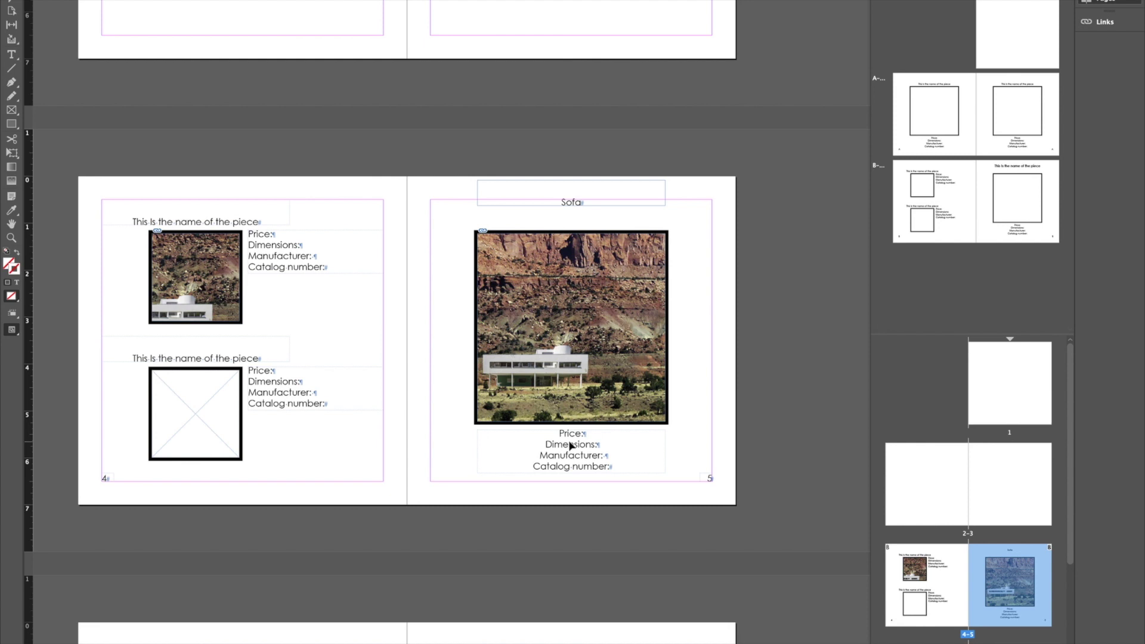
On B-Master, raise the first small frame's title and move the large frame's details text across the spine, checking the result on pages 4–5
double_click(955, 226)
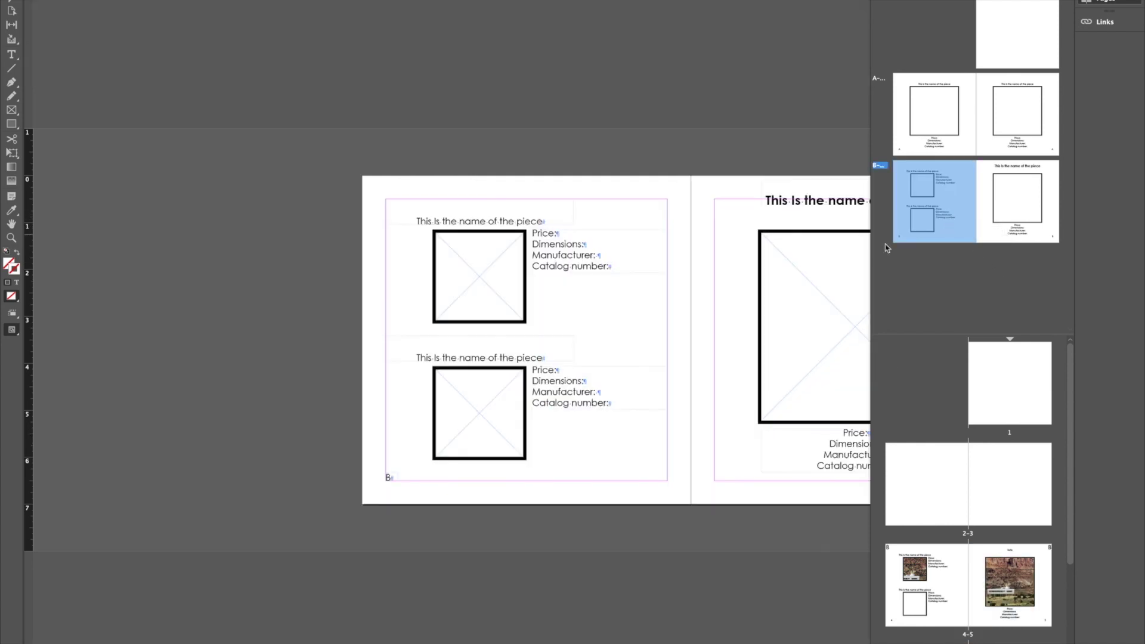
click(461, 224)
drag(462, 226, 466, 206)
drag(838, 457, 668, 457)
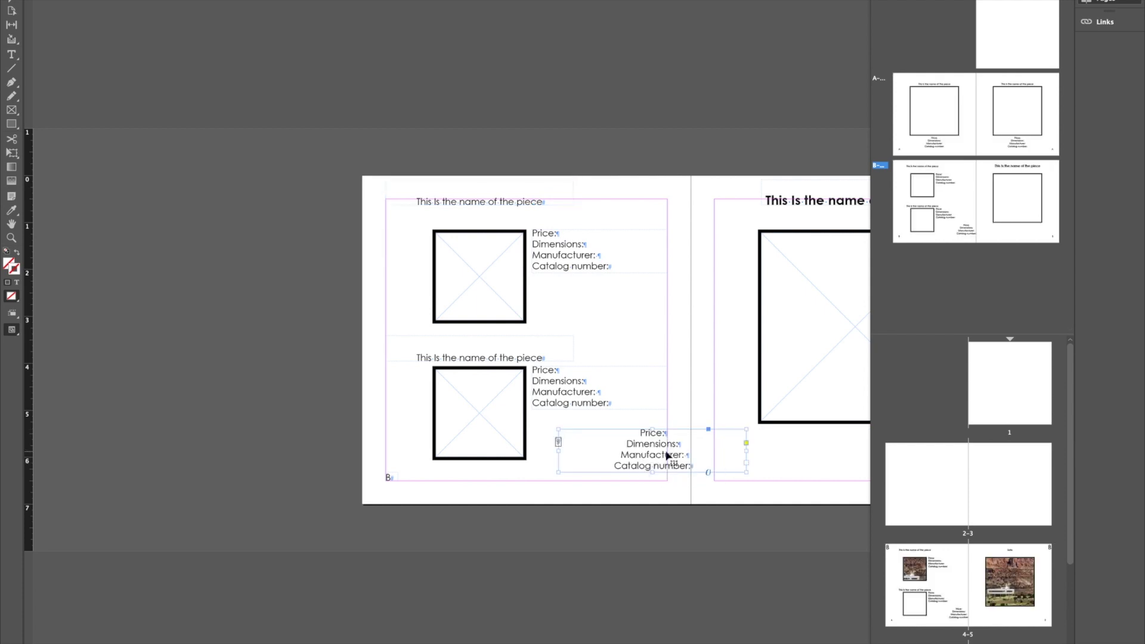
double_click(1007, 599)
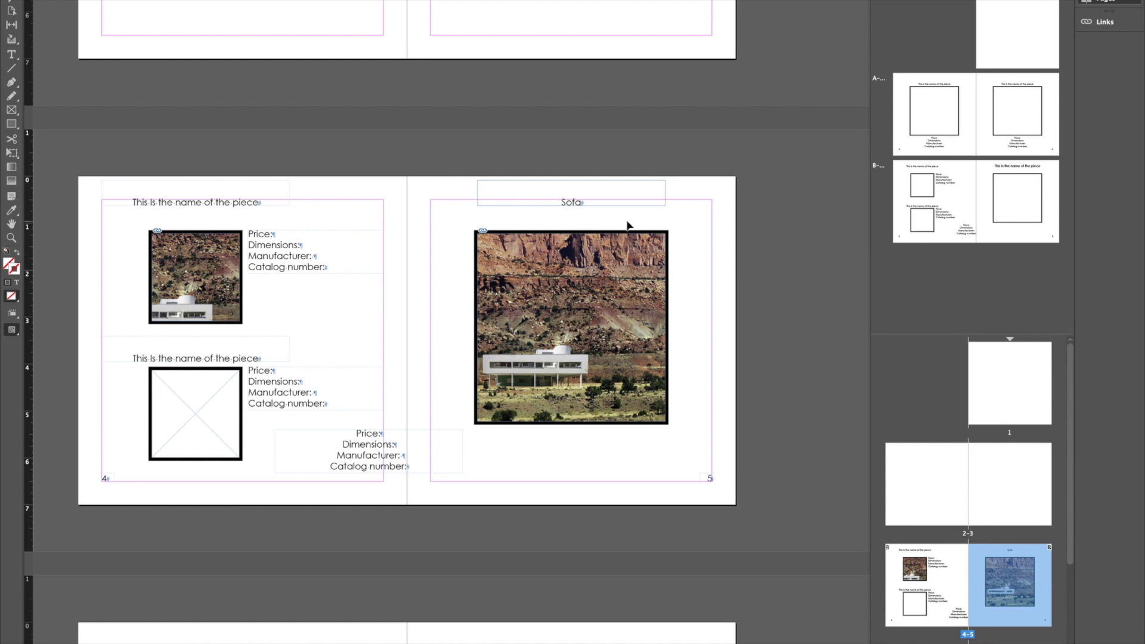
Copy the bold title formatting from B-Master onto the "Sofa" title on page 5 with the Eyedropper
double_click(605, 202)
drag(605, 201, 524, 197)
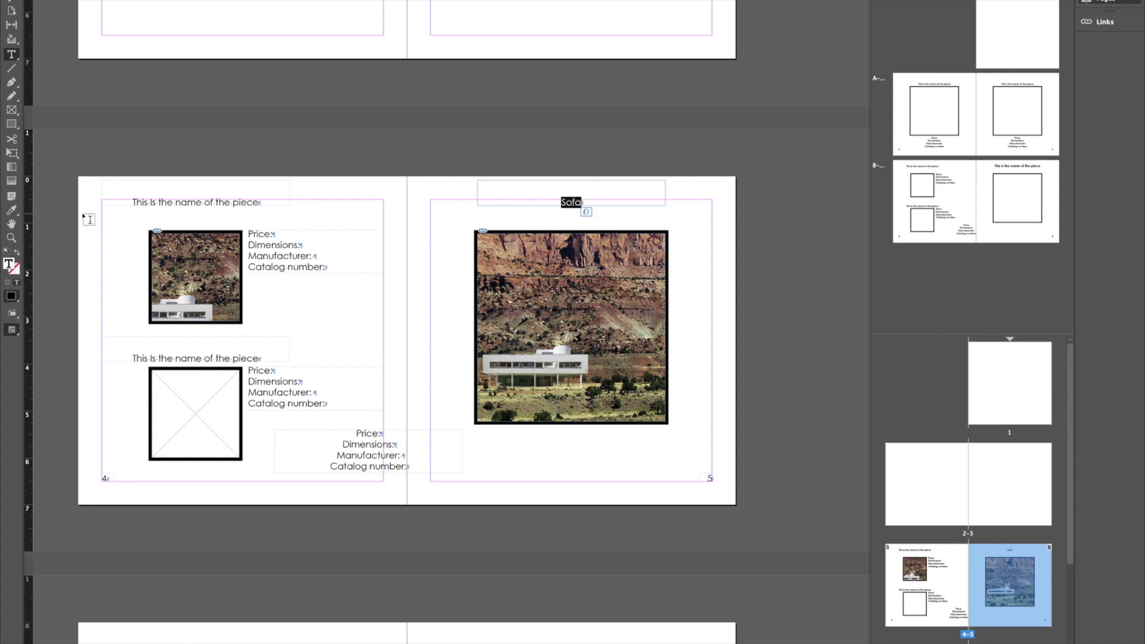
click(11, 210)
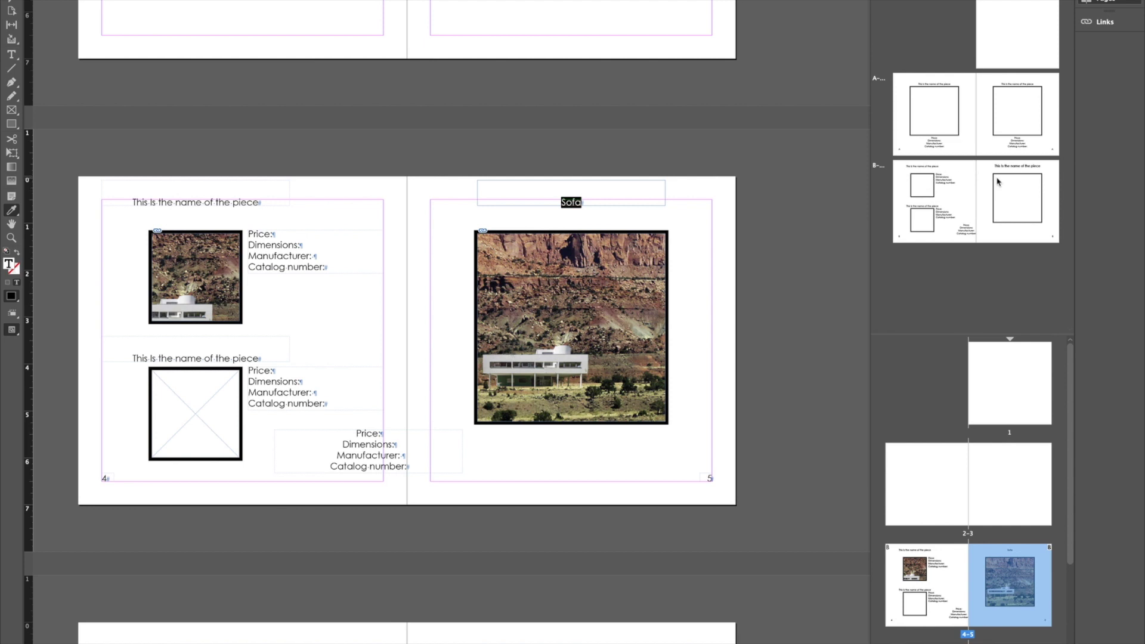
double_click(1020, 174)
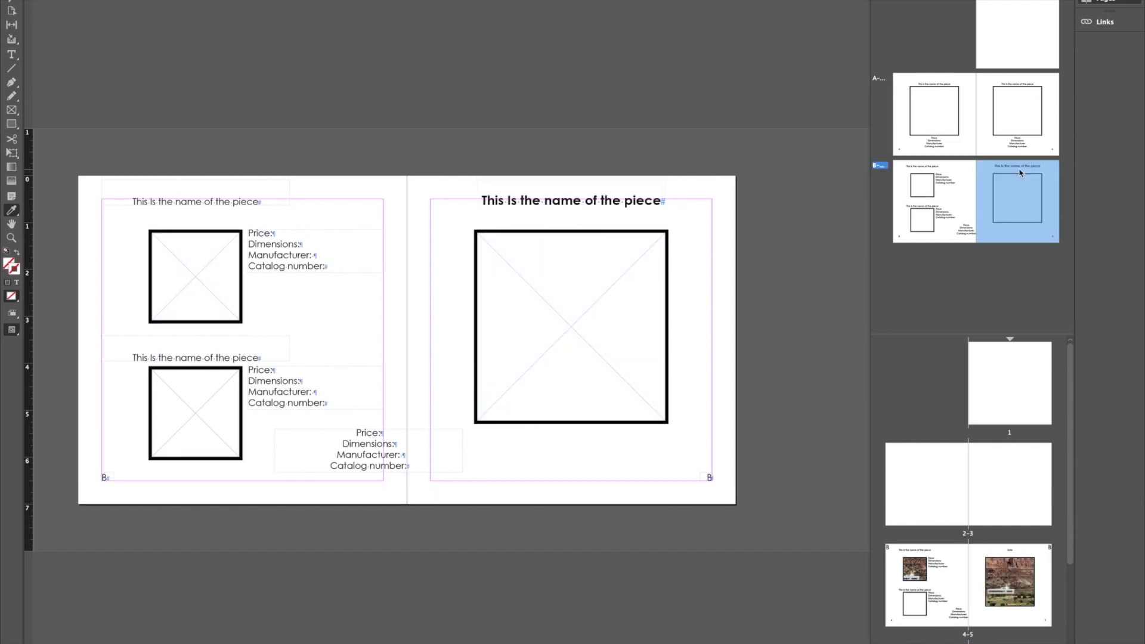
click(625, 198)
double_click(975, 584)
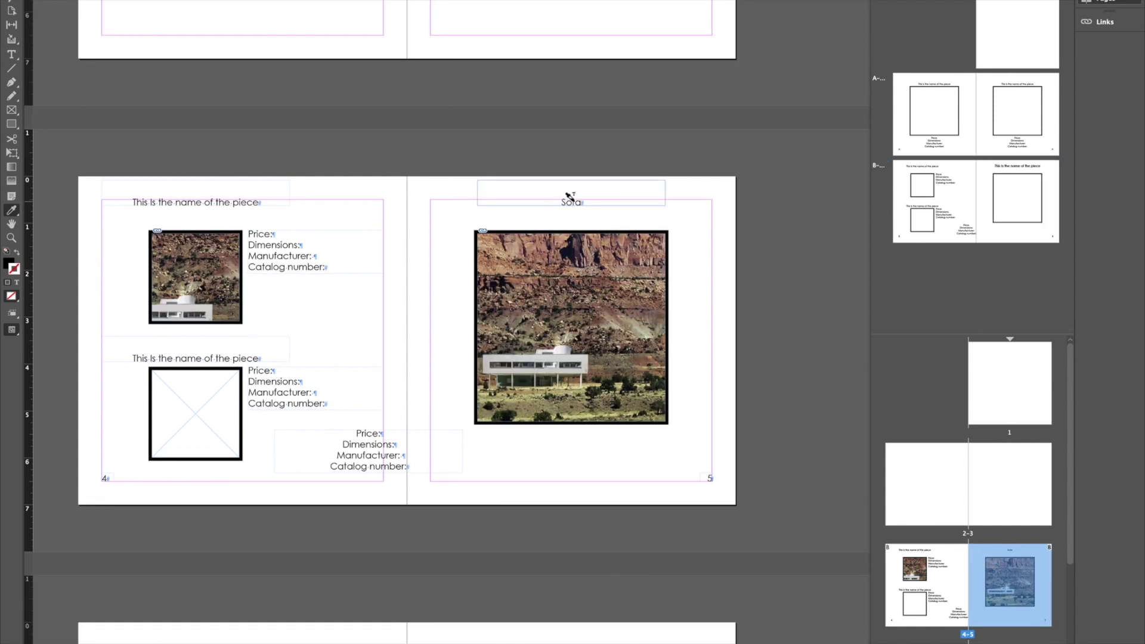
drag(584, 203, 561, 203)
click(526, 192)
key(v)
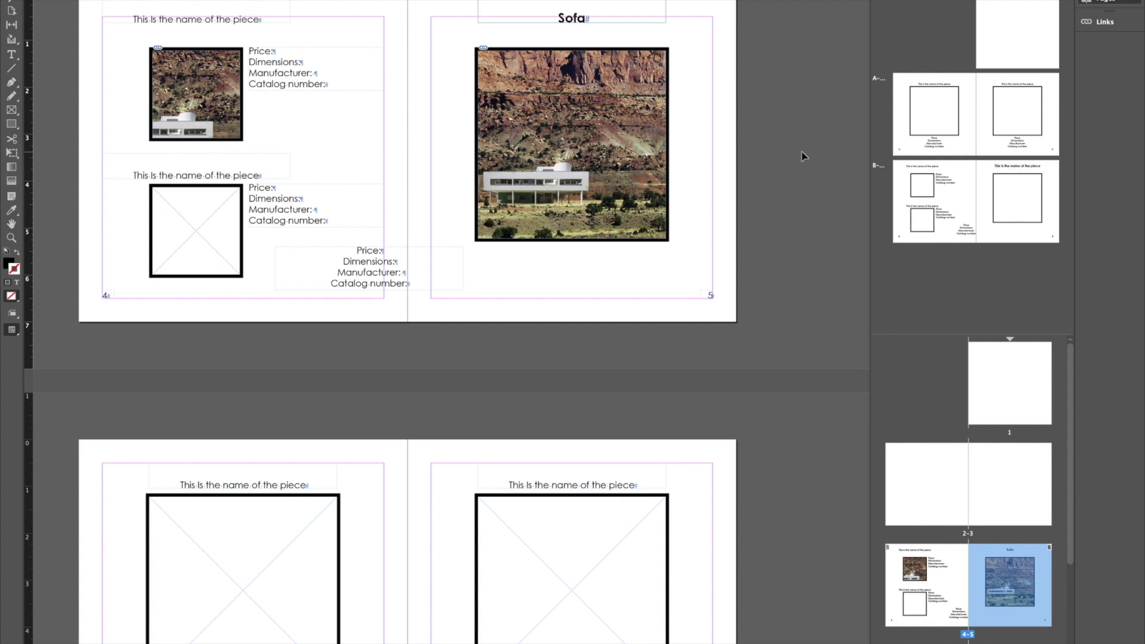
Draw a rectangular frame covering B-Master's right-hand page beyond its outer edges and fill it with RGB 0, 238, 234
double_click(1016, 111)
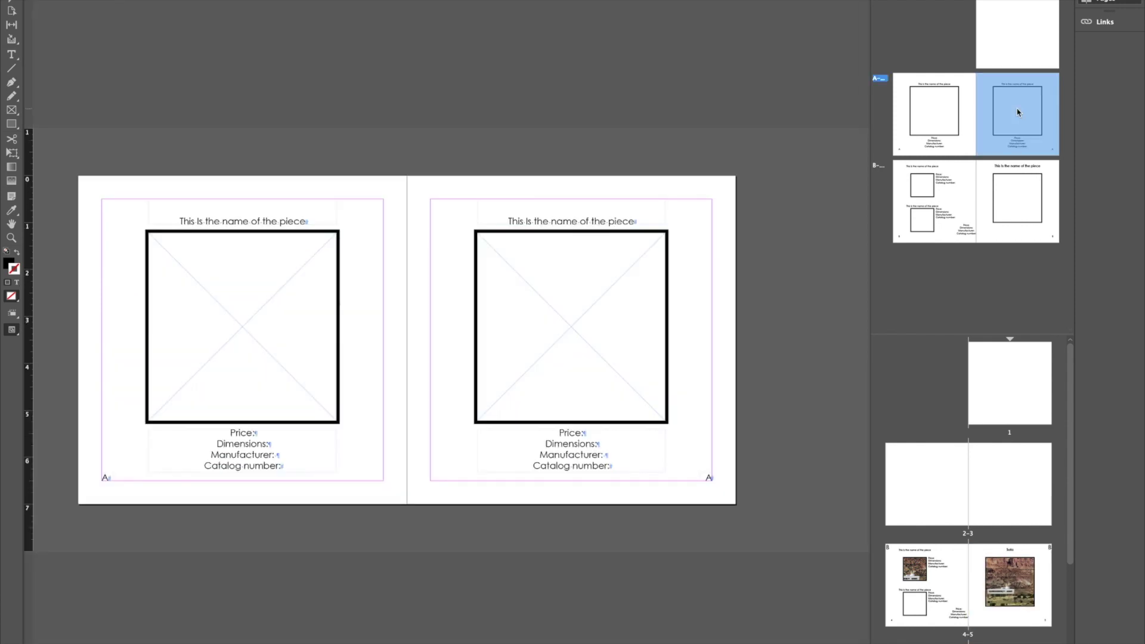
double_click(1023, 193)
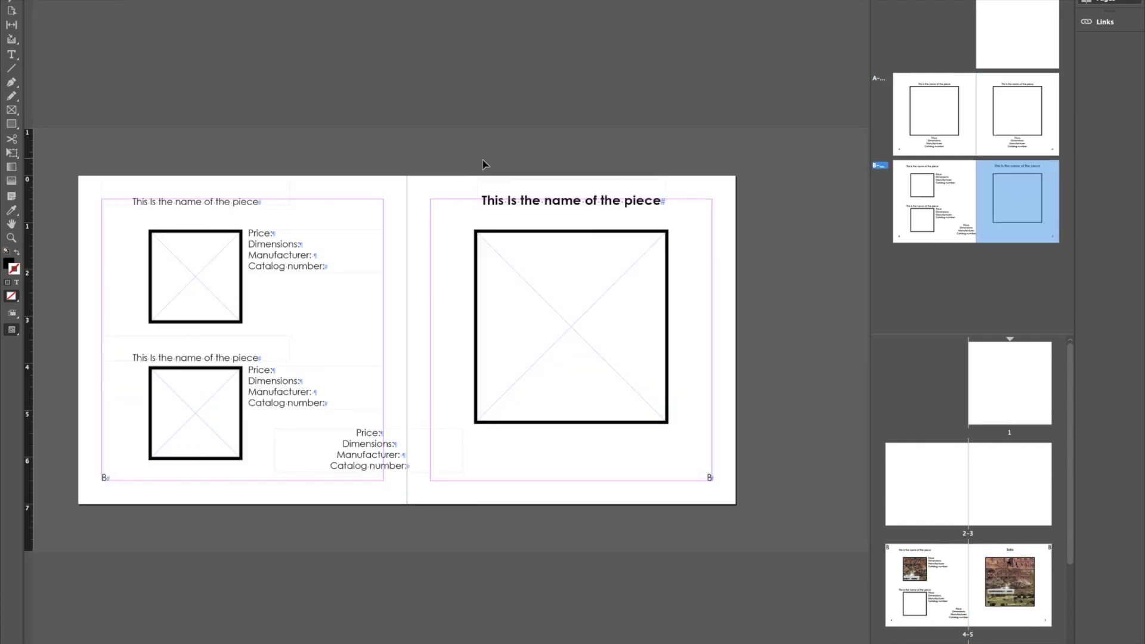
click(14, 110)
drag(409, 173, 766, 531)
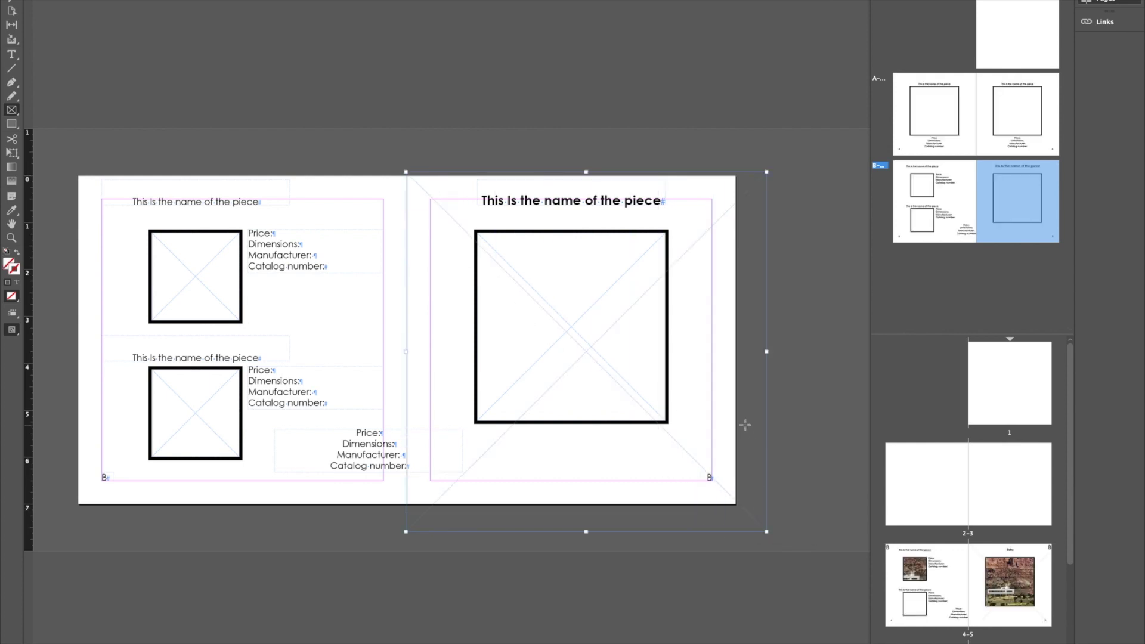
double_click(10, 266)
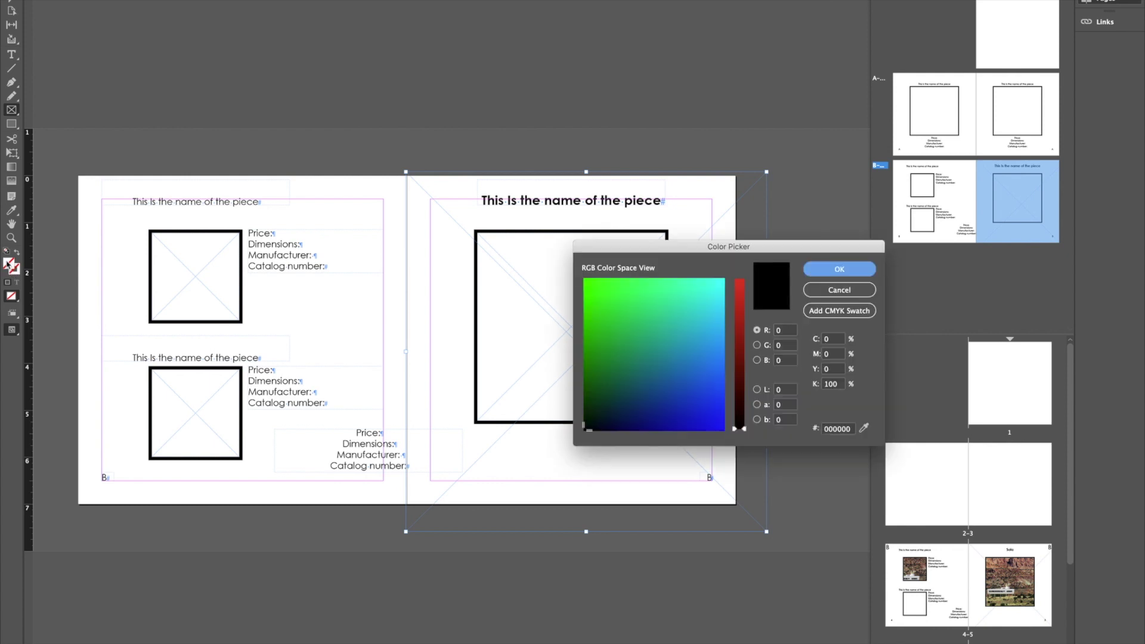
click(712, 289)
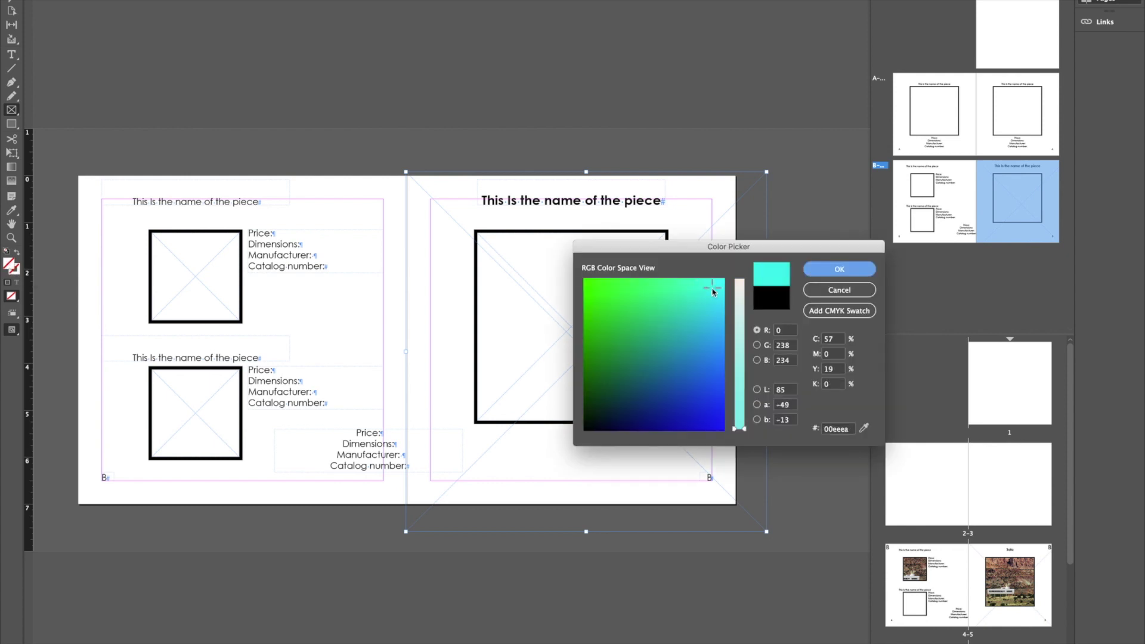
click(839, 272)
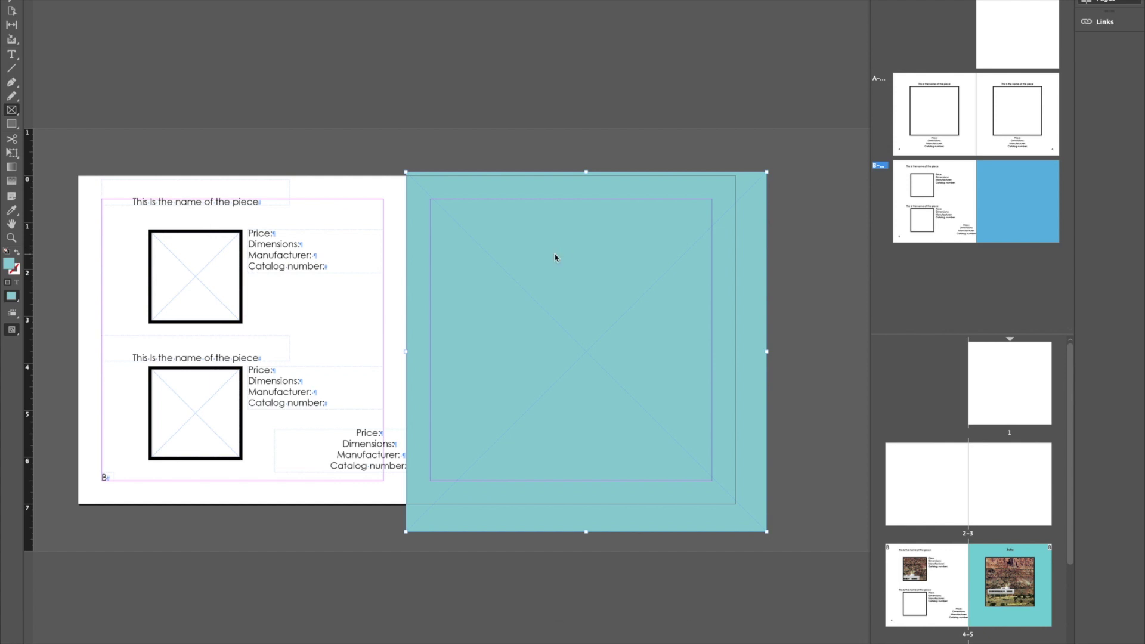
Send the filled background frame on B-Master to the back and check how it shows on page 5
right_click(555, 257)
mouse_move(617, 371)
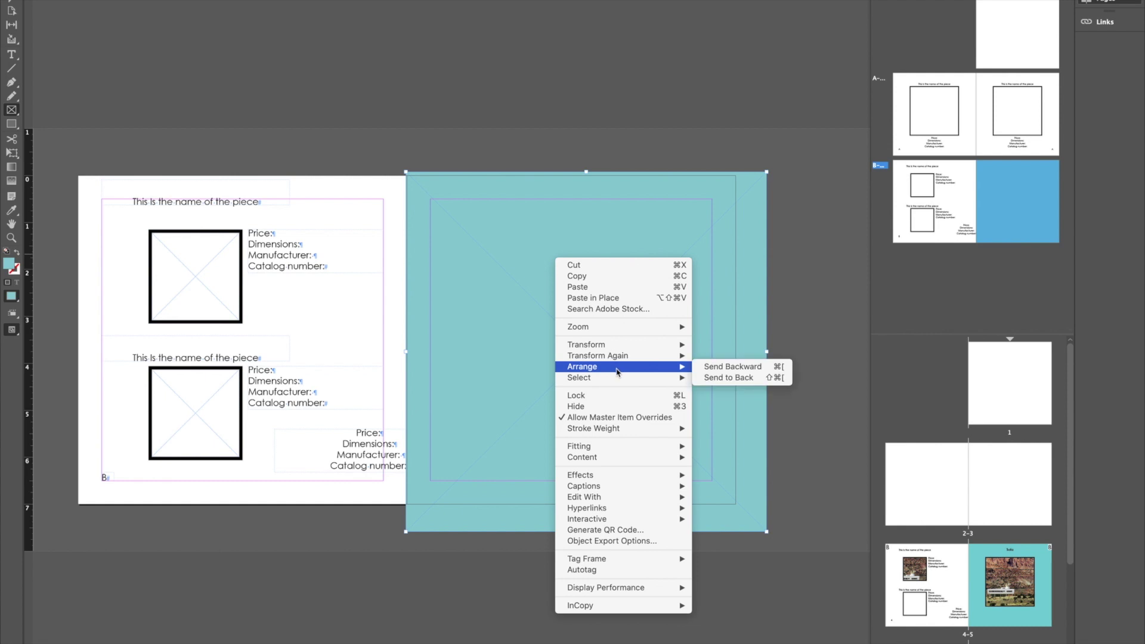
click(738, 379)
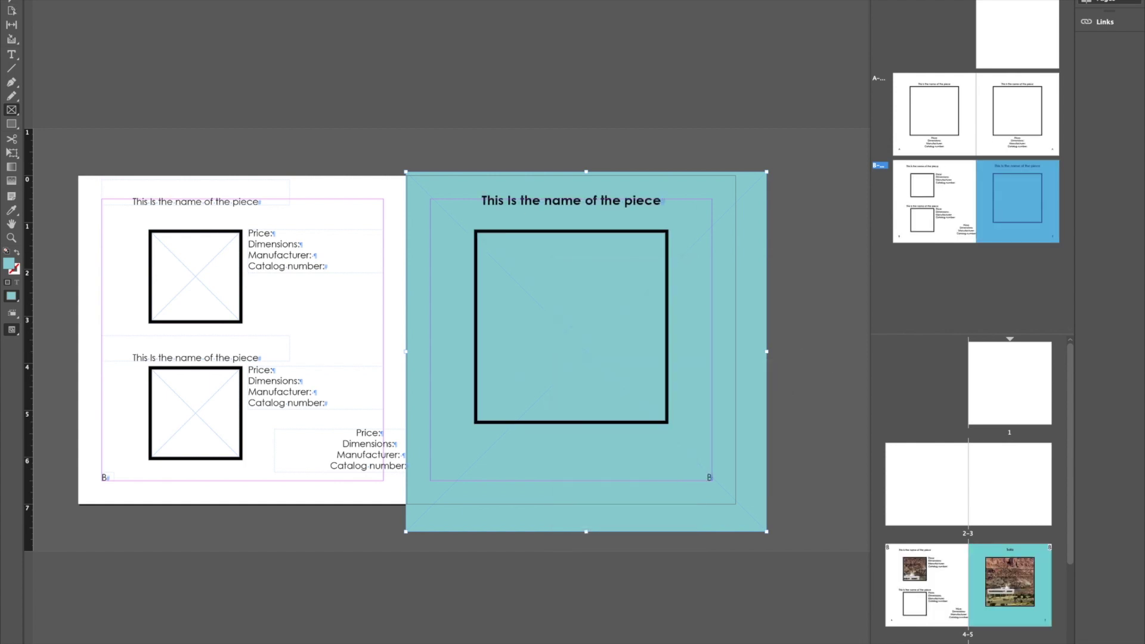
click(164, 43)
double_click(993, 556)
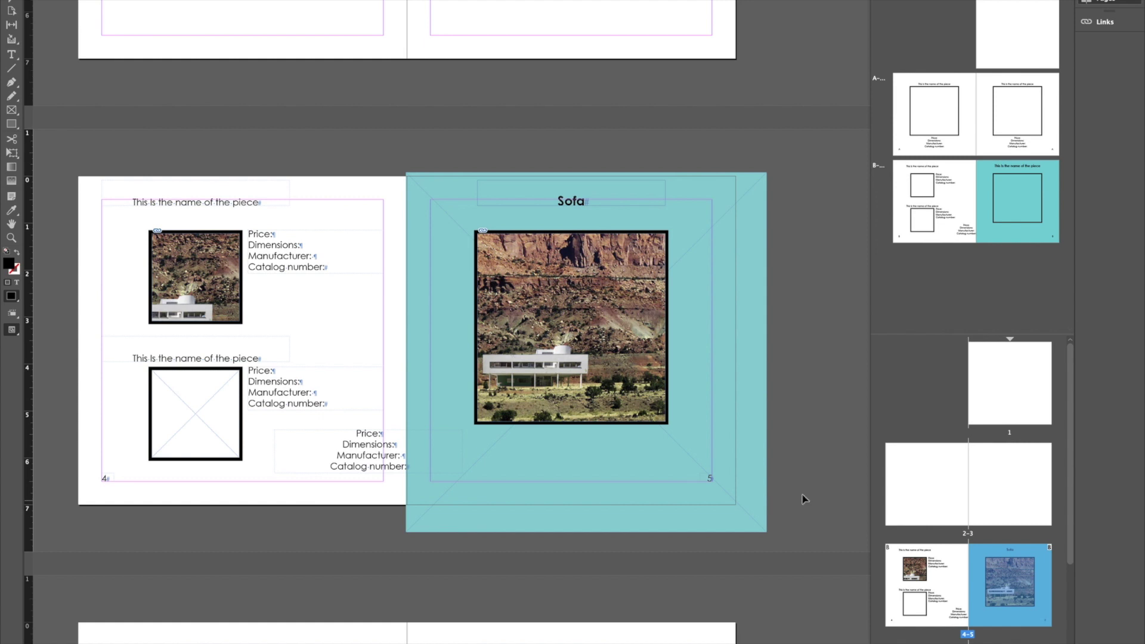
Resize the teal background frame on B-Master so its bottom, outer and upper edges match the right-hand page's edges
double_click(1042, 168)
click(652, 455)
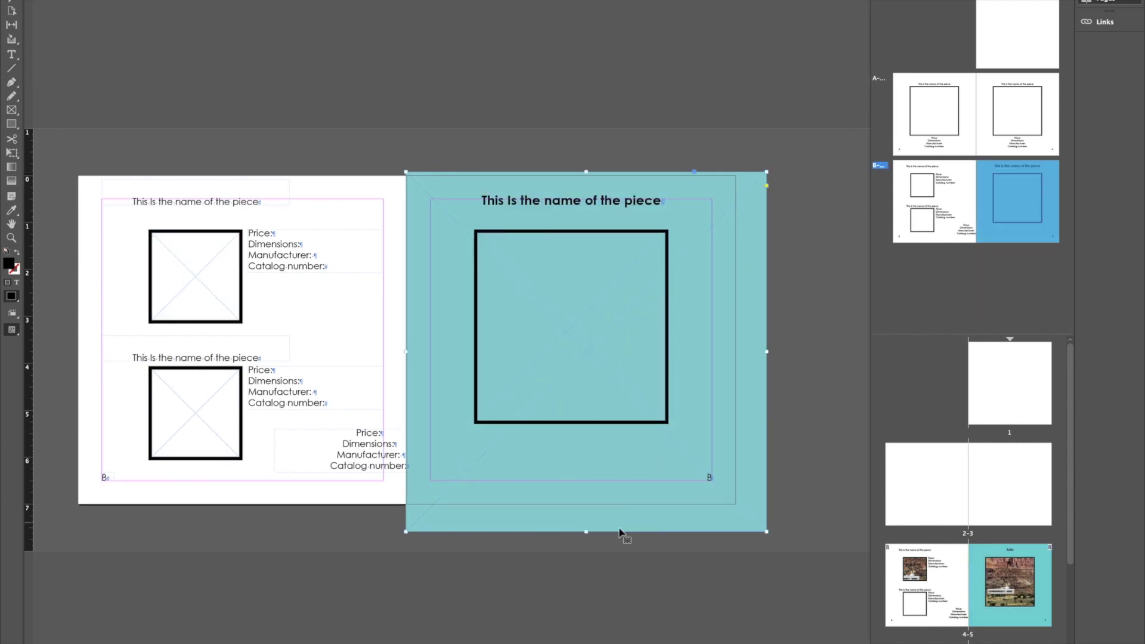
drag(586, 532, 588, 504)
drag(767, 338, 733, 337)
drag(570, 173, 572, 176)
click(785, 266)
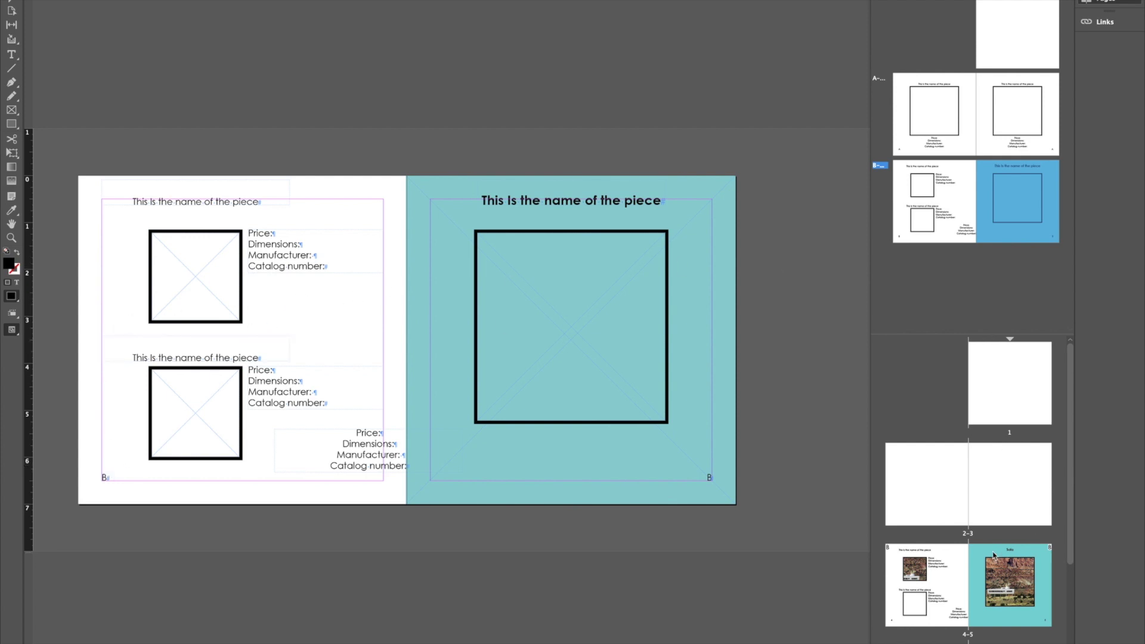
Review the updated background on pages 4–5, then compare the A-Master layout with the spreads that follow
double_click(964, 556)
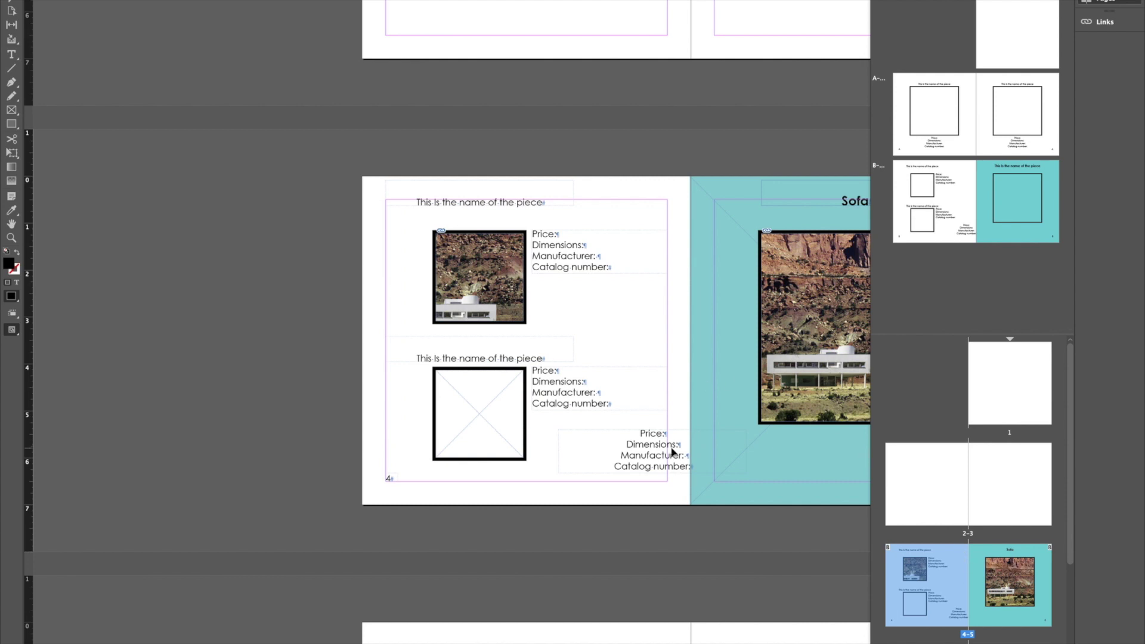
key(ctrl+minus)
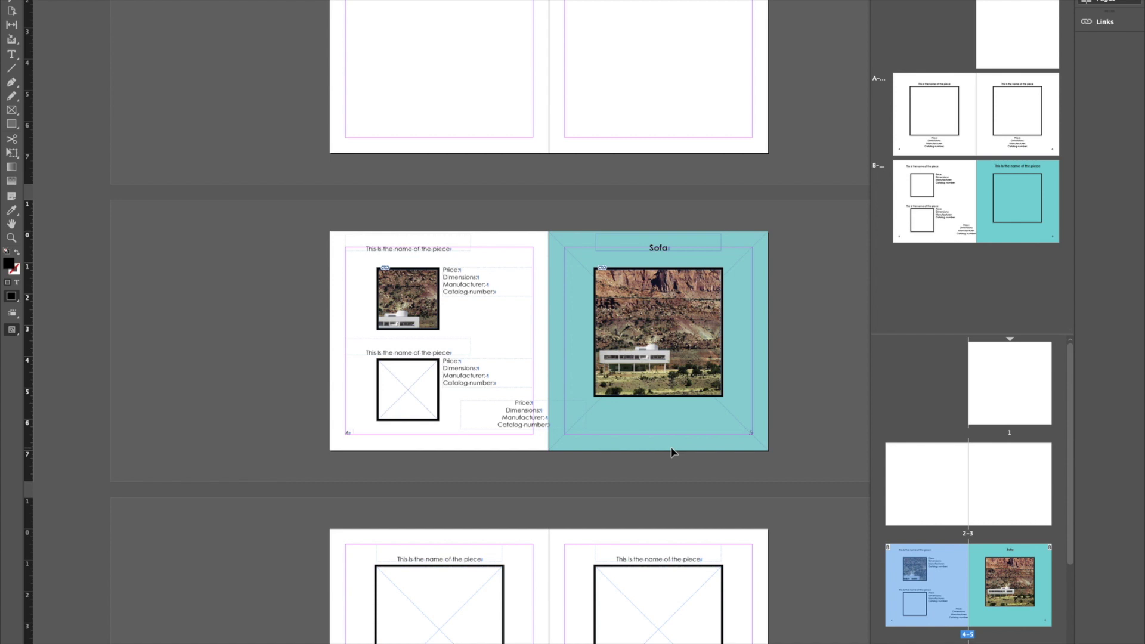
double_click(990, 146)
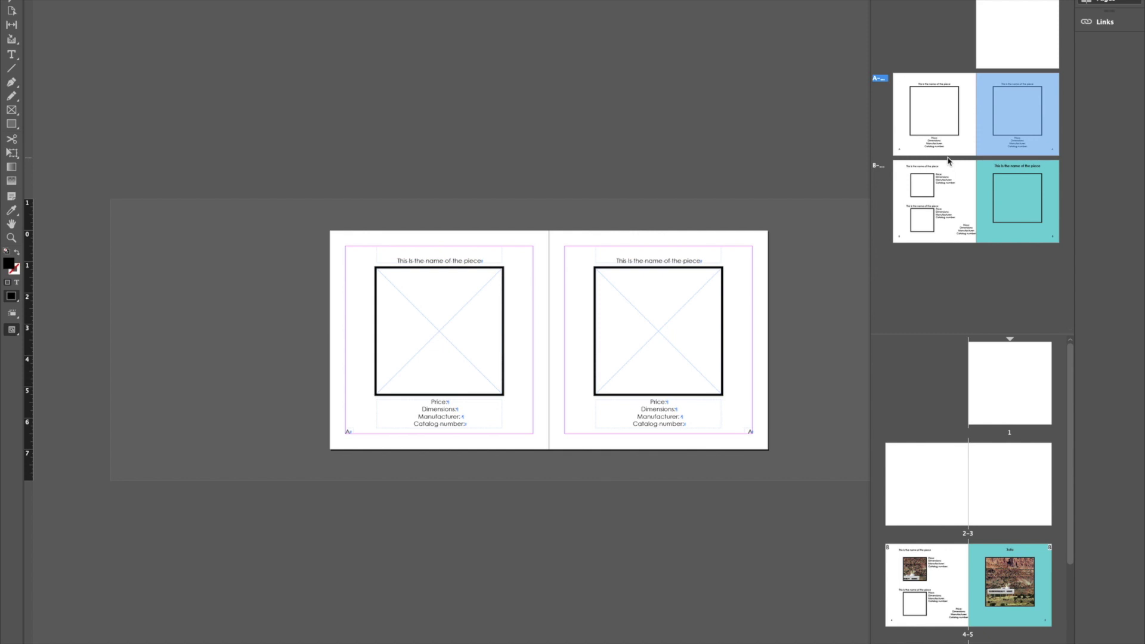
double_click(952, 573)
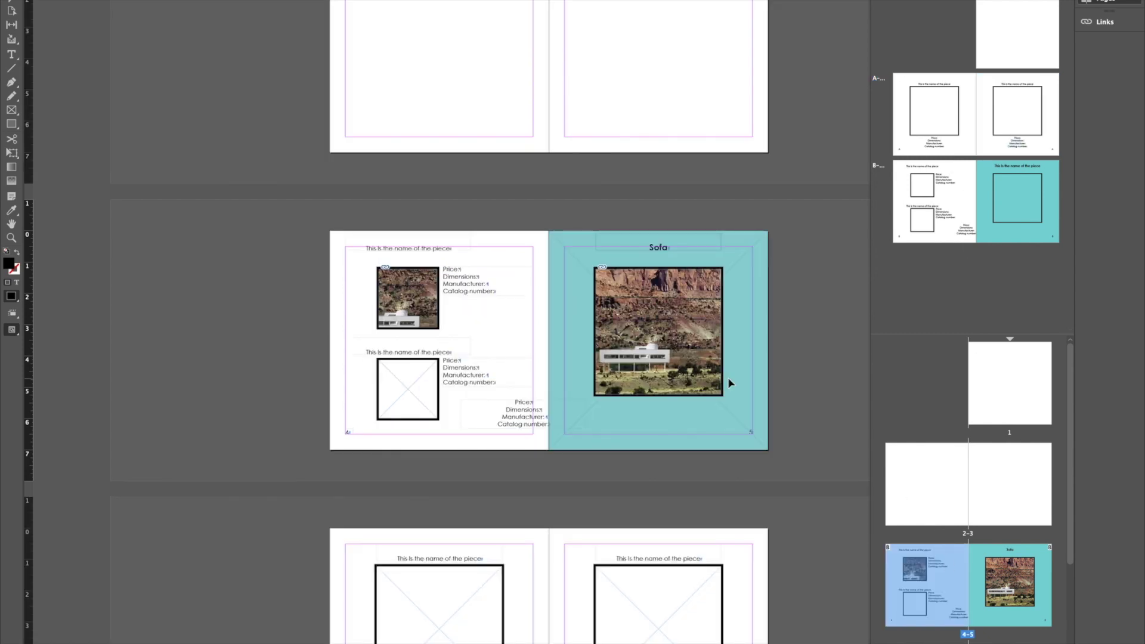
scroll(790, 396, down, 5)
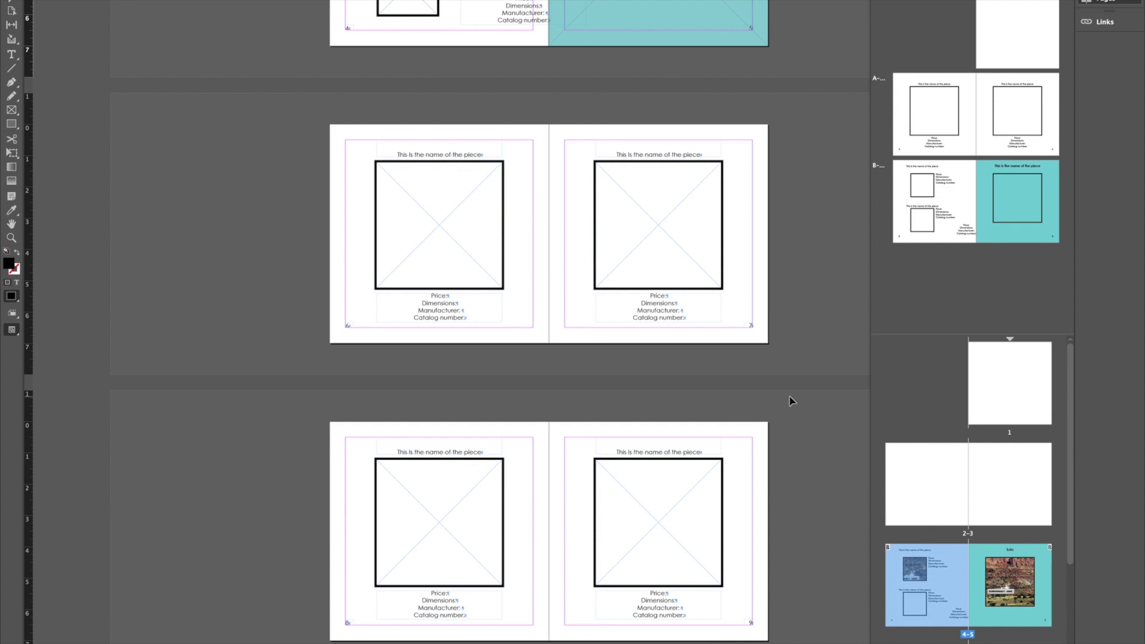